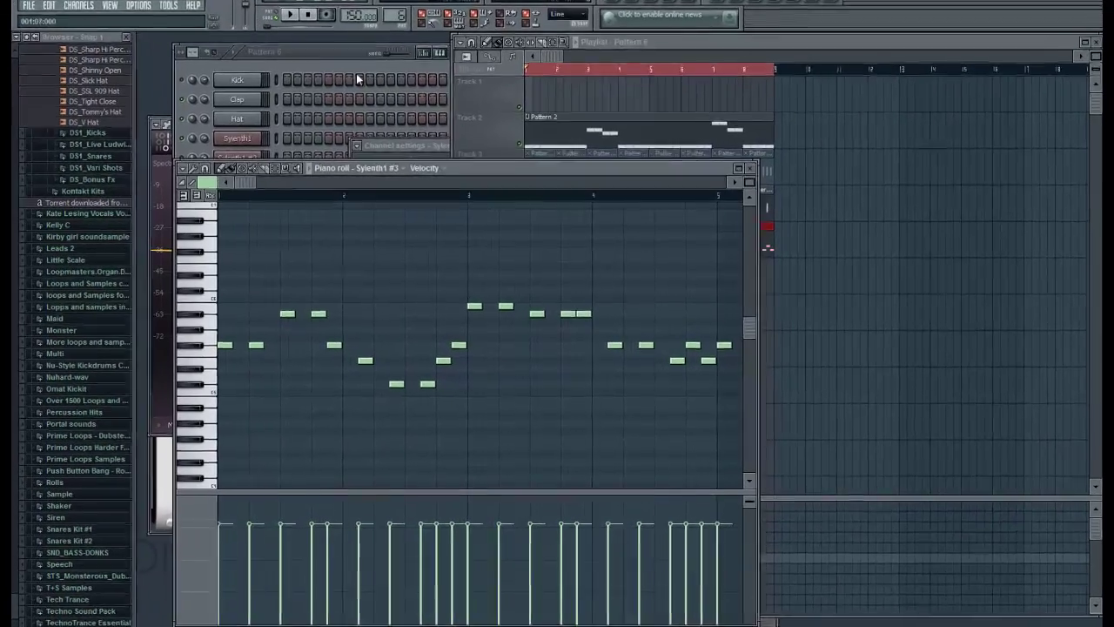
# Step: Play the arrangement and unmute Track 4 in the playlist
pyautogui.click(359, 71)
pyautogui.press('space')
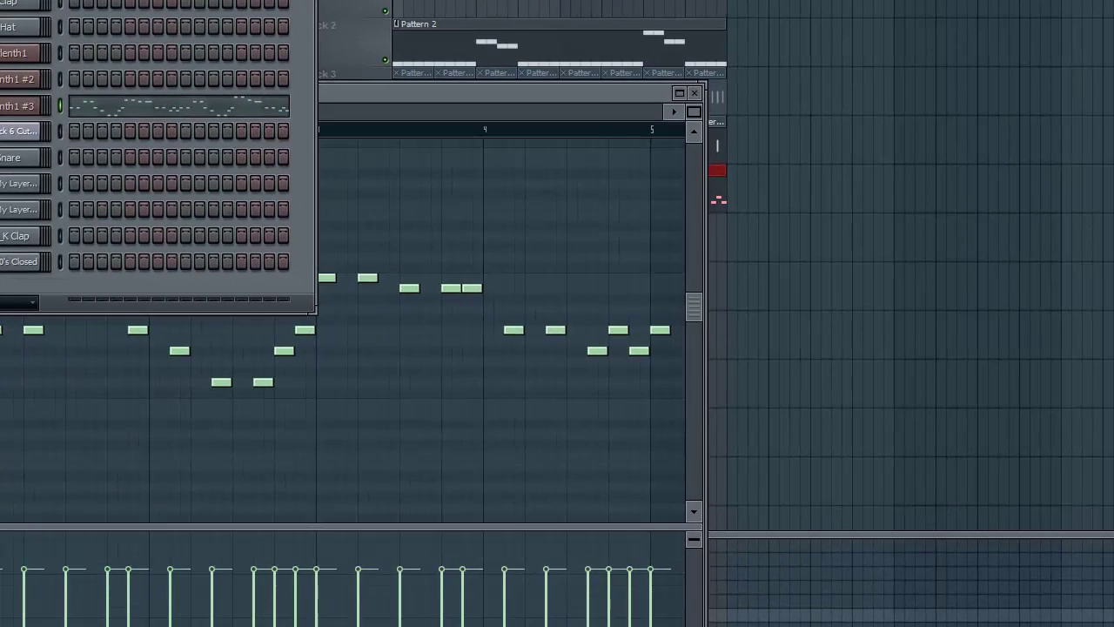
pyautogui.click(503, 131)
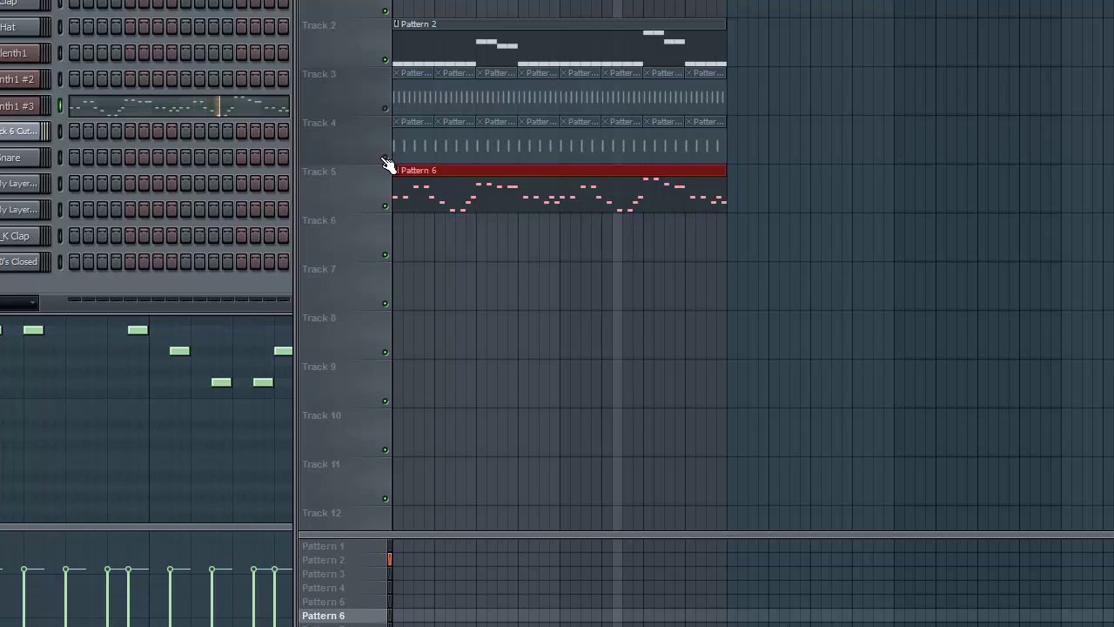
pyautogui.click(384, 158)
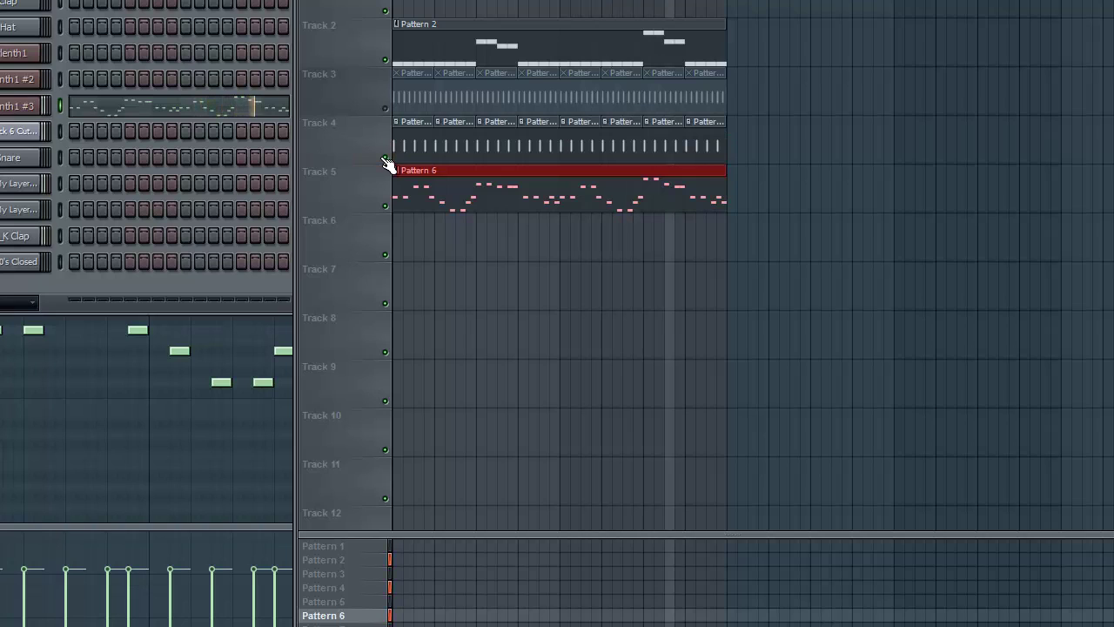
# Step: Show Pattern 4 in the step sequencer and select its layered sample channels
pyautogui.click(396, 145)
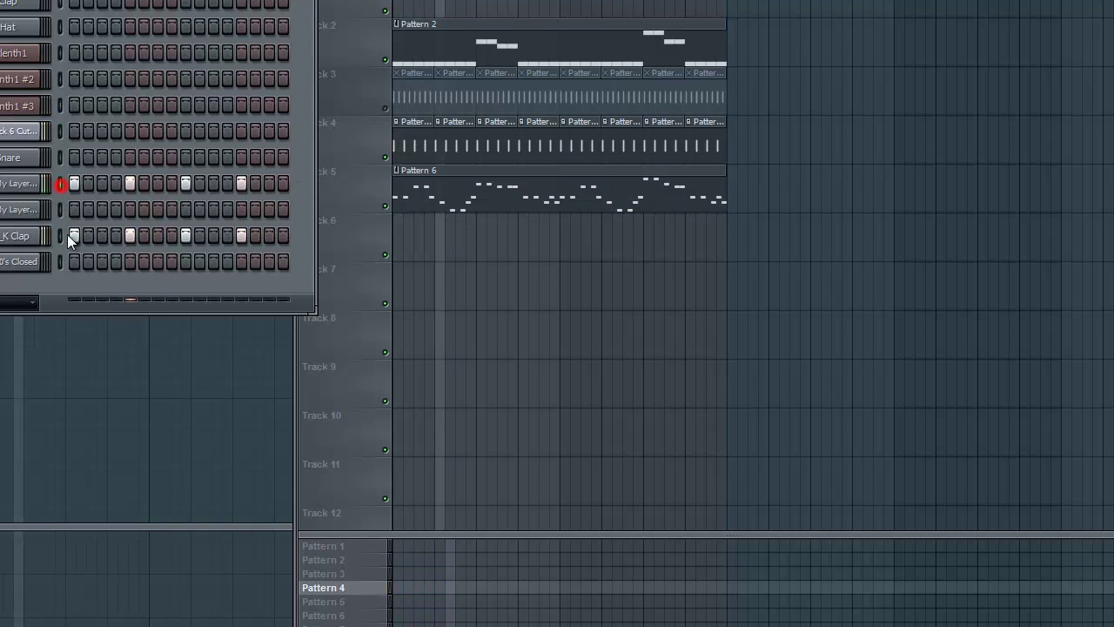
pyautogui.click(59, 183)
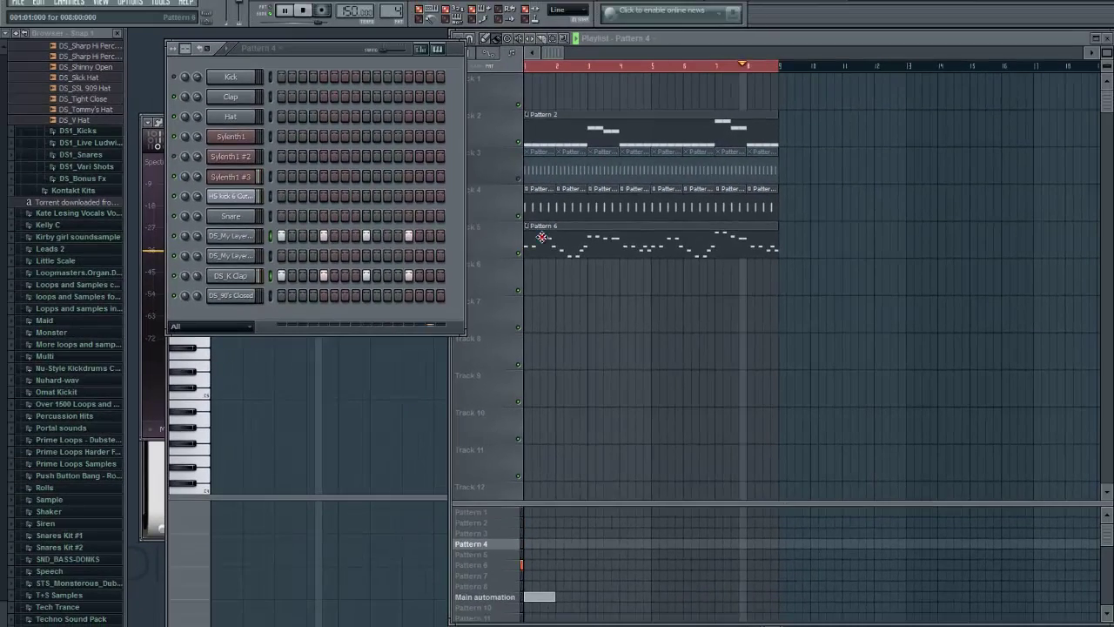
# Step: Bring Pattern 6 back into the step sequencer and open its Sylenth1 #3 instrument
pyautogui.doubleClick(525, 229)
pyautogui.click(300, 34)
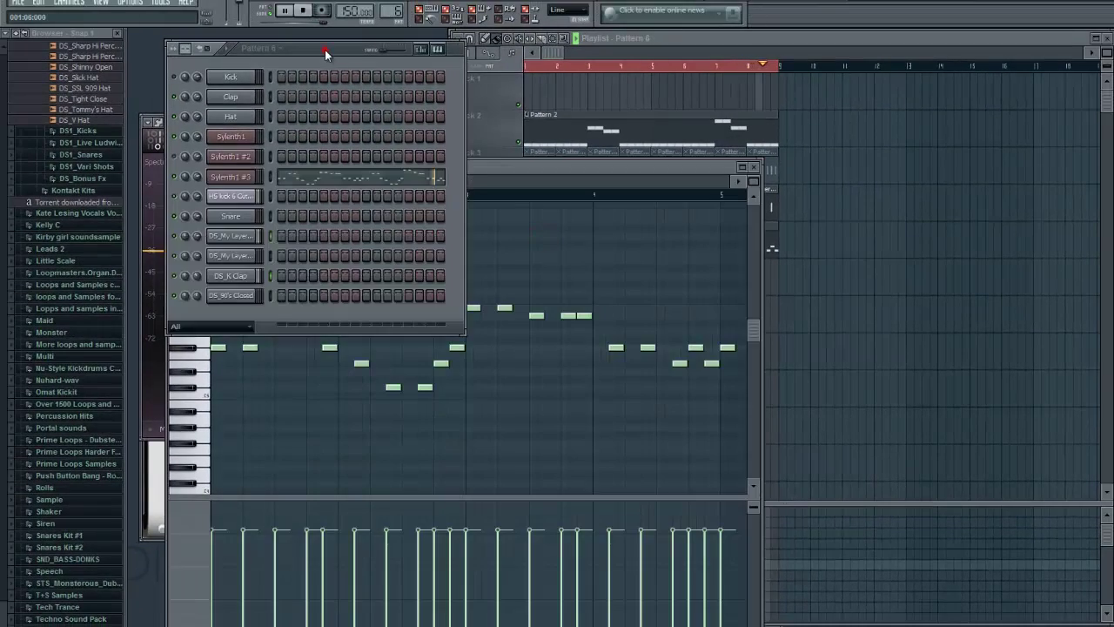
pyautogui.click(240, 178)
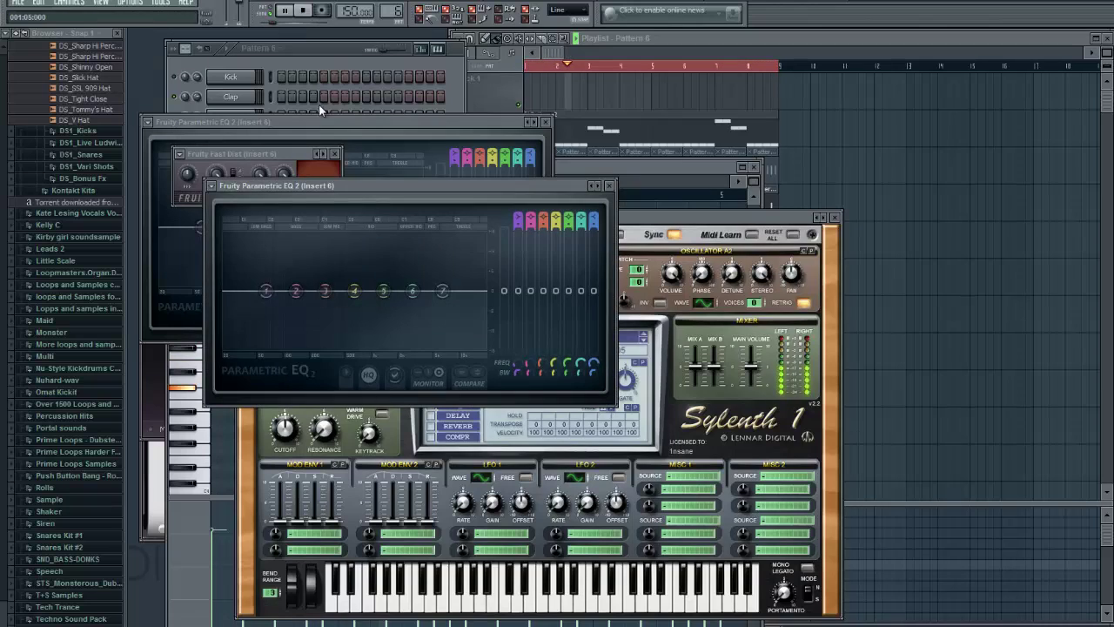
# Step: Move the front Fruity Parametric EQ 2 window off the synth and bring Sylenth1 #3 back to the front
pyautogui.moveTo(381, 193); pyautogui.dragTo(763, 262)
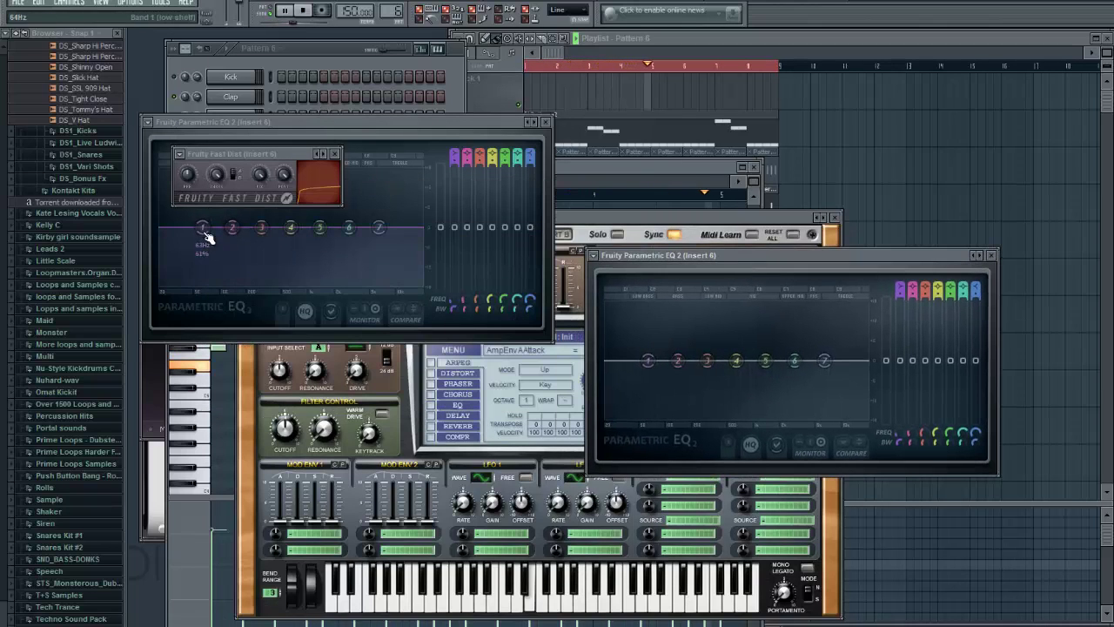
pyautogui.click(338, 60)
pyautogui.click(237, 178)
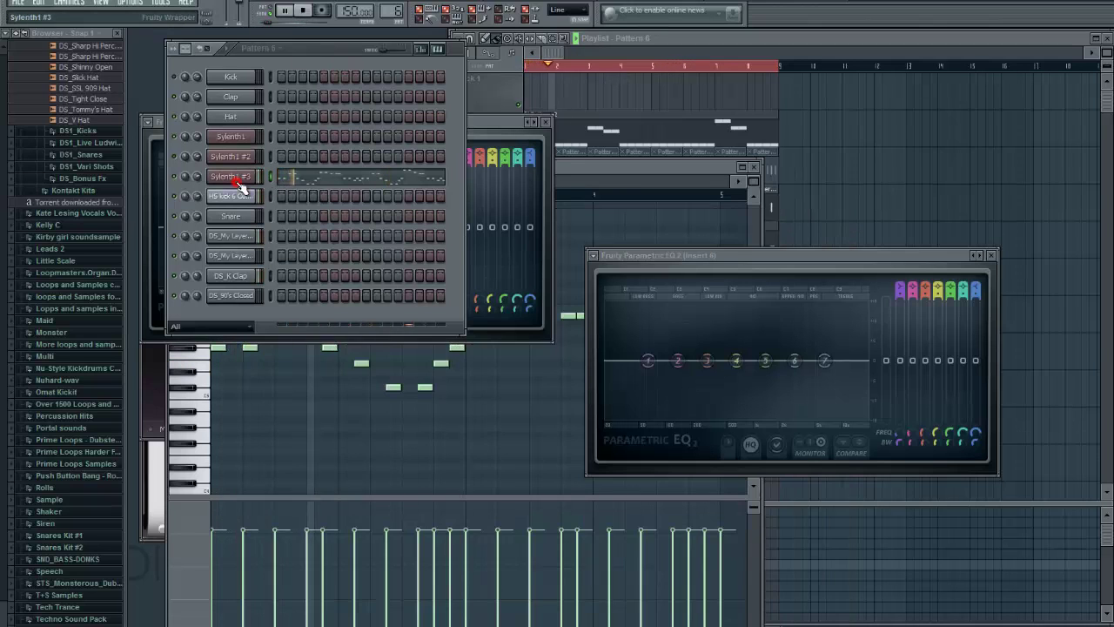
pyautogui.click(237, 179)
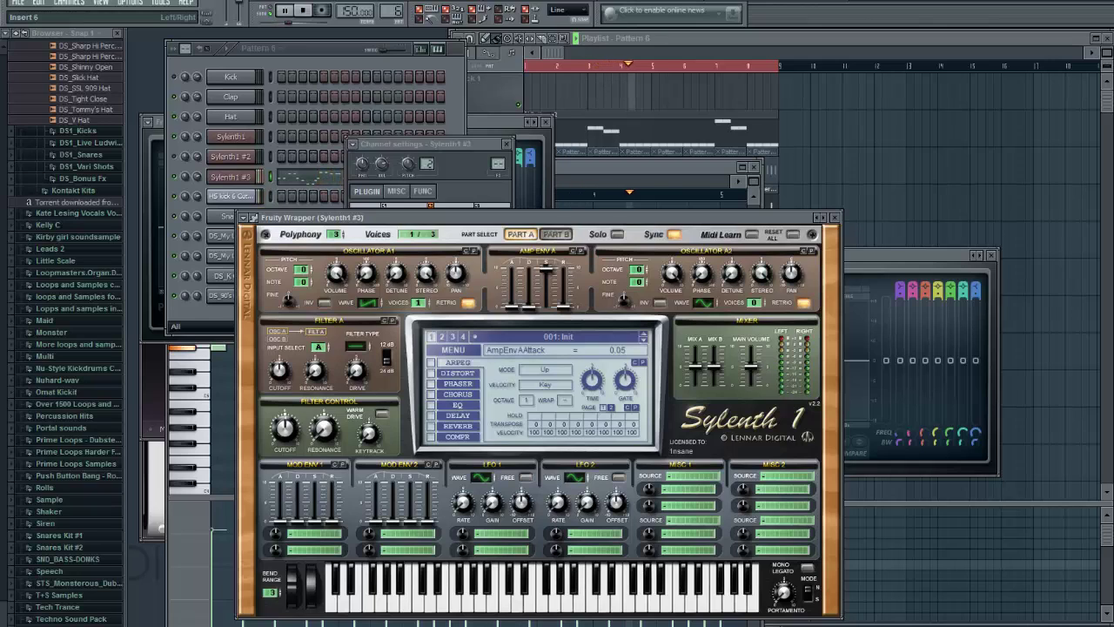
# Step: Restart playback to listen to the init sound of Sylenth1 #3
pyautogui.press('space')
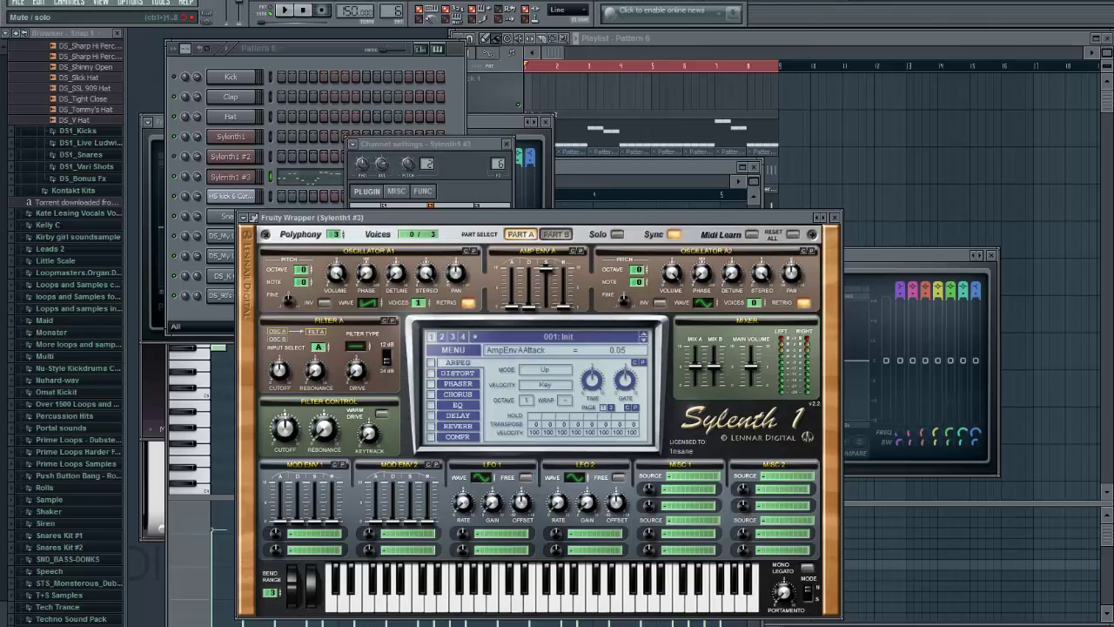
pyautogui.press('space')
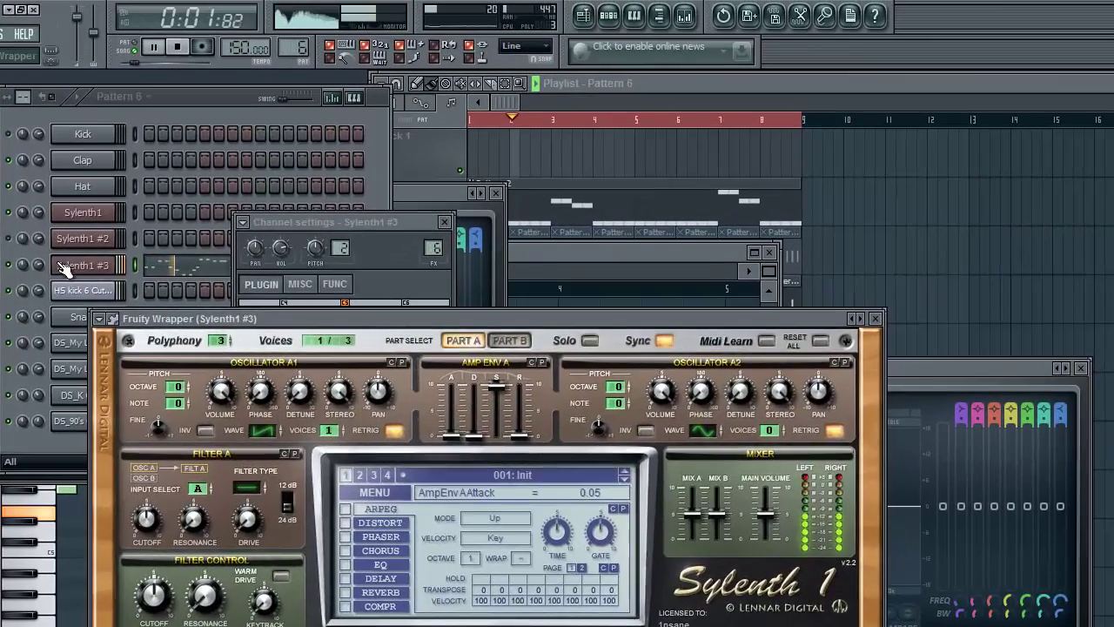
pyautogui.click(64, 266)
pyautogui.click(64, 266)
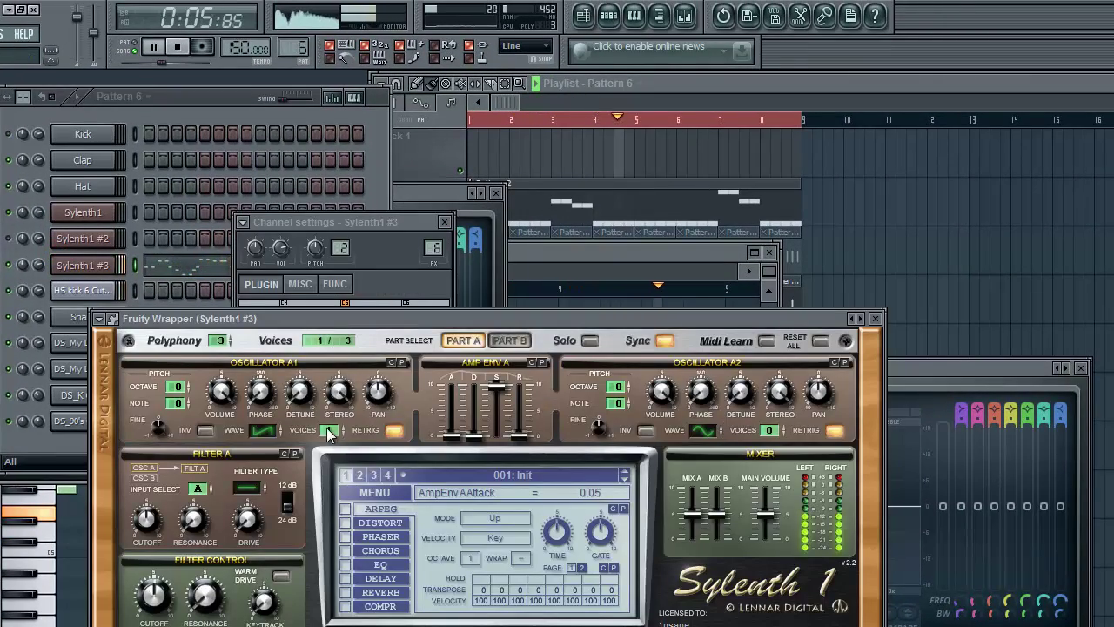
# Step: Set oscillators A1 and A2 to 8 voices each, with a Saw wave on A2
pyautogui.moveTo(328, 430); pyautogui.dragTo(374, 200)
pyautogui.moveTo(769, 431); pyautogui.dragTo(831, 132)
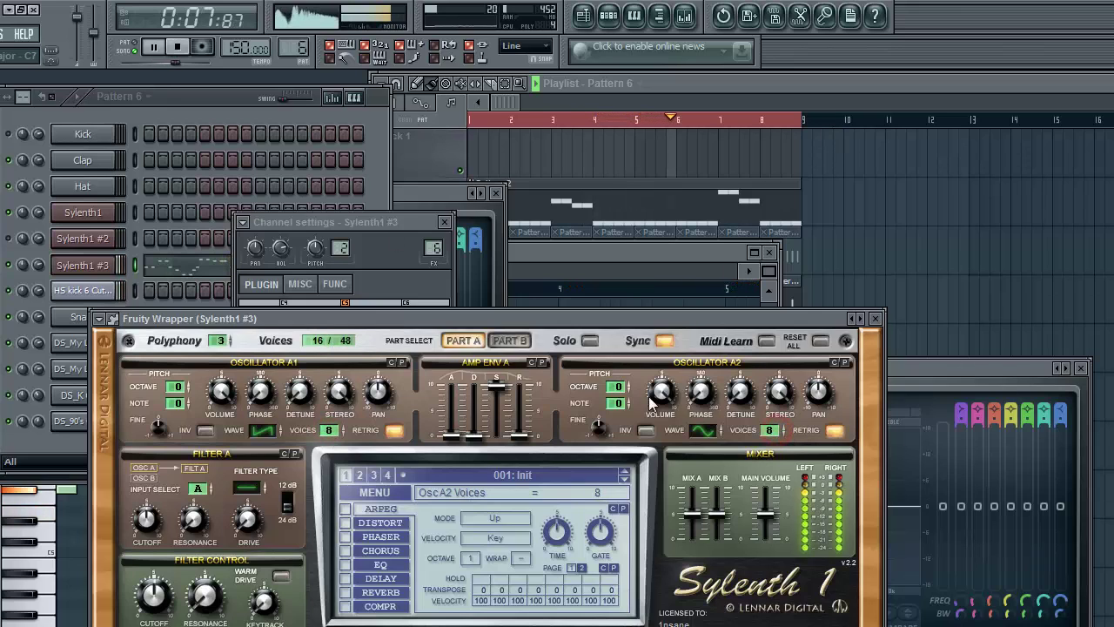
pyautogui.moveTo(704, 430); pyautogui.dragTo(705, 411)
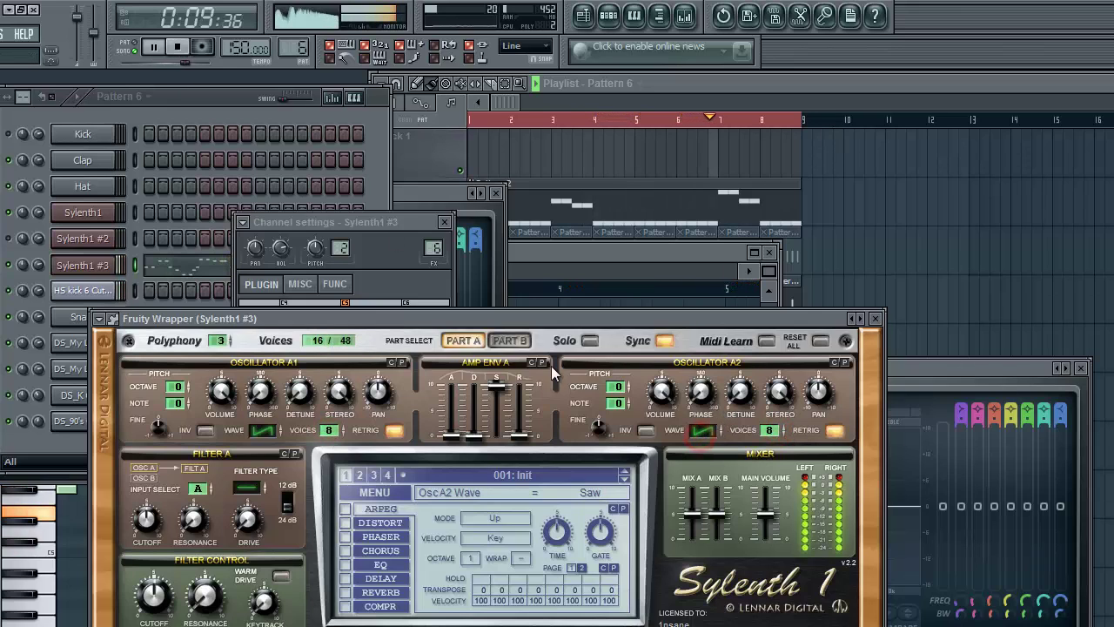
# Step: In Part B, set oscillator B1 to 8 voices and turn off retrigger for both oscillators
pyautogui.click(512, 341)
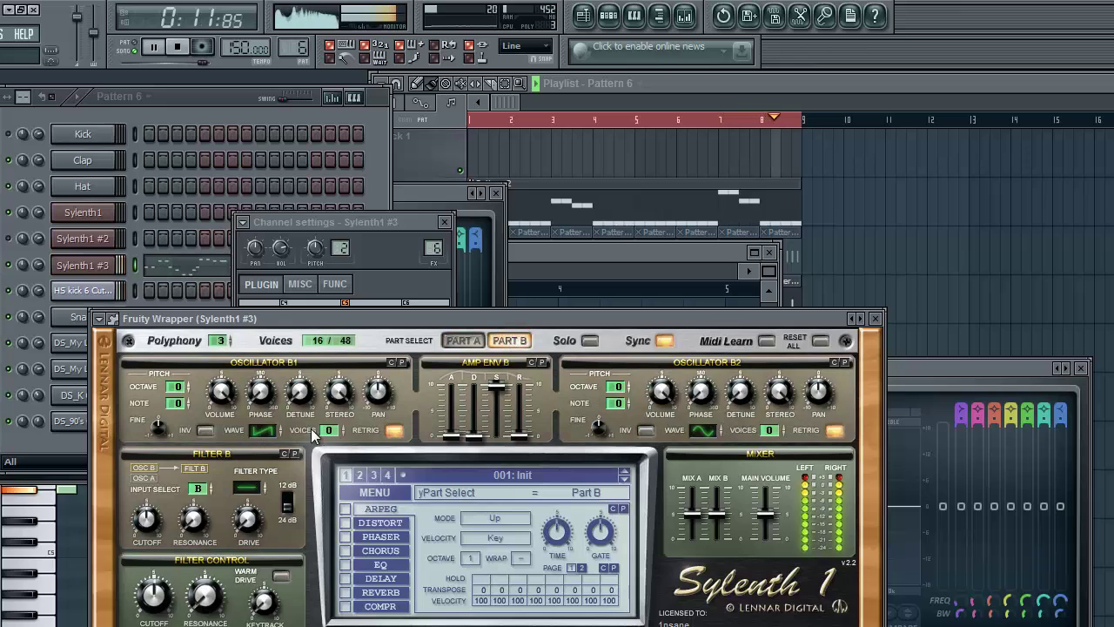
pyautogui.moveTo(329, 430); pyautogui.dragTo(401, 215)
pyautogui.click(396, 430)
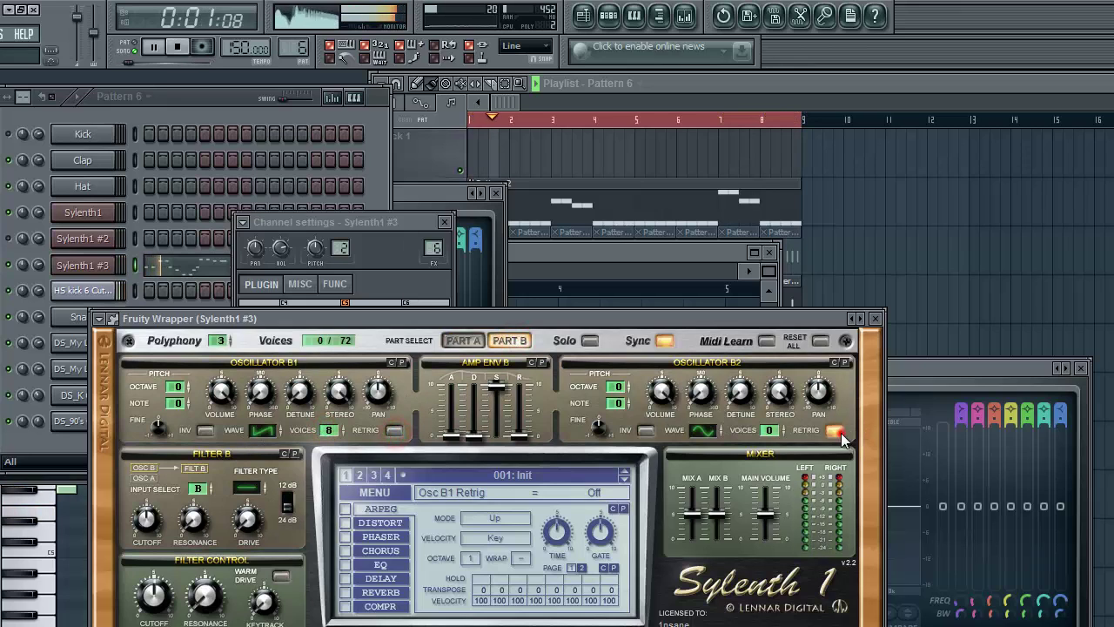
# Step: In Part A, turn off retrigger for oscillators A1 and A2
pyautogui.click(463, 341)
pyautogui.click(395, 430)
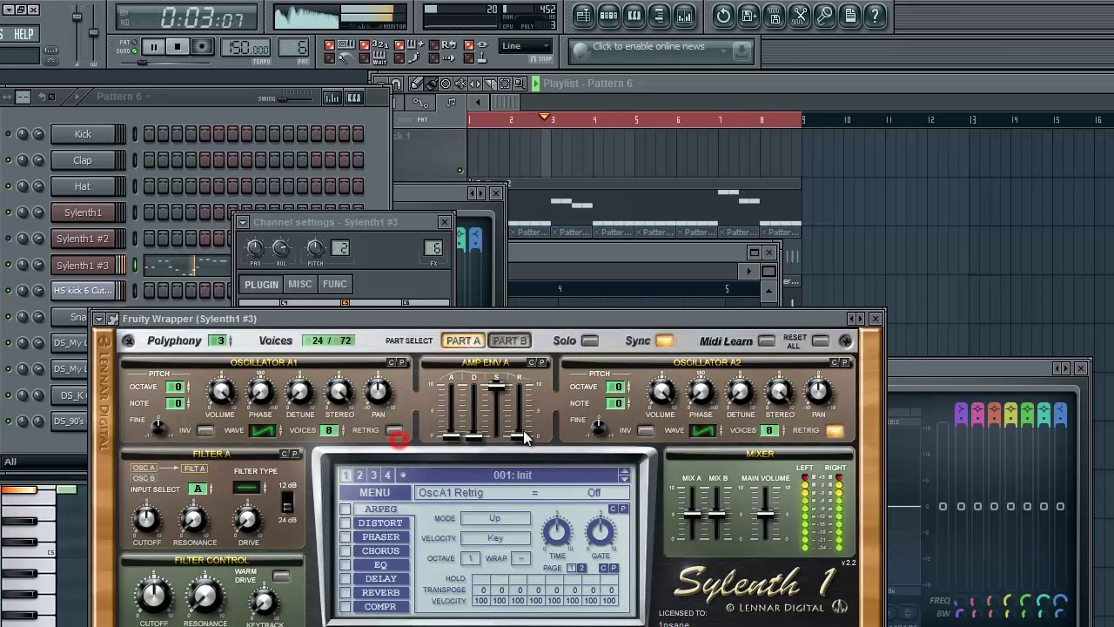
pyautogui.click(834, 430)
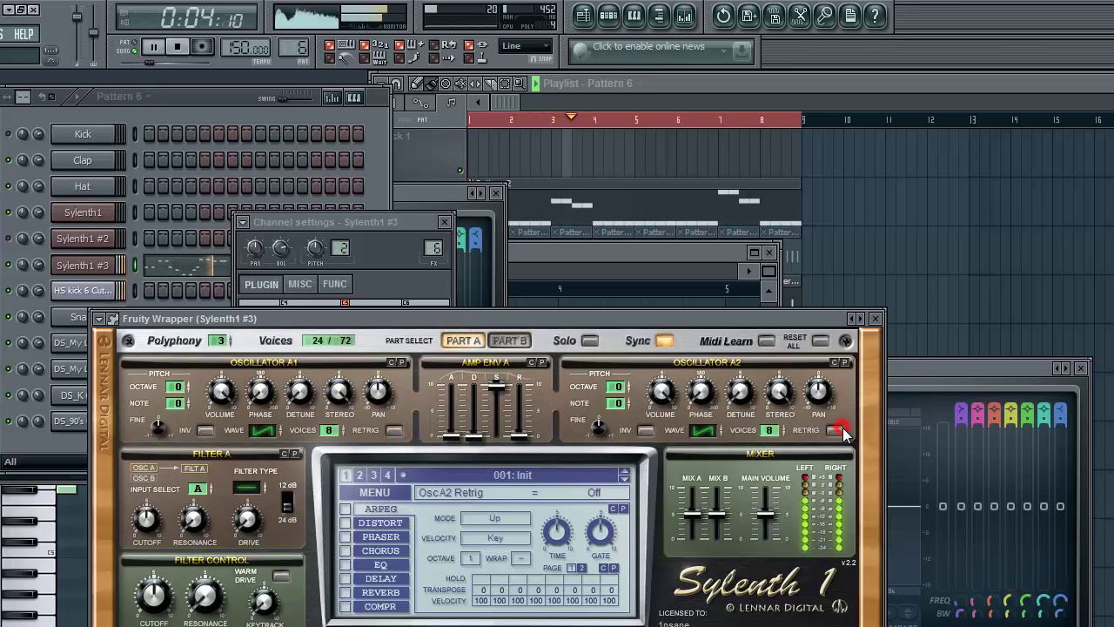
# Step: In Part B, set oscillator B2 to 8 voices with a Saw wave
pyautogui.click(502, 342)
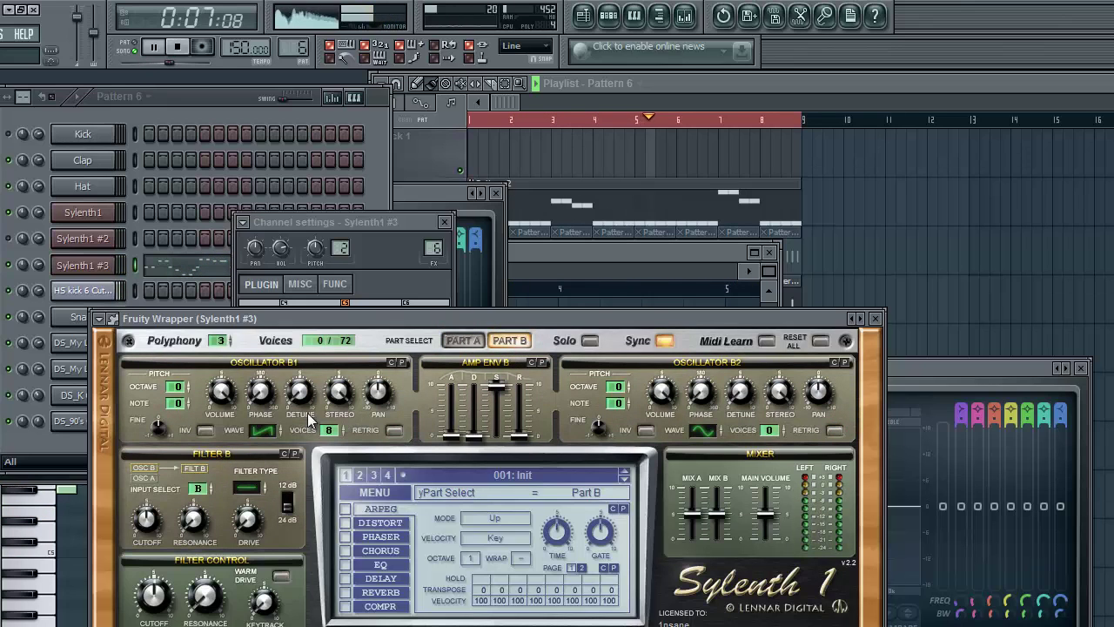
pyautogui.moveTo(770, 431); pyautogui.dragTo(768, 392)
pyautogui.click(713, 431)
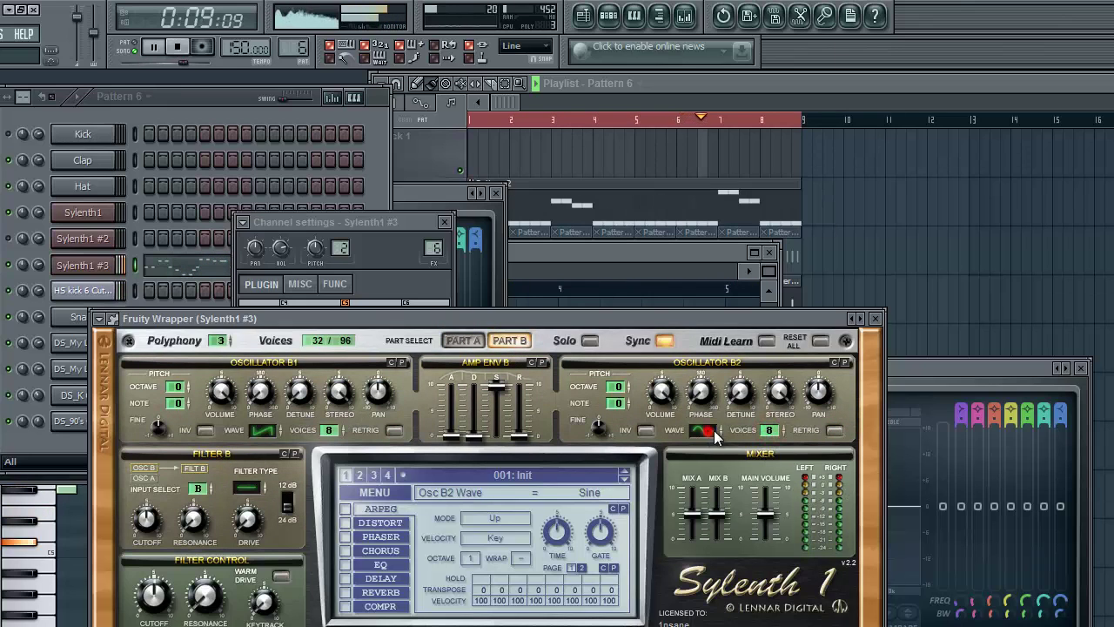
pyautogui.click(713, 431)
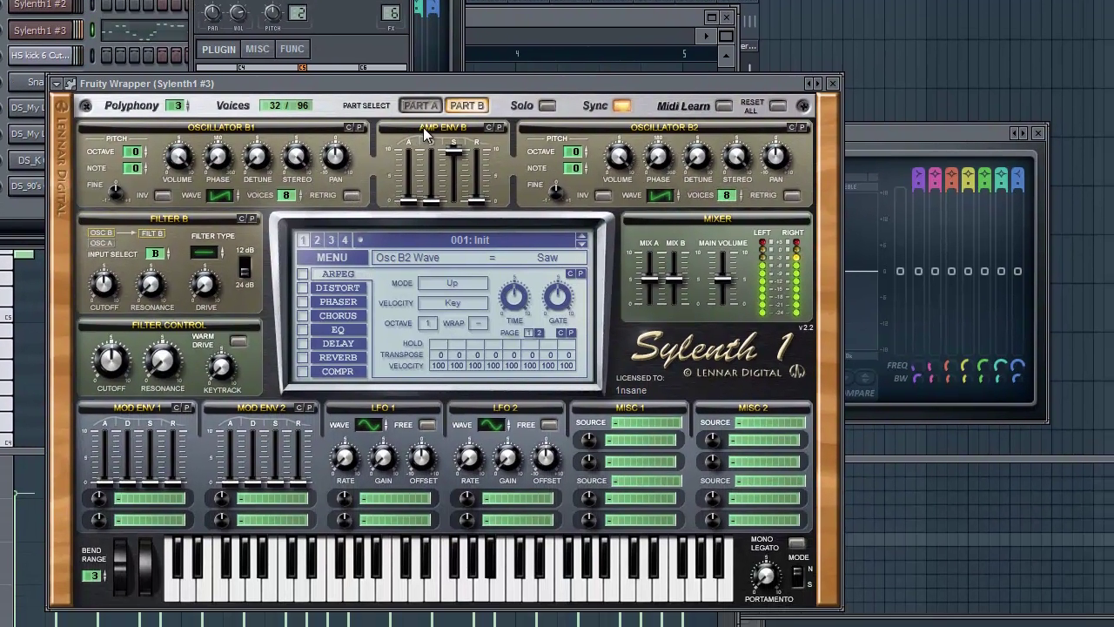
# Step: In Part A, set oscillator A1's detune to 6.38 and raise the detune of oscillator A2
pyautogui.click(421, 106)
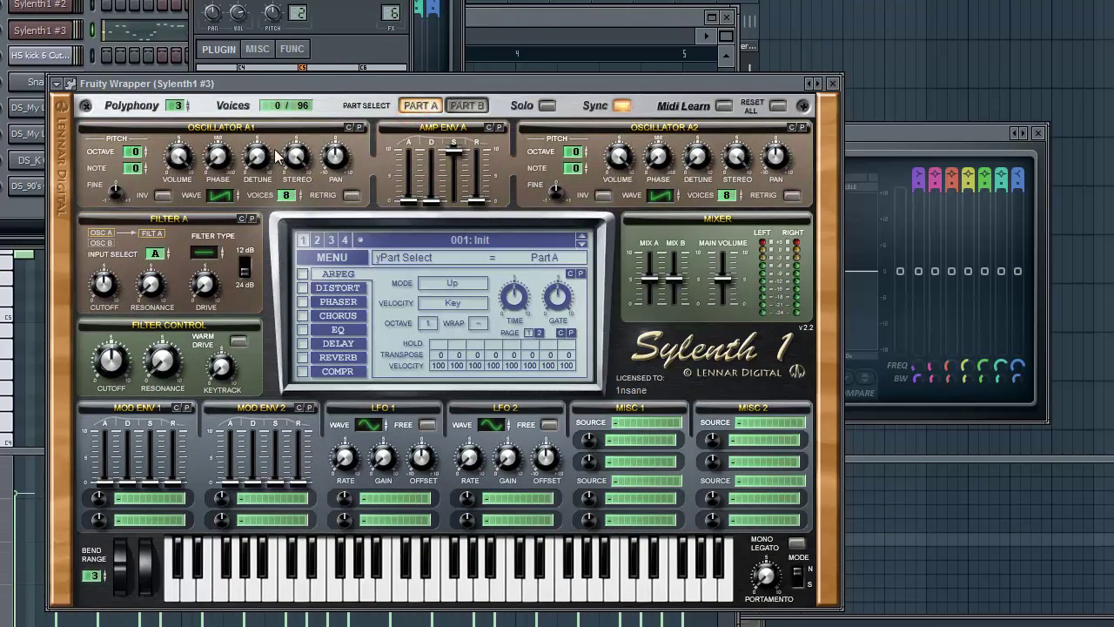
pyautogui.moveTo(257, 155); pyautogui.dragTo(311, 91)
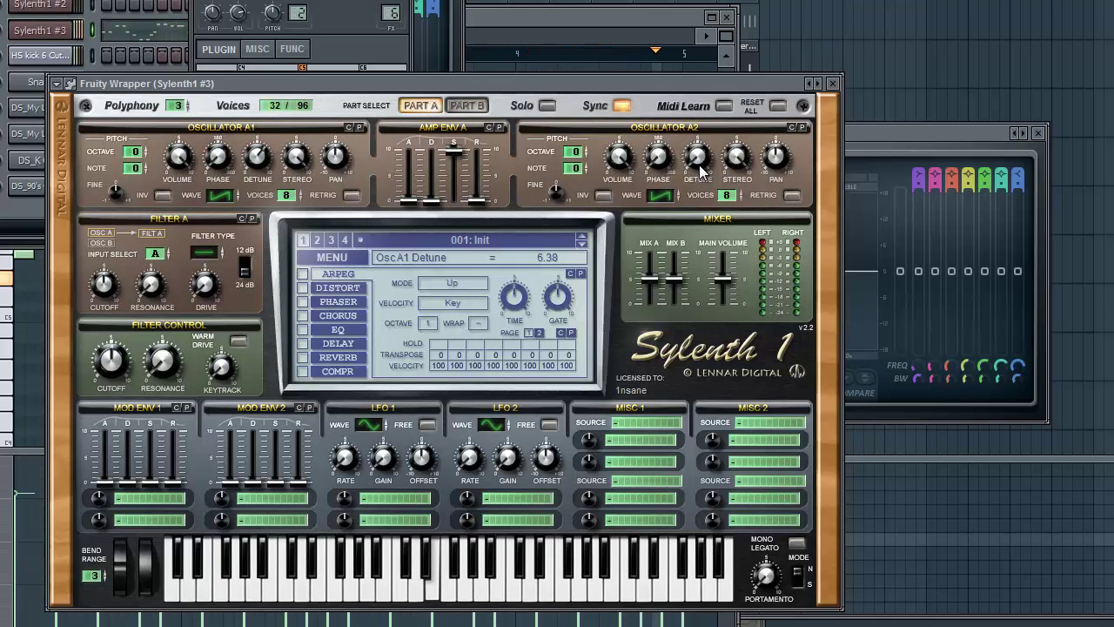
pyautogui.moveTo(701, 169); pyautogui.dragTo(706, 114)
# Step: In Part B, set the detune to 5.57 on oscillator B1 and 7.05 on oscillator B2
pyautogui.click(464, 99)
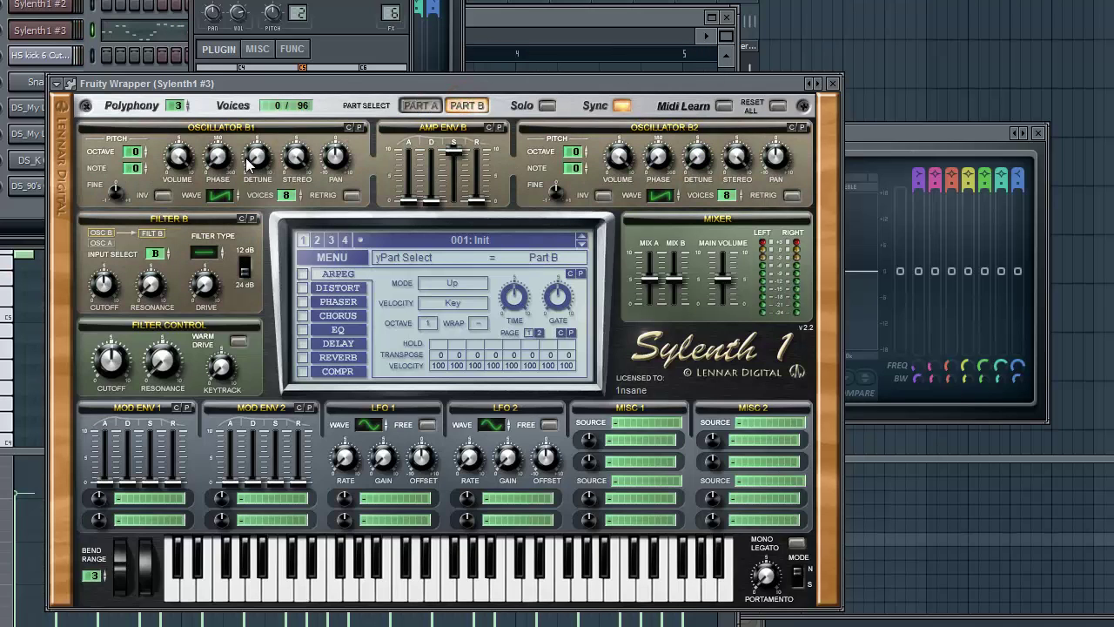
pyautogui.moveTo(257, 157); pyautogui.dragTo(292, 98)
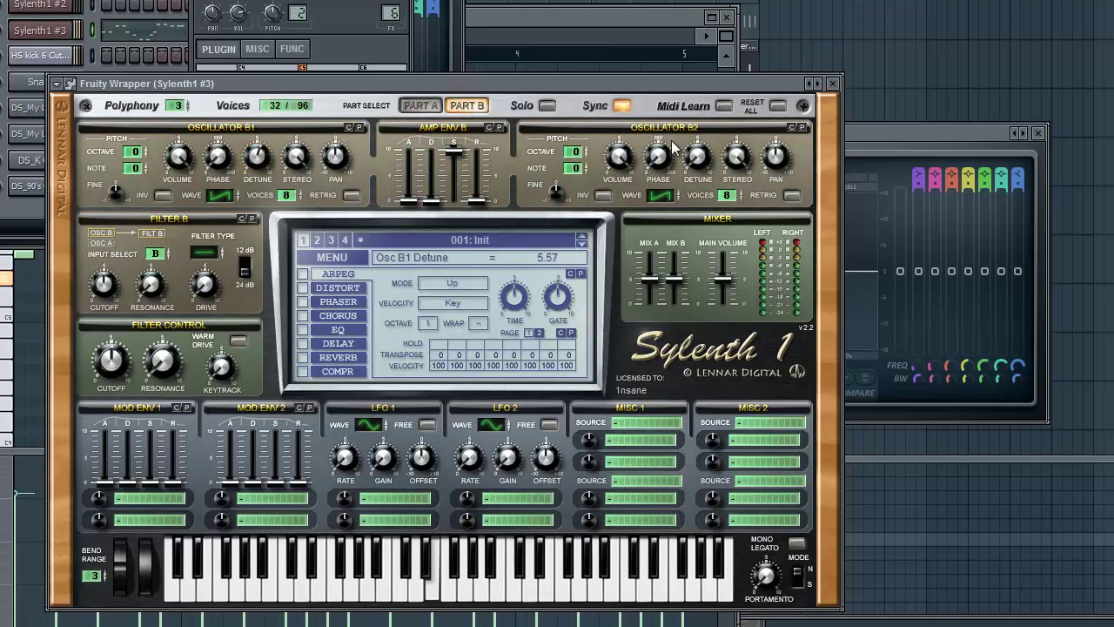
pyautogui.moveTo(715, 165); pyautogui.dragTo(720, 56)
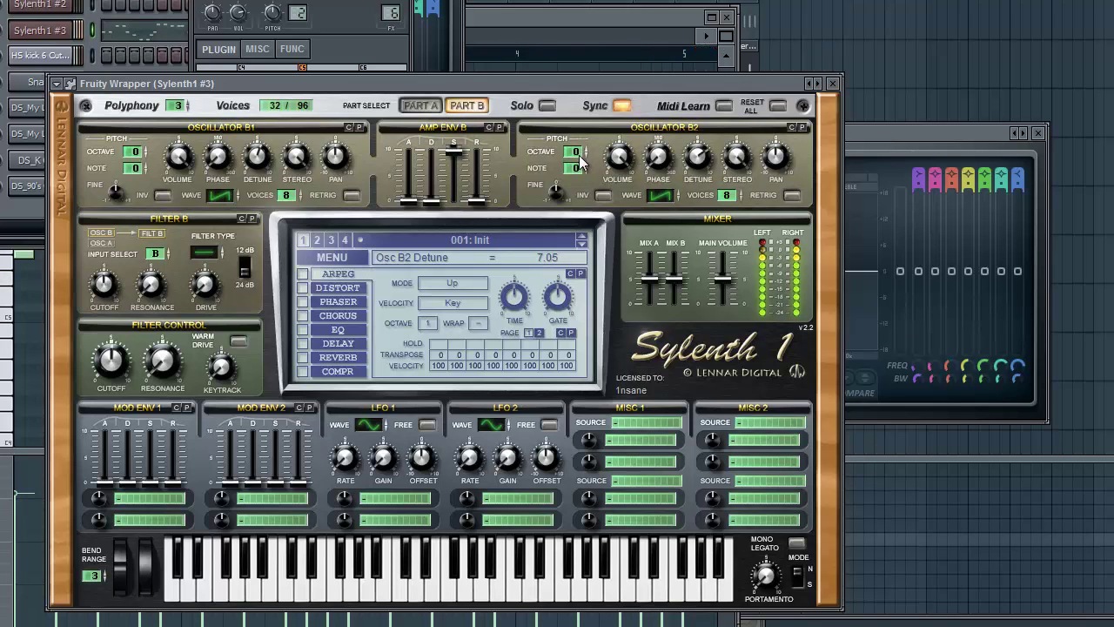
# Step: Enable the compressor and slightly raise the amp envelope attack in Part B and, to 0.28, in Part A
pyautogui.click(302, 371)
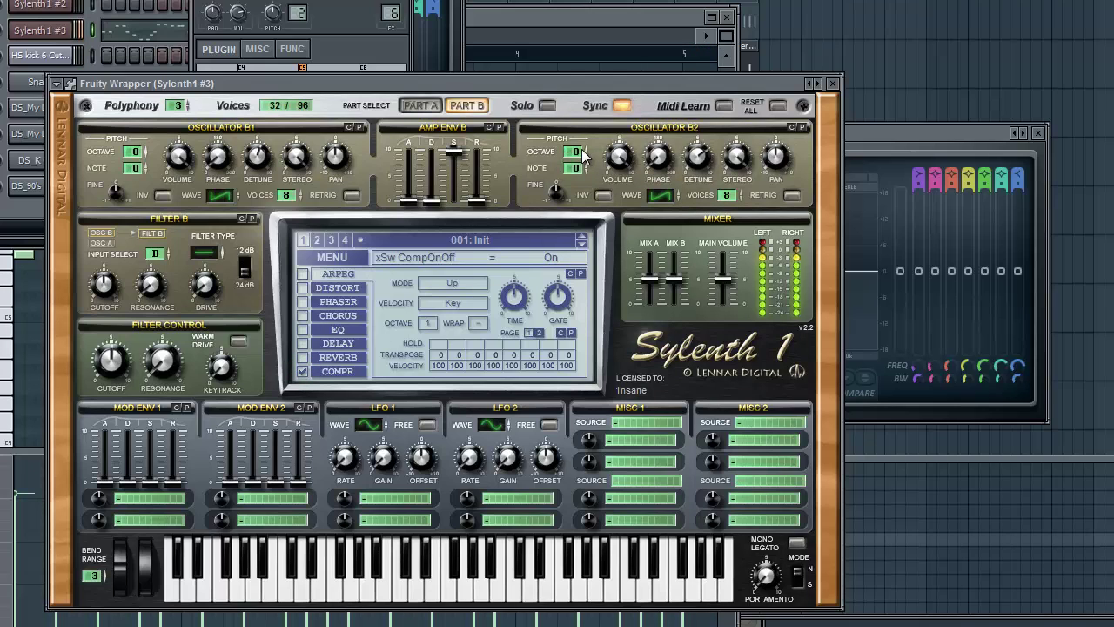
pyautogui.click(413, 202)
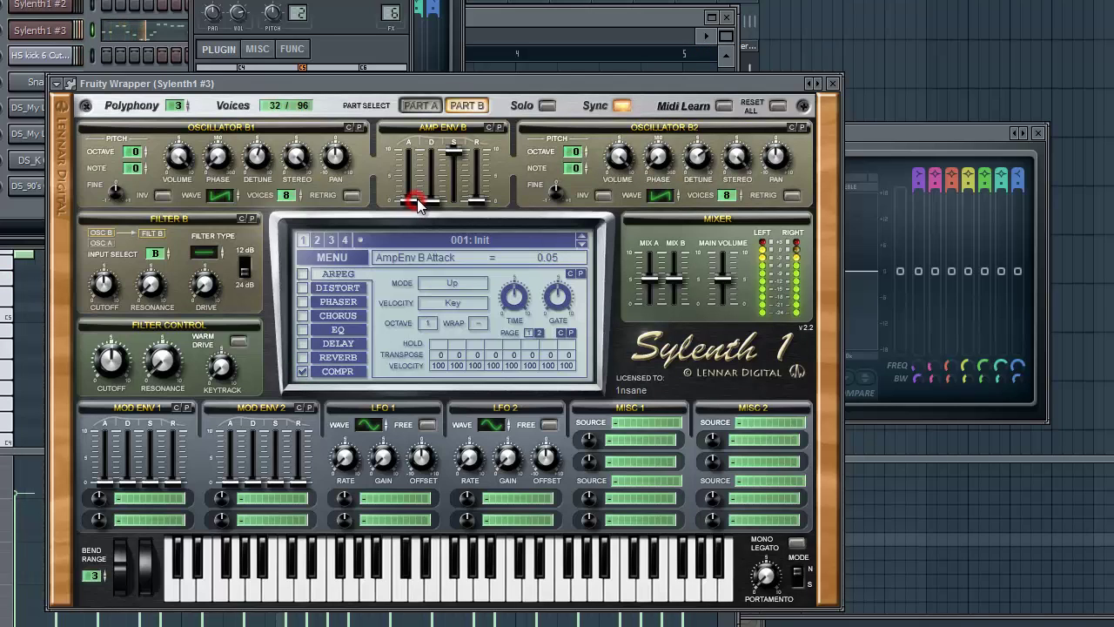
pyautogui.click(432, 106)
pyautogui.click(415, 206)
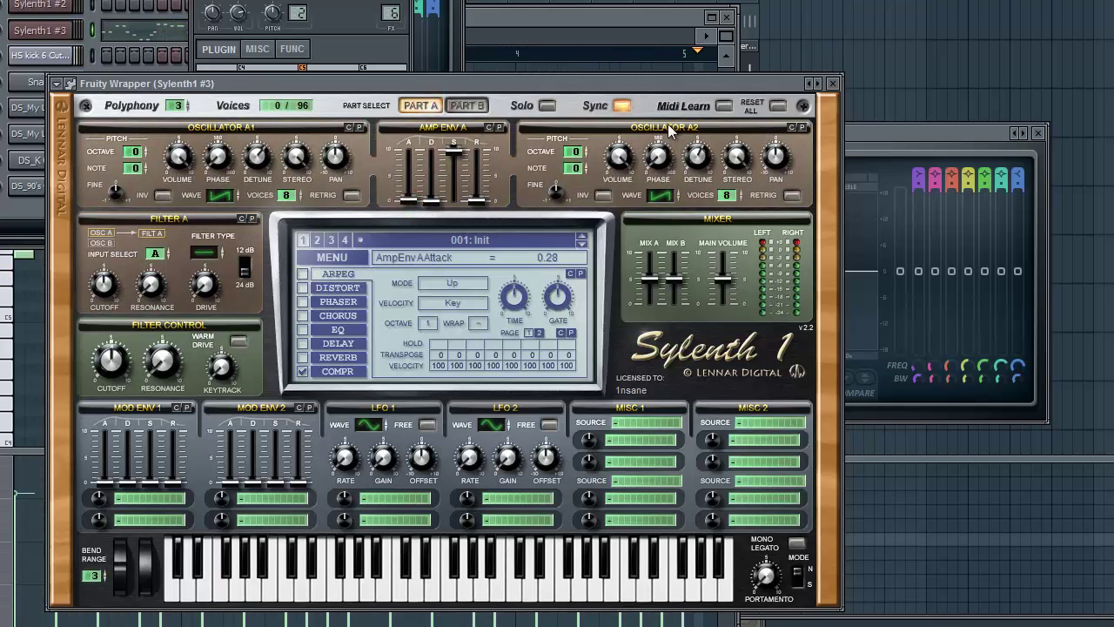
# Step: In Part B, raise oscillator B2 to octave +1 and set its detune to 7.19
pyautogui.click(467, 105)
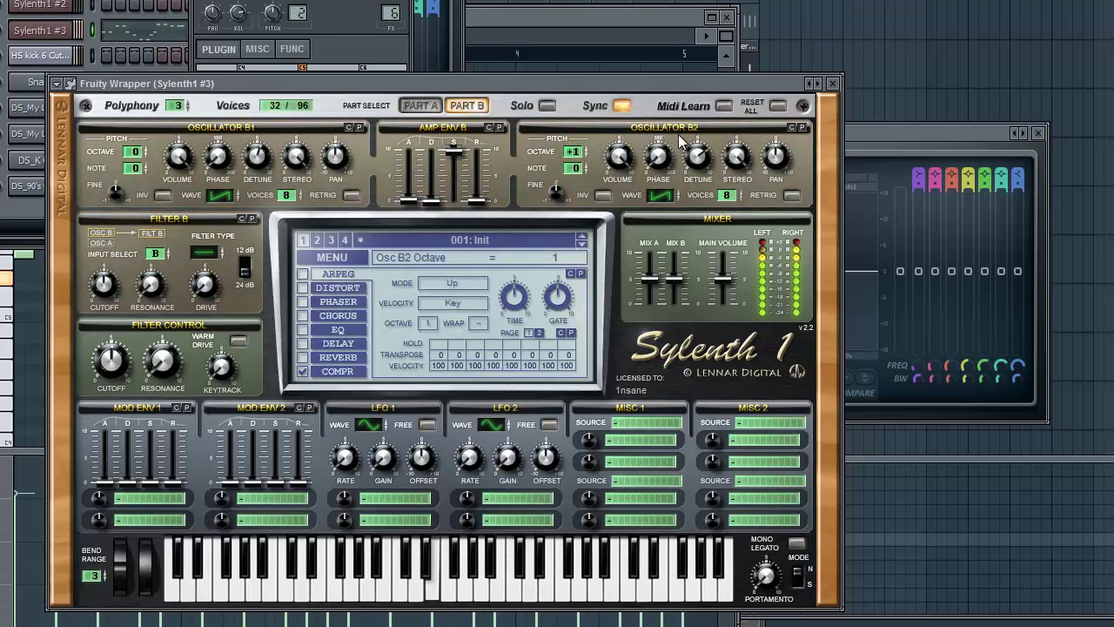
pyautogui.click(705, 157)
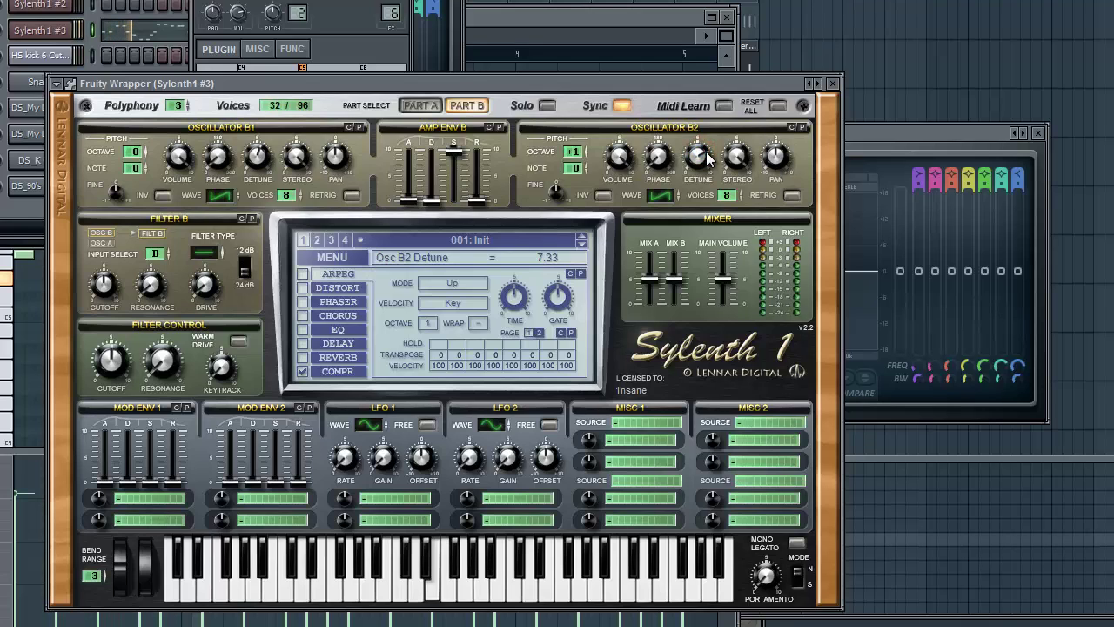
pyautogui.moveTo(719, 149); pyautogui.dragTo(714, 153)
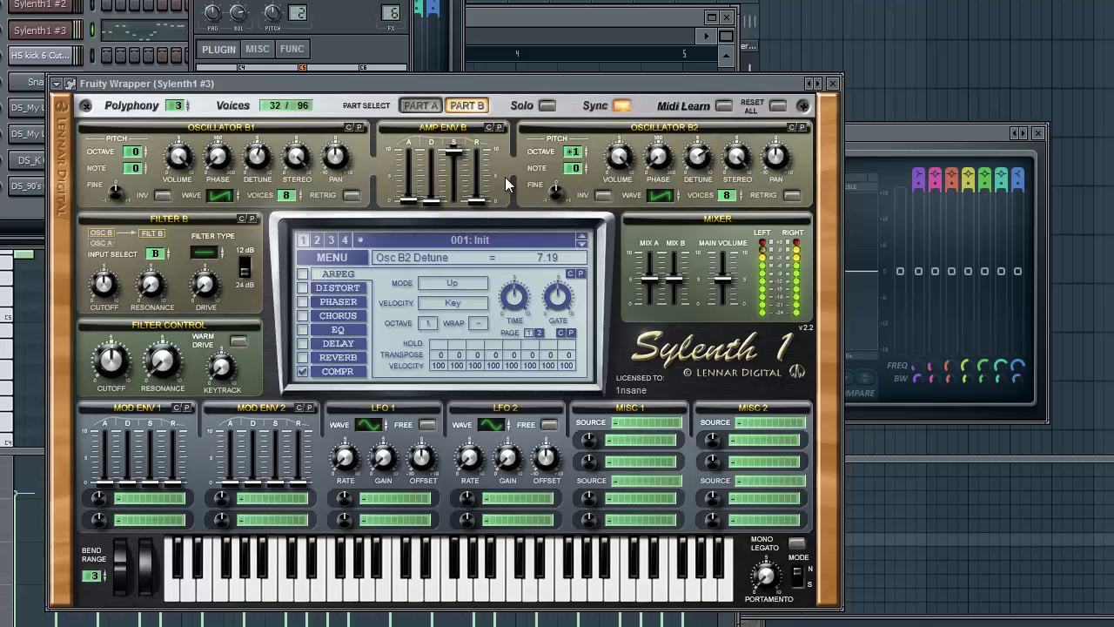
# Step: Return oscillator B2 to octave 0 and set the fine pitch to 0.56 on B2 and -0.45 on B1
pyautogui.moveTo(574, 150); pyautogui.dragTo(590, 172)
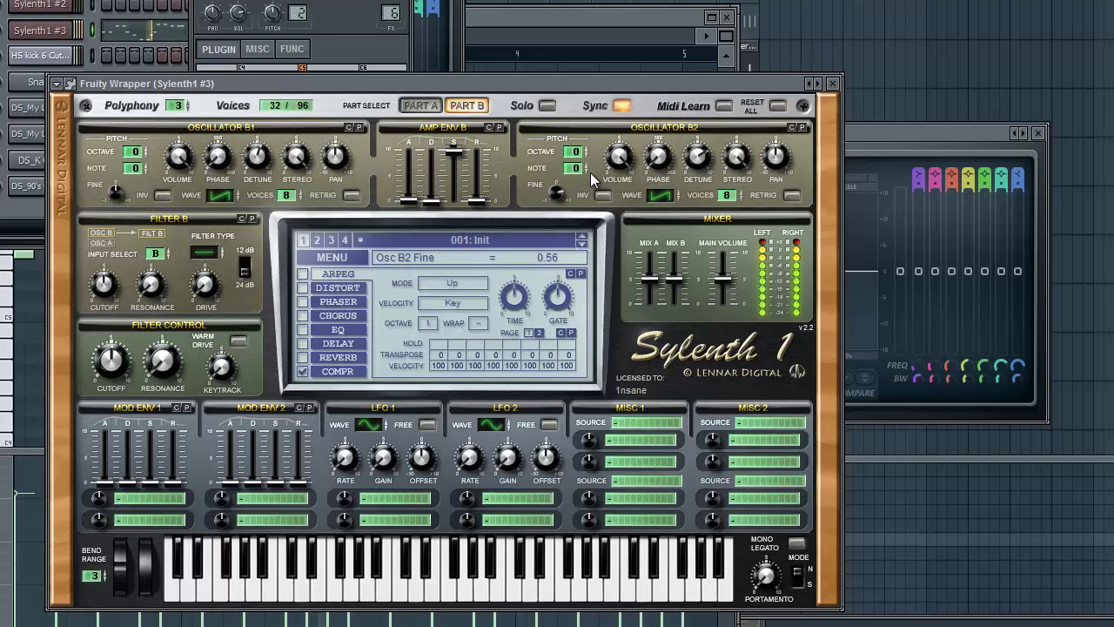
pyautogui.moveTo(114, 196); pyautogui.dragTo(82, 226)
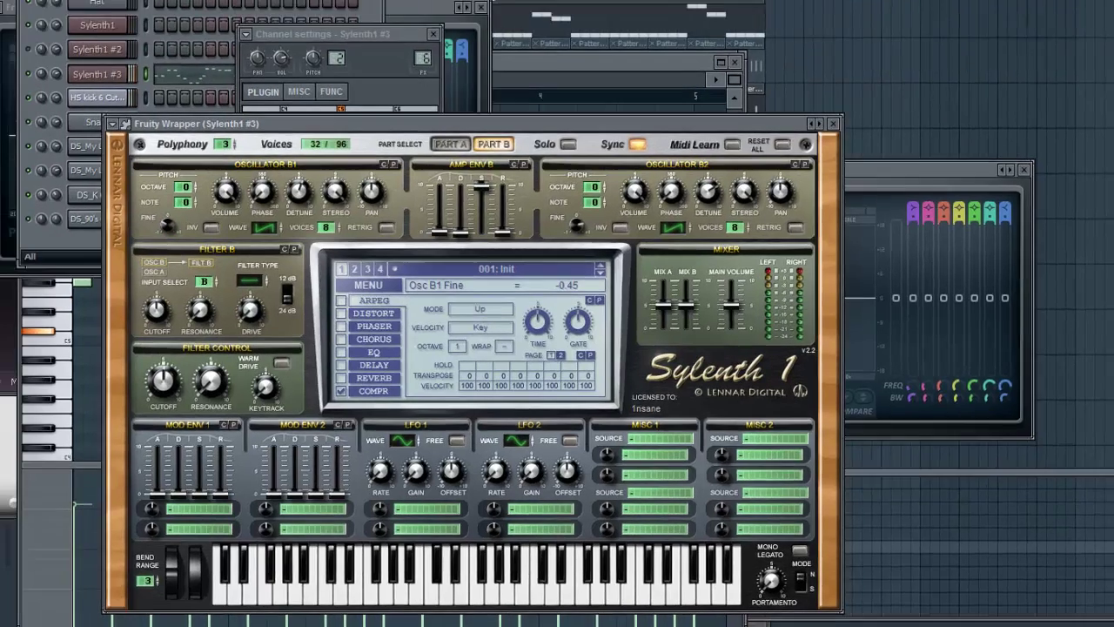
pyautogui.click(1013, 625)
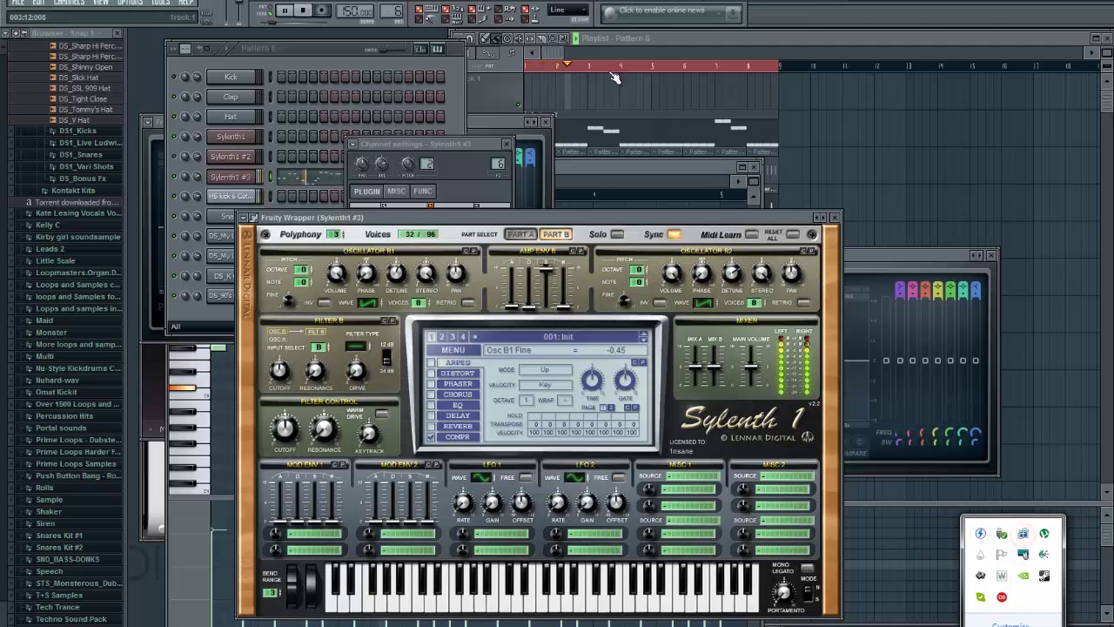
pyautogui.click(547, 53)
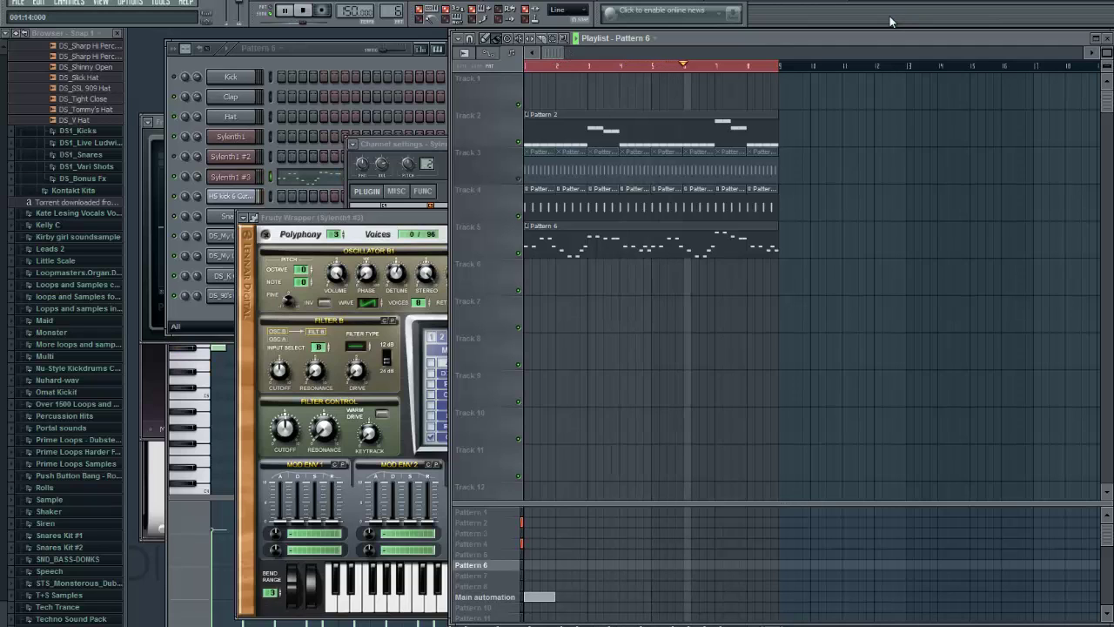
pyautogui.click(378, 216)
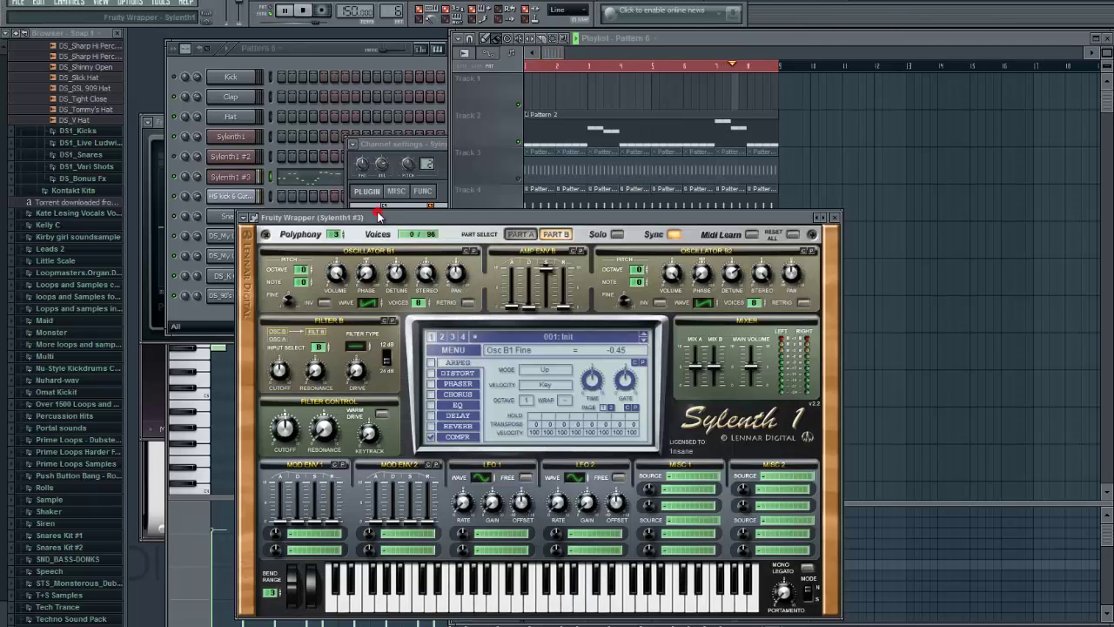
# Step: In Part A, set the fine pitch to -0.25 on oscillator A1 and 0.22 on oscillator A2
pyautogui.click(522, 233)
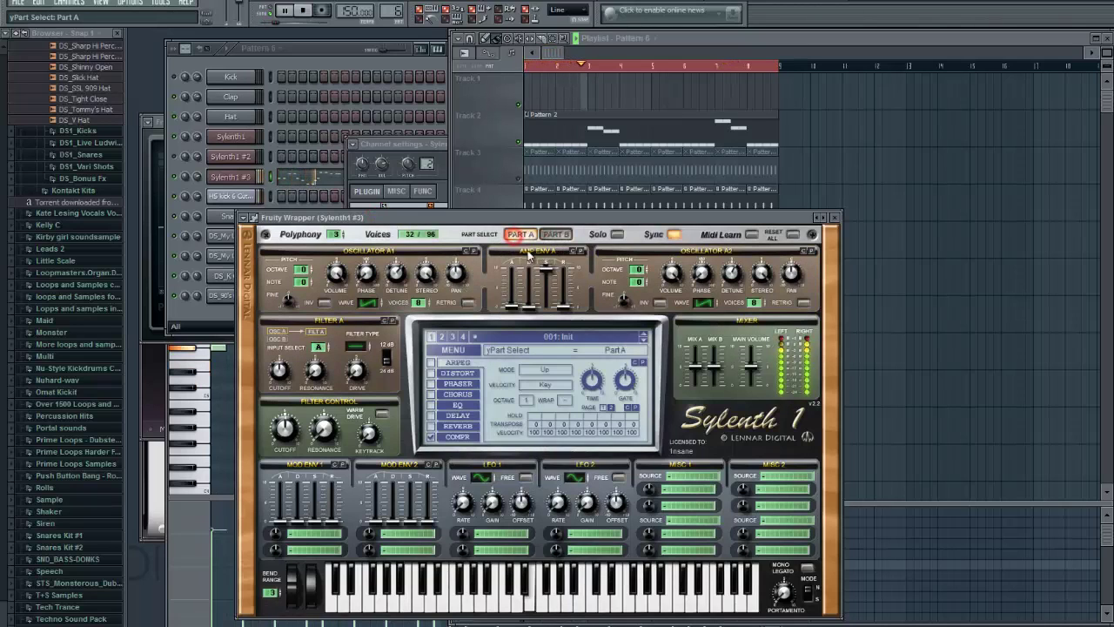
pyautogui.moveTo(292, 309); pyautogui.dragTo(291, 314)
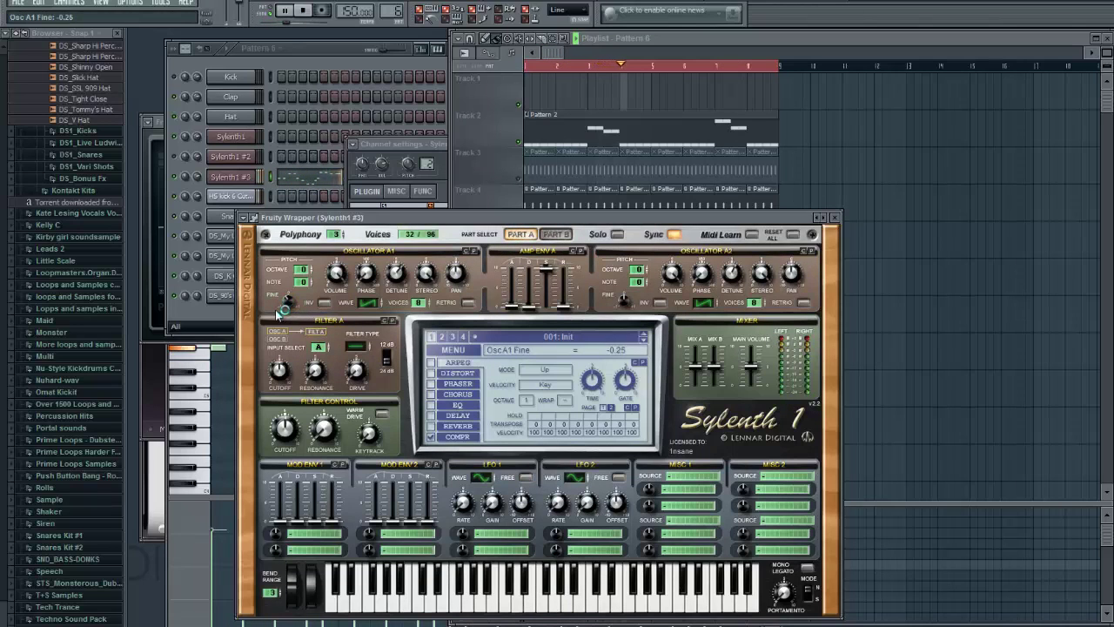
pyautogui.moveTo(624, 299); pyautogui.dragTo(633, 290)
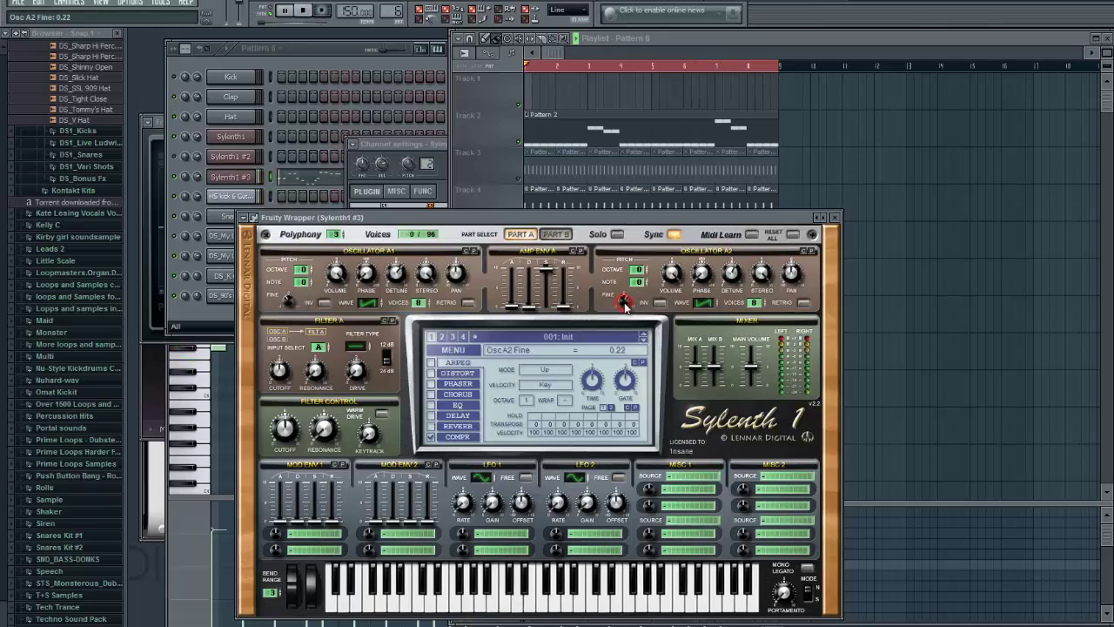
# Step: In Part B, try note +7 on oscillator B1 and octave +1 on oscillator B2
pyautogui.click(556, 234)
pyautogui.click(640, 275)
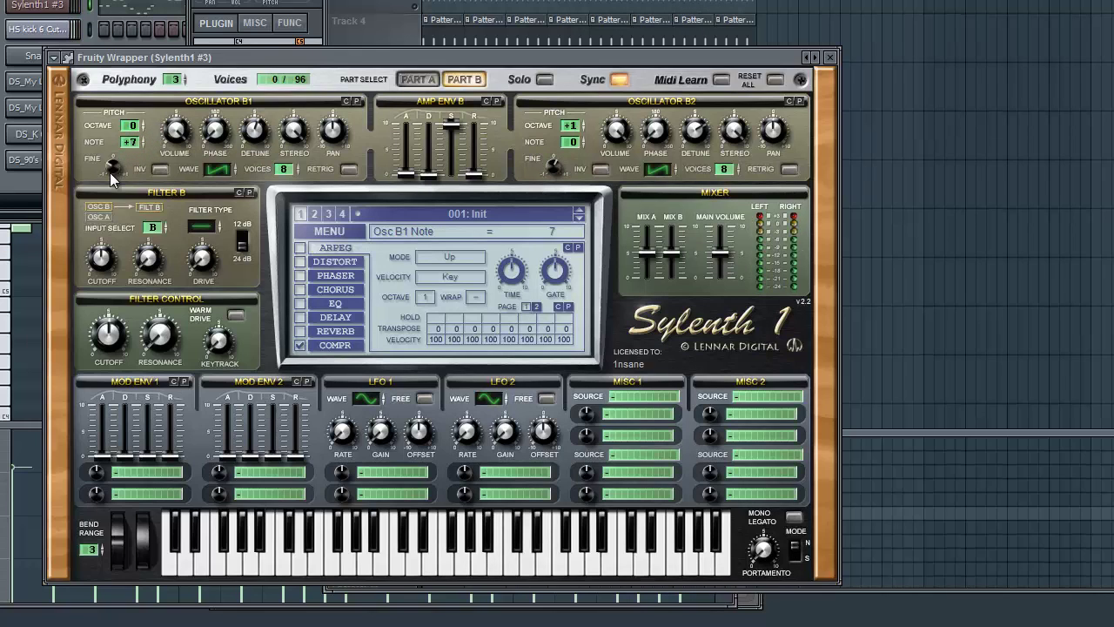
pyautogui.moveTo(124, 168); pyautogui.dragTo(178, 233)
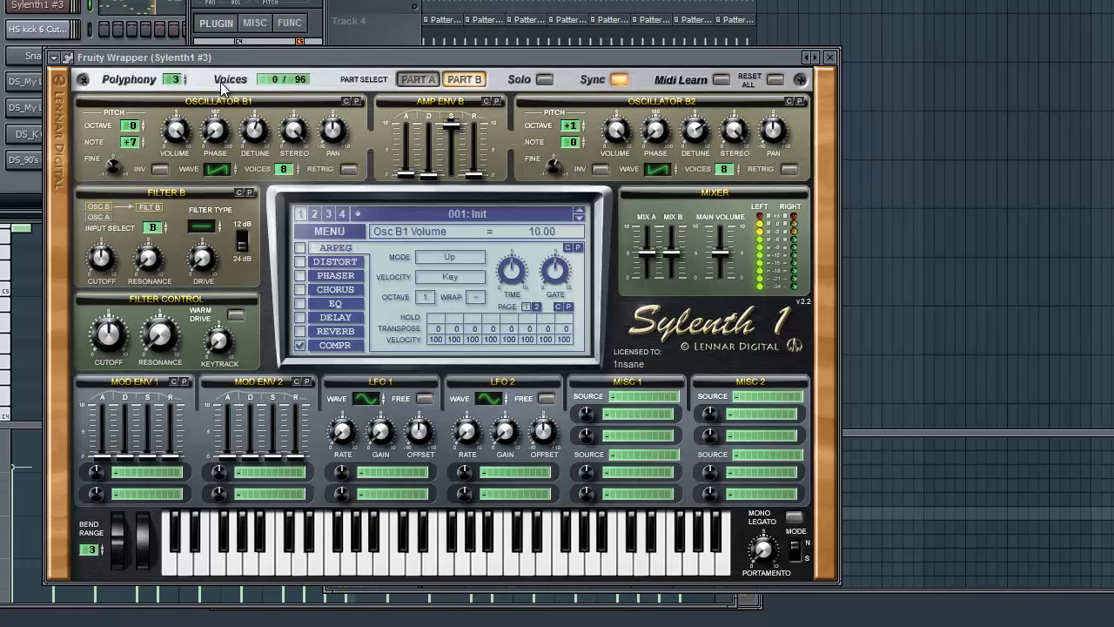
# Step: Return oscillator B2 to octave 0 and oscillator B1 to note 0, and set B1's fine pitch to -0.64
pyautogui.click(114, 164)
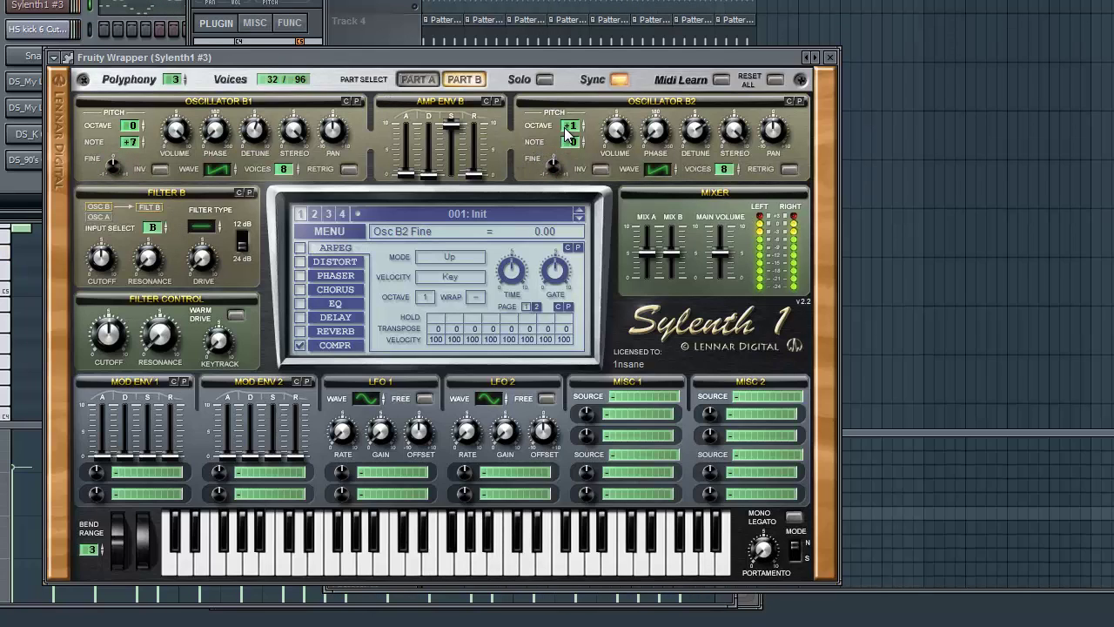
pyautogui.moveTo(576, 145); pyautogui.dragTo(579, 160)
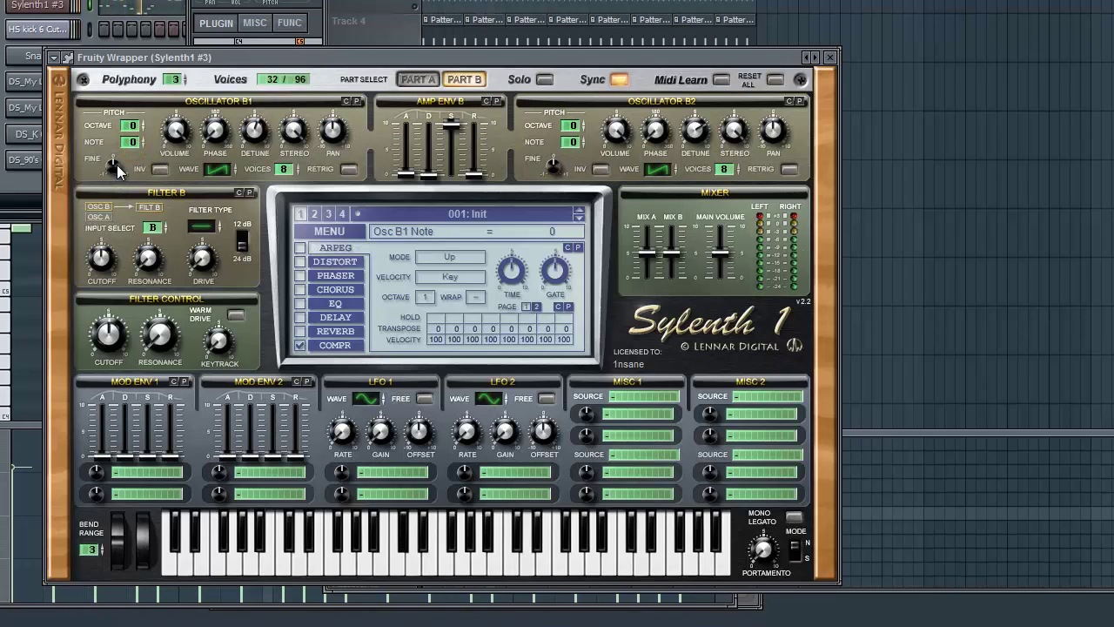
pyautogui.moveTo(117, 164); pyautogui.dragTo(103, 176)
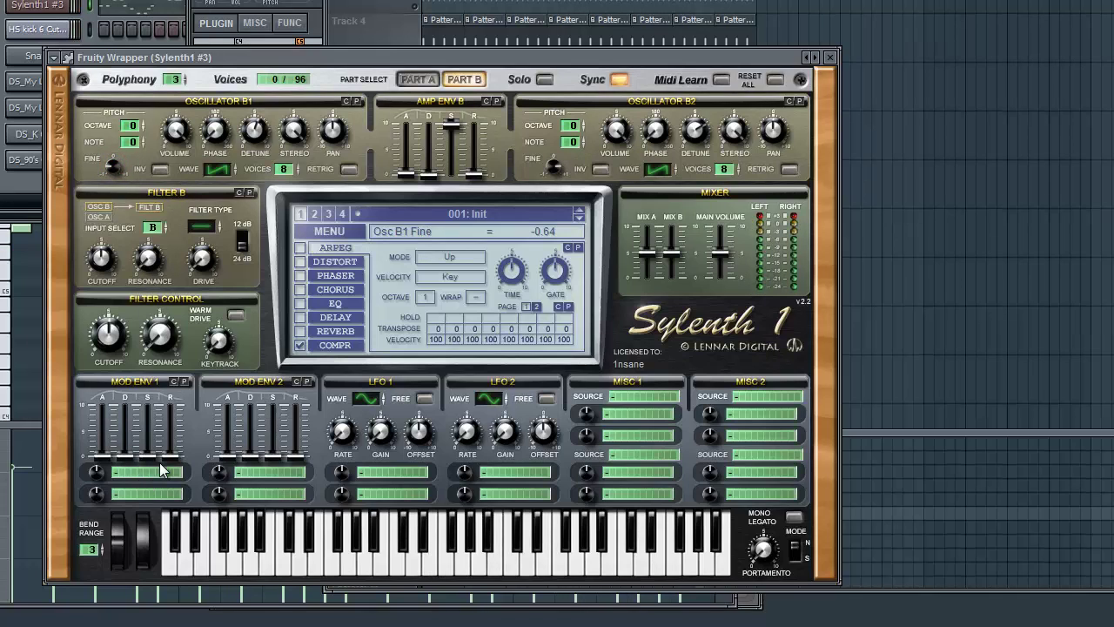
# Step: Route Mod Env 1 to Pitch AB with a raised attack and a modulation amount of 0.19
pyautogui.click(144, 471)
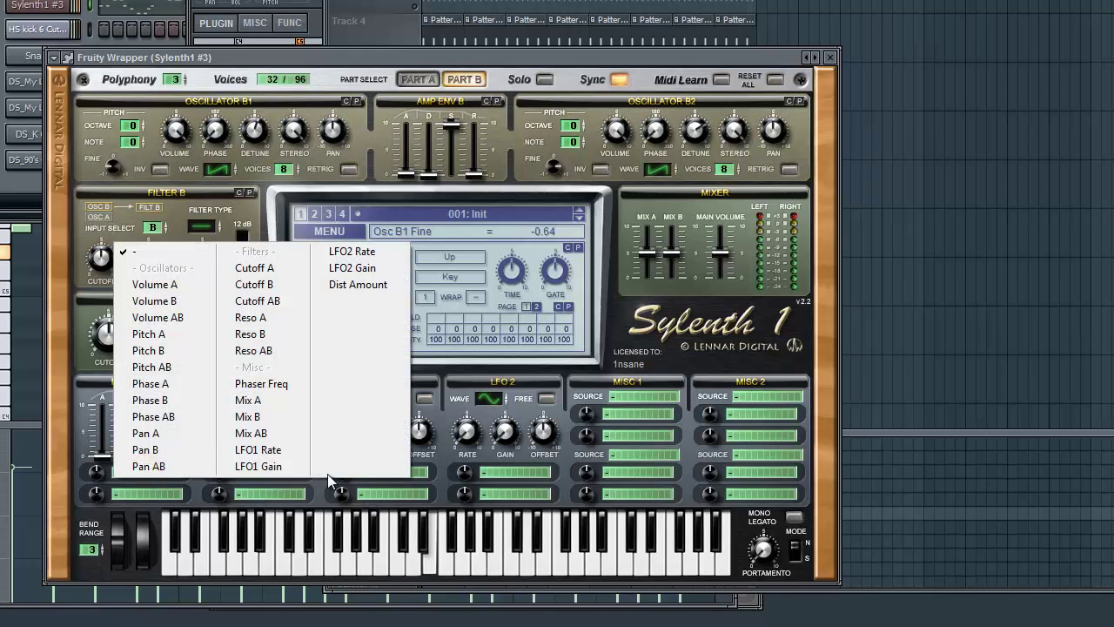
pyautogui.click(160, 369)
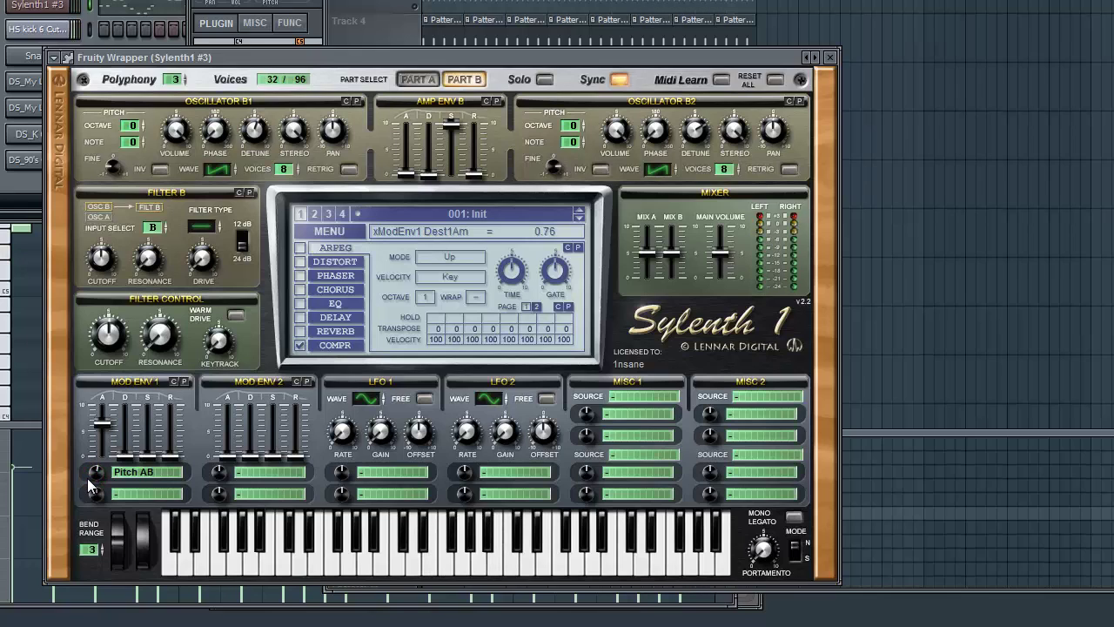
pyautogui.moveTo(86, 479); pyautogui.dragTo(84, 478)
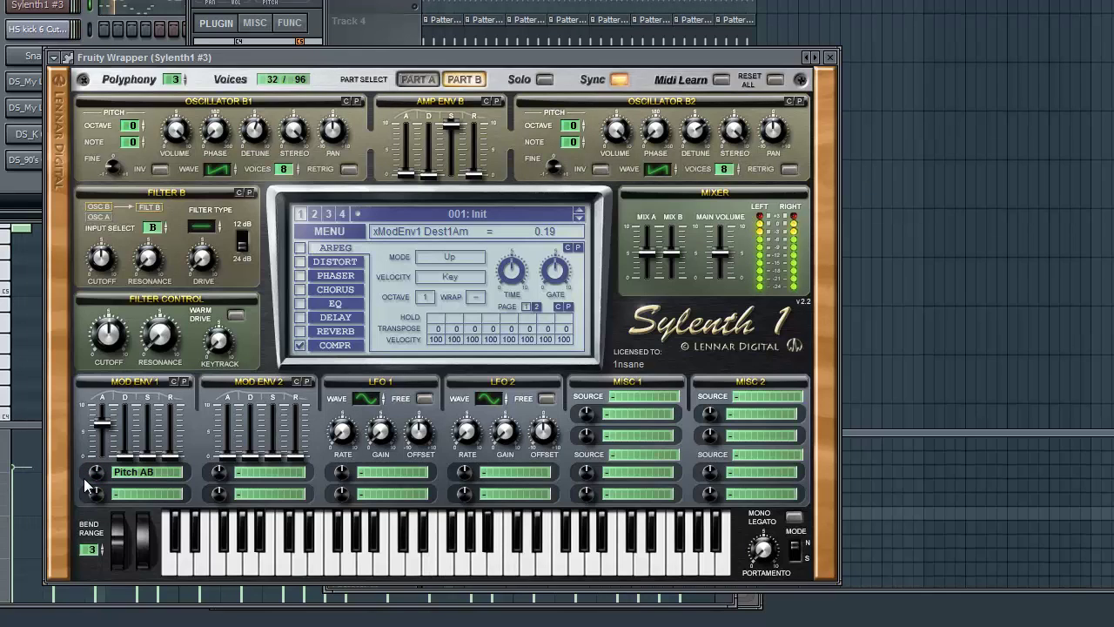
# Step: Try Mod Env 1 with a sustain of 10.00, a decay of 1.78 and an attack of 4.54
pyautogui.moveTo(146, 454); pyautogui.dragTo(204, 213)
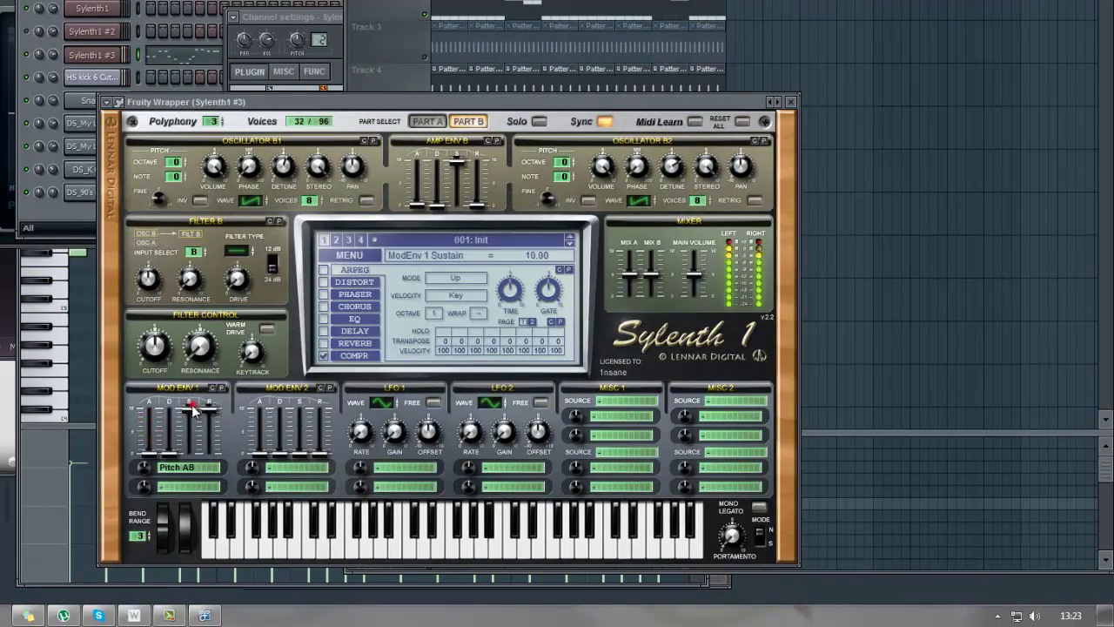
pyautogui.moveTo(217, 406); pyautogui.dragTo(217, 453)
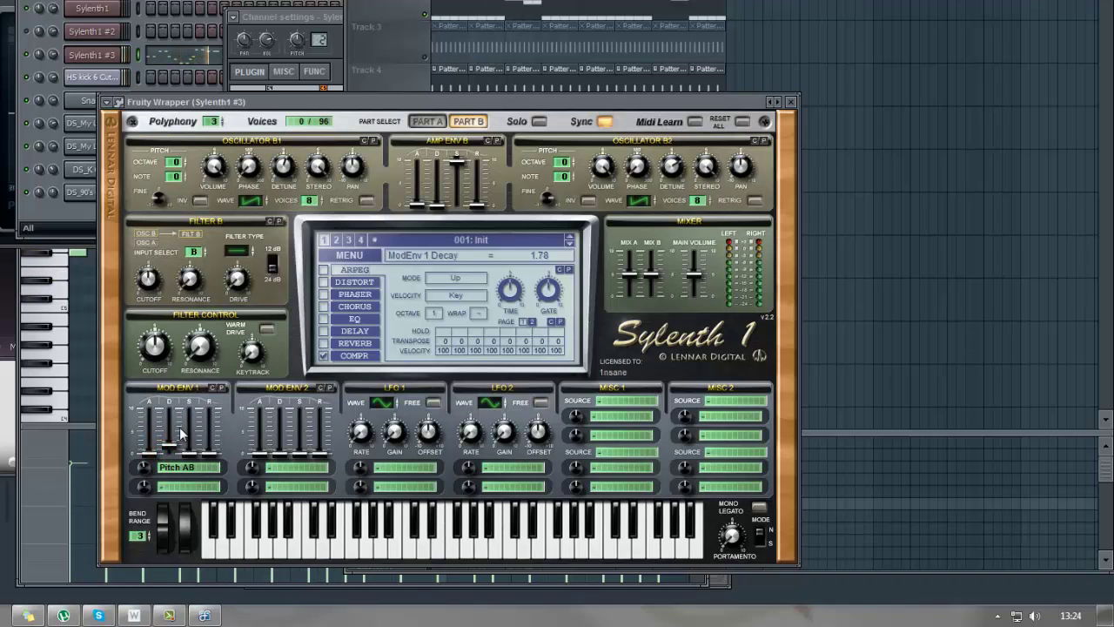
pyautogui.moveTo(180, 426); pyautogui.dragTo(186, 404)
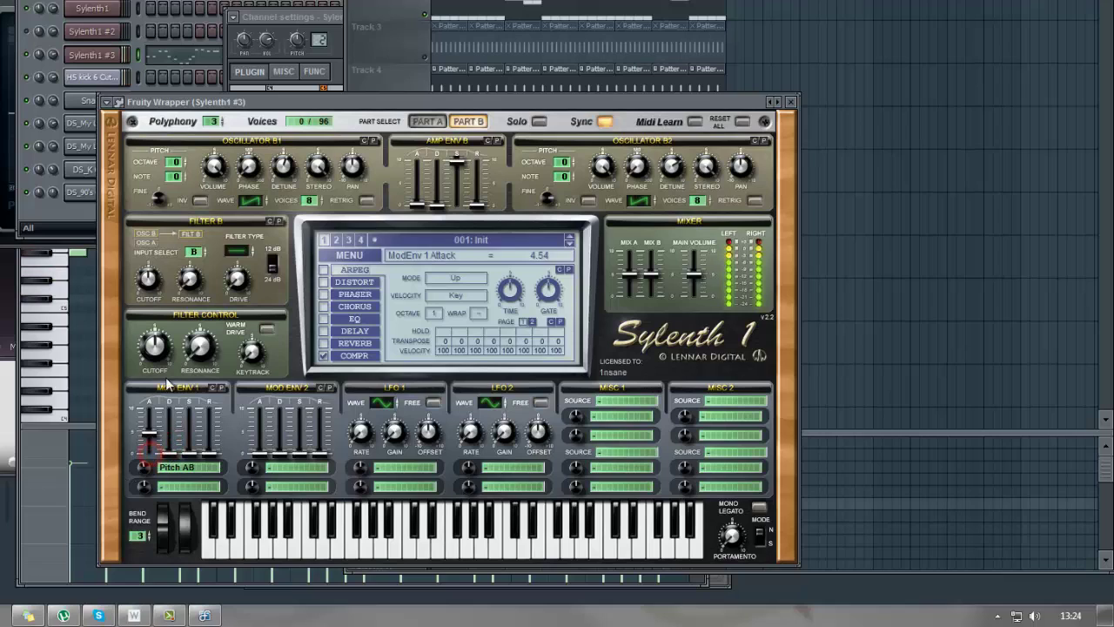
# Step: Shape Mod Env 1 with attack 6.84, decay at minimum, sustain 10.00 and a raised release
pyautogui.moveTo(166, 378); pyautogui.dragTo(167, 371)
pyautogui.moveTo(144, 468); pyautogui.dragTo(151, 461)
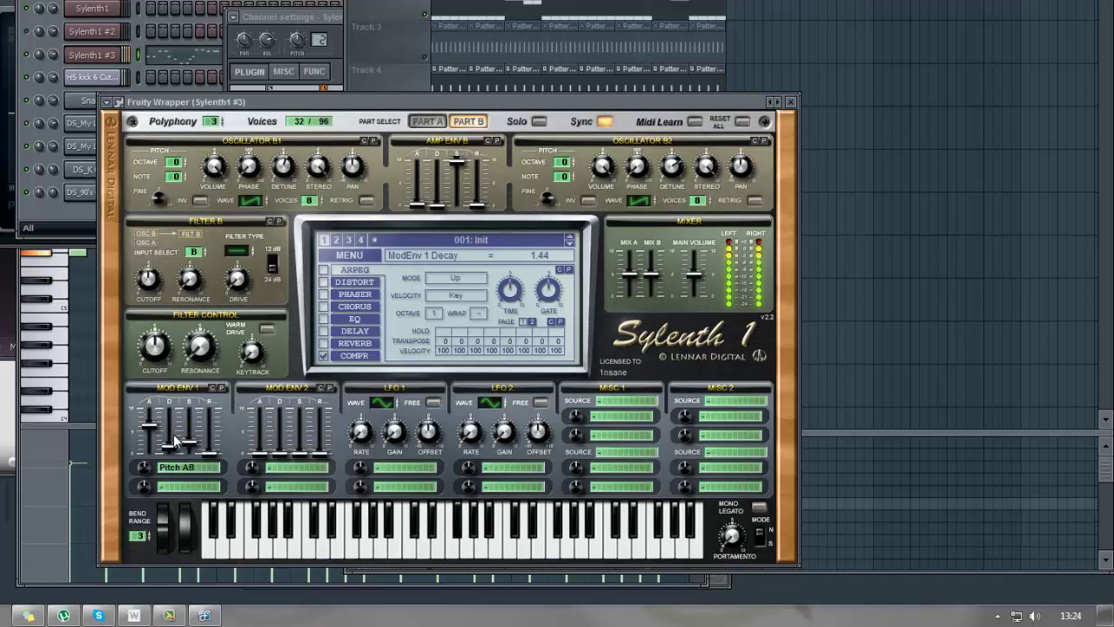
pyautogui.moveTo(188, 444); pyautogui.dragTo(188, 403)
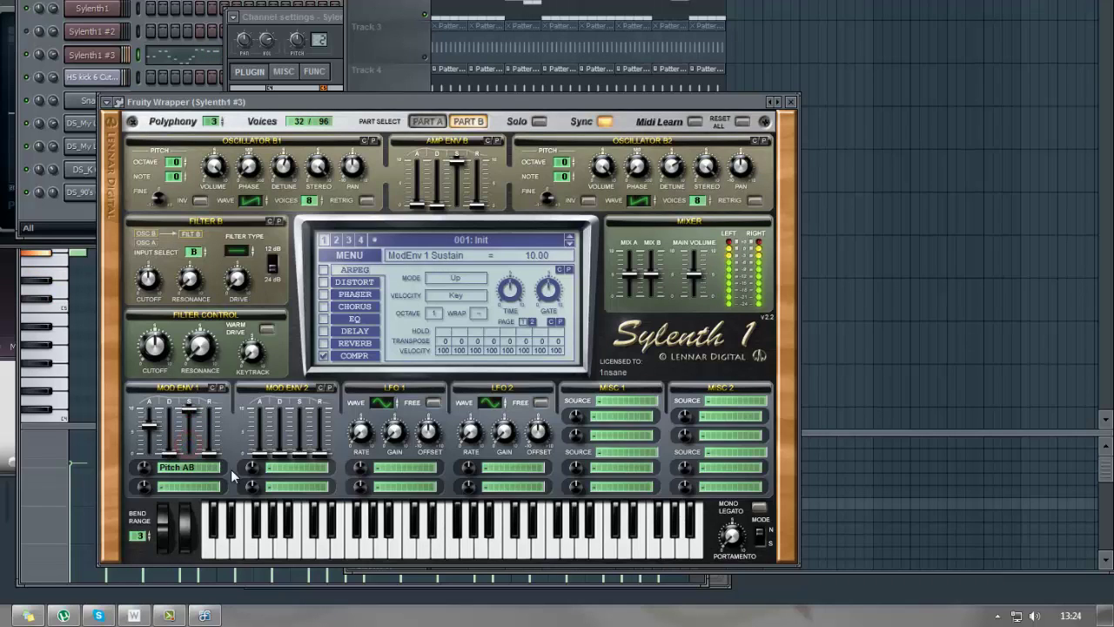
pyautogui.moveTo(212, 455); pyautogui.dragTo(212, 420)
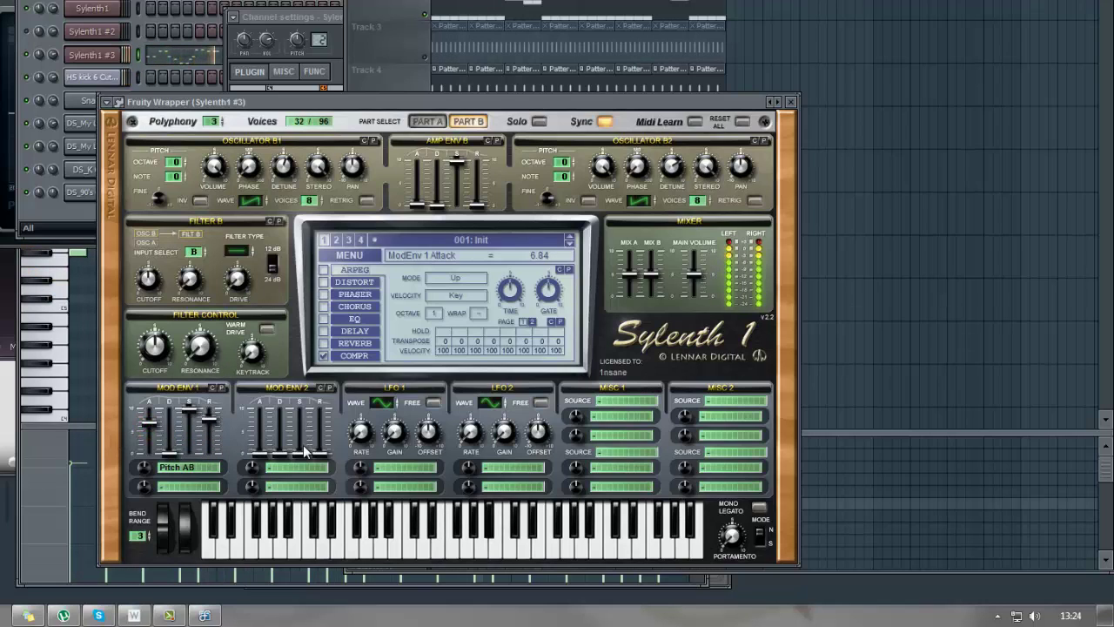
pyautogui.click(408, 469)
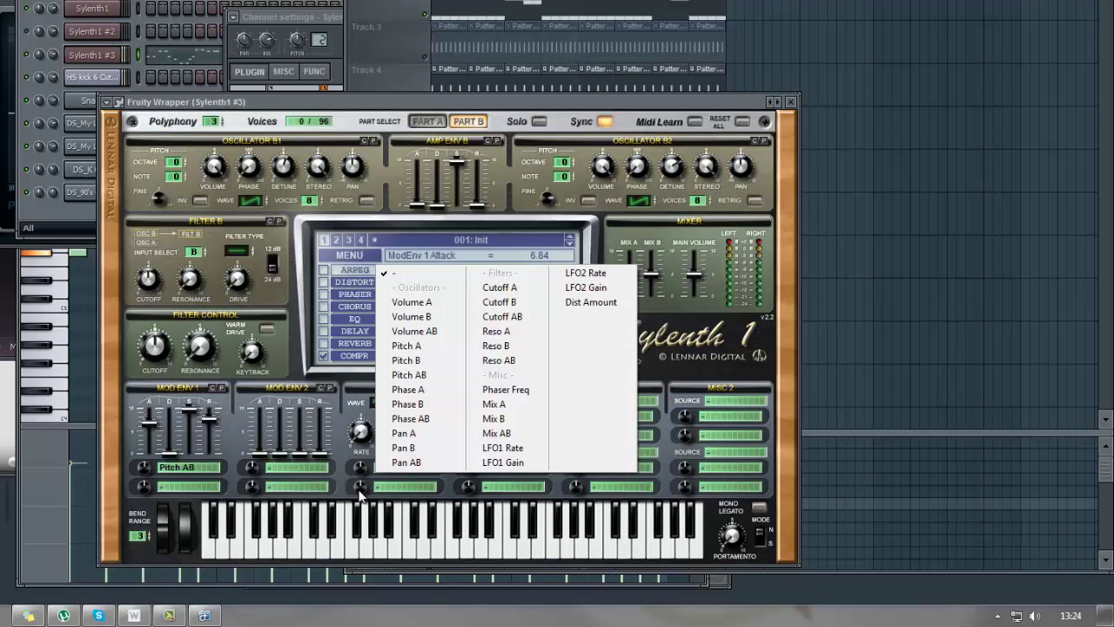
pyautogui.click(330, 496)
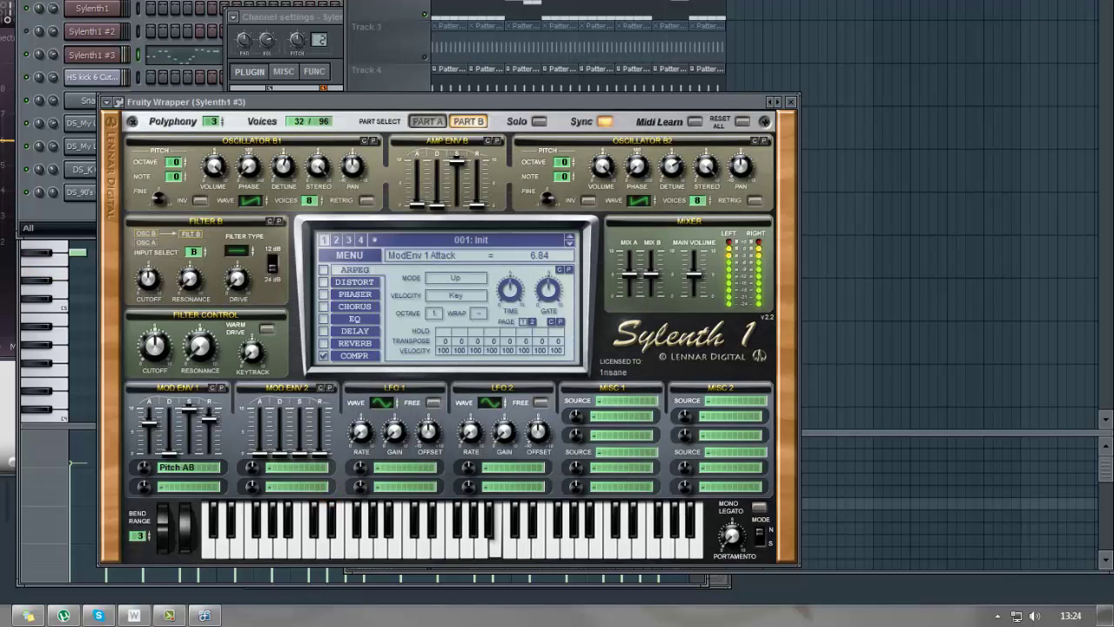
# Step: In the first Parametric EQ 2, cut the lows with band 1, dip band 3 around 364 Hz, and boost bands 6 and 7
pyautogui.moveTo(70, 124); pyautogui.dragTo(119, 231)
pyautogui.moveTo(128, 123); pyautogui.dragTo(135, 159)
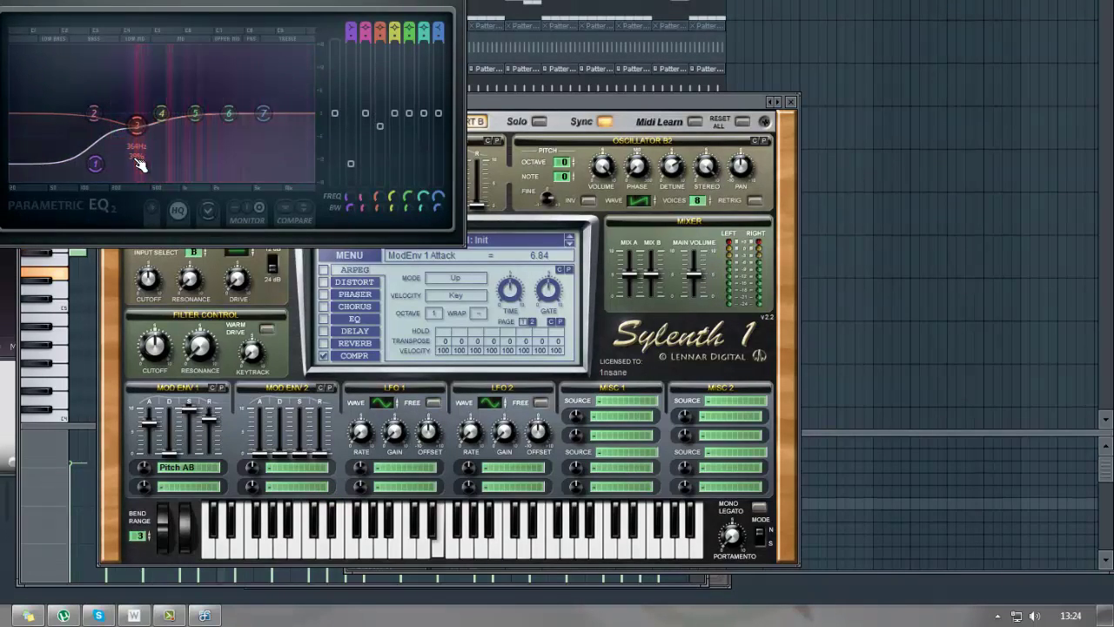
pyautogui.moveTo(263, 113); pyautogui.dragTo(245, 99)
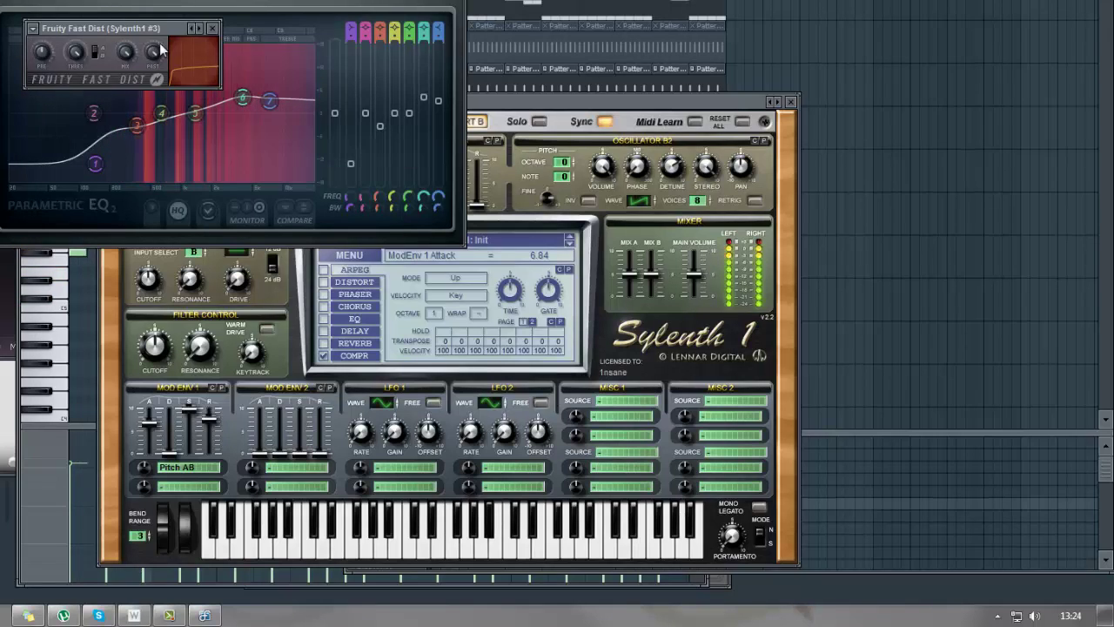
# Step: Toggle the distortion type and adjust the pre and post levels in Fruity Fast Dist
pyautogui.click(98, 55)
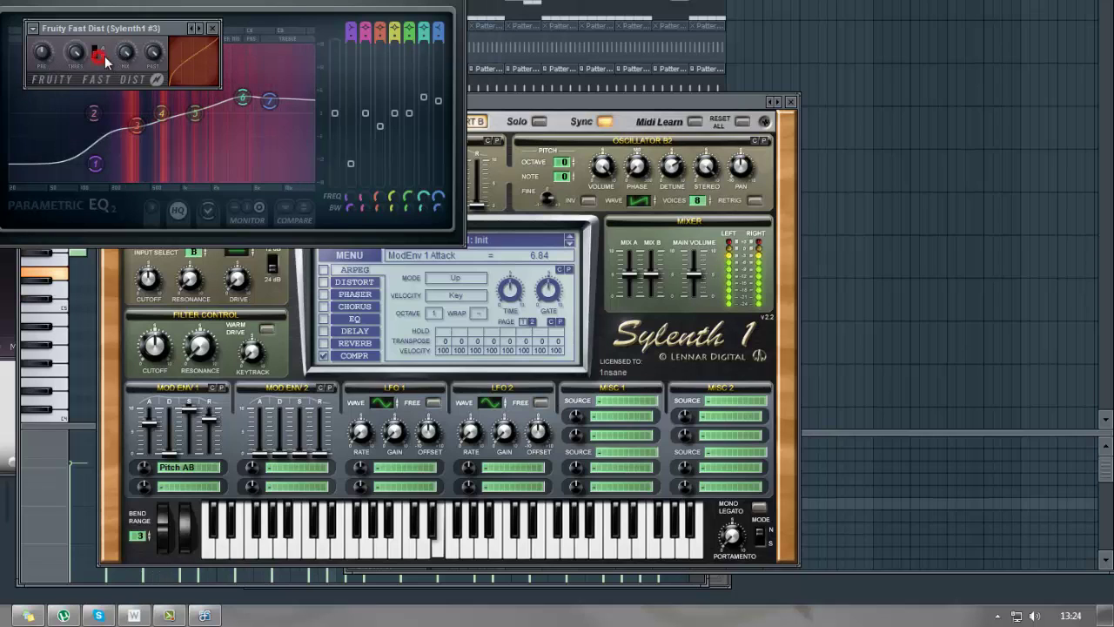
pyautogui.moveTo(153, 53); pyautogui.dragTo(153, 60)
pyautogui.moveTo(42, 60); pyautogui.dragTo(44, 56)
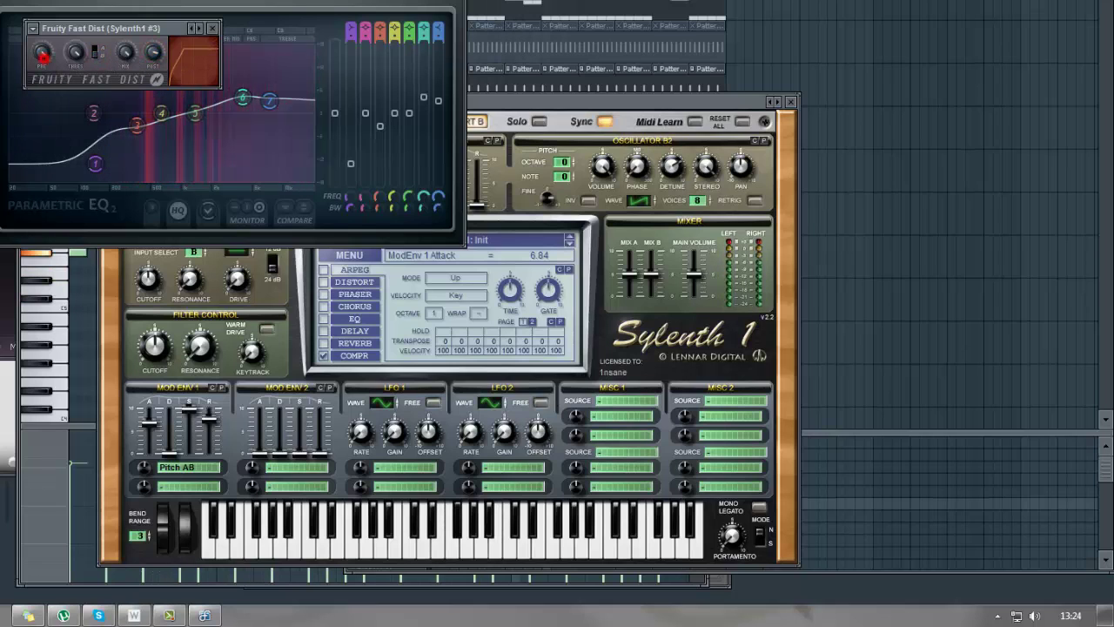
pyautogui.moveTo(154, 52); pyautogui.dragTo(133, 77)
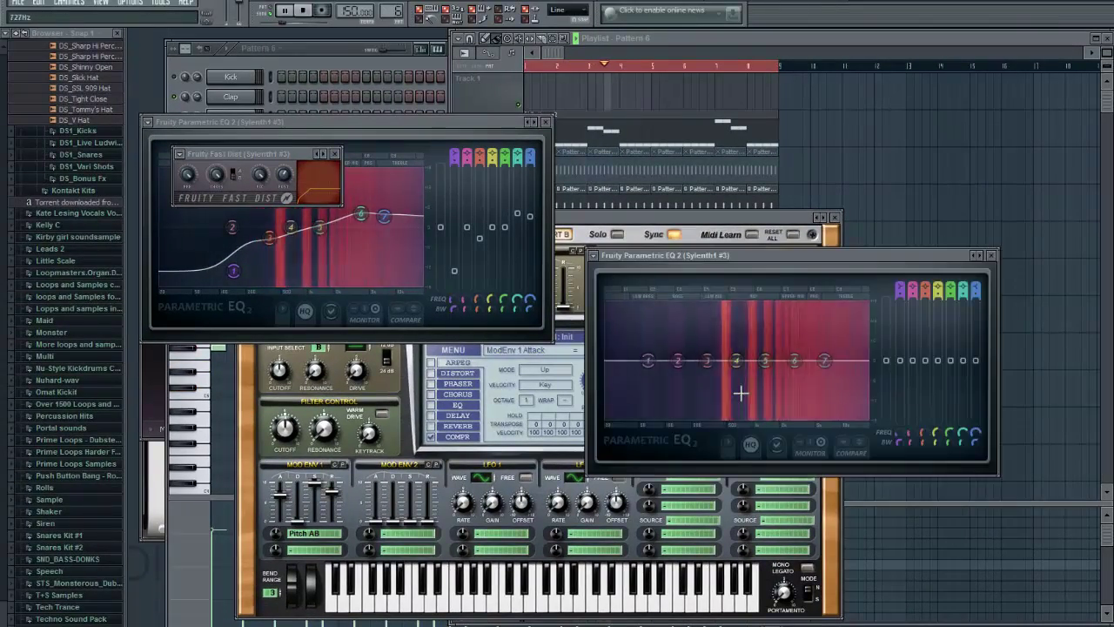
# Step: In the second Parametric EQ 2, cut the lows with band 1 and gently boost bands 5, 6 and 7
pyautogui.moveTo(645, 358); pyautogui.dragTo(684, 449)
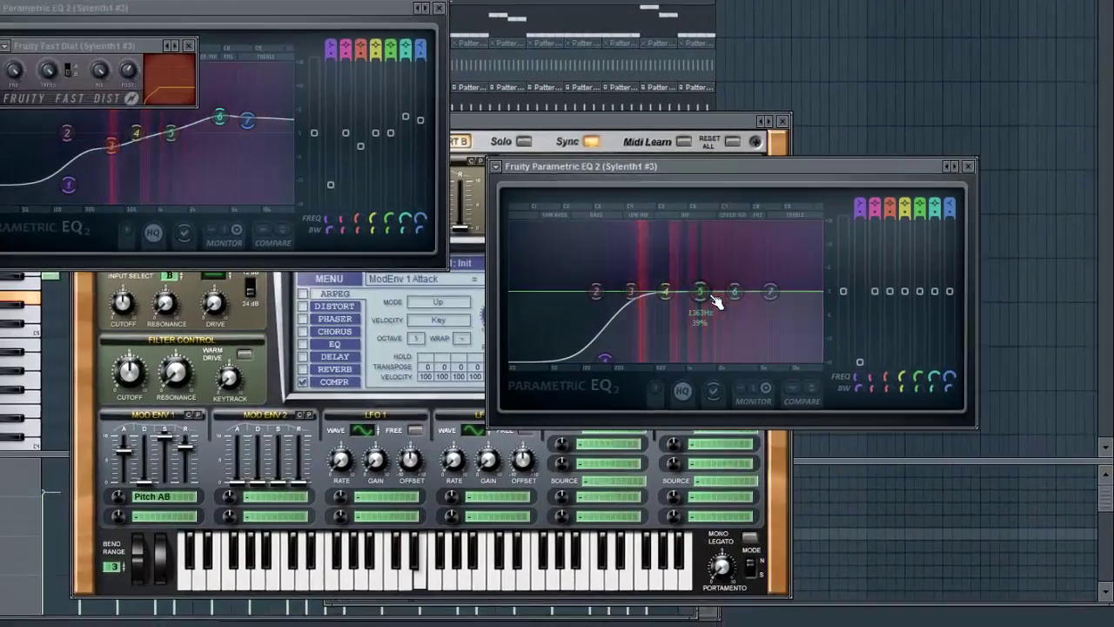
pyautogui.moveTo(765, 360); pyautogui.dragTo(800, 332)
pyautogui.moveTo(696, 201); pyautogui.dragTo(772, 261)
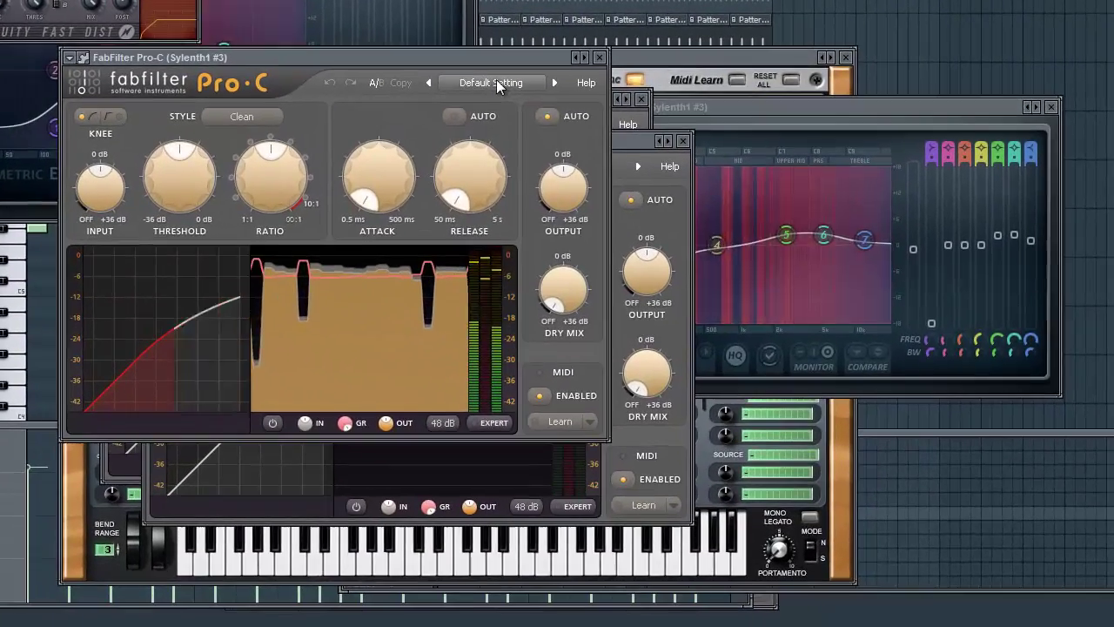
# Step: Load the Clean preset in the first FabFilter Pro-C compressor and enable automatic release
pyautogui.click(567, 230)
pyautogui.click(498, 207)
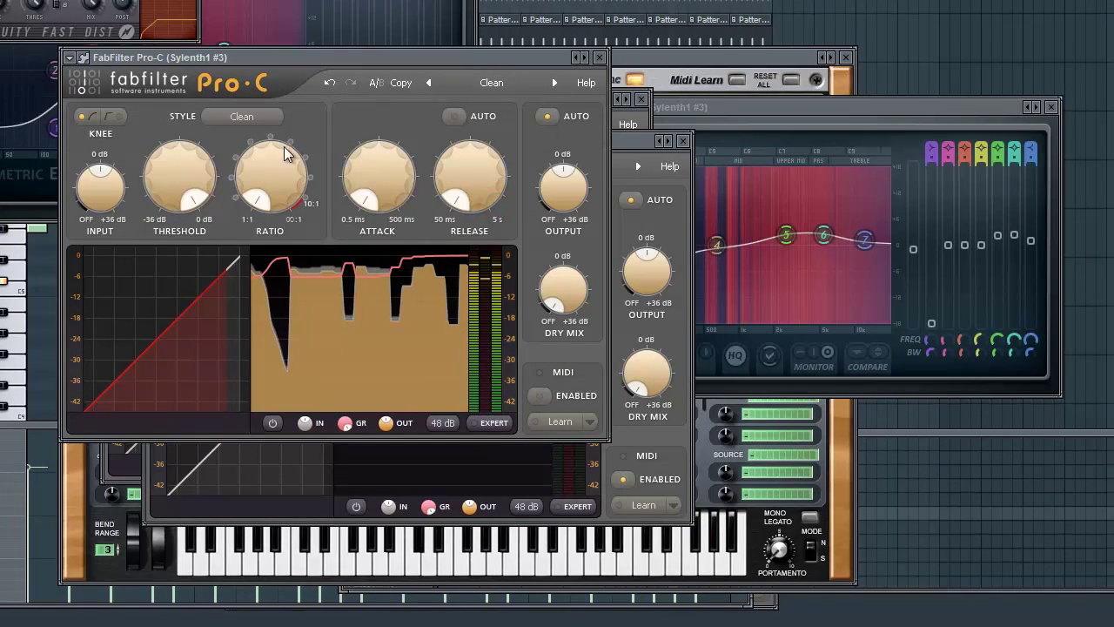
pyautogui.click(456, 121)
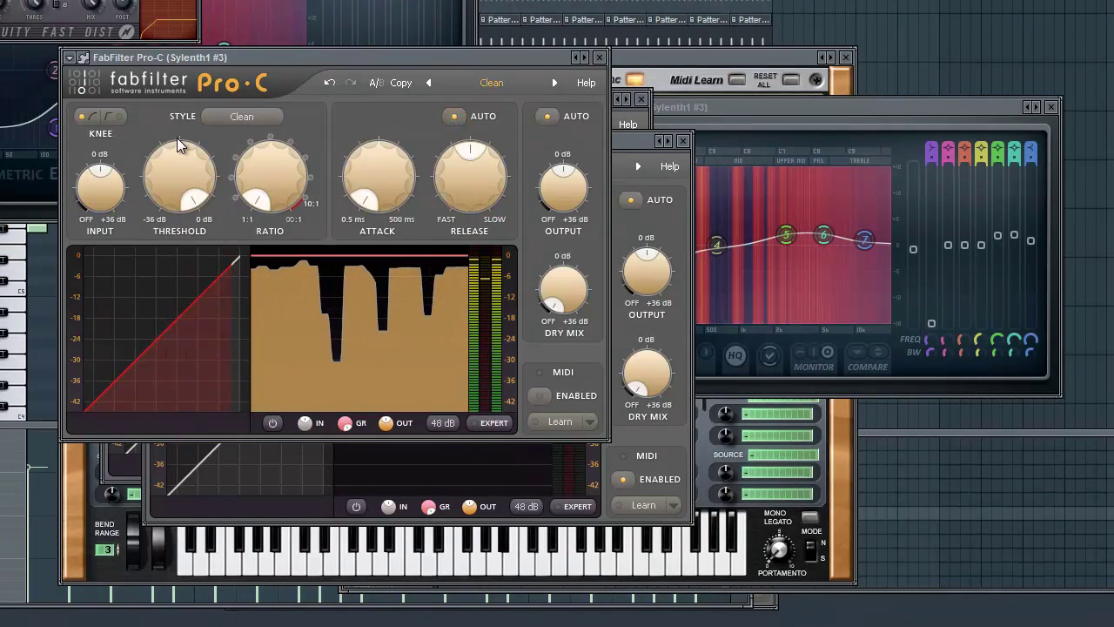
# Step: Switch the first Pro-C to the Opto style, slightly lower its threshold and raise its ratio to mid-range
pyautogui.click(242, 116)
pyautogui.click(243, 177)
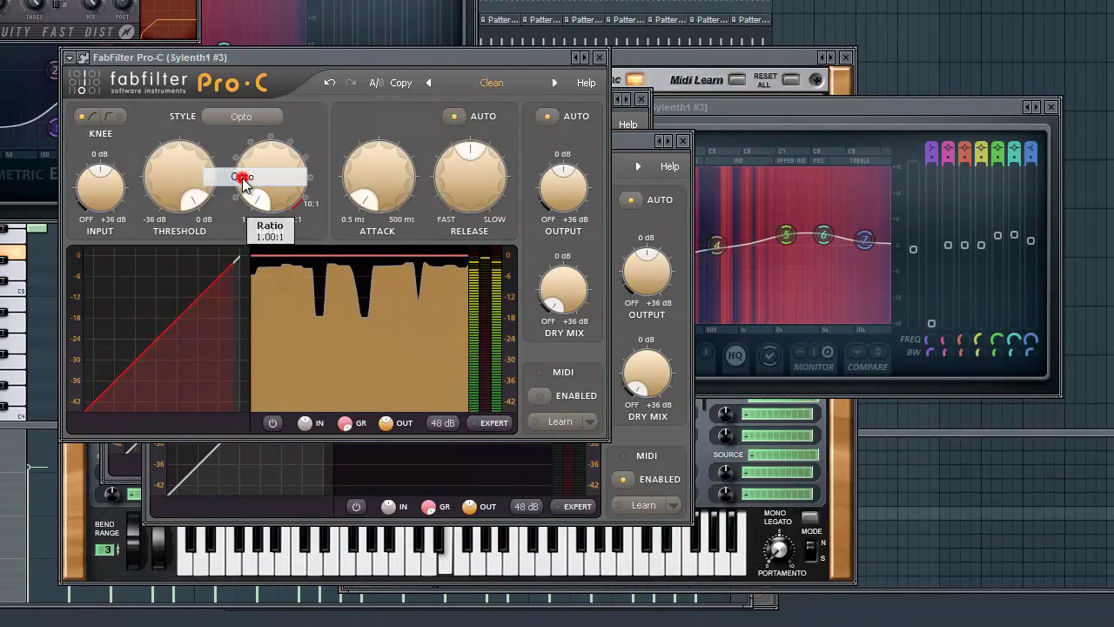
pyautogui.click(174, 177)
pyautogui.moveTo(161, 180); pyautogui.dragTo(84, 218)
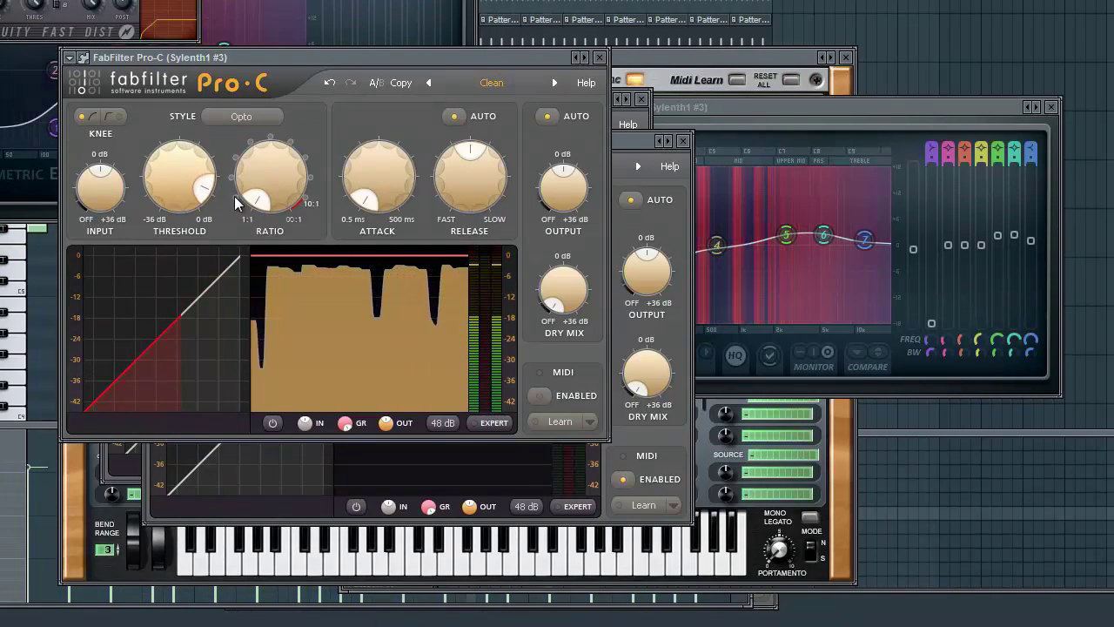
pyautogui.click(265, 137)
pyautogui.click(270, 138)
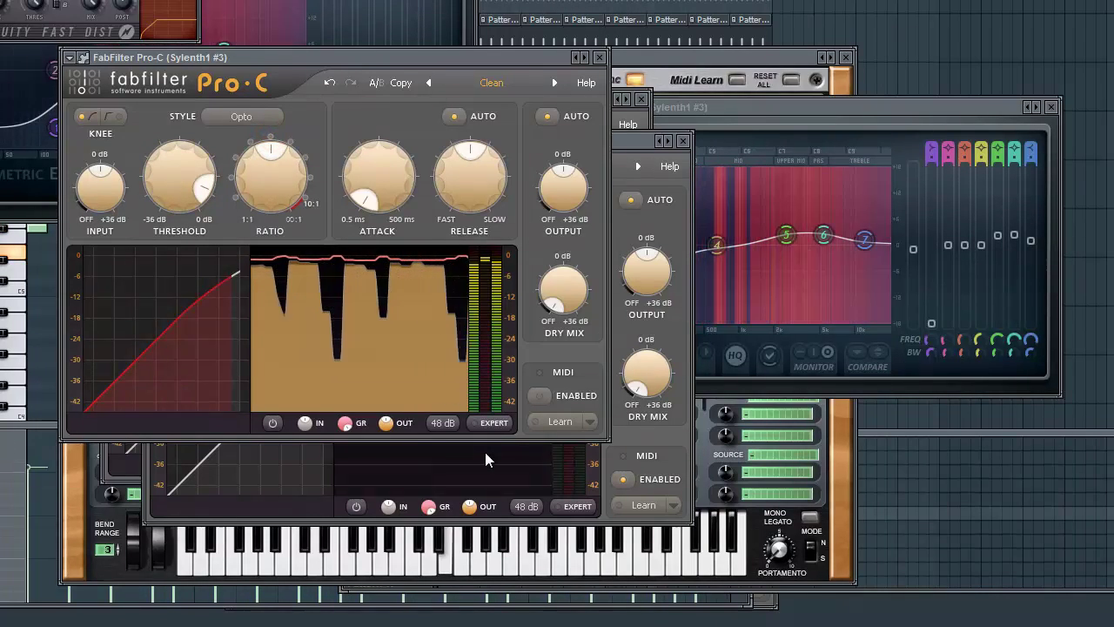
pyautogui.click(290, 146)
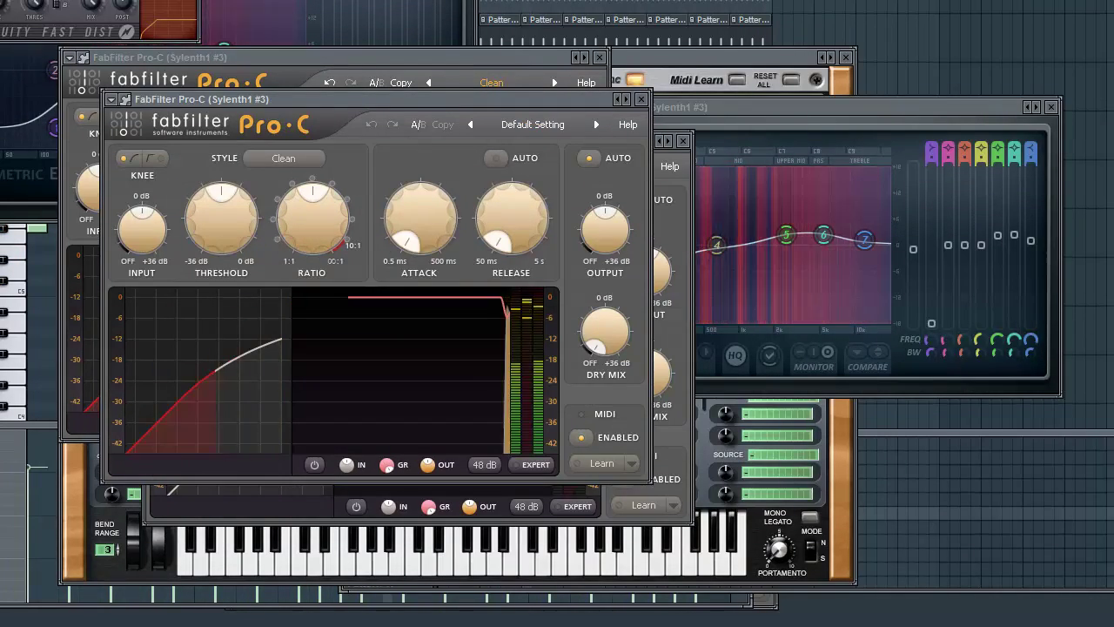
# Step: Load the Clean preset in the second FabFilter Pro-C and switch its style to Opto
pyautogui.click(533, 122)
pyautogui.click(544, 237)
pyautogui.click(283, 159)
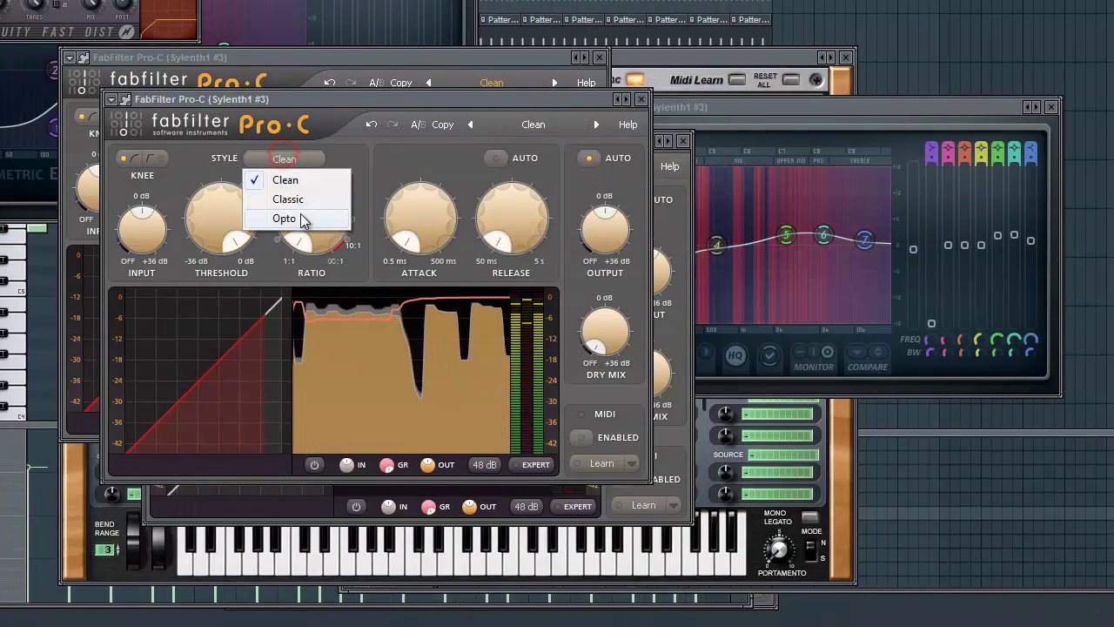
pyautogui.click(296, 217)
# Step: In the second Pro-C, lower the threshold slightly, raise the ratio to mid-range and enable automatic release
pyautogui.moveTo(228, 219); pyautogui.dragTo(200, 241)
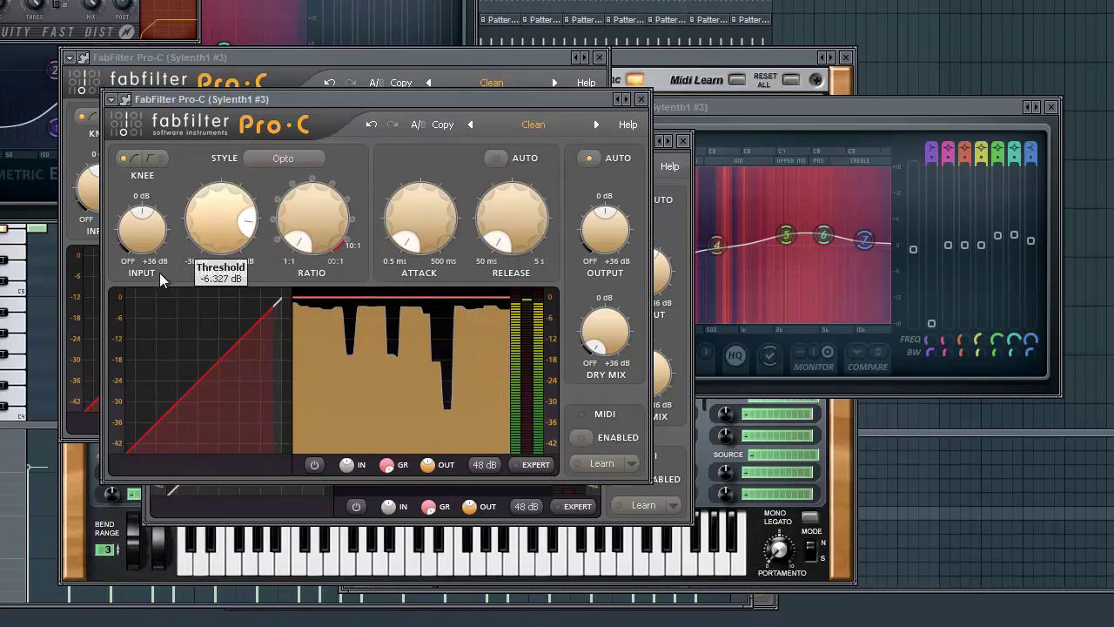
pyautogui.moveTo(160, 272); pyautogui.dragTo(181, 266)
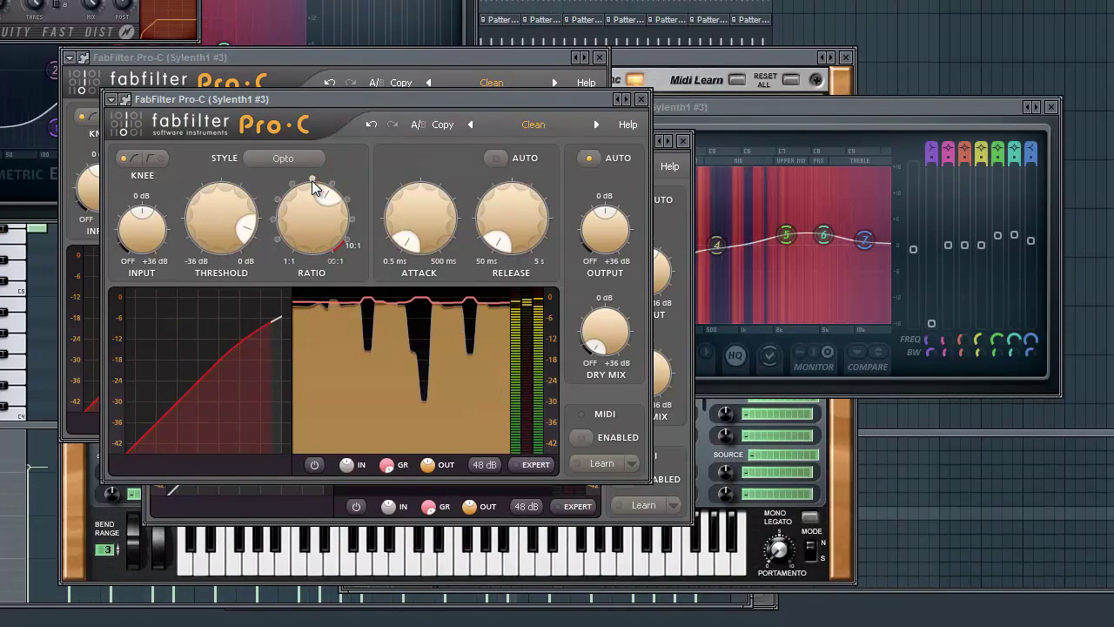
pyautogui.click(497, 164)
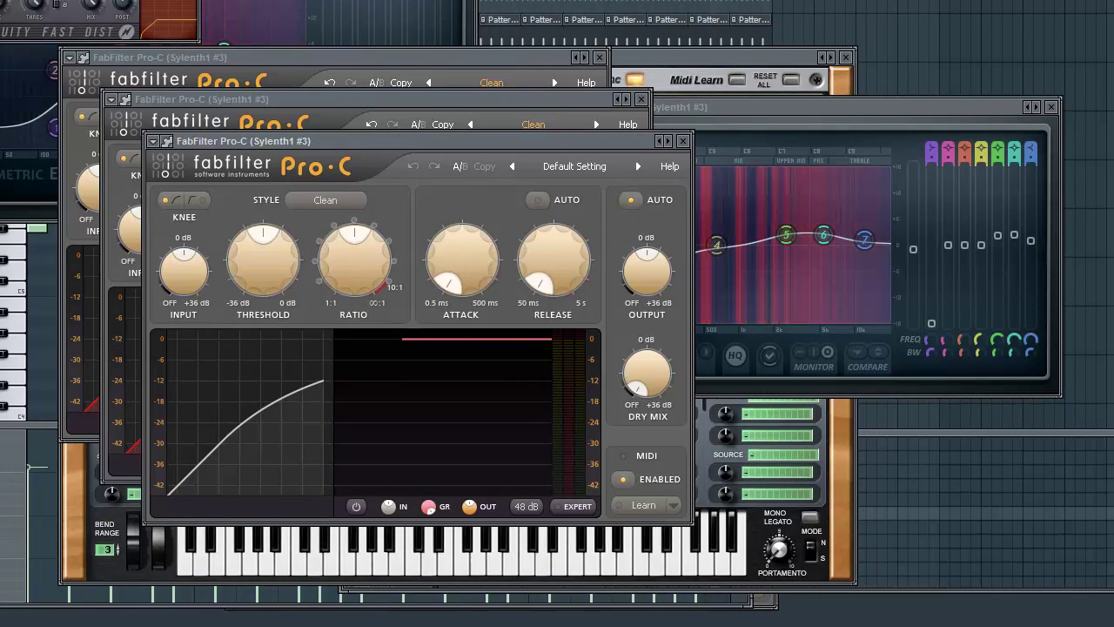
# Step: Load the Clean preset in the third Pro-C and check its compression style options
pyautogui.click(590, 167)
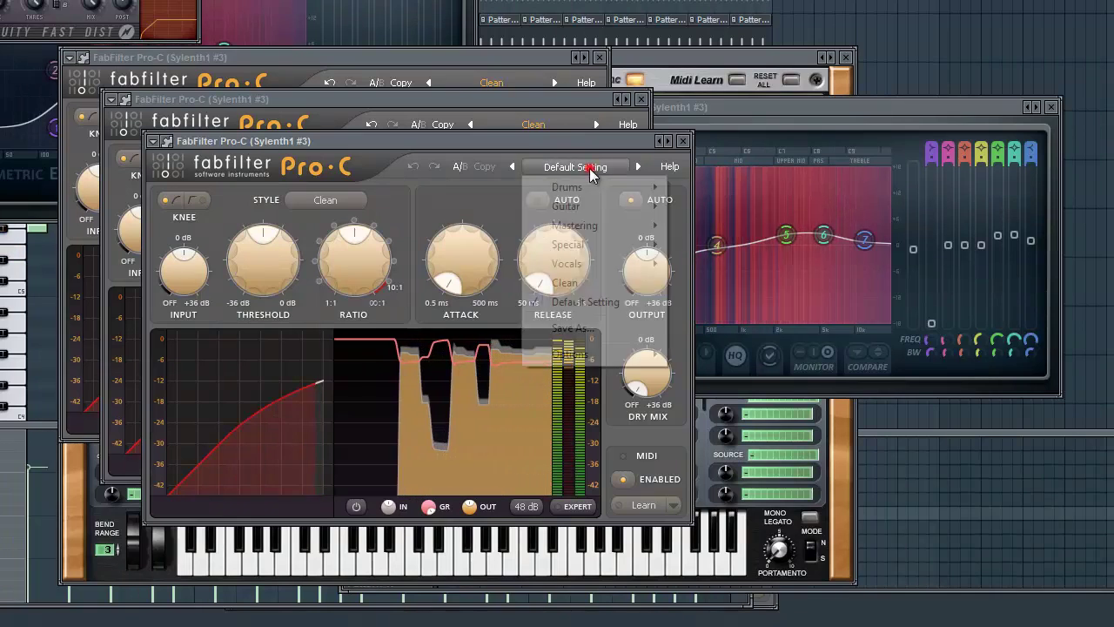
pyautogui.click(562, 283)
pyautogui.click(316, 202)
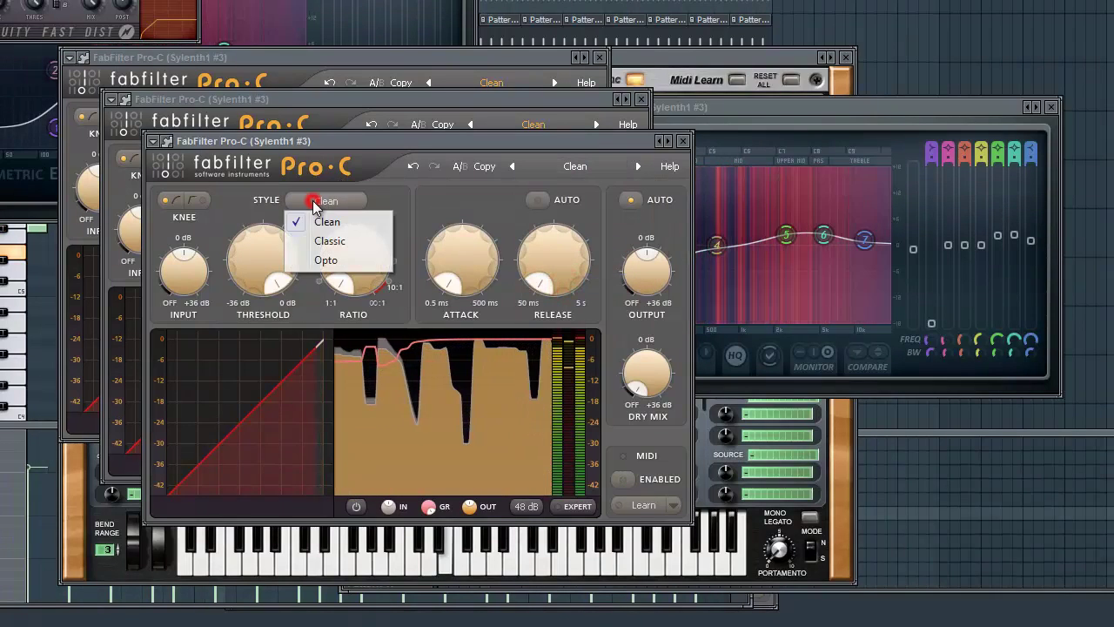
# Step: In the third Pro-C, lower the threshold slightly, raise the ratio to mid-range and enable automatic release
pyautogui.click(245, 261)
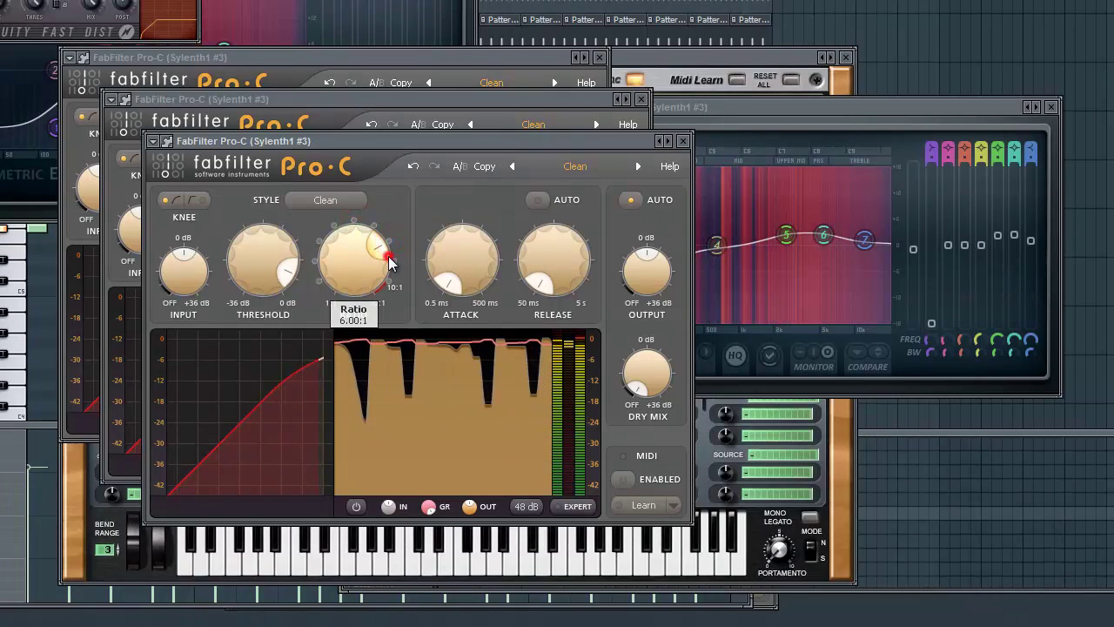
pyautogui.click(393, 261)
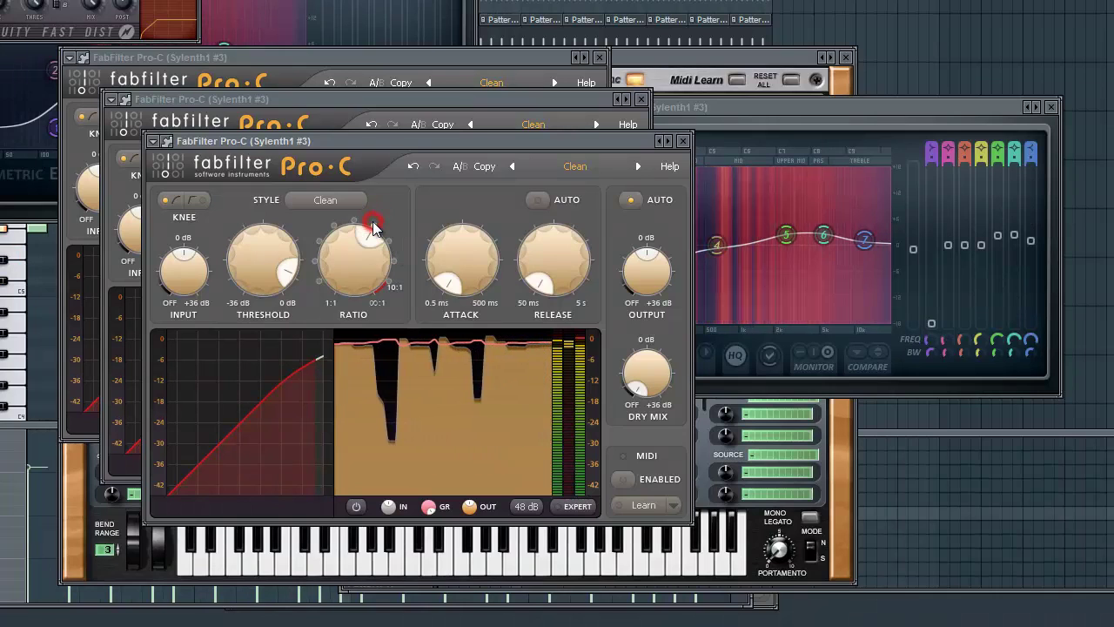
pyautogui.click(539, 199)
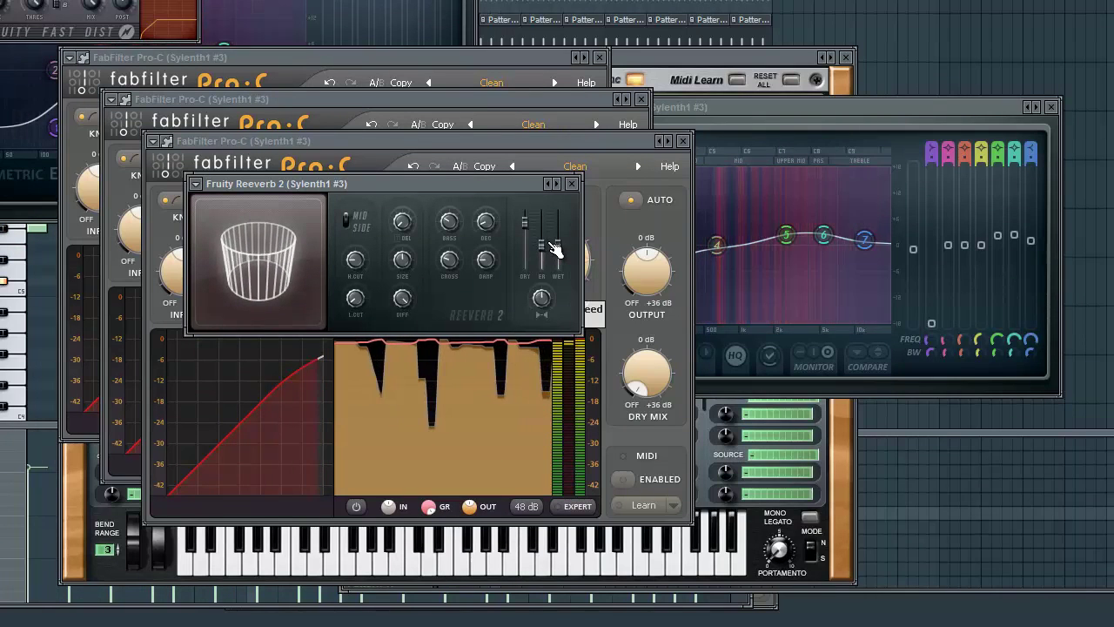
# Step: In Fruity Reeverb 2, raise the early reflection and wet levels and adjust the bass and high damping
pyautogui.moveTo(540, 245); pyautogui.dragTo(537, 190)
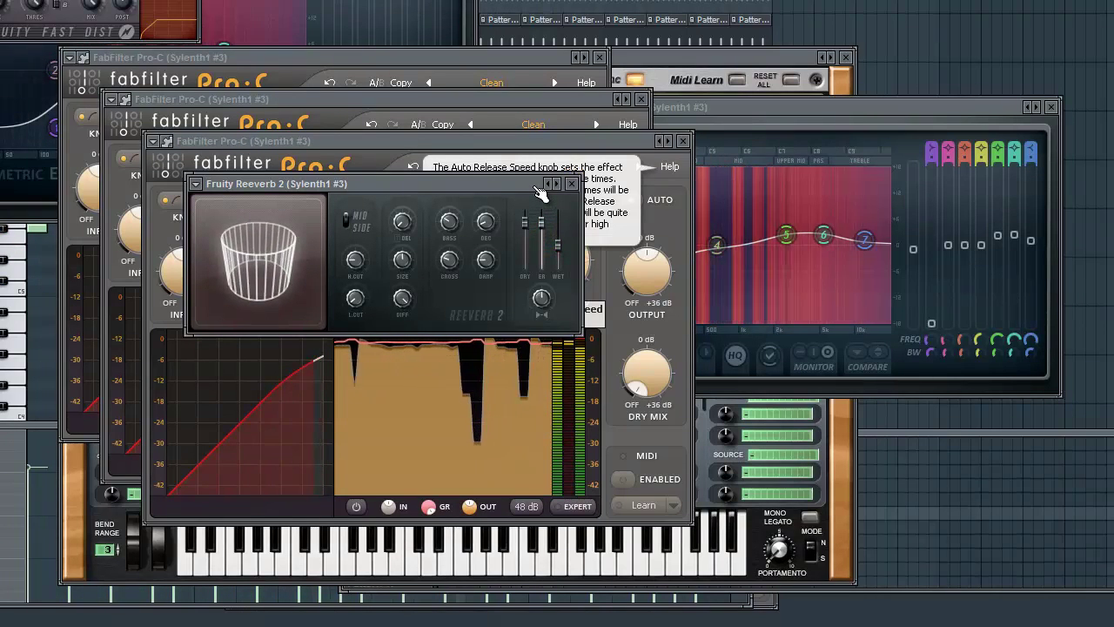
pyautogui.moveTo(561, 236); pyautogui.dragTo(562, 200)
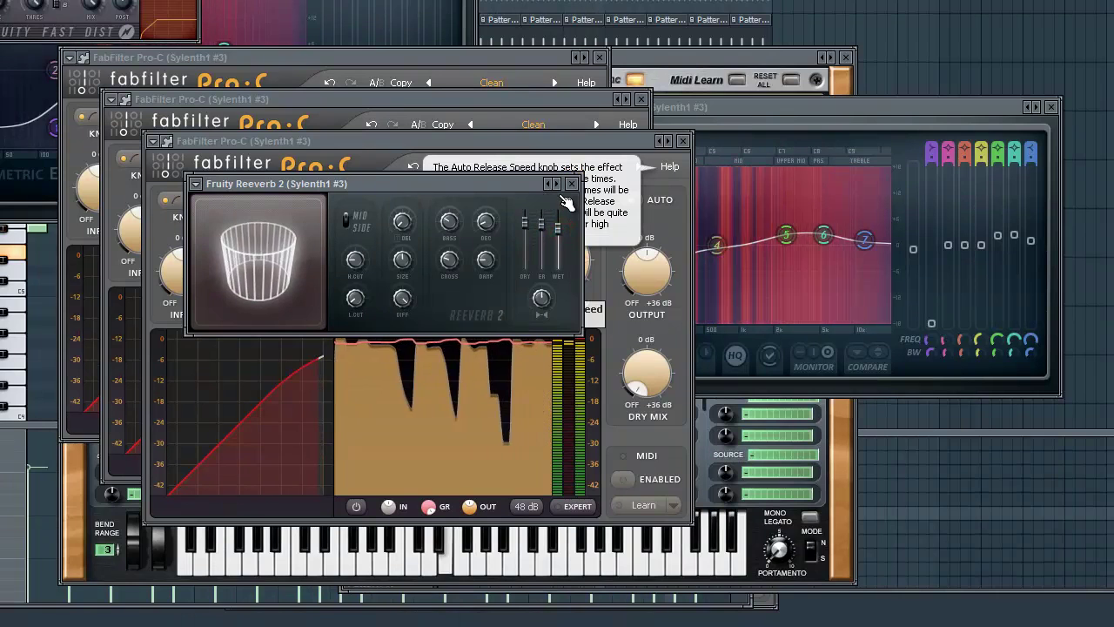
pyautogui.click(451, 225)
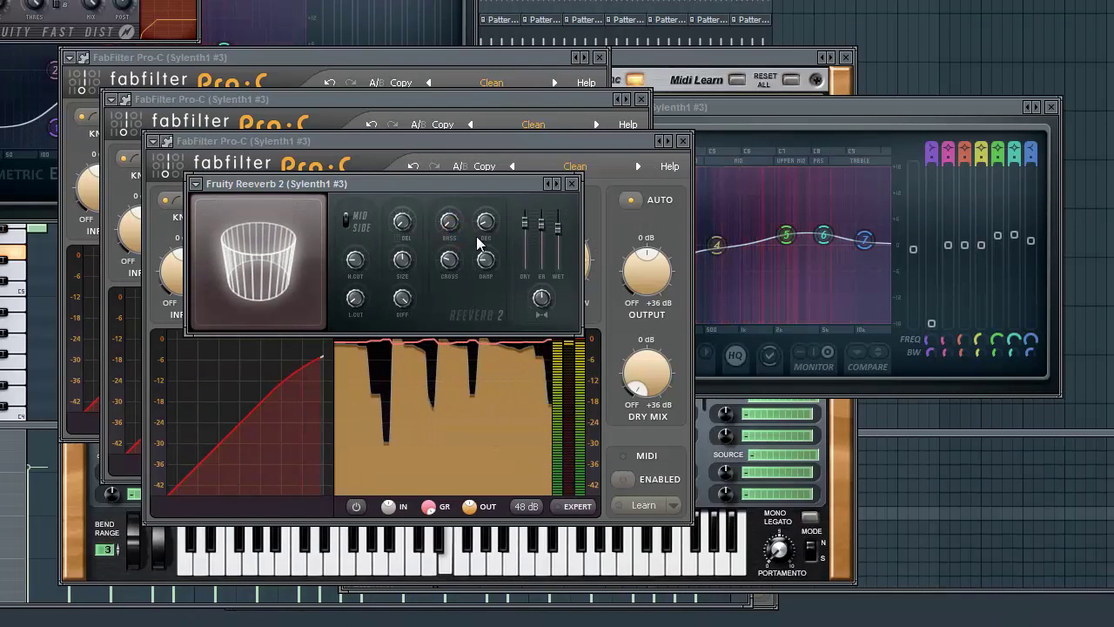
pyautogui.click(486, 258)
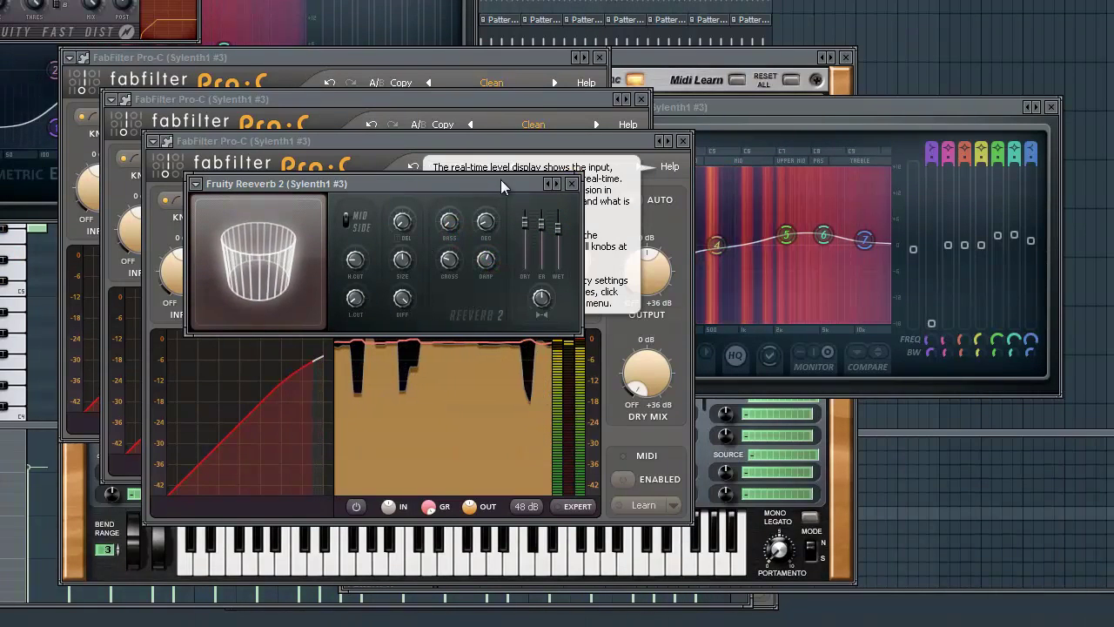
# Step: Adjust the reverb's high cut, low cut, crossover and decay
pyautogui.moveTo(356, 265); pyautogui.dragTo(382, 221)
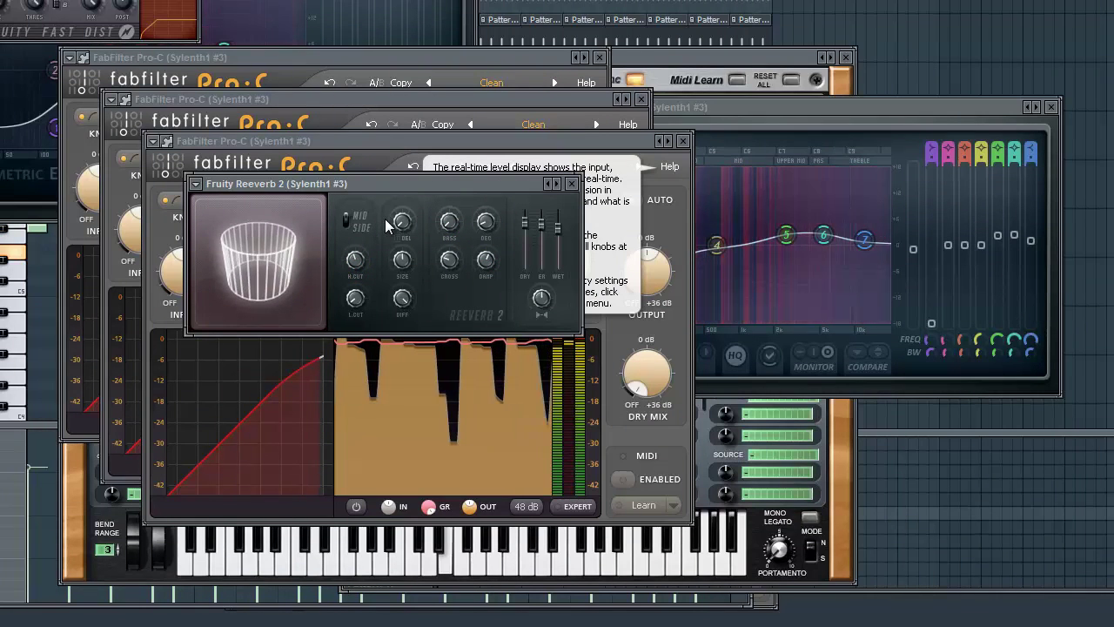
pyautogui.click(353, 294)
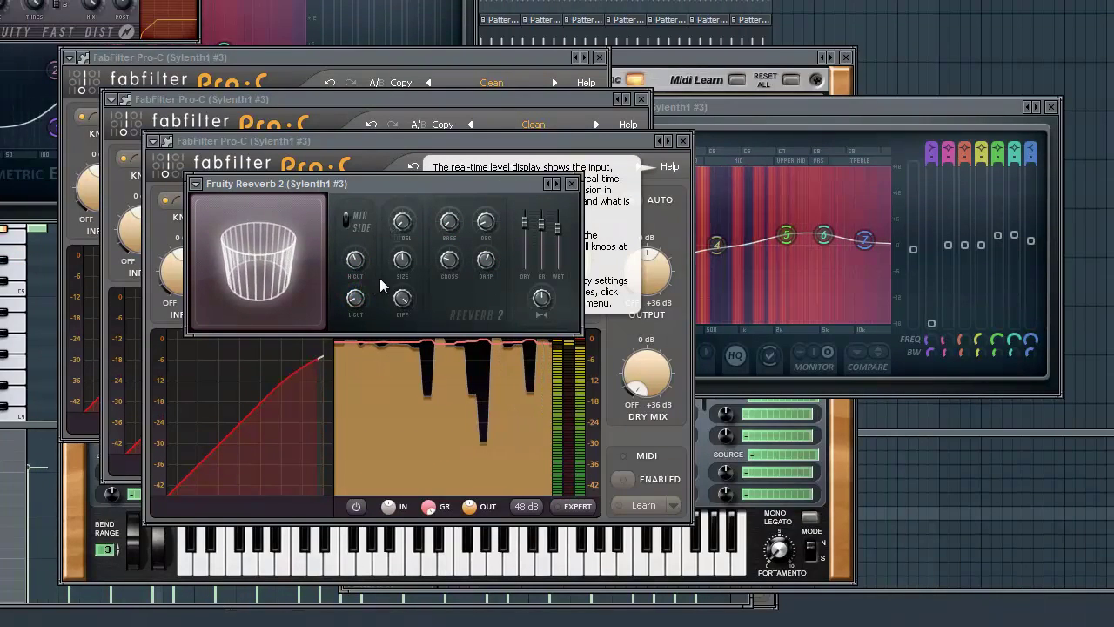
pyautogui.click(449, 259)
pyautogui.moveTo(486, 167); pyautogui.dragTo(474, 190)
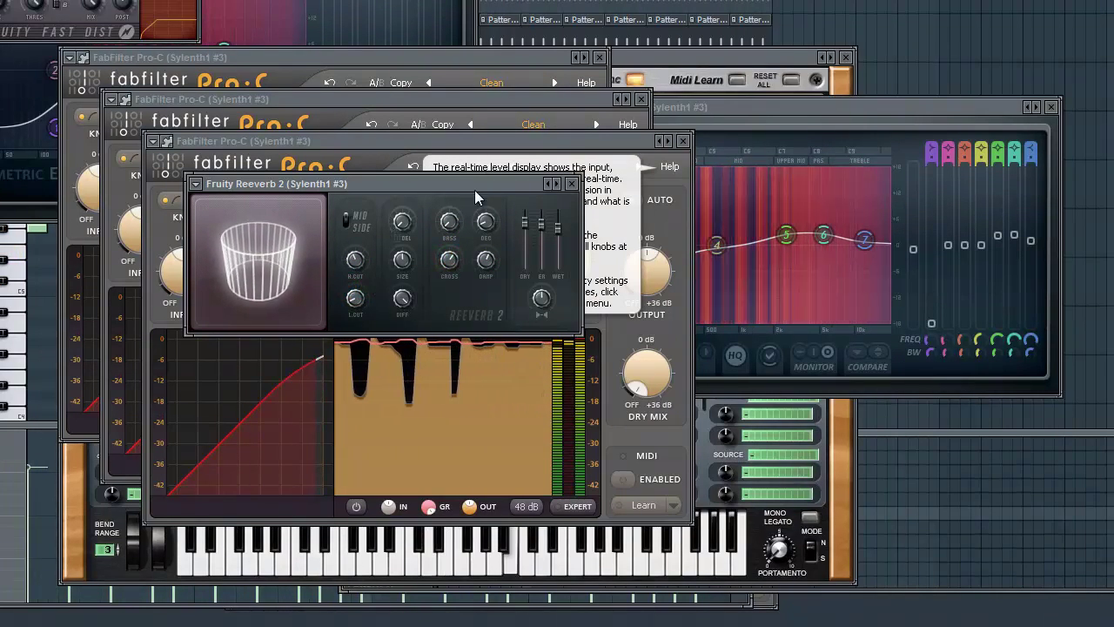
# Step: Fine-tune the reverb's room size and high damping and toggle its mid/side input
pyautogui.moveTo(405, 262); pyautogui.dragTo(422, 215)
pyautogui.moveTo(404, 261); pyautogui.dragTo(423, 246)
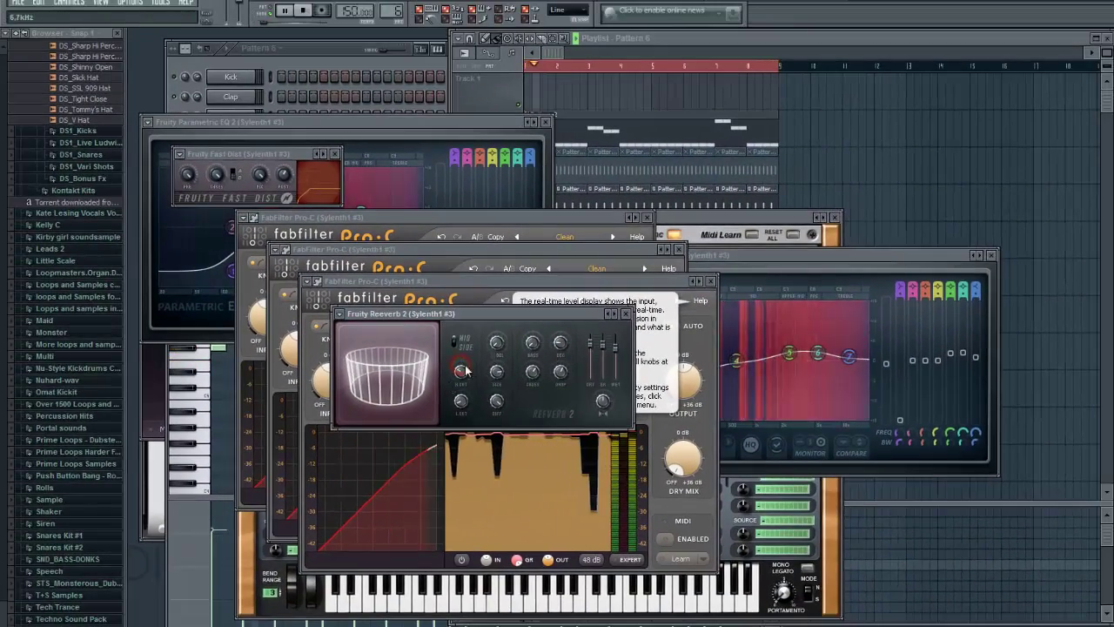
pyautogui.moveTo(559, 373); pyautogui.dragTo(561, 412)
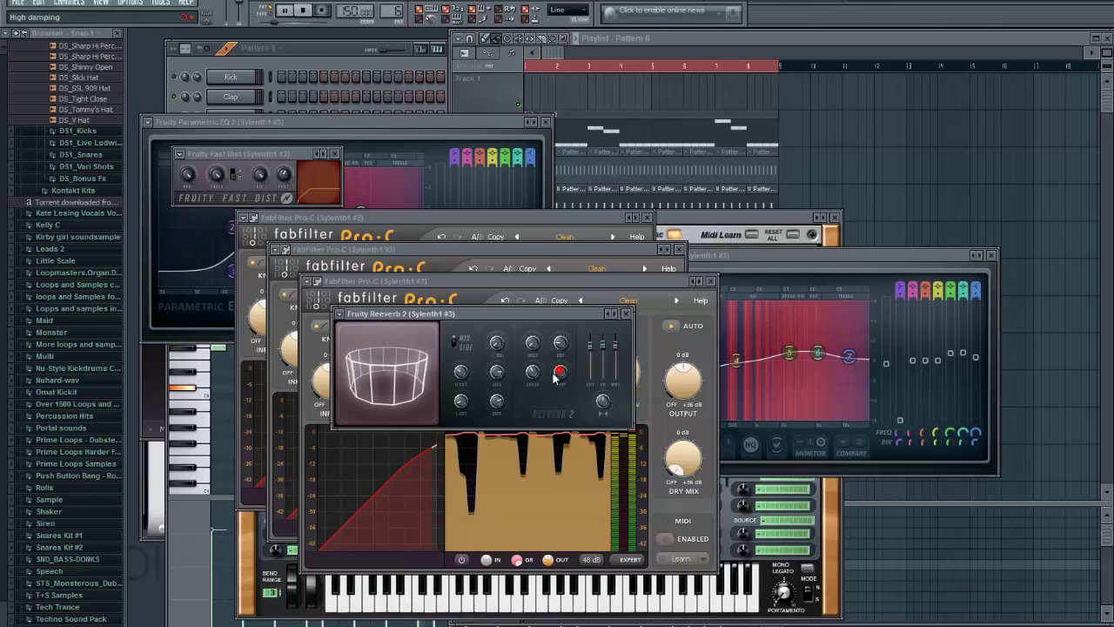
pyautogui.click(455, 341)
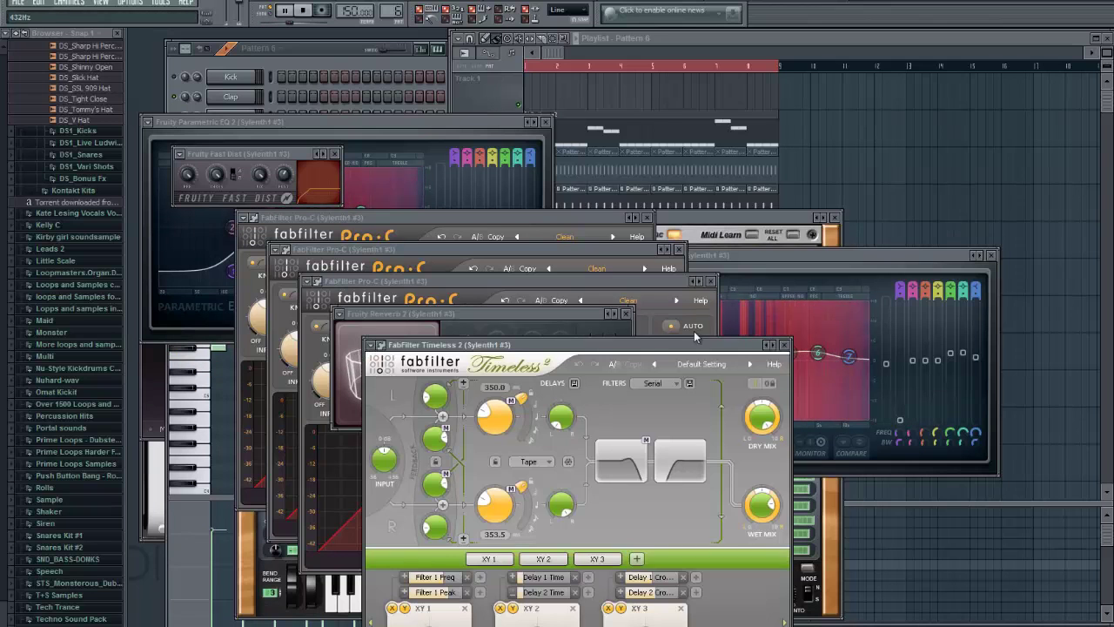
# Step: Move the FabFilter Timeless 2 window up and load the Psytrance 1 XS preset from Synths & Keys
pyautogui.moveTo(650, 345); pyautogui.dragTo(629, 150)
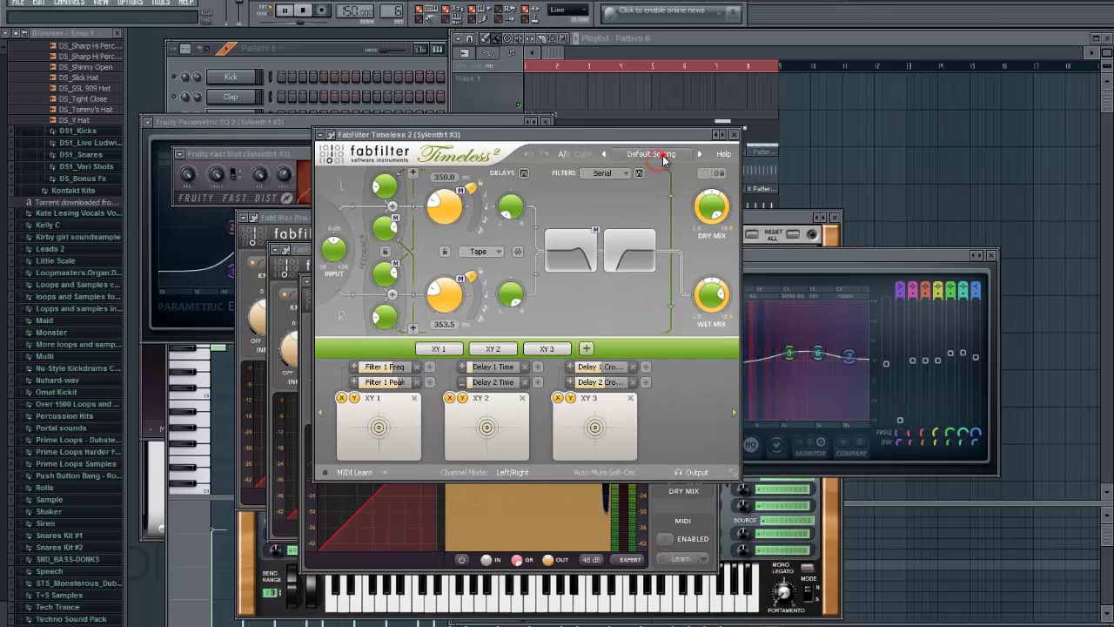
pyautogui.click(664, 157)
pyautogui.click(678, 376)
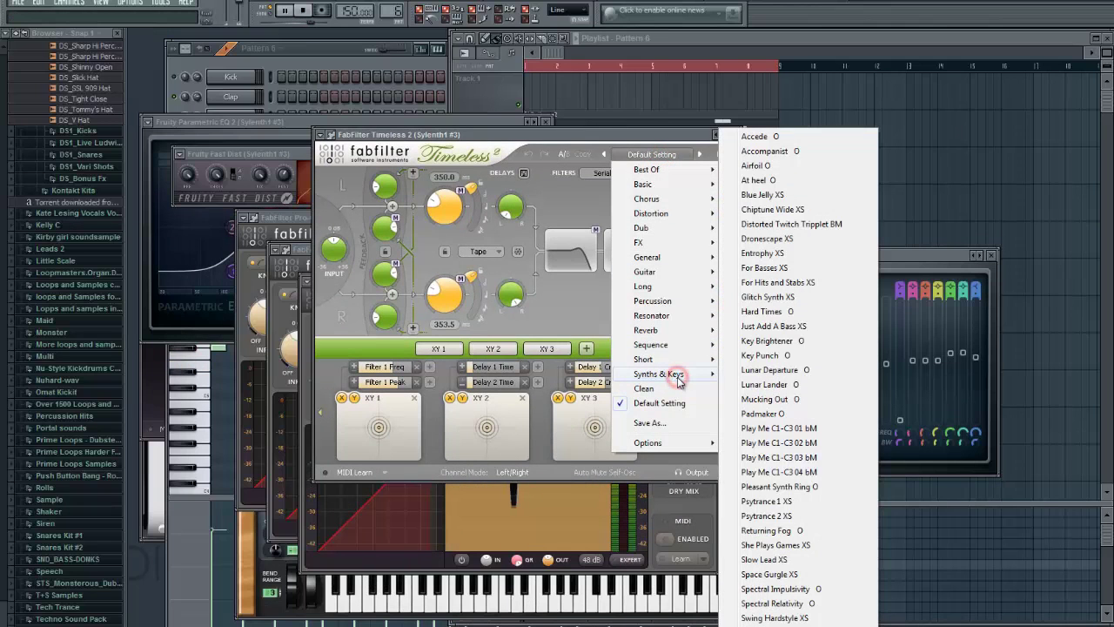
pyautogui.click(766, 501)
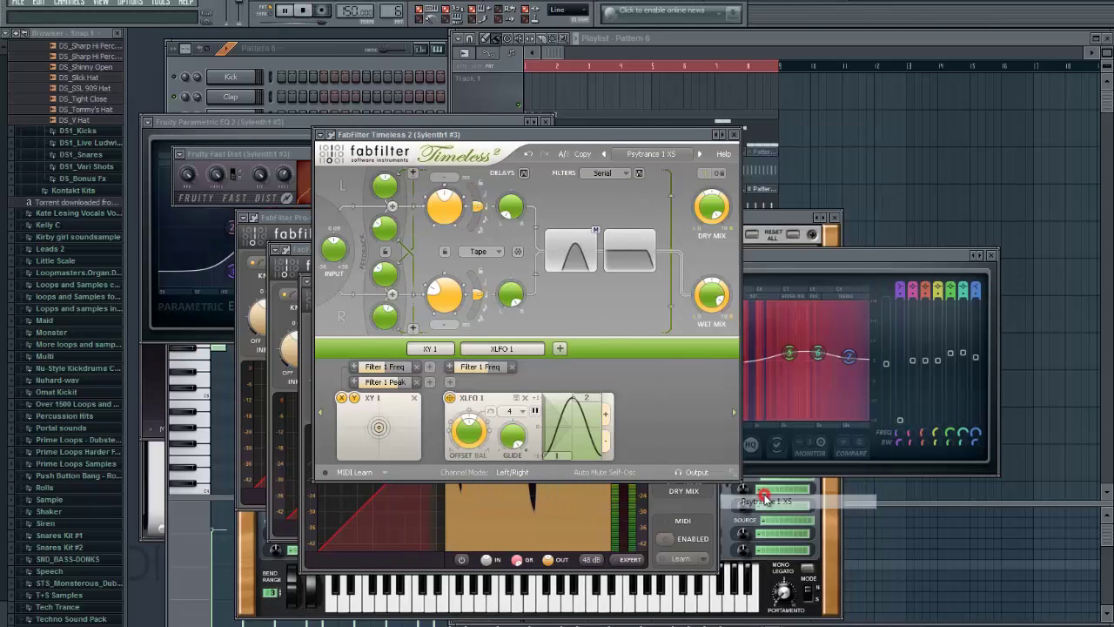
pyautogui.moveTo(709, 275)
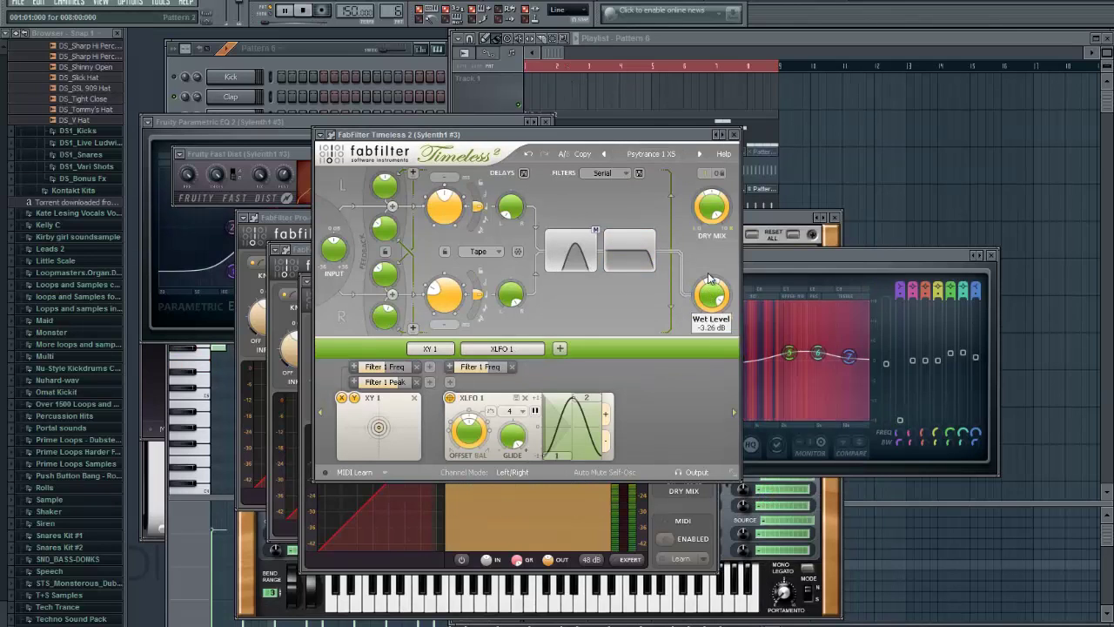
# Step: Switch Timeless 2 to the Psytrance 2 XS preset and lower its wet level to about -13.6 dB
pyautogui.click(700, 154)
pyautogui.moveTo(707, 296)
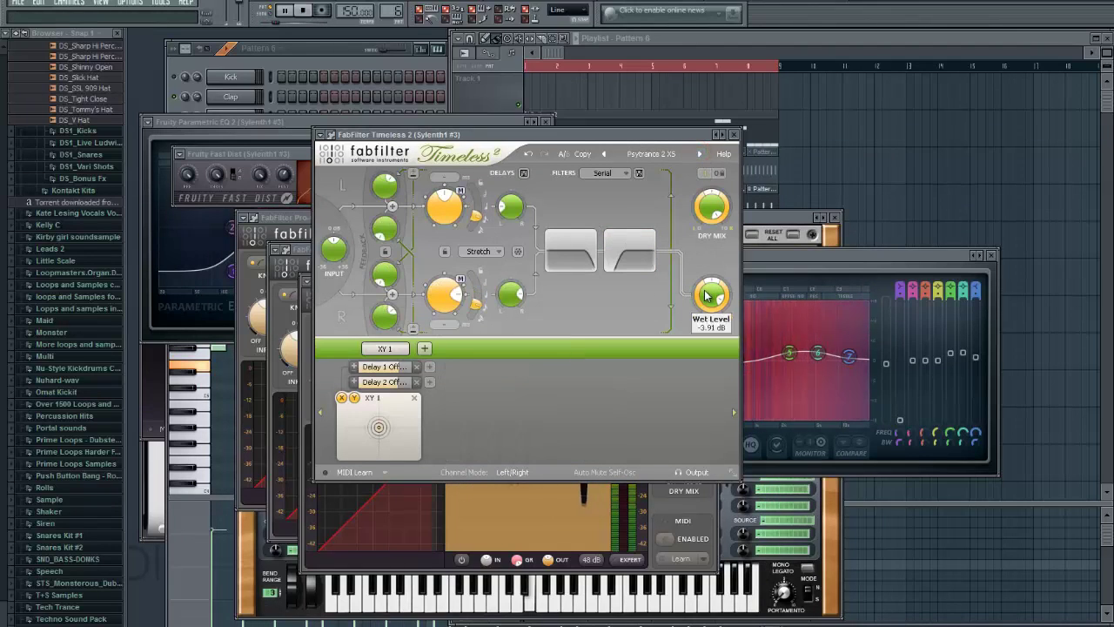
pyautogui.moveTo(711, 298); pyautogui.dragTo(701, 310)
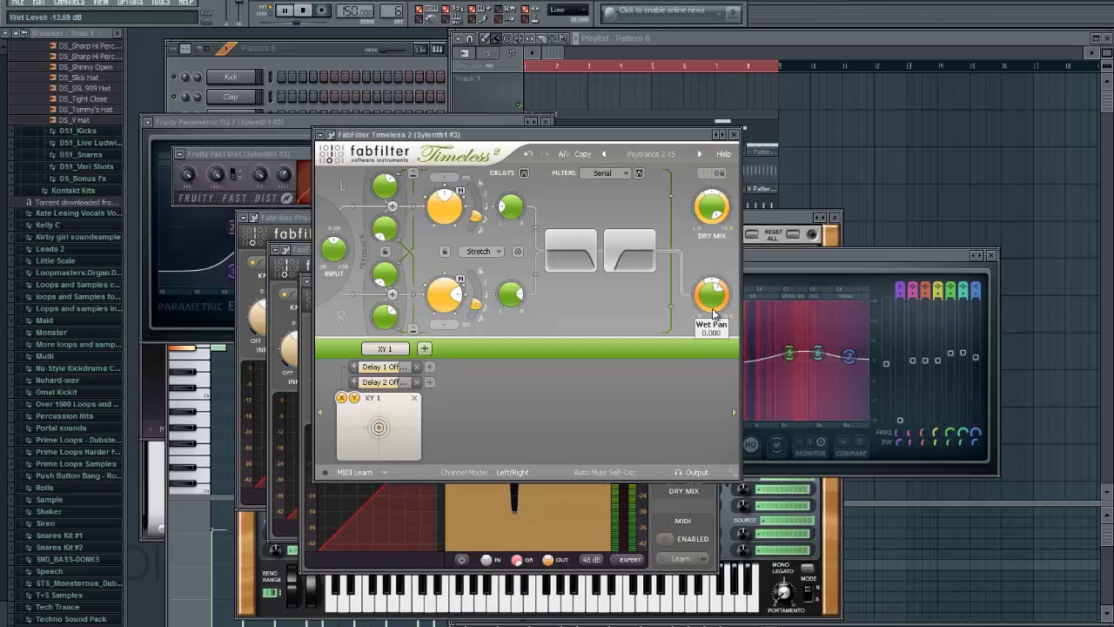
pyautogui.moveTo(709, 300)
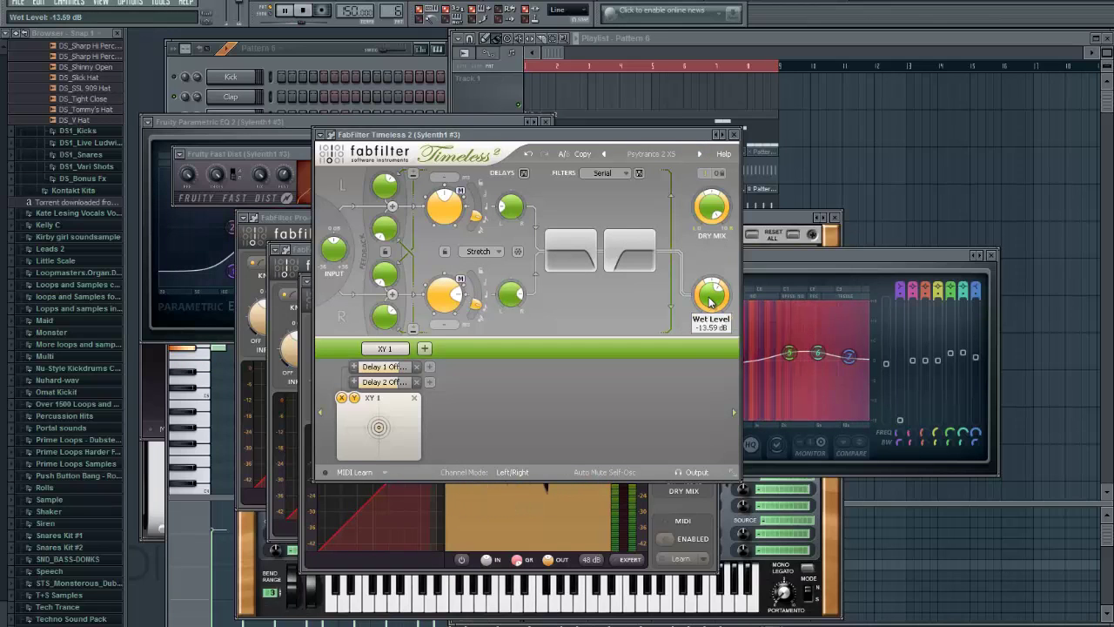
# Step: Play the Pattern 6 lead and check its level and spectrum on the T-RackS 3 master meters
pyautogui.click(325, 54)
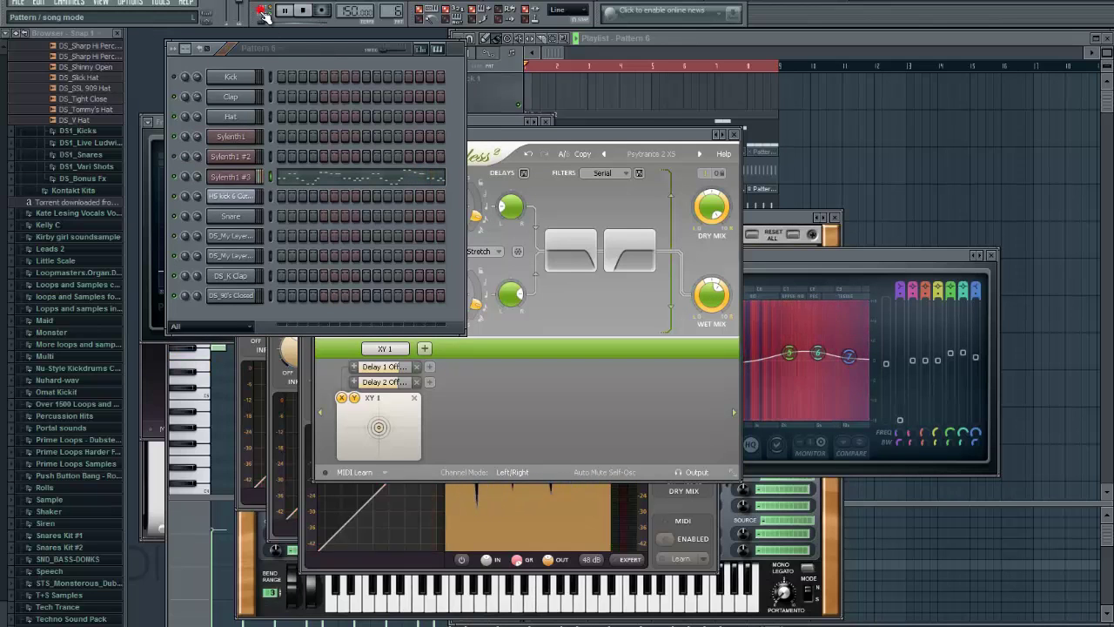
pyautogui.press('space')
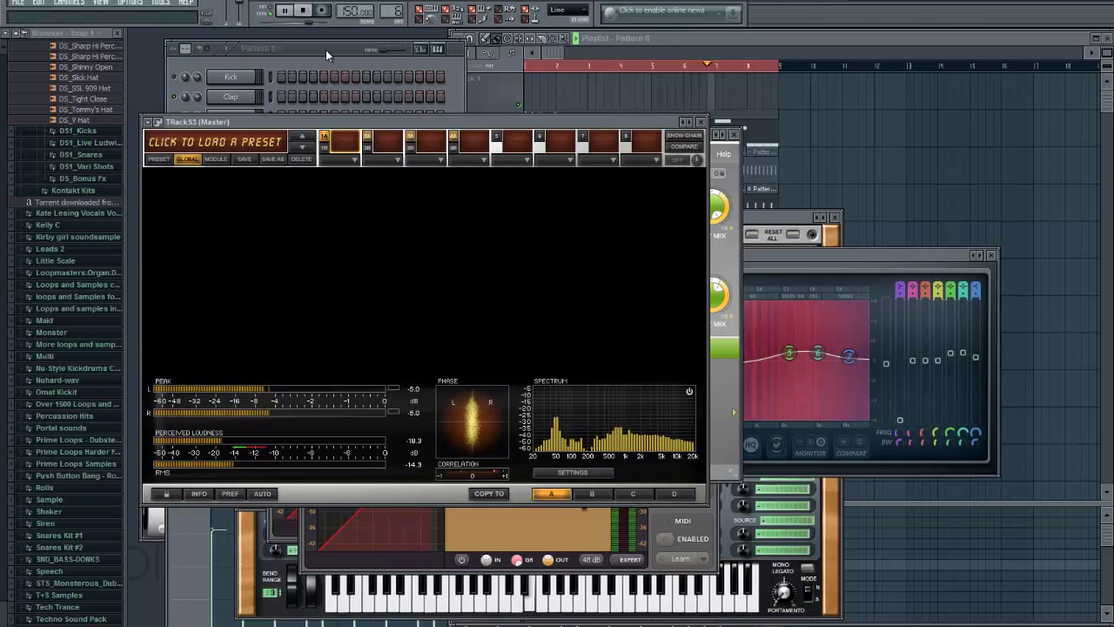
pyautogui.click(327, 52)
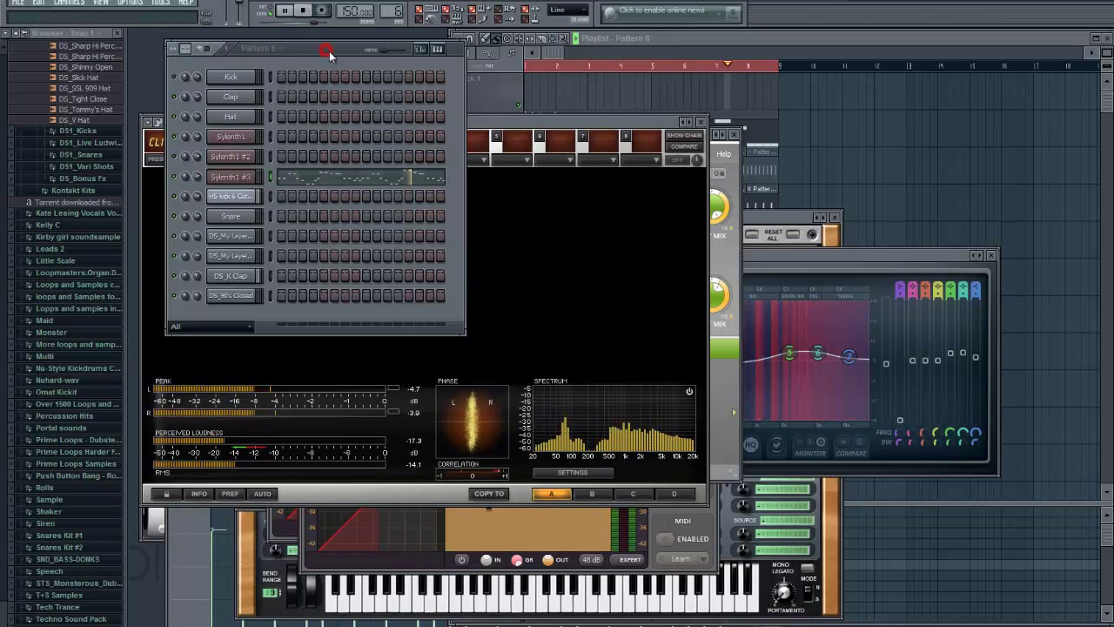
# Step: Close the T-RackS 3 window and set the FabFilter Pro-Q analyzer to Pre+Post
pyautogui.click(712, 122)
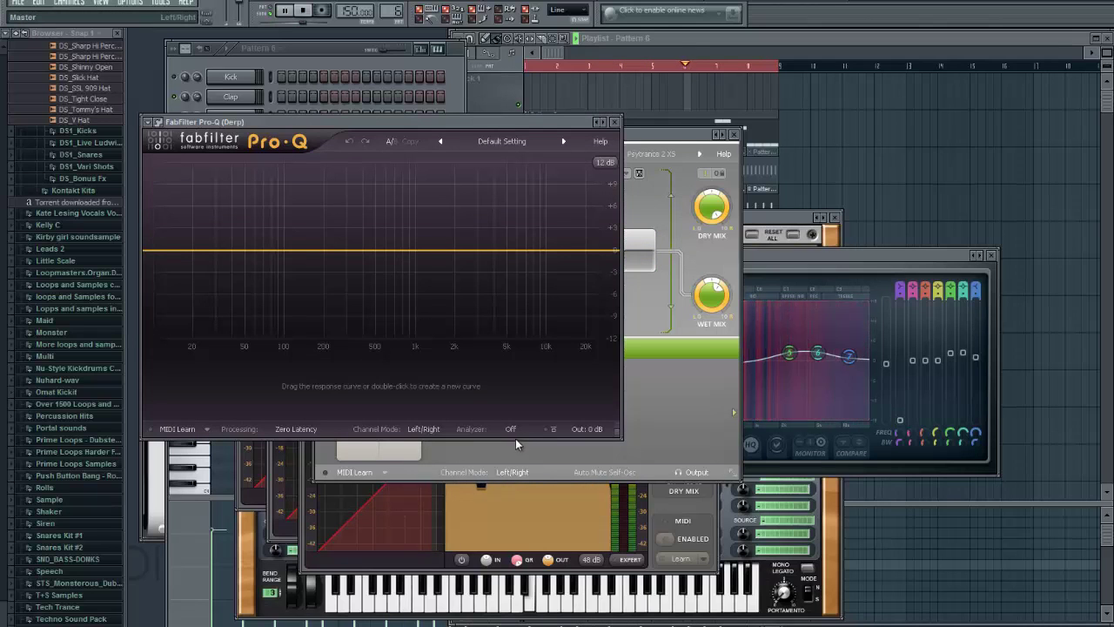
pyautogui.click(511, 430)
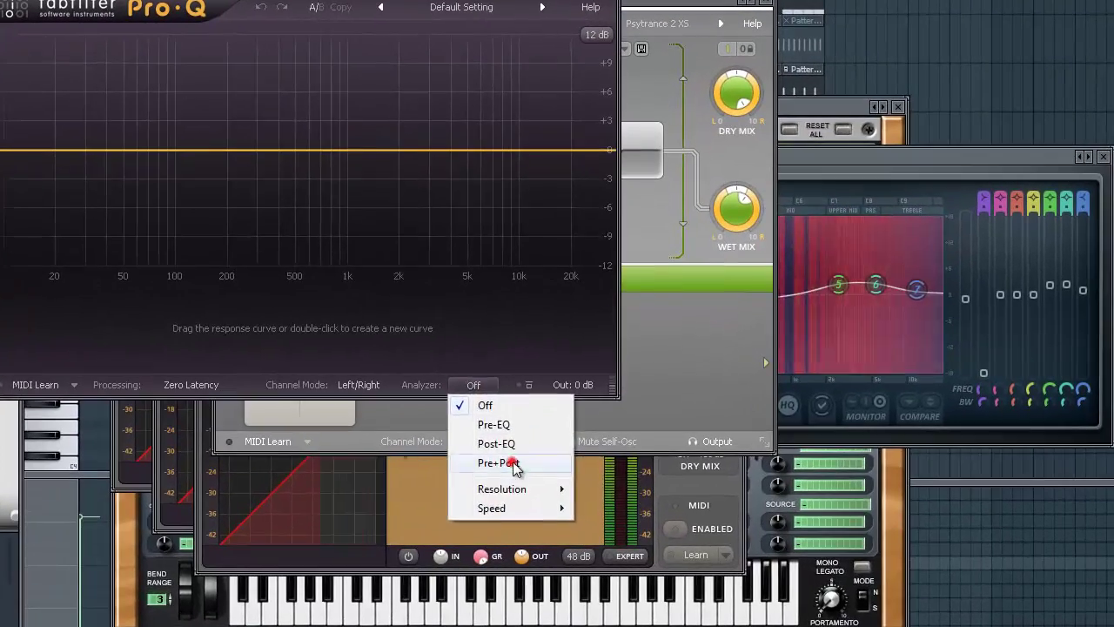
pyautogui.click(530, 489)
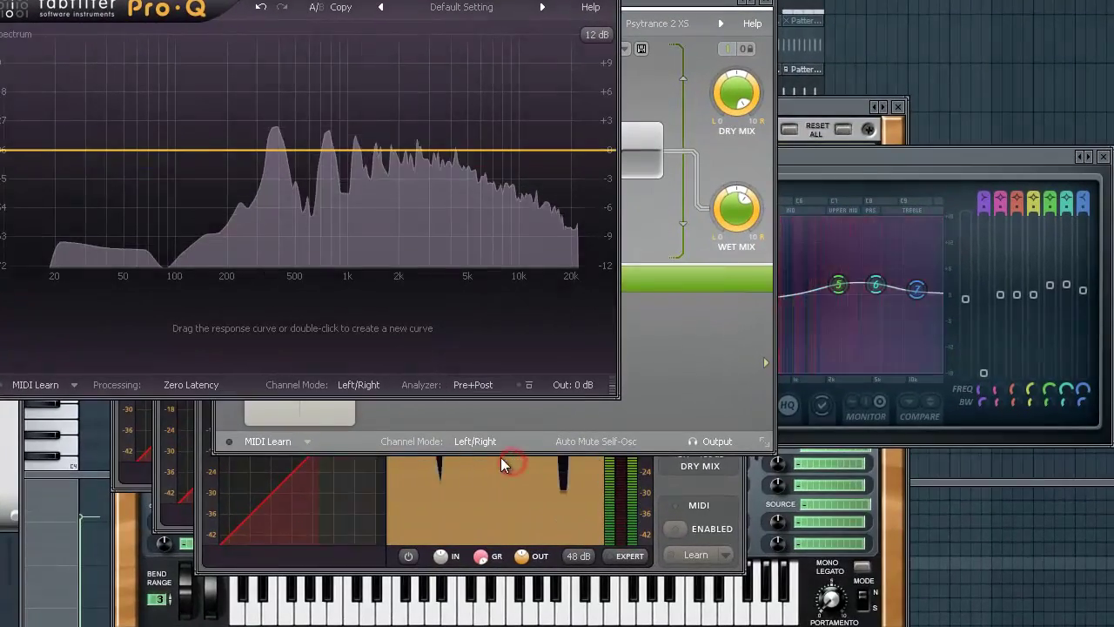
# Step: Add a Low Cut band to the Pro-Q curve with a 48 dB/oct slope, at about 168 Hz with Q about 0.51
pyautogui.doubleClick(56, 150)
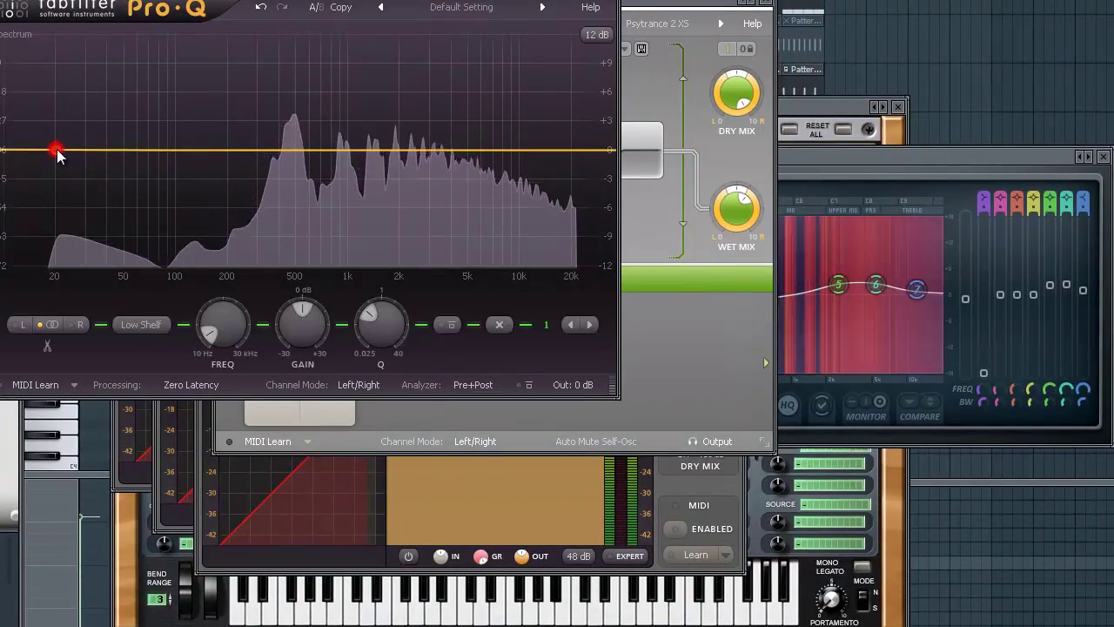
pyautogui.moveTo(56, 150); pyautogui.dragTo(155, 212)
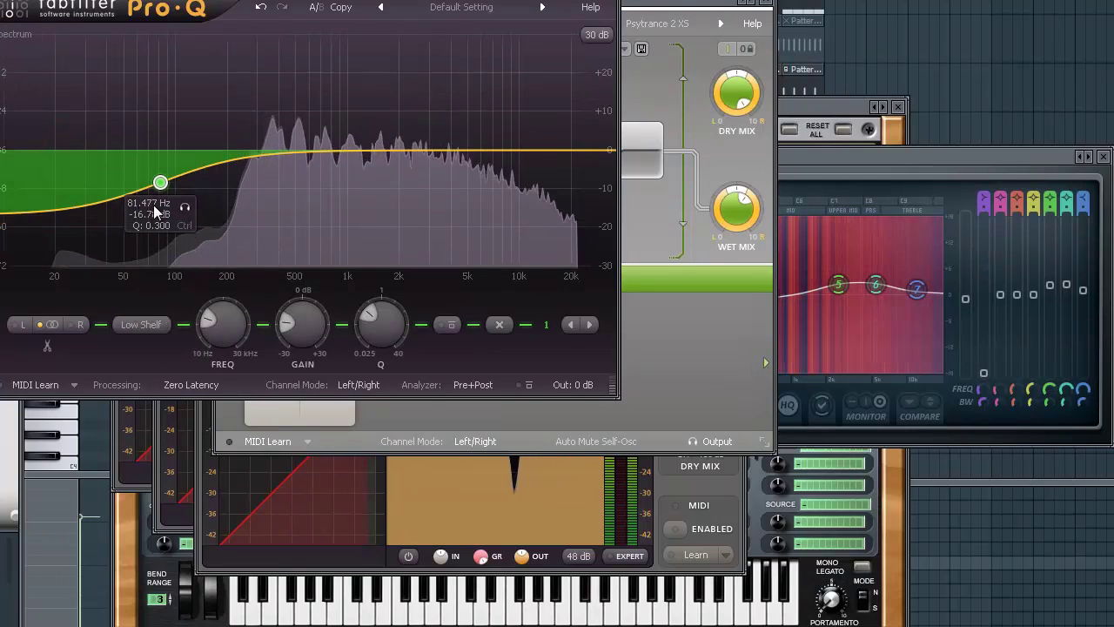
pyautogui.rightClick(161, 183)
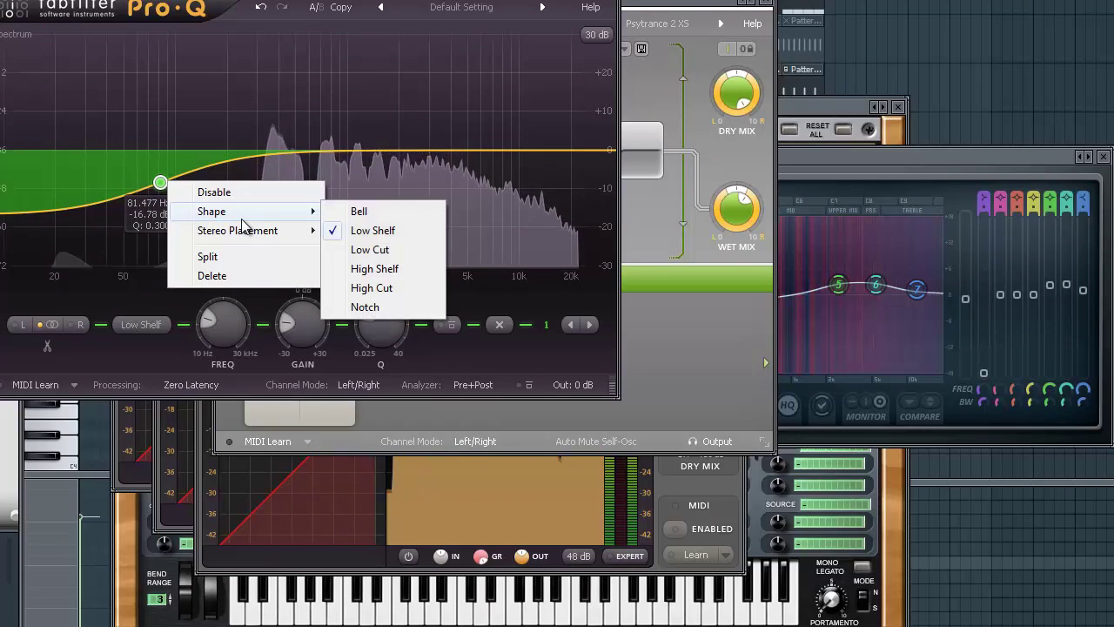
pyautogui.click(369, 249)
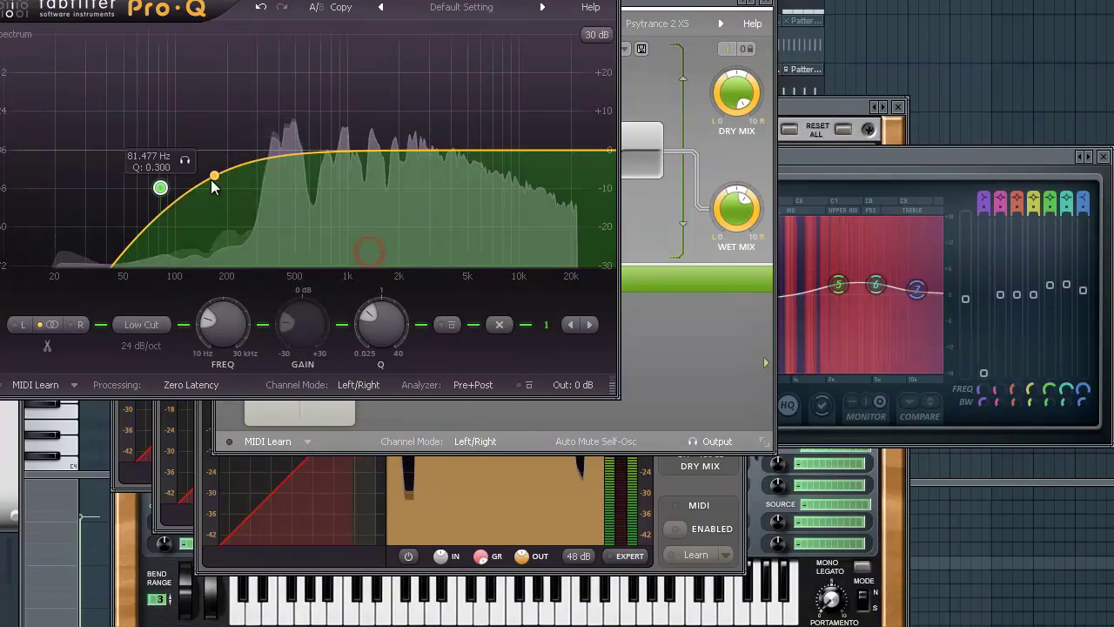
pyautogui.click(149, 345)
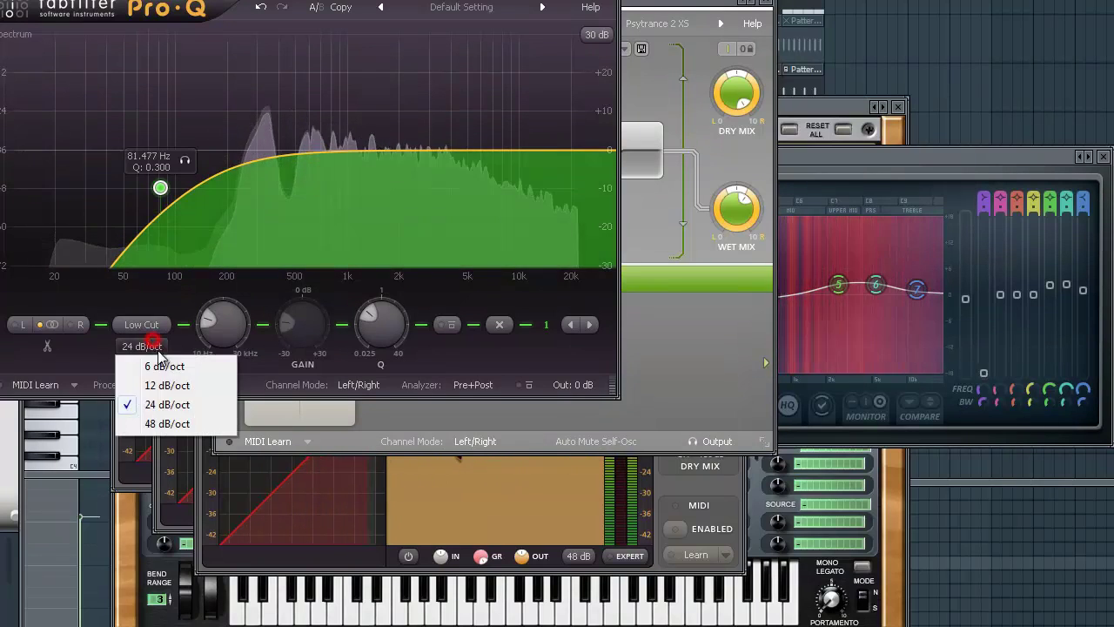
pyautogui.click(167, 423)
pyautogui.moveTo(160, 187); pyautogui.dragTo(213, 171)
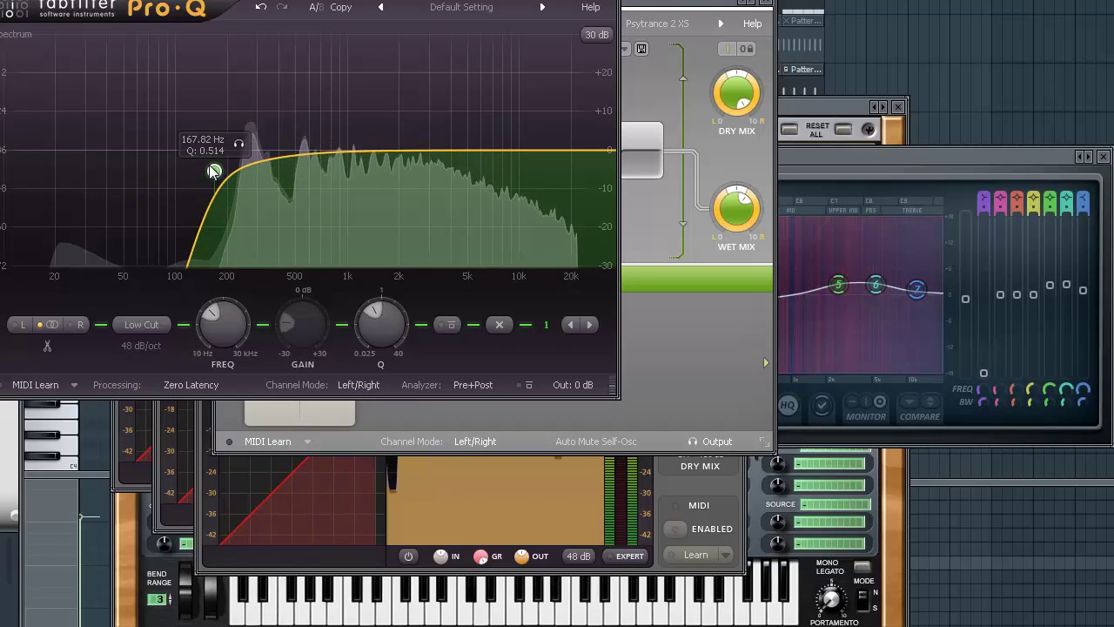
# Step: Check the dry, early reflection and wet levels of the Fruity Reeverb 2 on Sylenth1 #3
pyautogui.press('F6')
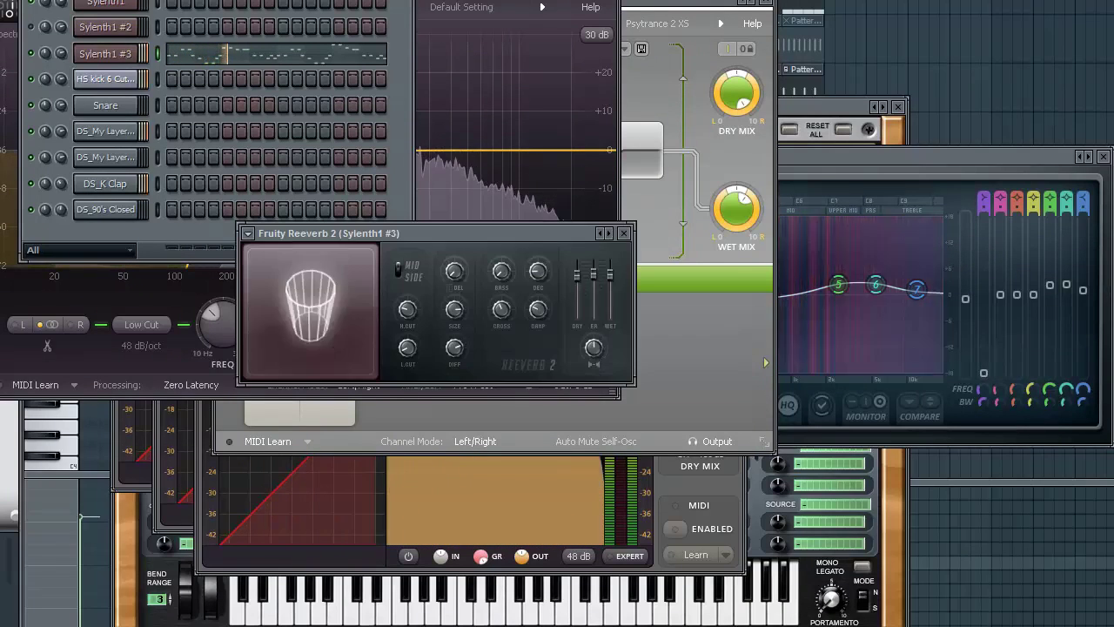
pyautogui.click(576, 275)
pyautogui.click(610, 275)
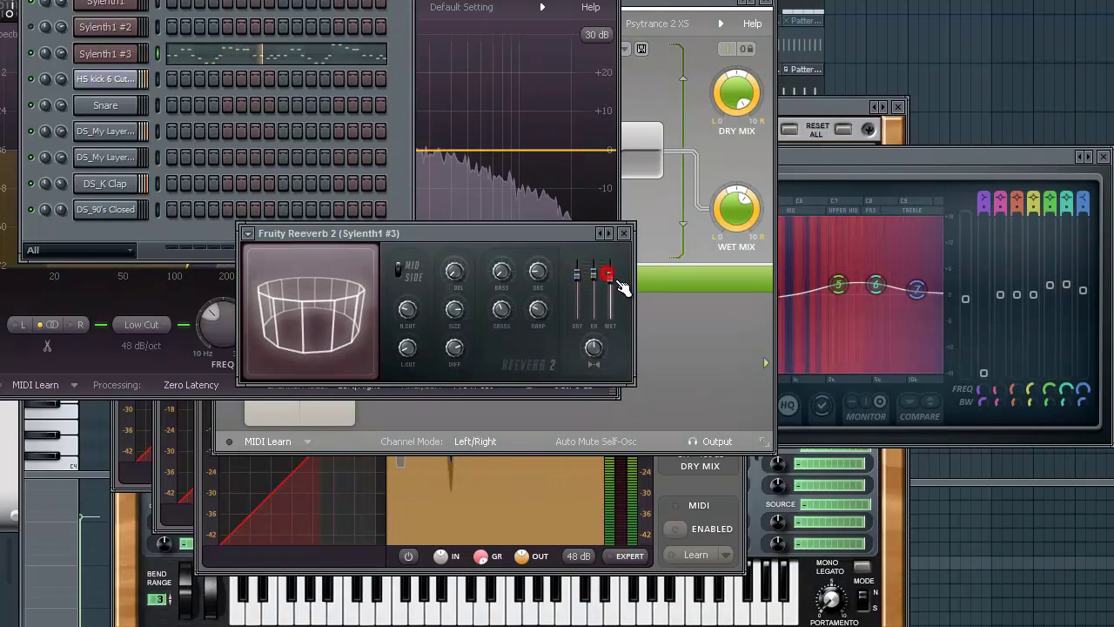
pyautogui.click(596, 275)
pyautogui.click(582, 279)
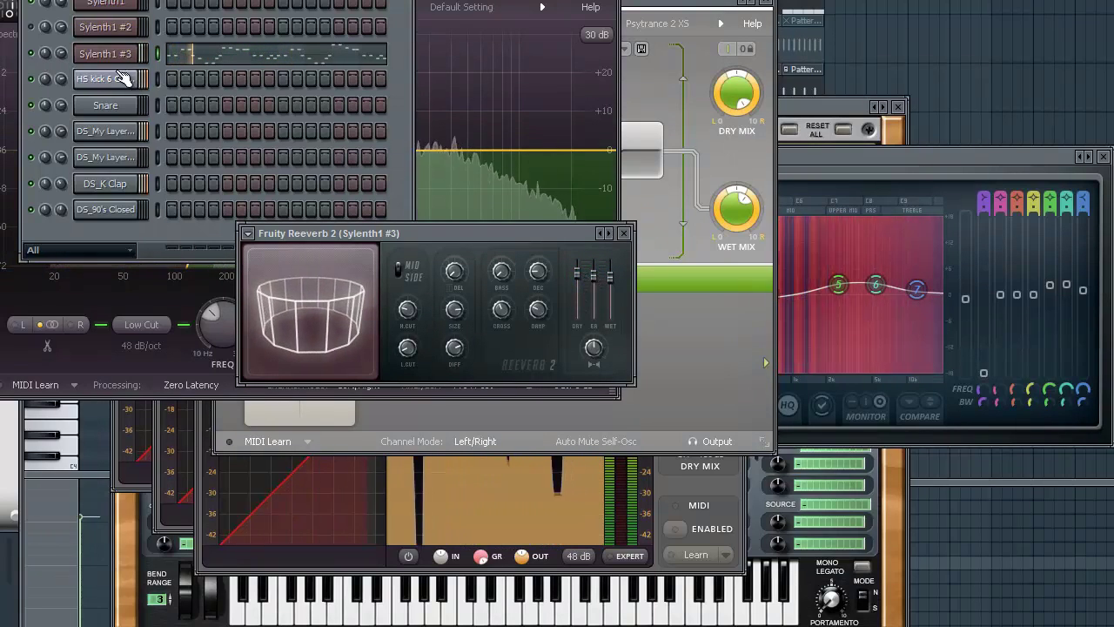
# Step: Clone the Sylenth1 #3 channel
pyautogui.click(98, 55)
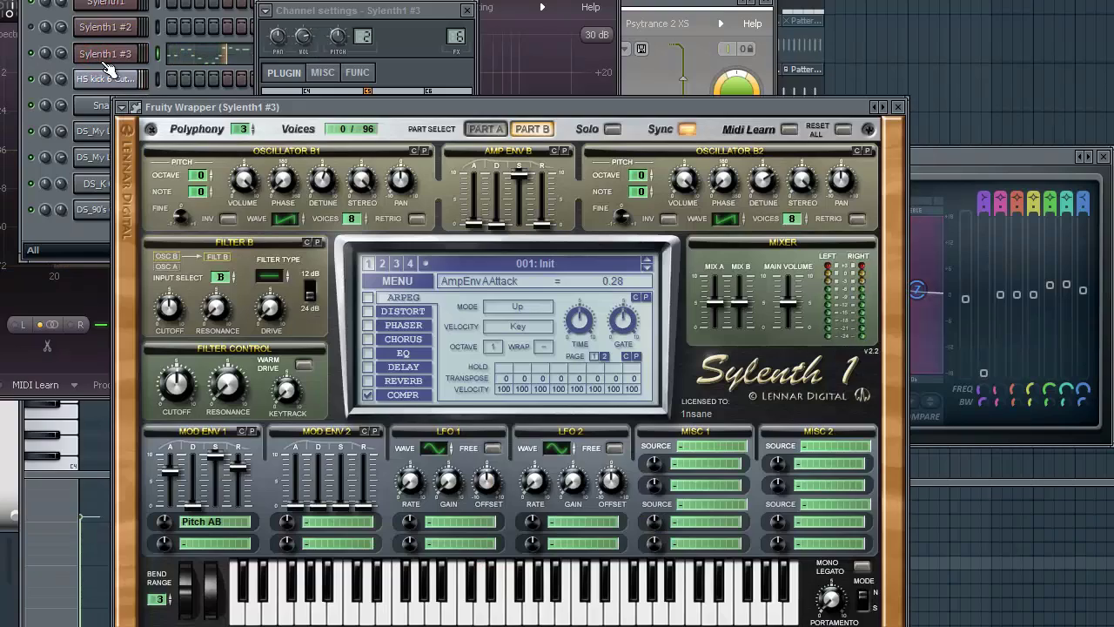
pyautogui.rightClick(130, 53)
pyautogui.click(166, 248)
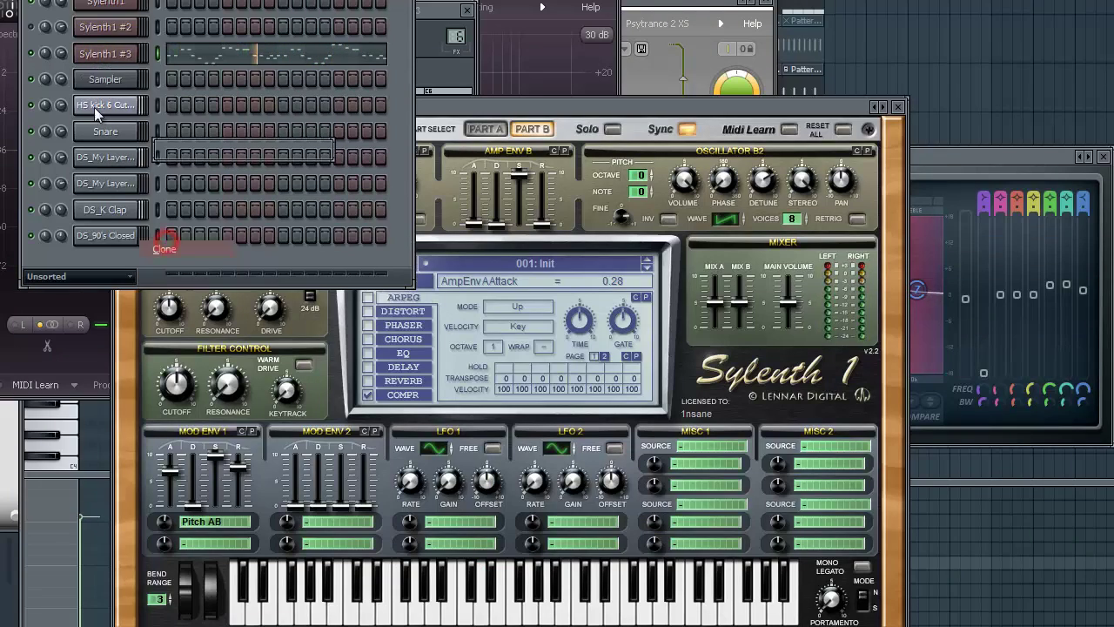
# Step: Copy all the melody notes from the Sylenth1 #3 piano roll in Pattern 6
pyautogui.click(91, 62)
pyautogui.press('F7')
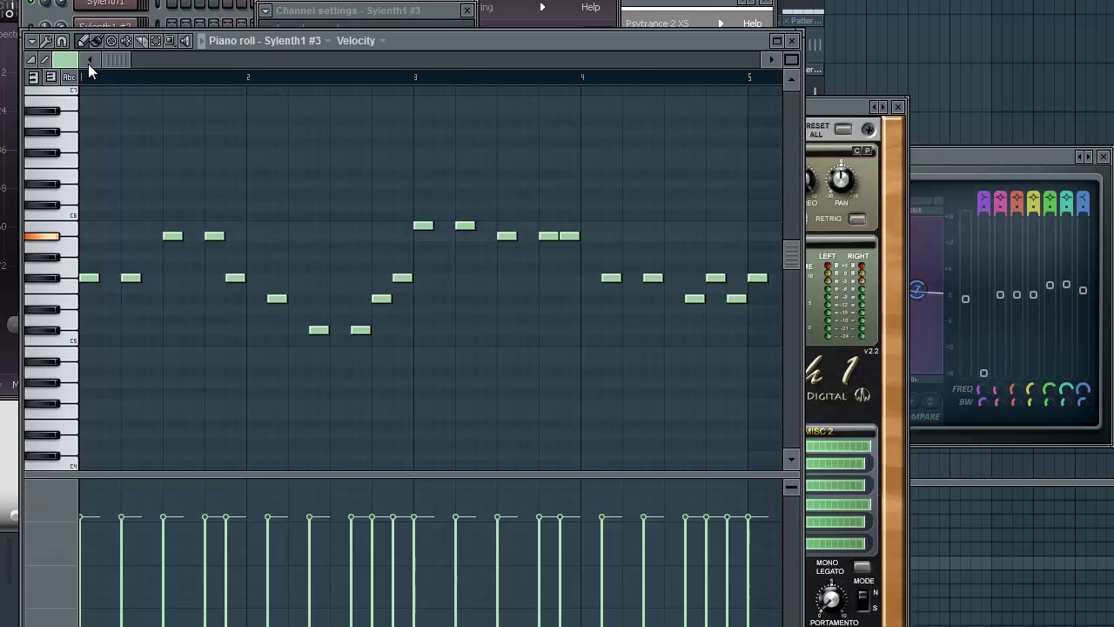
pyautogui.hotkey('ctrl', 'a')
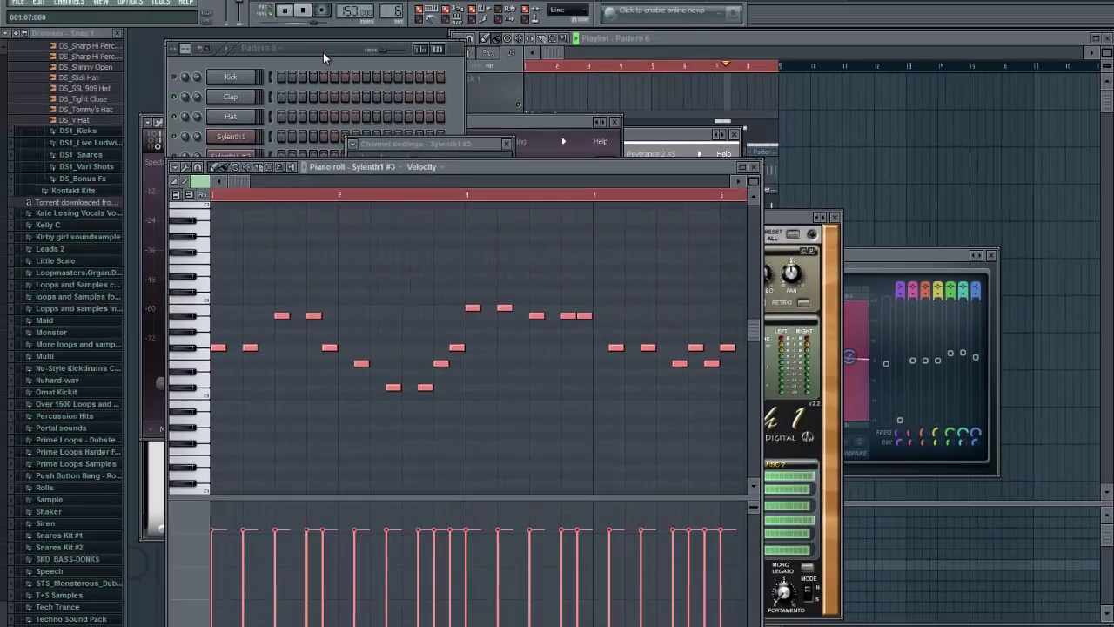
# Step: Create an empty Pattern 7 with its default name and place a clip of it at the start of Track 6
pyautogui.click(323, 52)
pyautogui.press('F4')
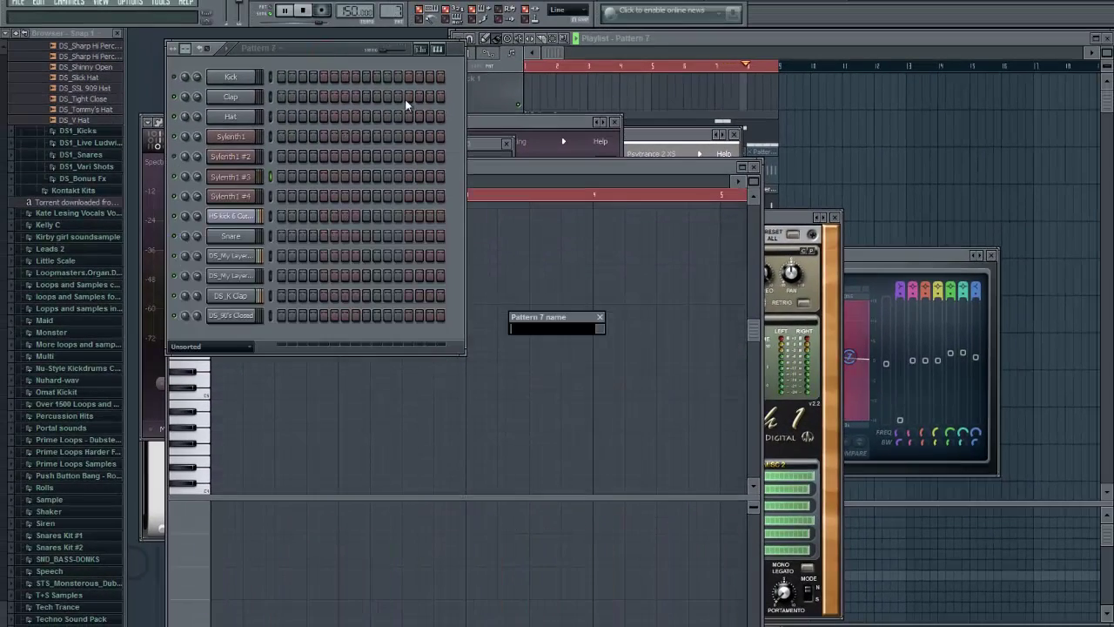
pyautogui.press('Return')
pyautogui.click(569, 47)
pyautogui.click(519, 255)
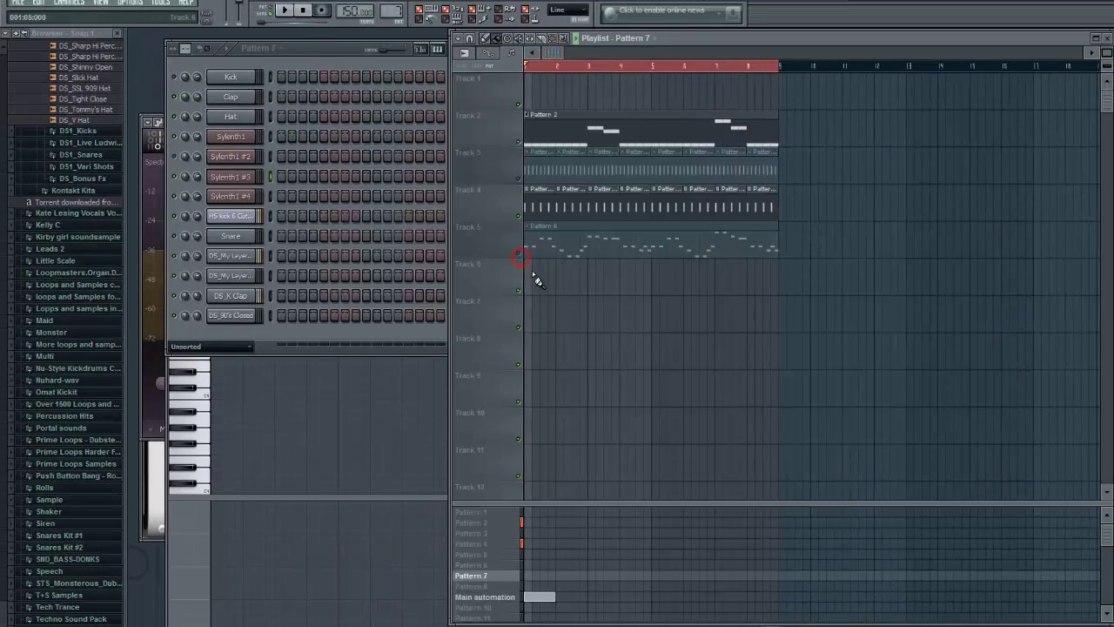
pyautogui.click(530, 277)
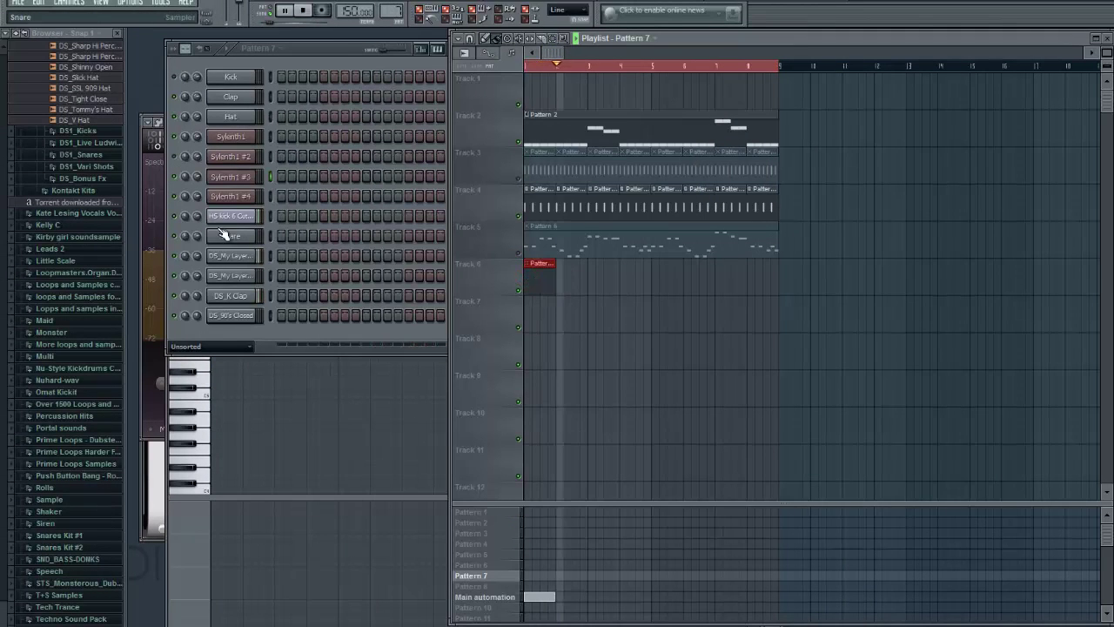
# Step: Paste the copied melody into the Sylenth1 #4 piano roll in Pattern 7
pyautogui.click(221, 202)
pyautogui.press('F7')
pyautogui.press('F7')
pyautogui.hotkey('ctrl', 'v')
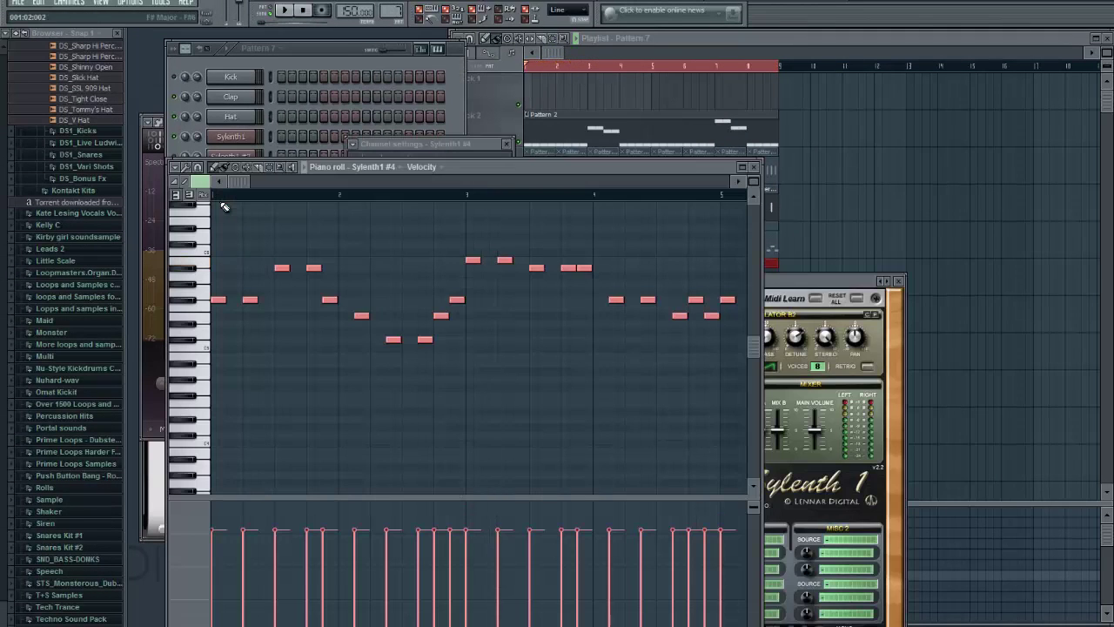
# Step: Open the Sylenth1 #4 synth and move its window up so that all its controls can be reached
pyautogui.click(353, 60)
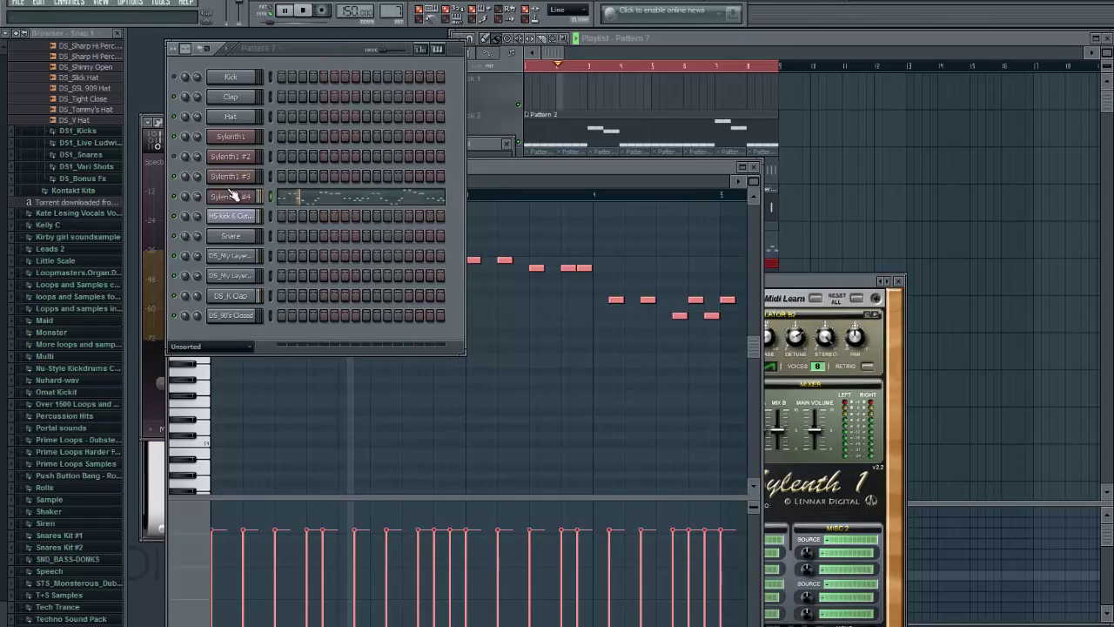
pyautogui.click(228, 195)
pyautogui.click(228, 195)
pyautogui.moveTo(559, 283); pyautogui.dragTo(490, 106)
# Step: Route LFO 2's first modulation slot to Cutoff AB, and switch that destination to Pitch AB
pyautogui.click(567, 422)
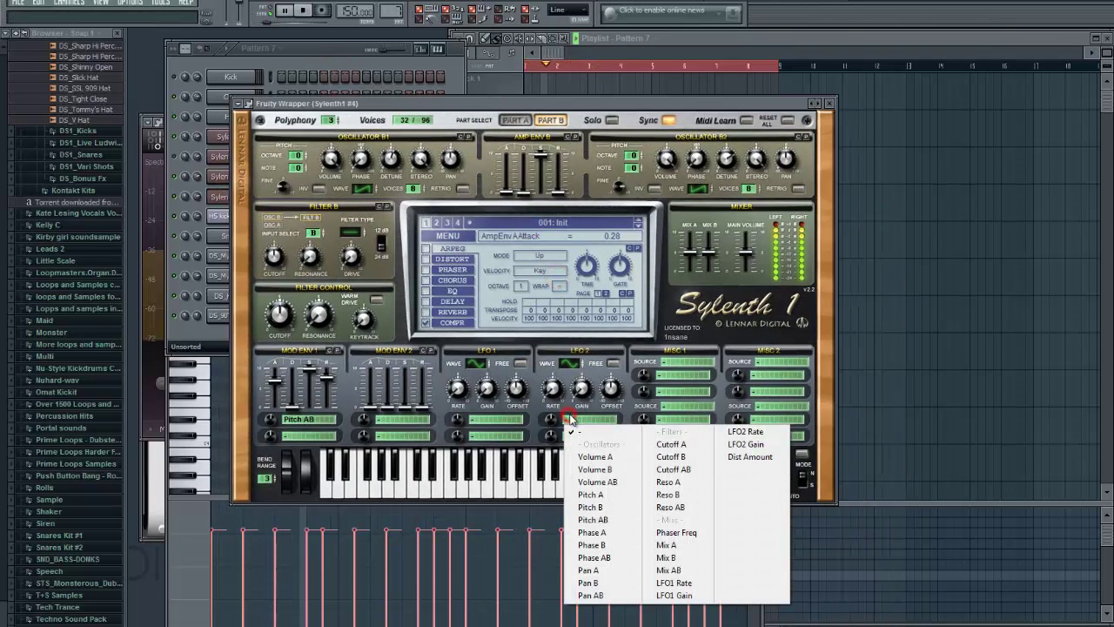
pyautogui.click(672, 470)
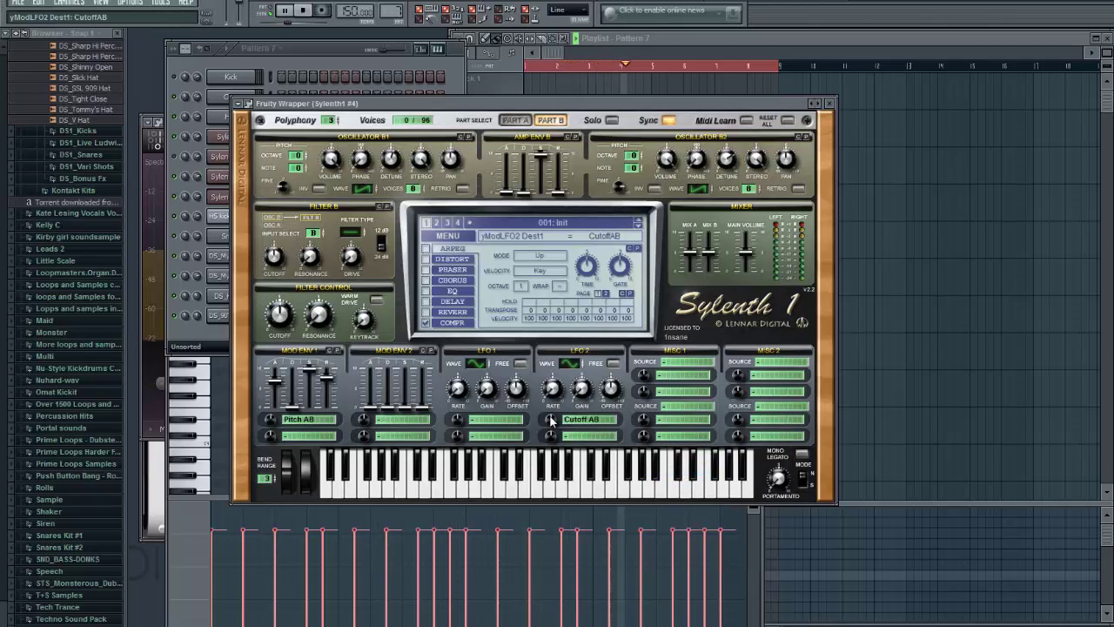
pyautogui.click(566, 421)
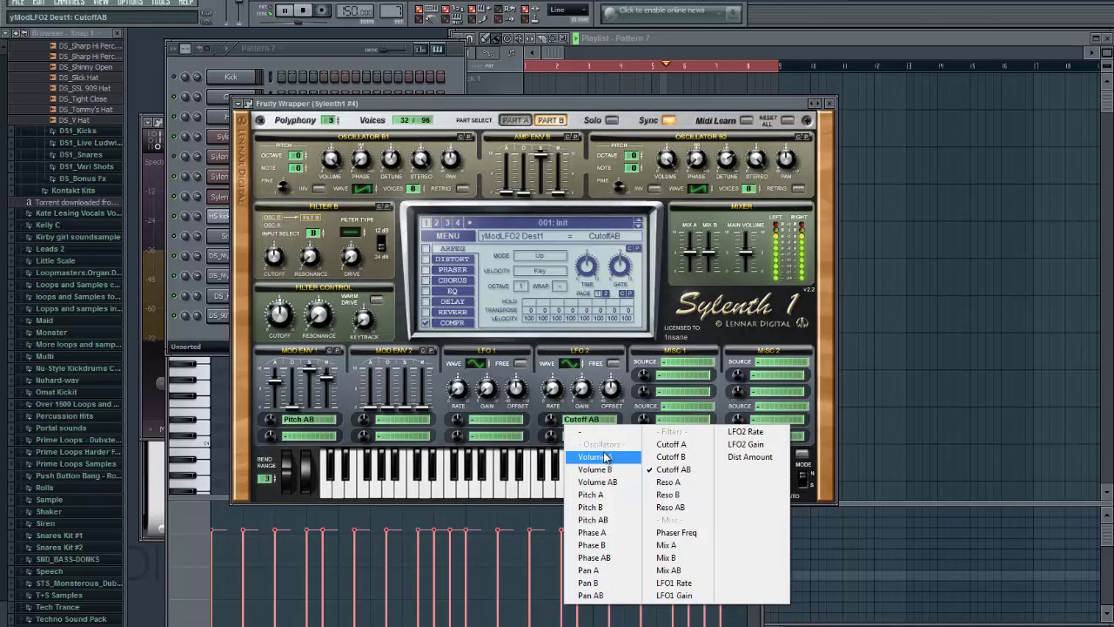
pyautogui.click(595, 520)
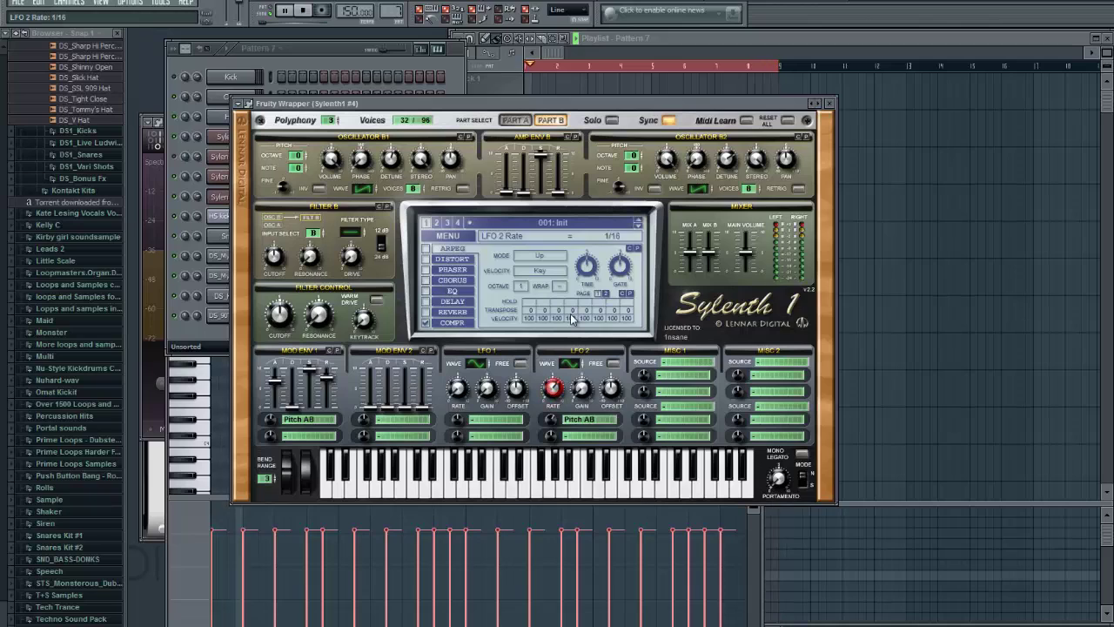
# Step: Set LFO 2 to a 1/16 rate with a gain of about 1.33 and adjust its Pitch AB modulation amount
pyautogui.moveTo(590, 393); pyautogui.dragTo(592, 335)
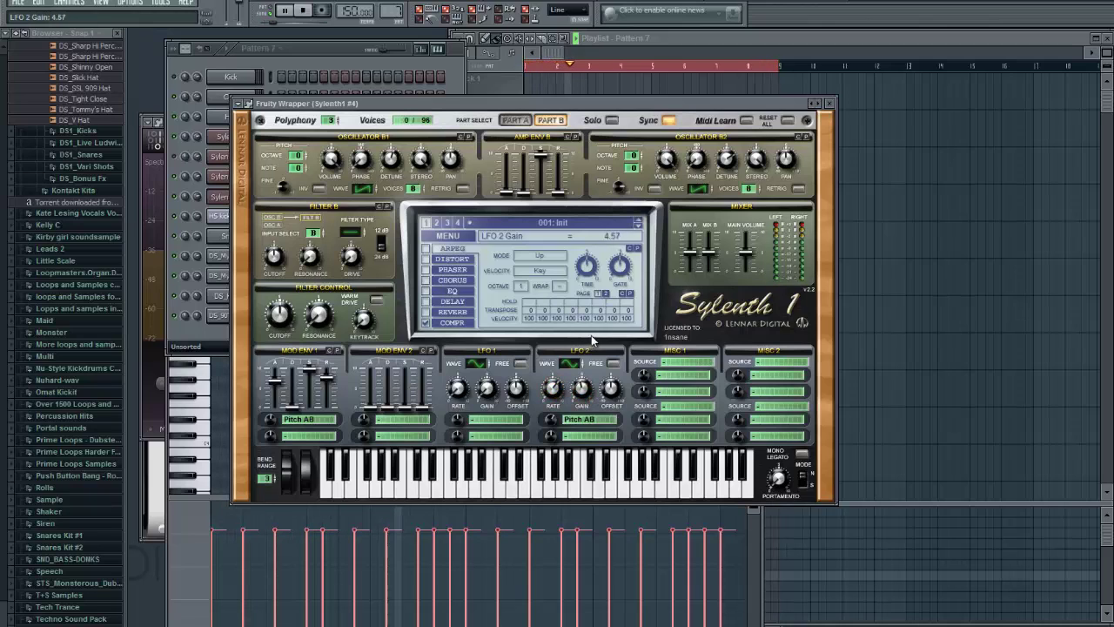
pyautogui.moveTo(550, 419); pyautogui.dragTo(546, 431)
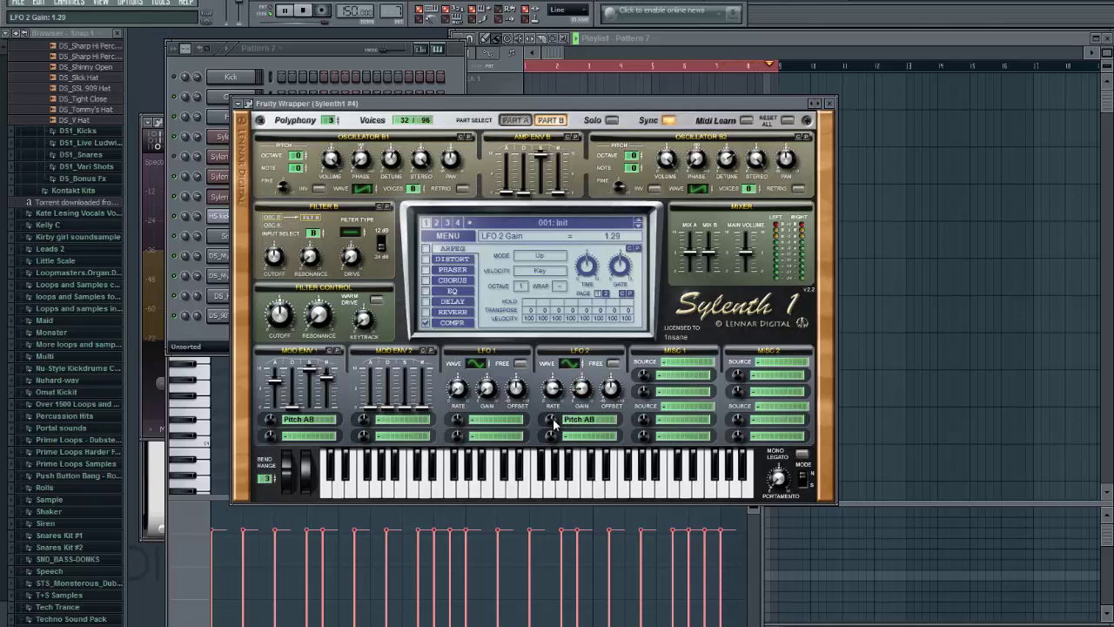
pyautogui.moveTo(582, 397); pyautogui.dragTo(582, 394)
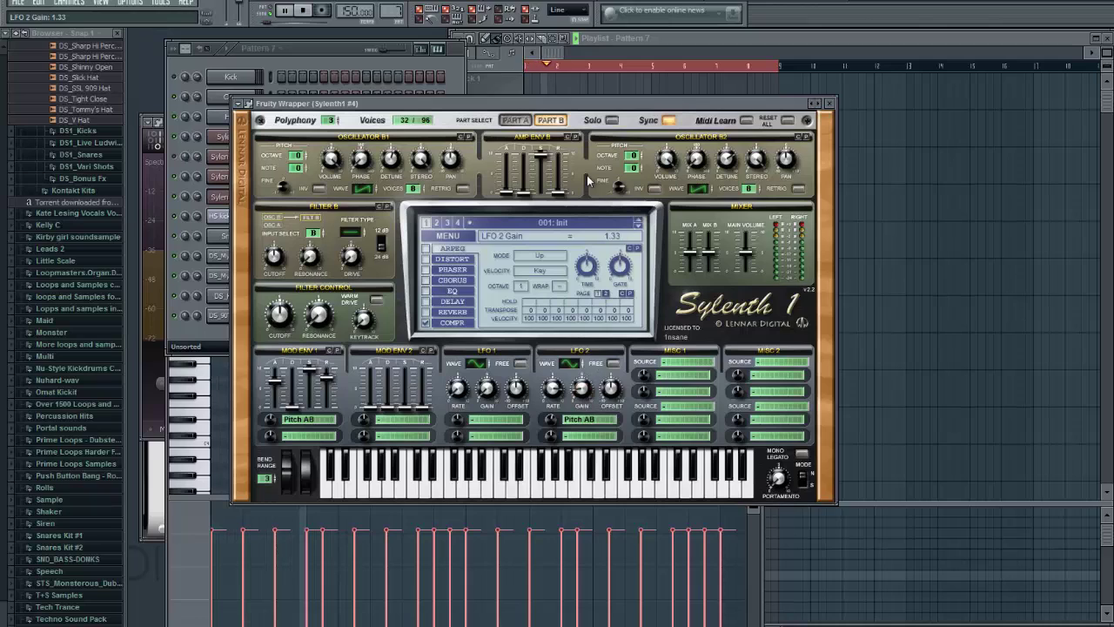
# Step: Try Oscillator B2 at octave +1 and Oscillator B1 at octave -1, and reset both octaves to 0
pyautogui.click(634, 155)
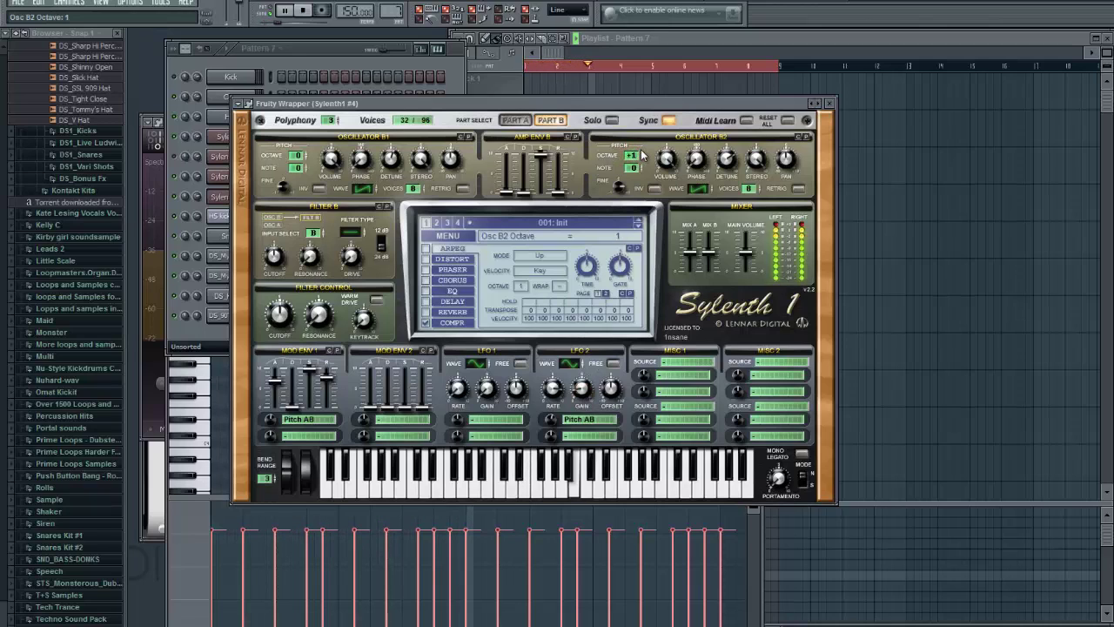
pyautogui.click(305, 158)
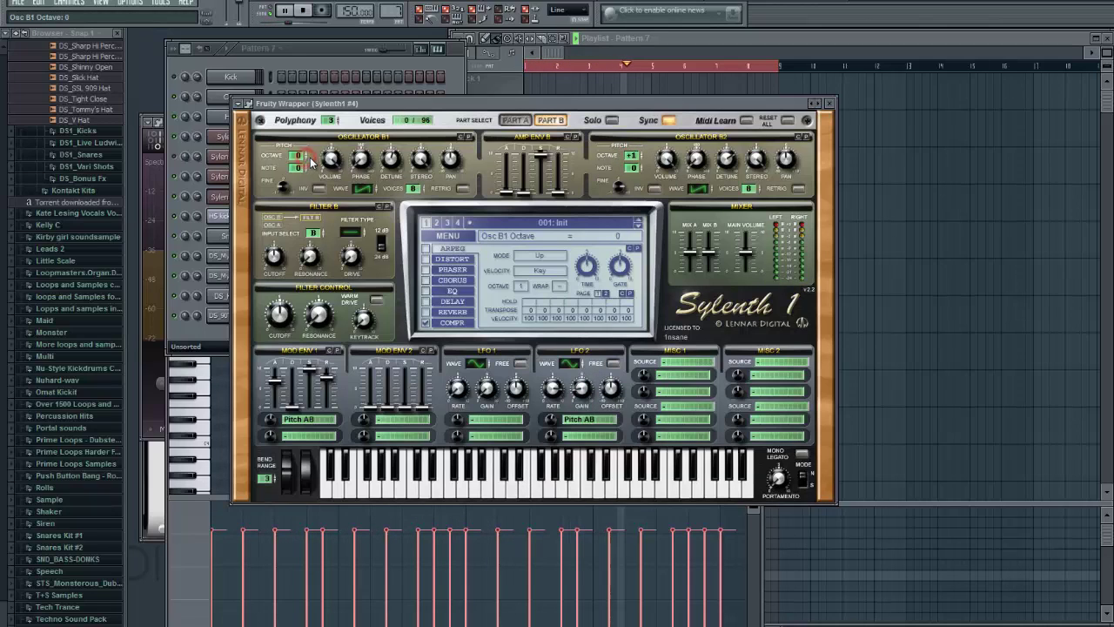
pyautogui.click(295, 159)
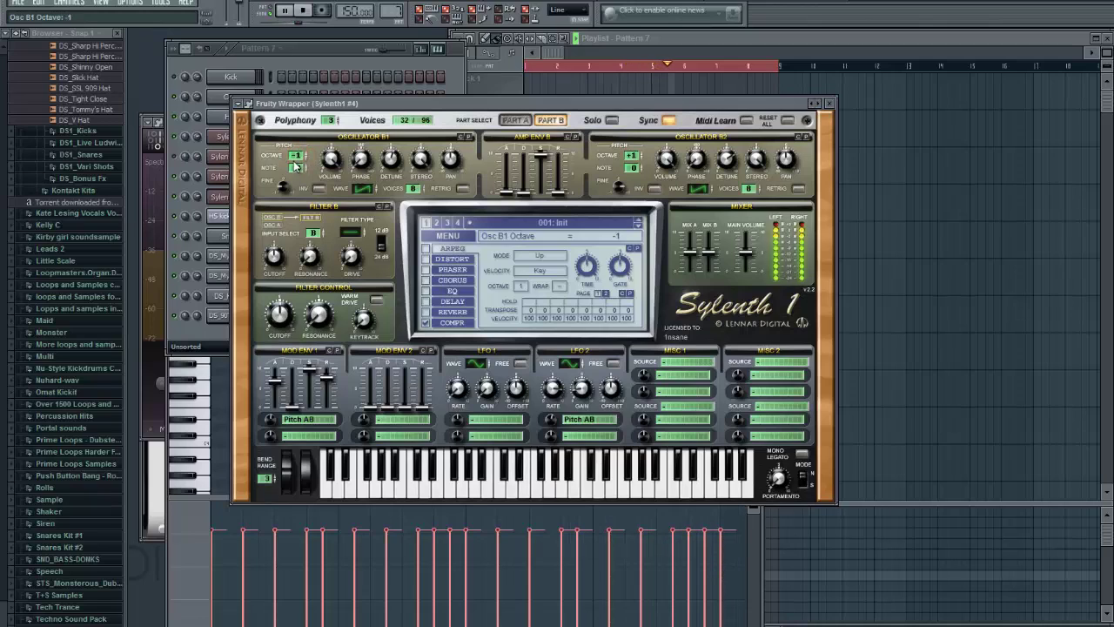
pyautogui.click(305, 158)
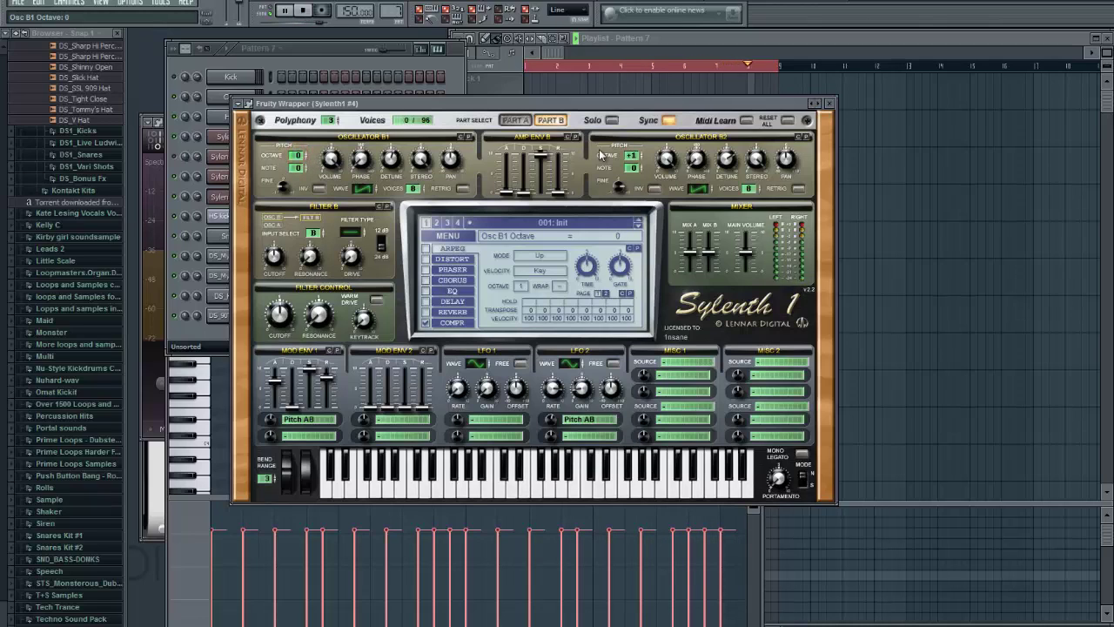
pyautogui.click(633, 159)
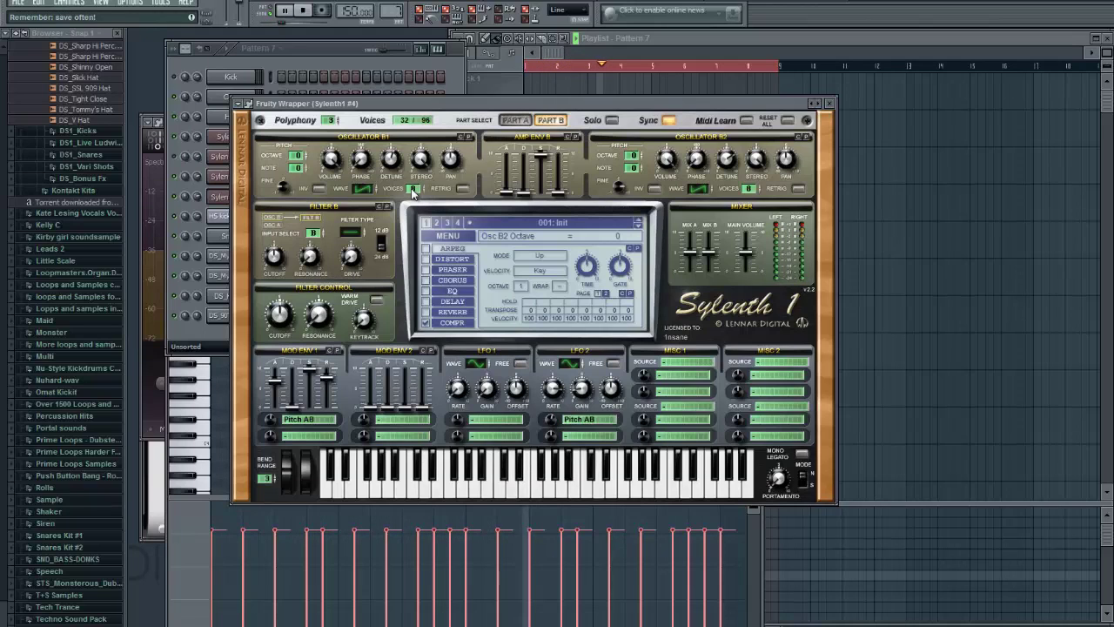
# Step: Reduce the voices to 3 on both Part B oscillators and on both Part A oscillators
pyautogui.moveTo(413, 188); pyautogui.dragTo(412, 242)
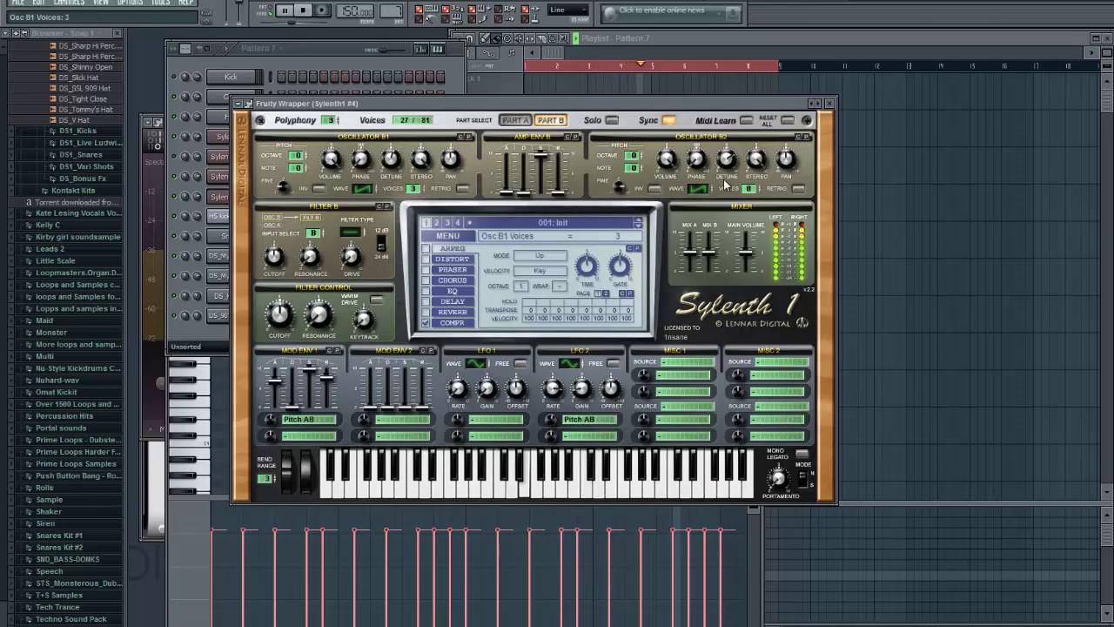
pyautogui.moveTo(749, 191); pyautogui.dragTo(748, 229)
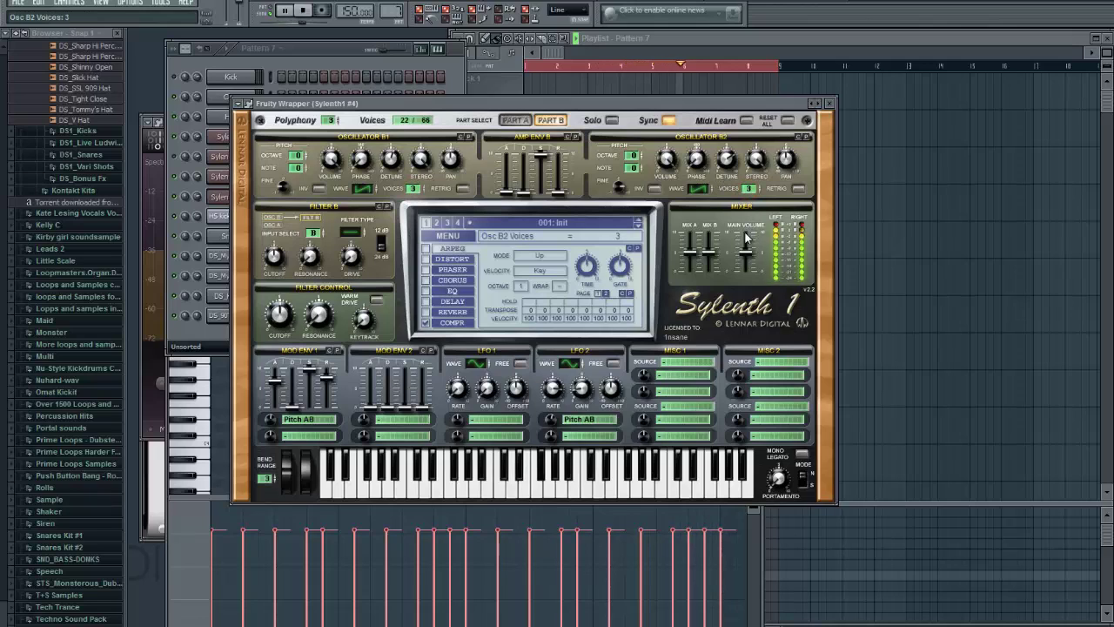
pyautogui.click(516, 120)
pyautogui.moveTo(421, 195); pyautogui.dragTo(411, 214)
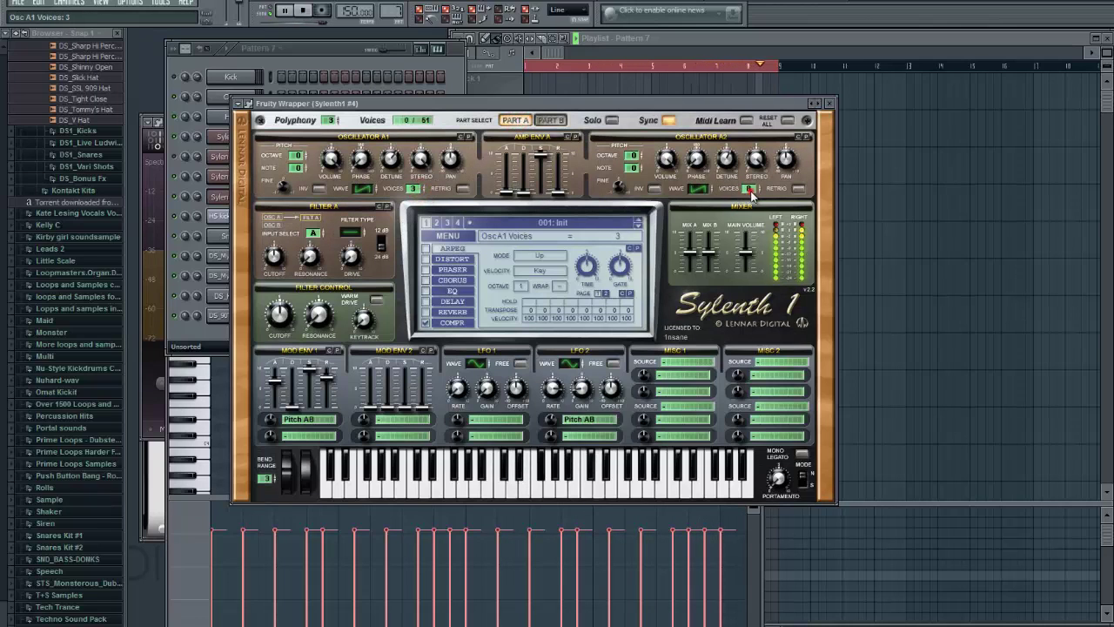
pyautogui.moveTo(752, 196); pyautogui.dragTo(736, 218)
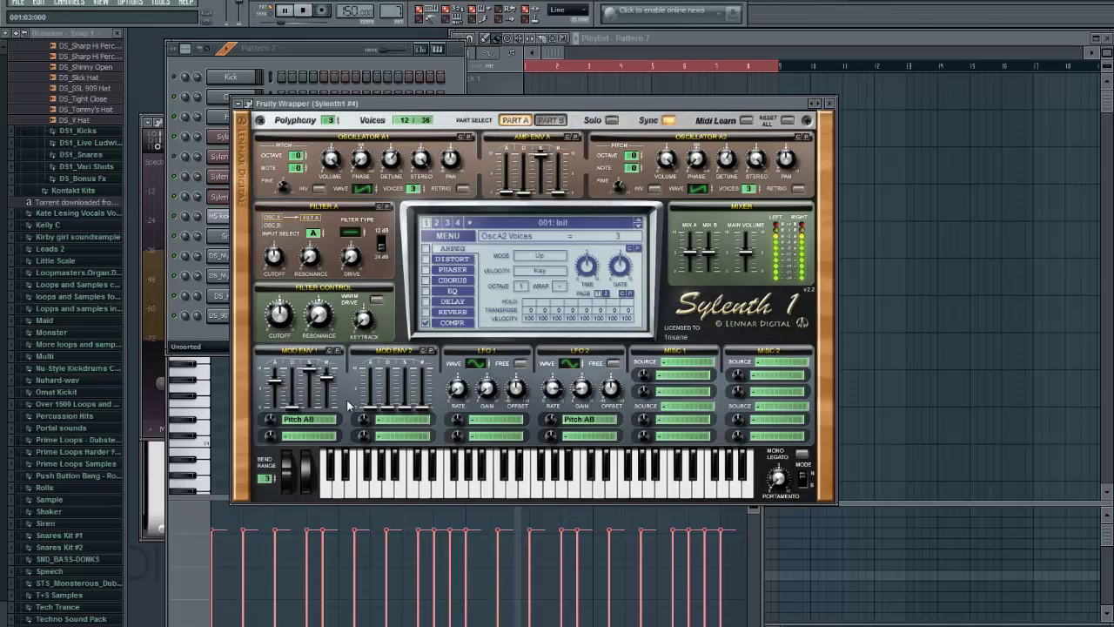
# Step: Route LFO 1's first modulation slot to Pitch AB, then adjust its amount and rate and set its gain to about 1.14
pyautogui.click(477, 420)
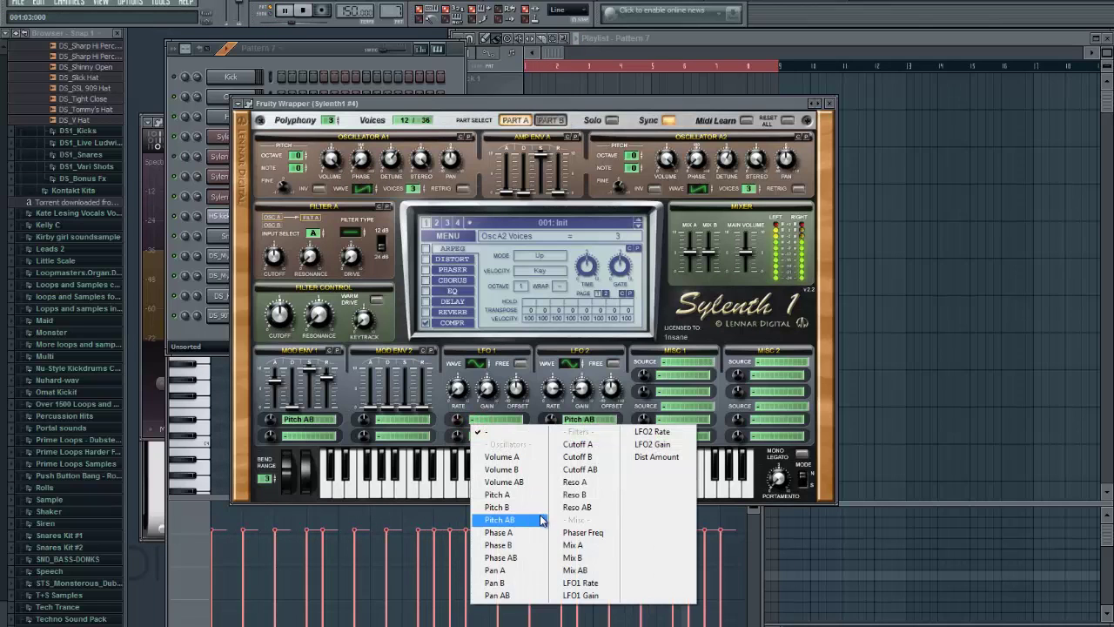
pyautogui.click(541, 519)
pyautogui.click(486, 421)
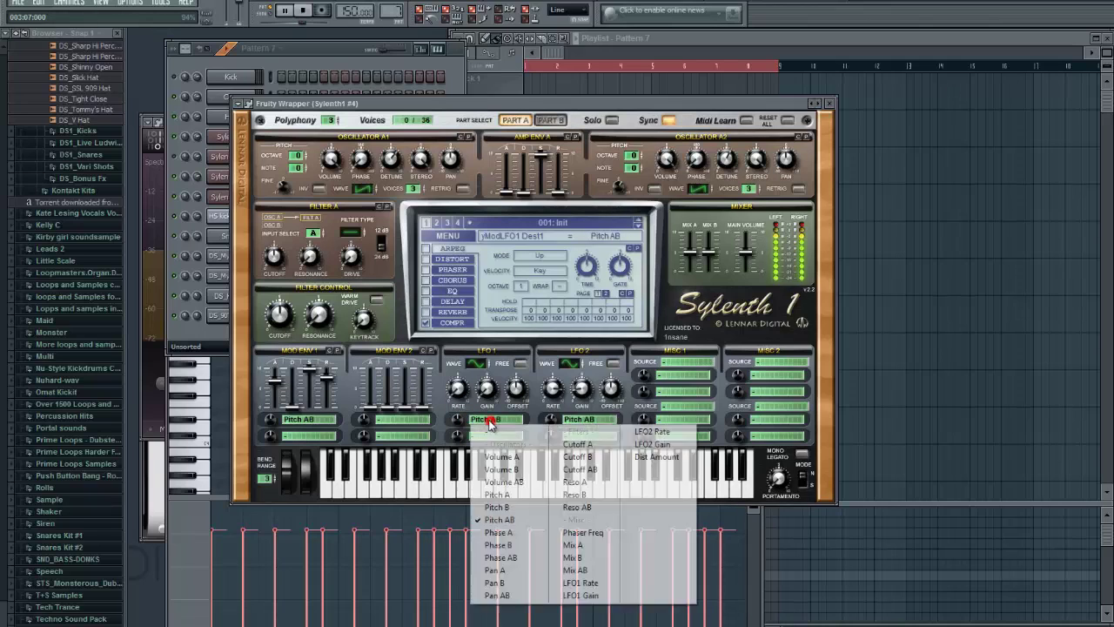
pyautogui.moveTo(461, 418); pyautogui.dragTo(498, 313)
pyautogui.moveTo(458, 390); pyautogui.dragTo(461, 382)
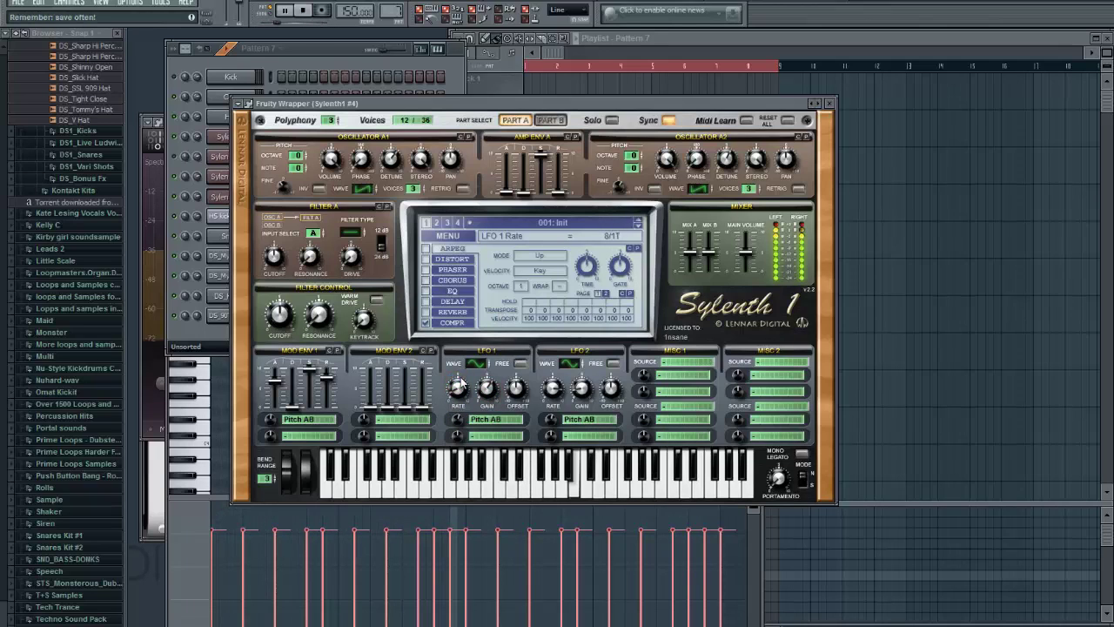
pyautogui.moveTo(457, 377); pyautogui.dragTo(459, 372)
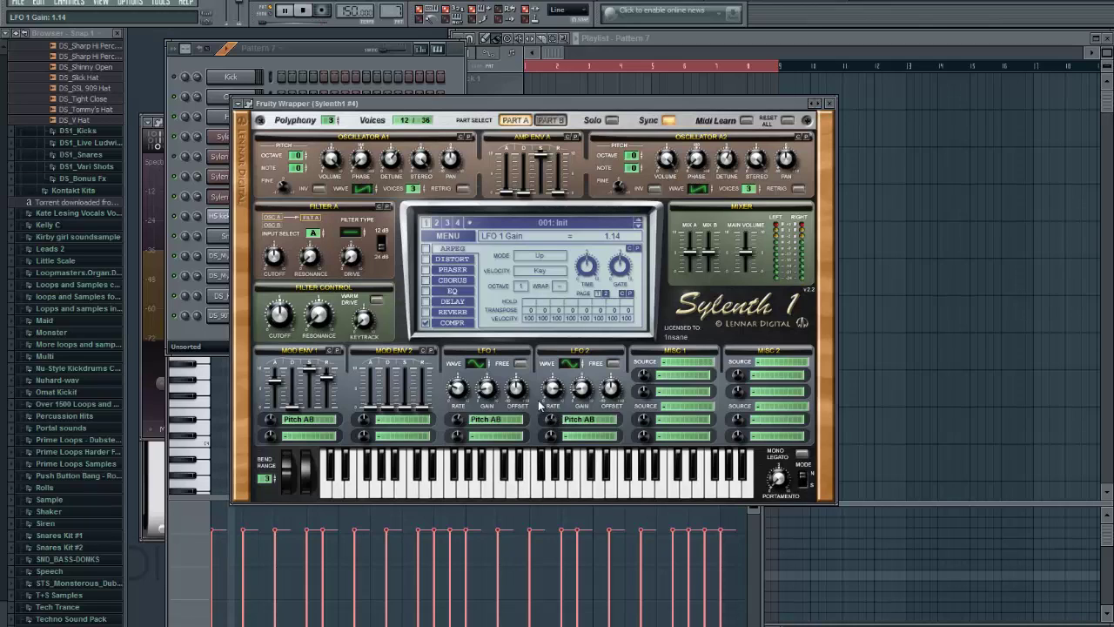
# Step: Set LFO 2's Pitch AB modulation amount to about -1.33 and restart playback to audition the lead
pyautogui.moveTo(545, 428); pyautogui.dragTo(551, 420)
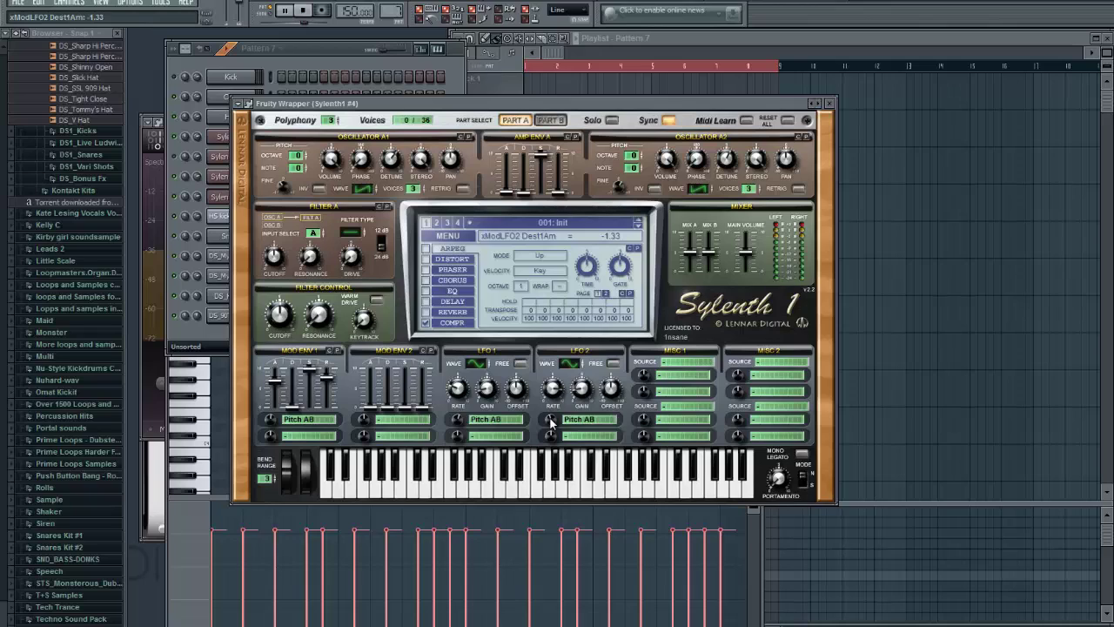
pyautogui.press('space')
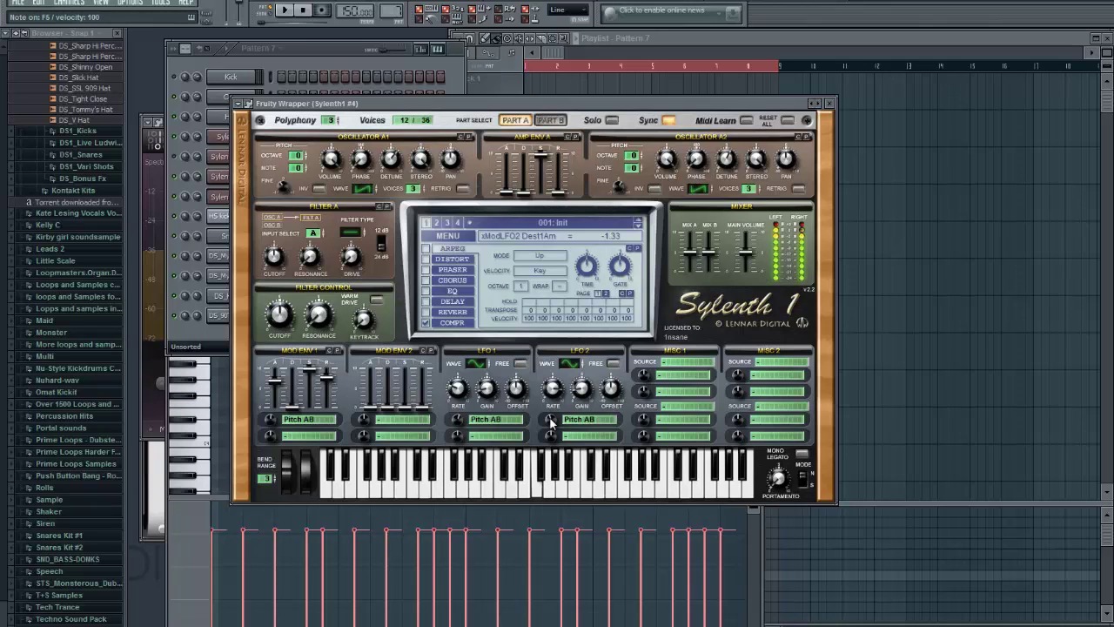
pyautogui.press('space')
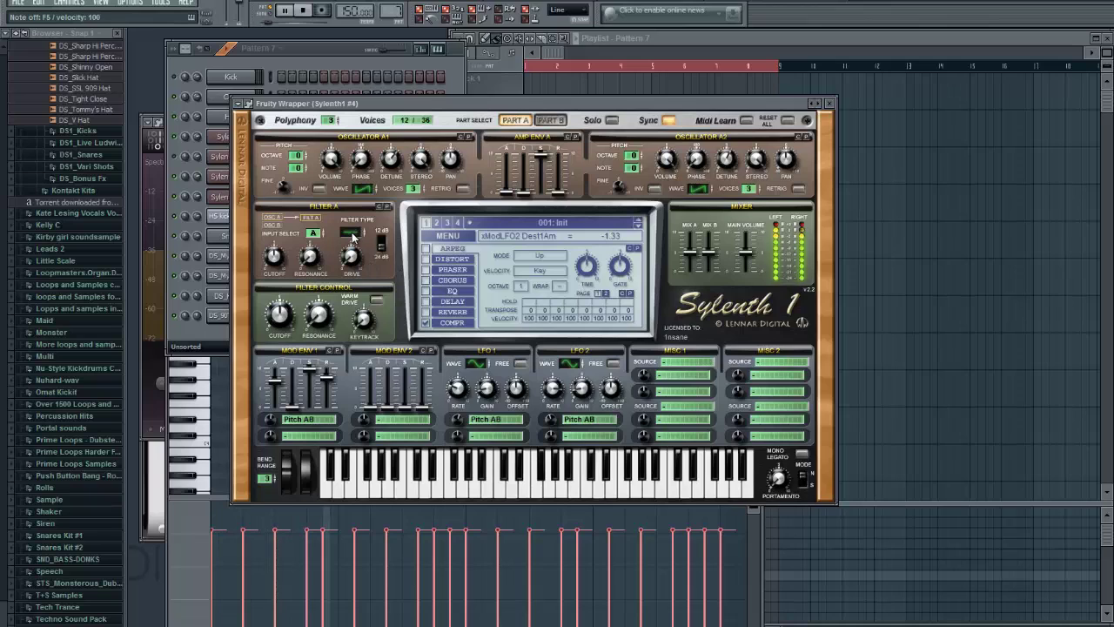
# Step: Route LFO 2's second slot to Cutoff AB at an amount of about 2.86, with Filters A and B set to Lowpass
pyautogui.click(568, 436)
pyautogui.click(672, 486)
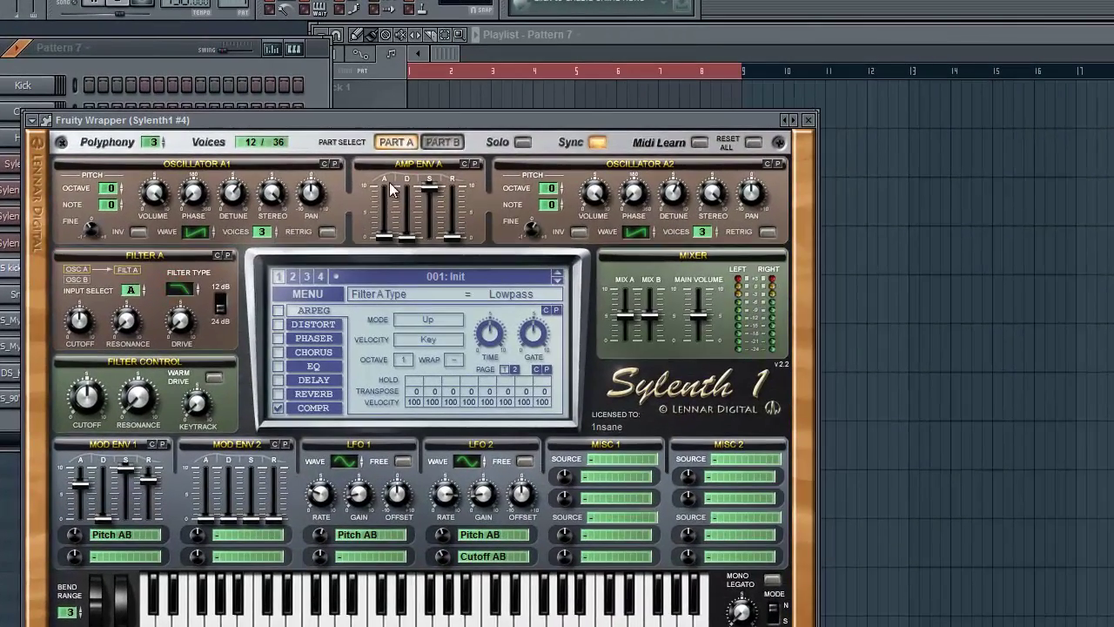
pyautogui.click(441, 142)
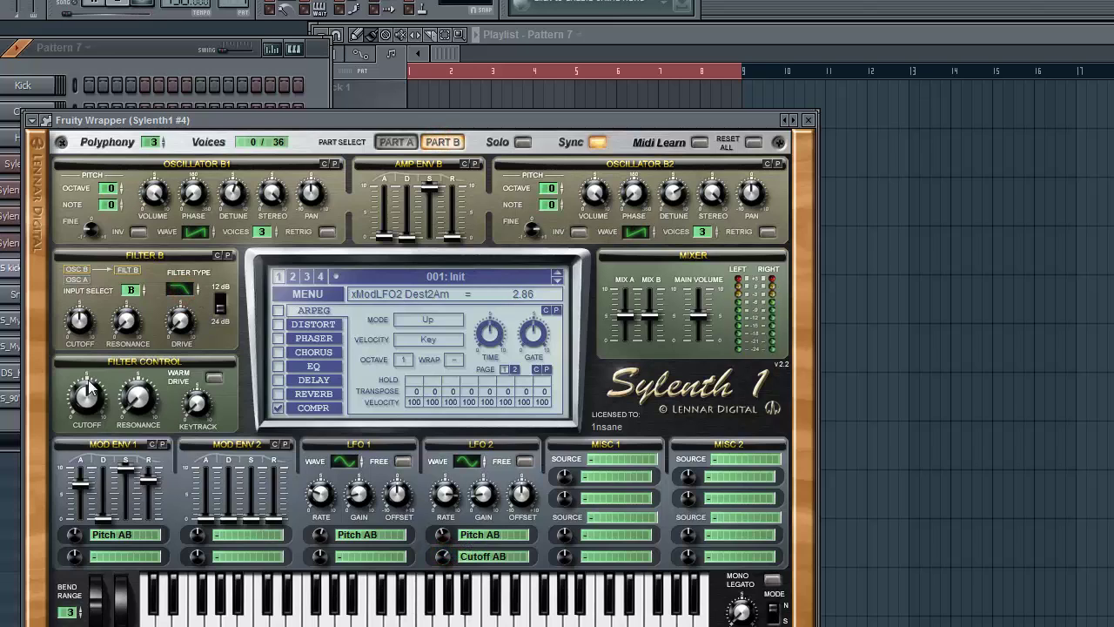
# Step: Sweep the Filter Control cutoff across low and high frequencies and adjust the resonance while the lead plays
pyautogui.moveTo(90, 389); pyautogui.dragTo(93, 474)
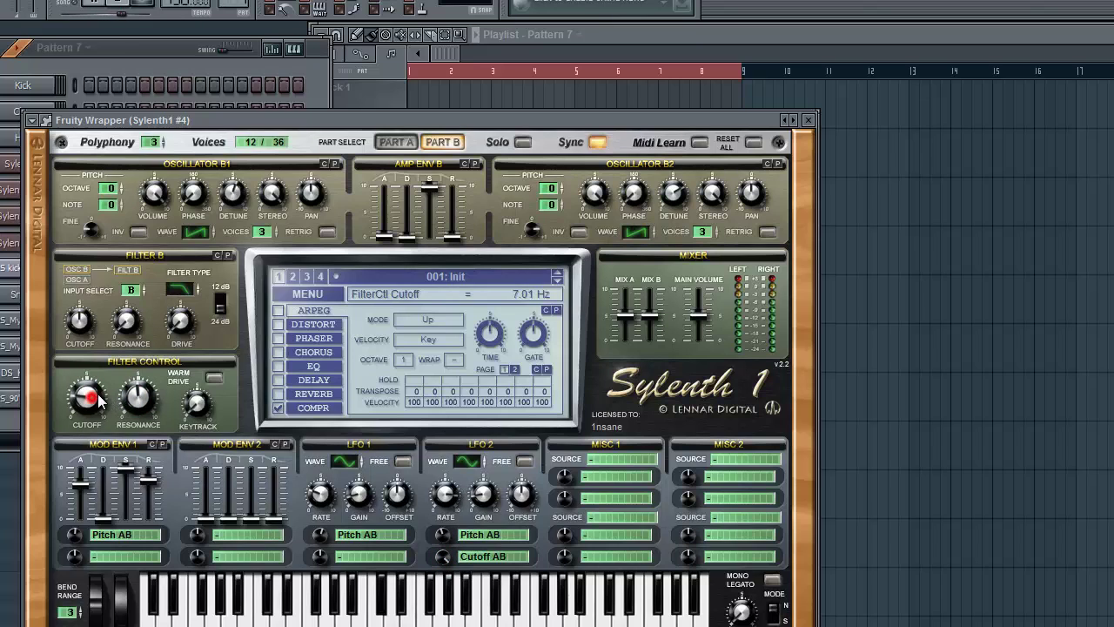
pyautogui.moveTo(98, 398)
pyautogui.mouseDown()
pyautogui.moveTo(108, 397)
pyautogui.moveTo(88, 403)
pyautogui.moveTo(108, 389)
pyautogui.mouseUp()
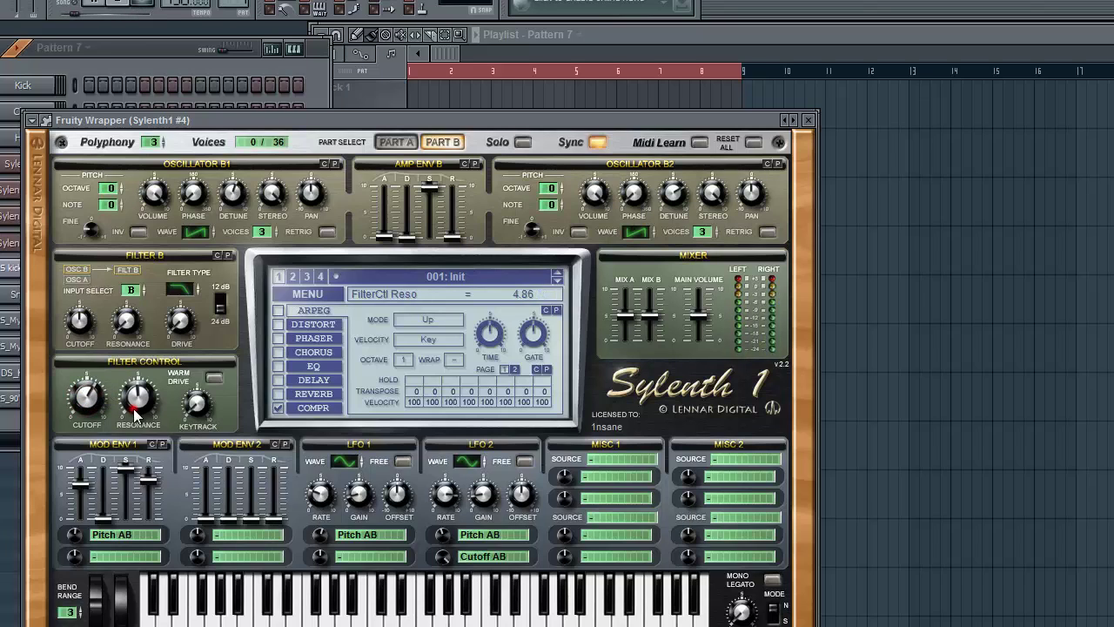
pyautogui.click(104, 406)
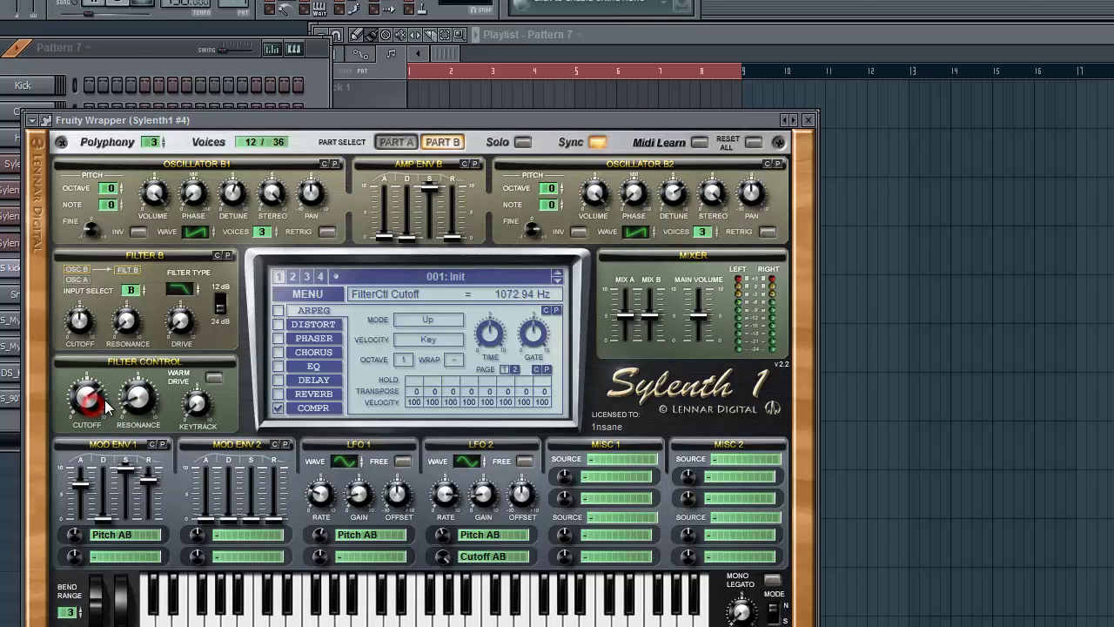
pyautogui.moveTo(80, 397); pyautogui.dragTo(80, 390)
pyautogui.moveTo(105, 389)
pyautogui.mouseDown()
pyautogui.moveTo(102, 398)
pyautogui.moveTo(107, 390)
pyautogui.mouseUp()
# Step: Set the Filter Control keytrack to 10 and cutoff to about 146 Hz, and turn on Warm Drive
pyautogui.moveTo(200, 412); pyautogui.dragTo(280, 166)
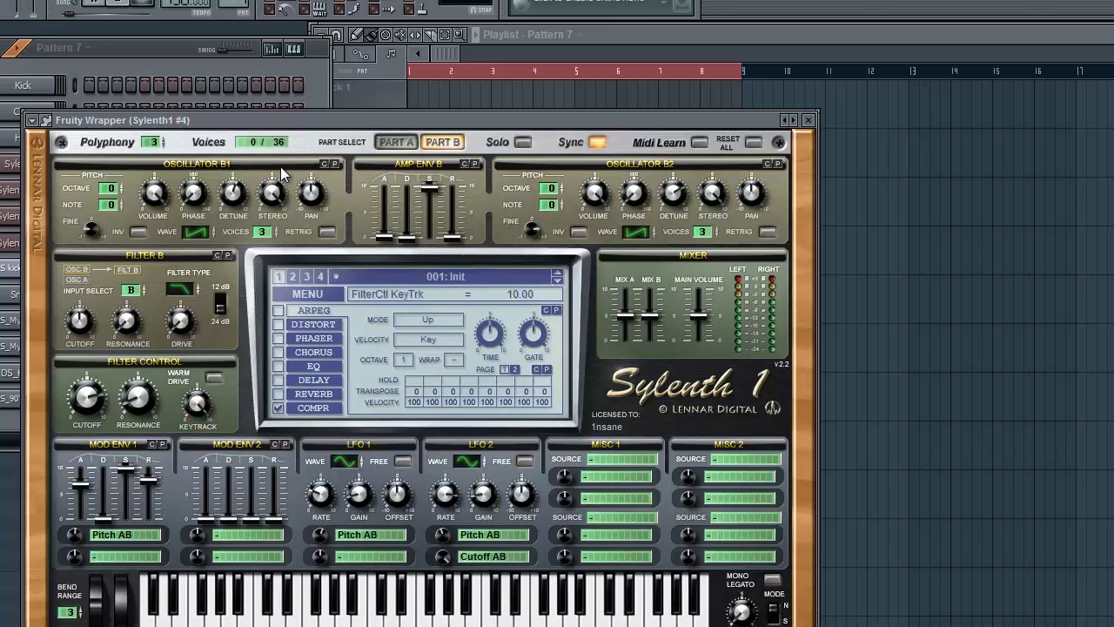
pyautogui.moveTo(87, 397); pyautogui.dragTo(79, 435)
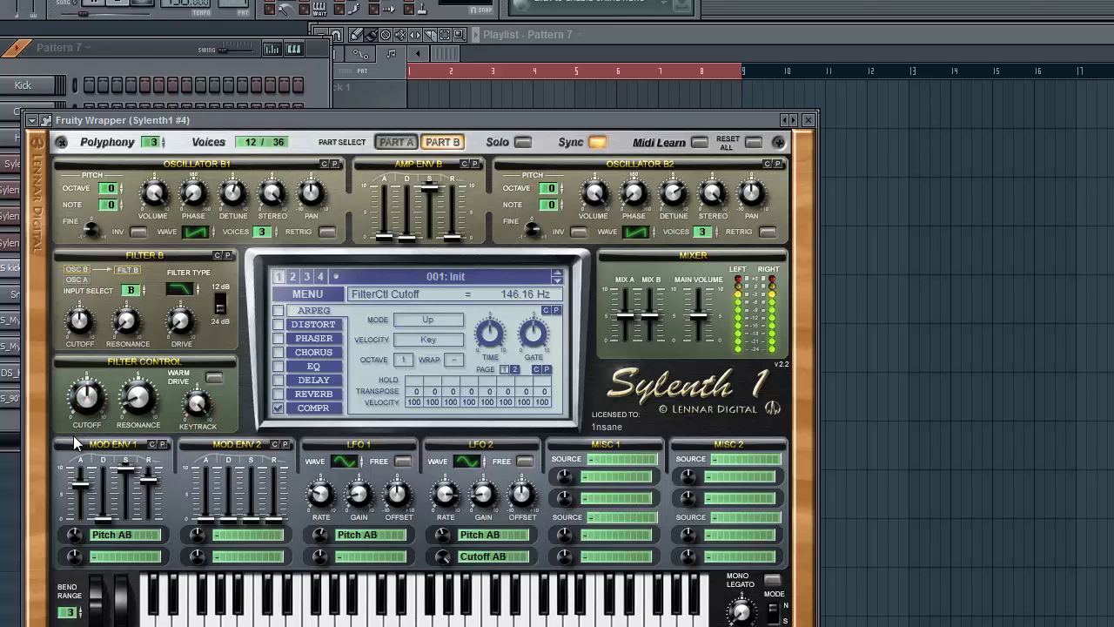
pyautogui.click(209, 379)
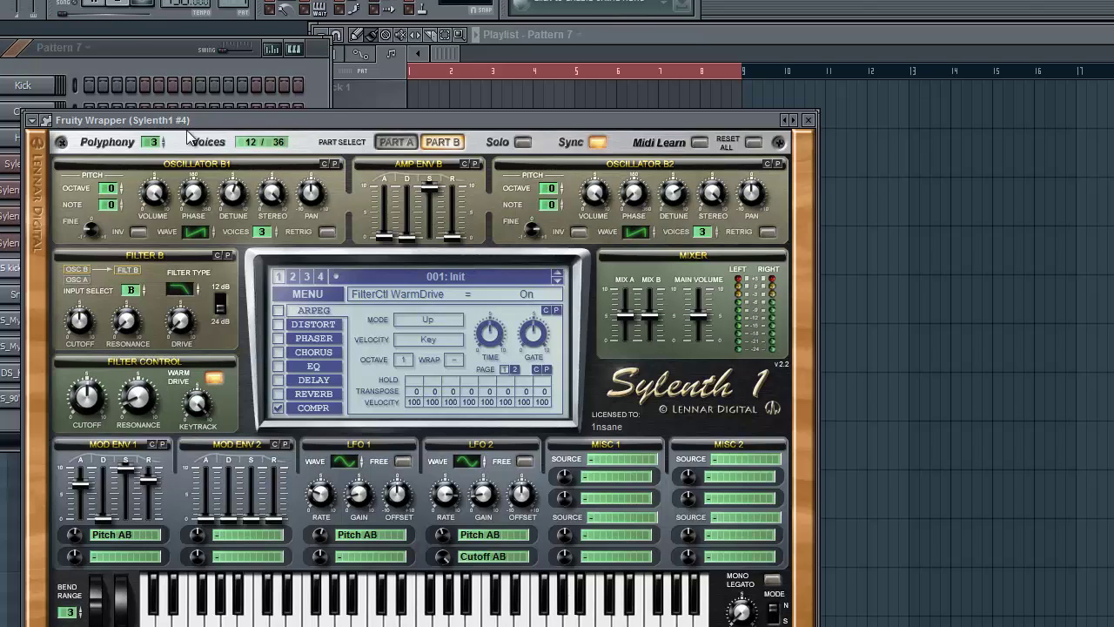
# Step: Switch playback to song mode and bring the playlist to the front
pyautogui.click(140, 56)
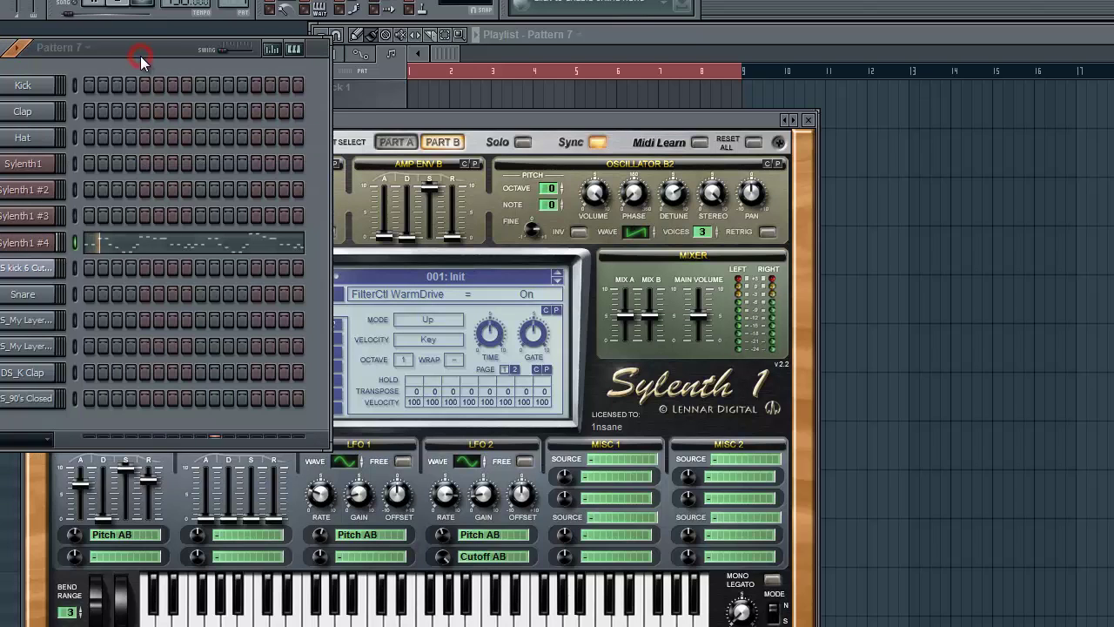
pyautogui.click(54, 7)
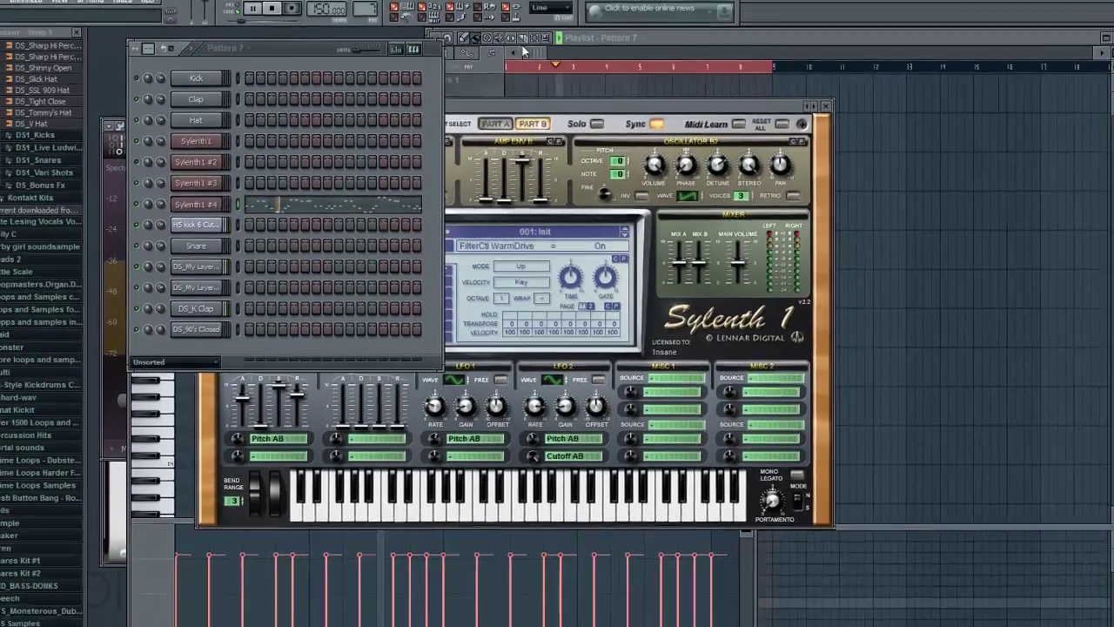
pyautogui.click(430, 38)
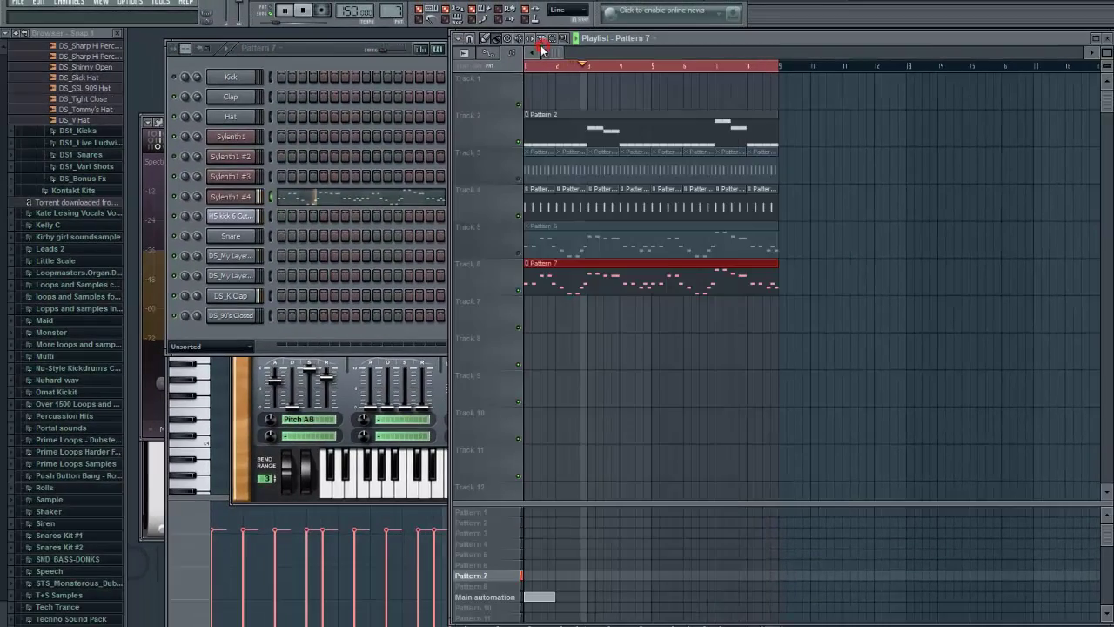
# Step: Compare the Pattern 6 and Pattern 7 leads by swapping their track mutes during playback, ending with only Pattern 7 active
pyautogui.click(518, 290)
pyautogui.press('space')
pyautogui.click(518, 253)
pyautogui.press('space')
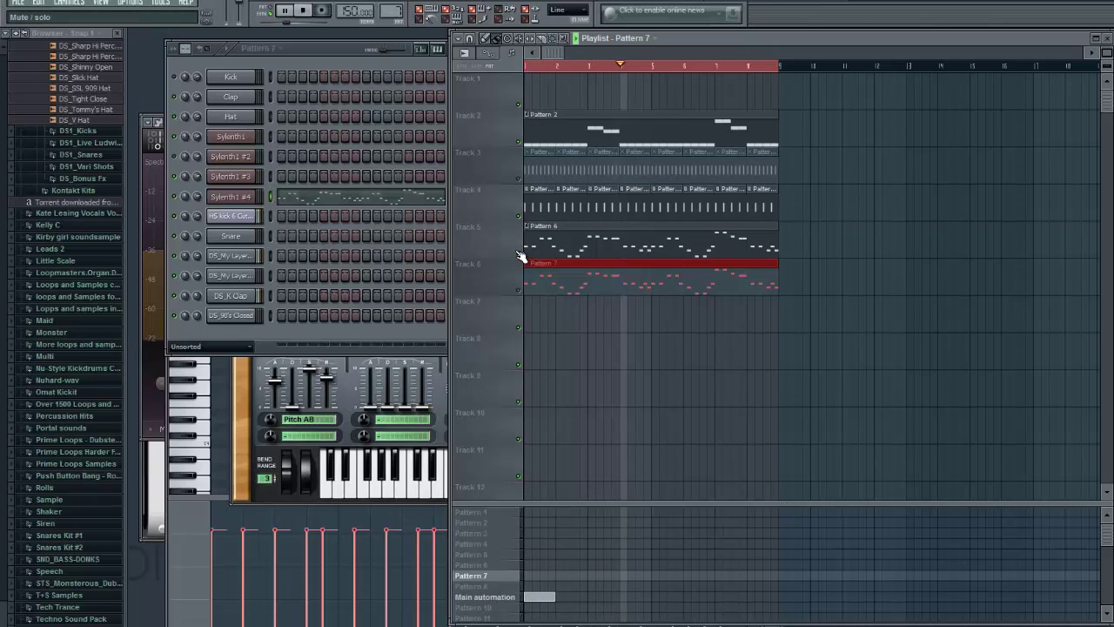
pyautogui.click(517, 251)
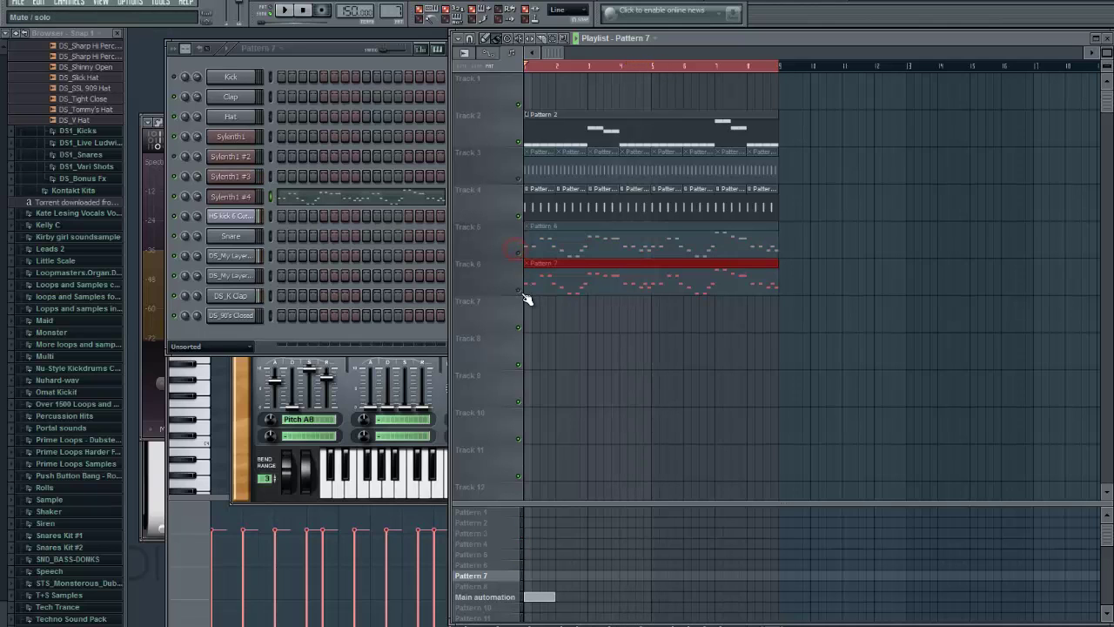
pyautogui.click(518, 290)
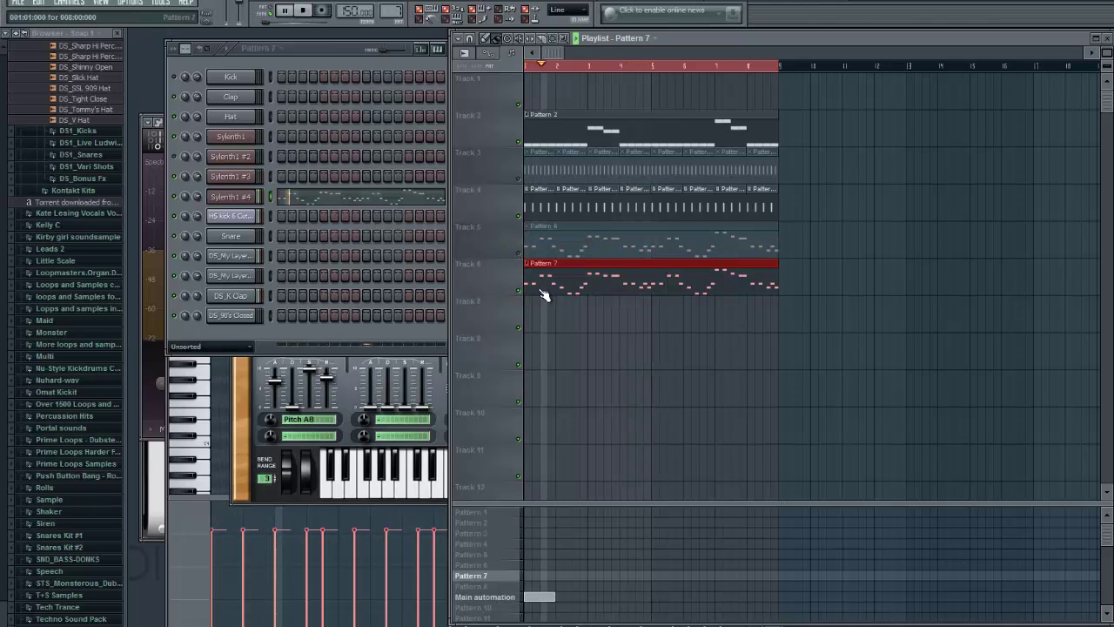
# Step: Reopen Sylenth1 #4 and set the Filter Control cutoff to about 100 Hz
pyautogui.click(228, 202)
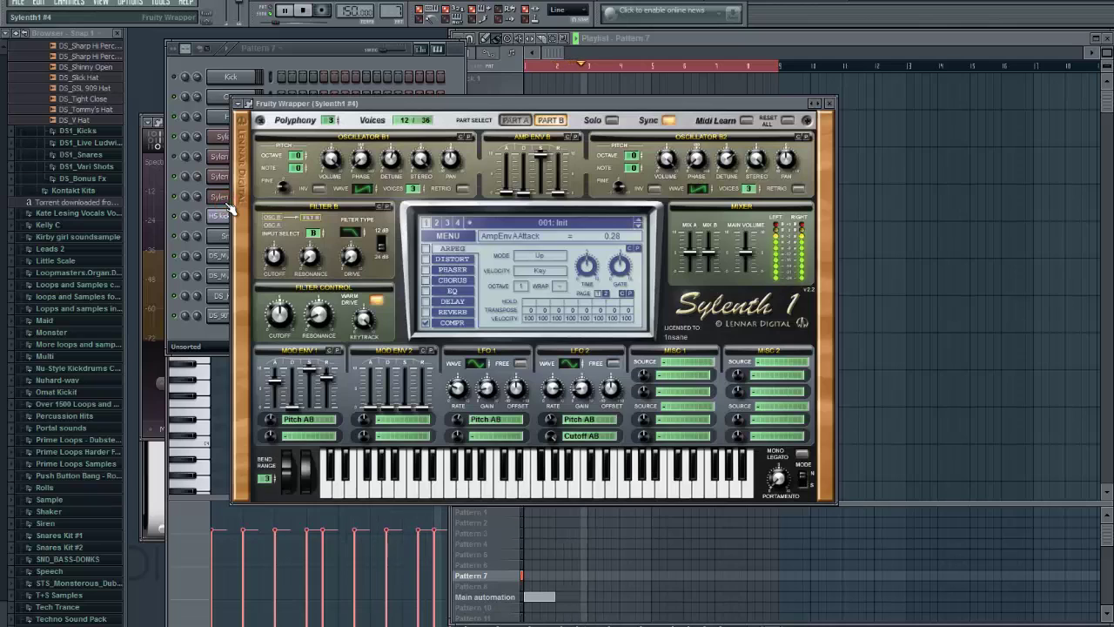
pyautogui.click(280, 322)
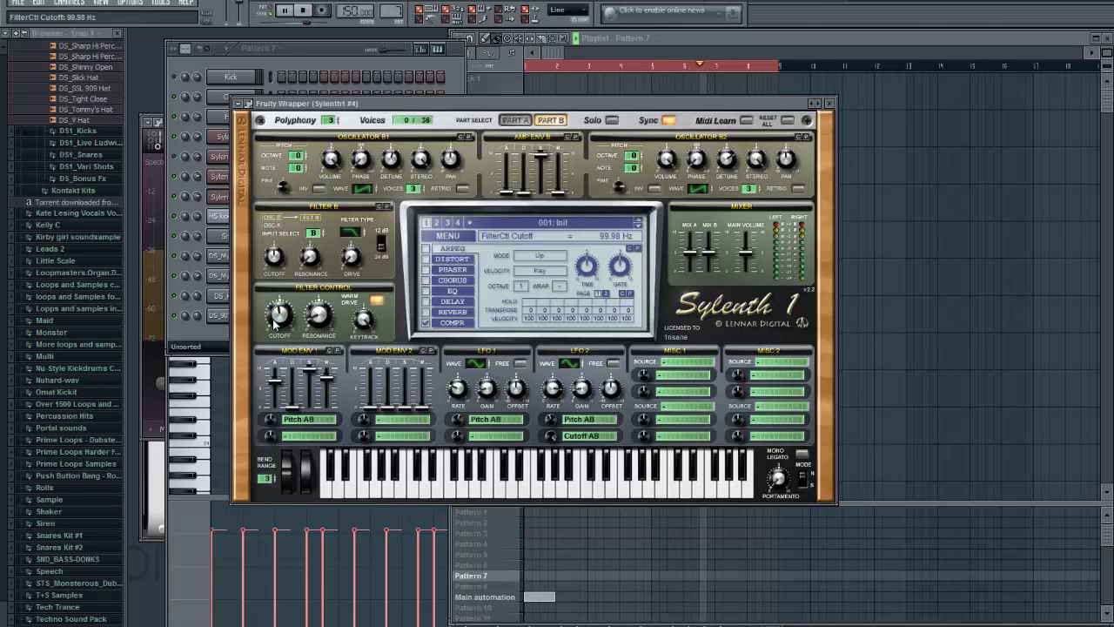
# Step: Try 4 voices on the Part B oscillators, and reduce all Part A and Part B oscillators to 2 voices
pyautogui.click(413, 189)
pyautogui.click(747, 189)
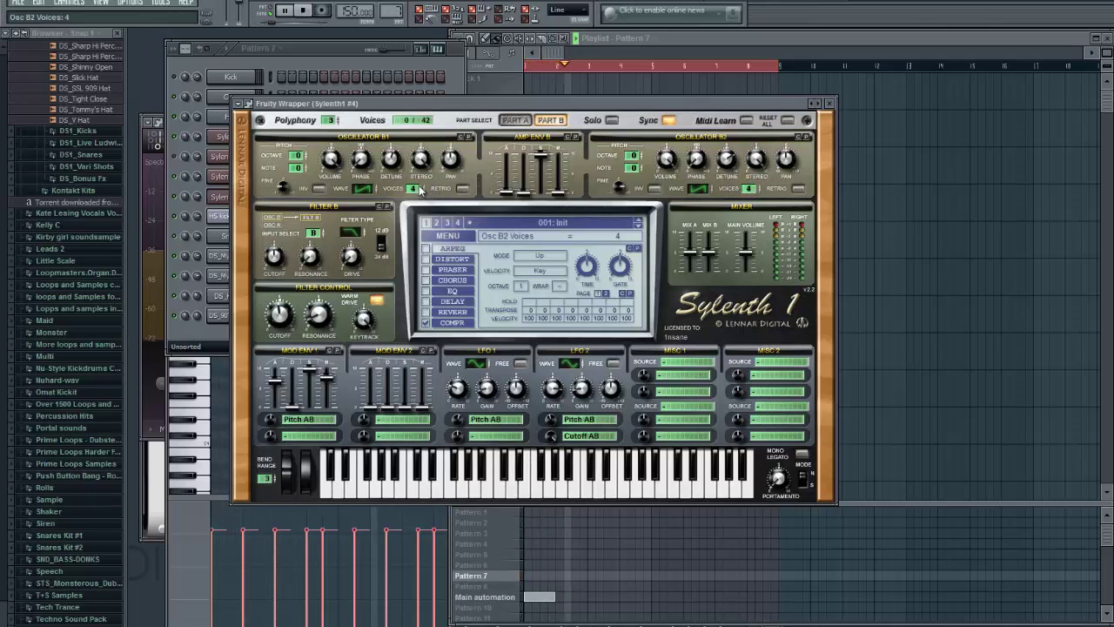
pyautogui.moveTo(415, 189); pyautogui.dragTo(415, 202)
pyautogui.moveTo(747, 189); pyautogui.dragTo(747, 200)
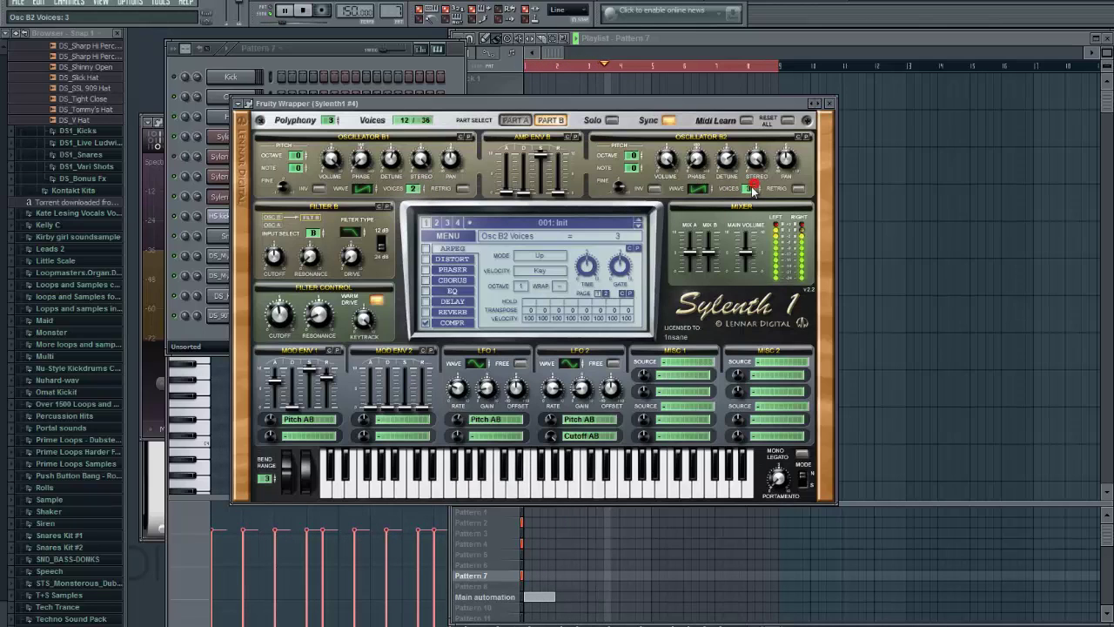
pyautogui.click(514, 121)
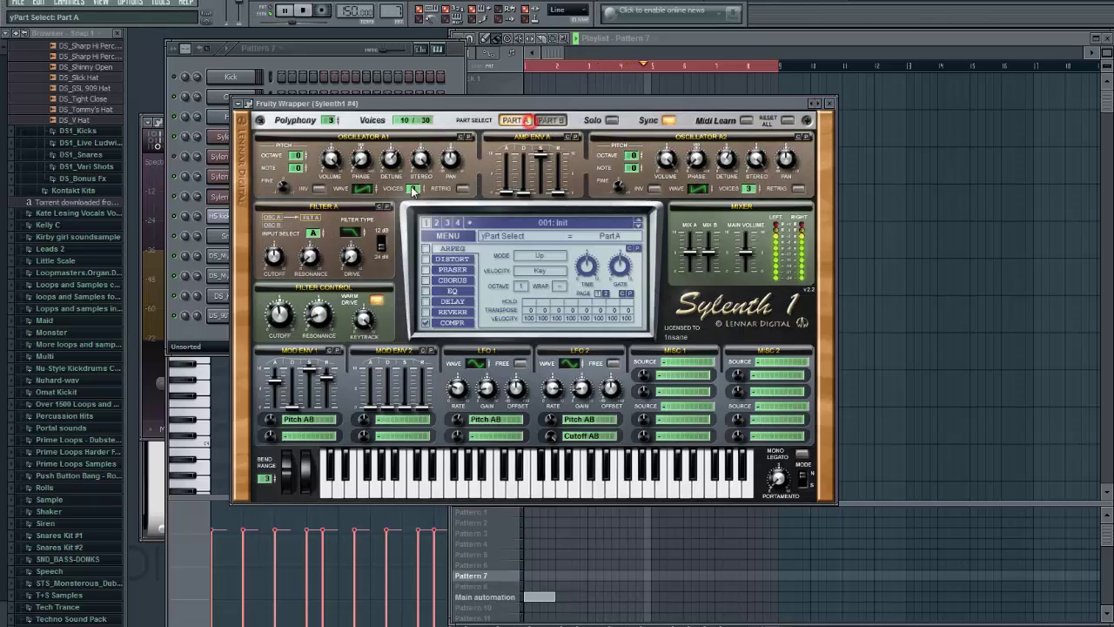
pyautogui.moveTo(420, 209); pyautogui.dragTo(424, 206)
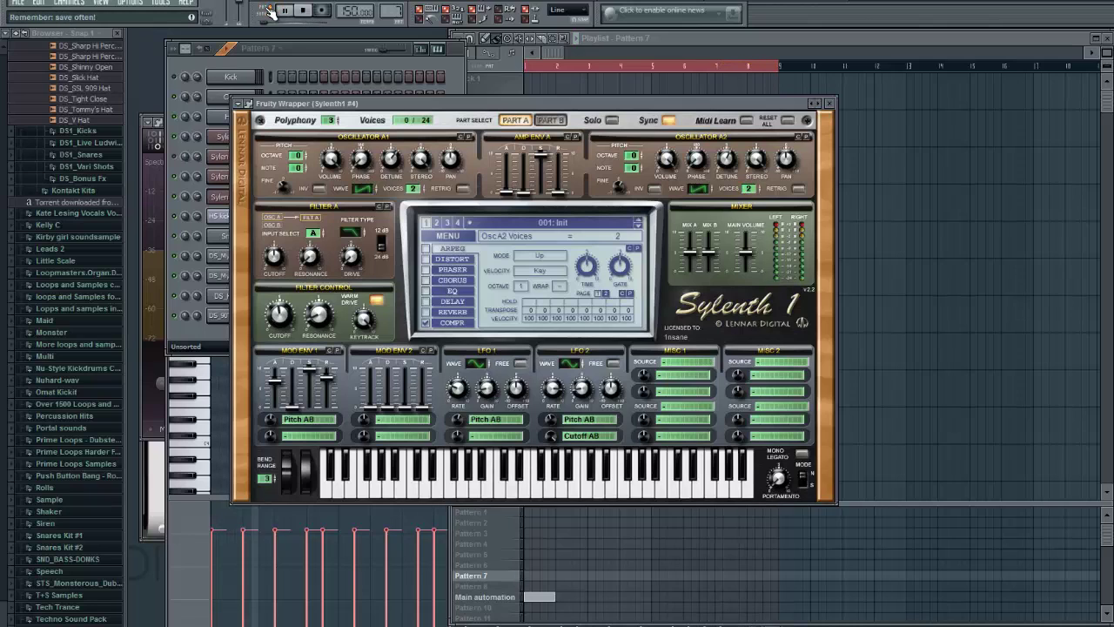
# Step: Raise Oscillator B2's octave to +1 in Part B
pyautogui.click(550, 121)
pyautogui.moveTo(633, 157); pyautogui.dragTo(633, 147)
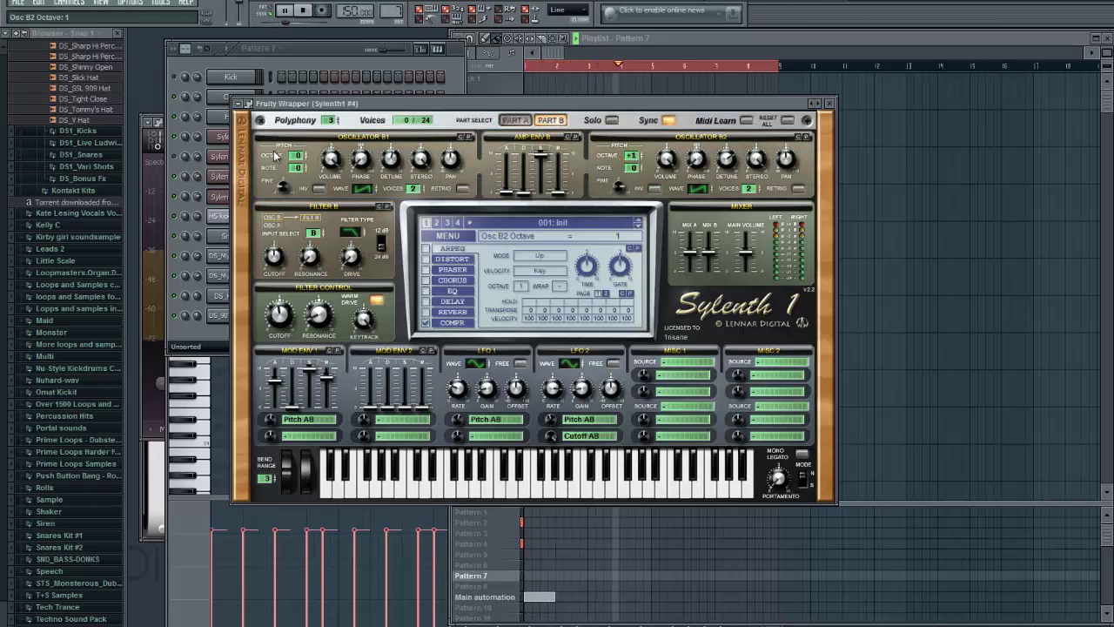
# Step: Try octave and note shifts on Oscillator B1, including a note of +4, and reset both to 0
pyautogui.moveTo(298, 167); pyautogui.dragTo(324, 157)
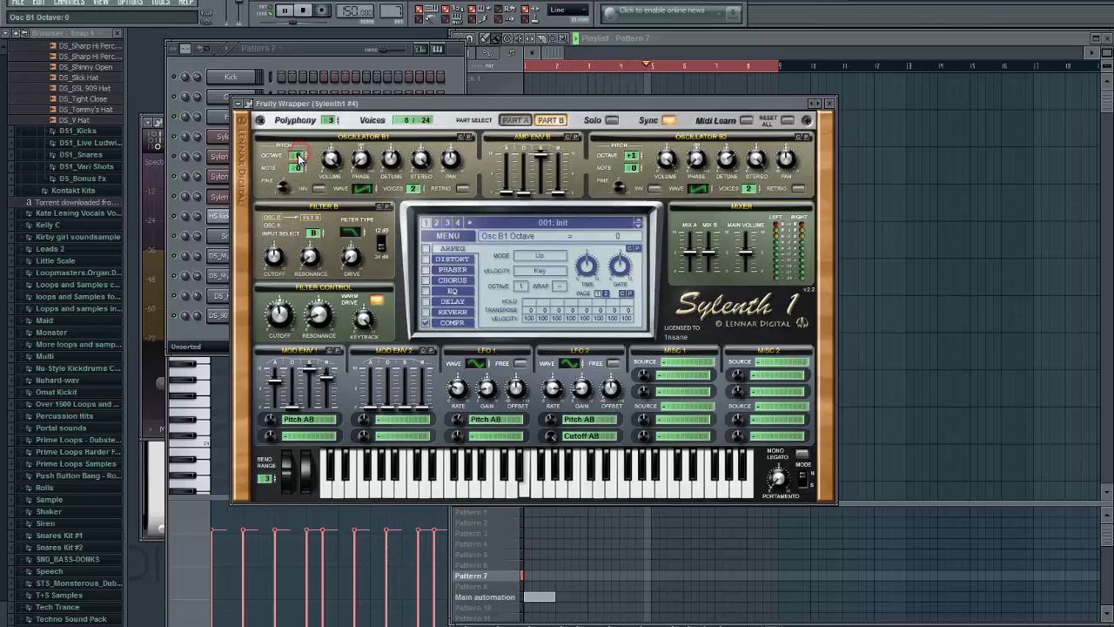
pyautogui.moveTo(300, 167)
pyautogui.mouseDown()
pyautogui.moveTo(323, 159)
pyautogui.moveTo(298, 178)
pyautogui.mouseUp()
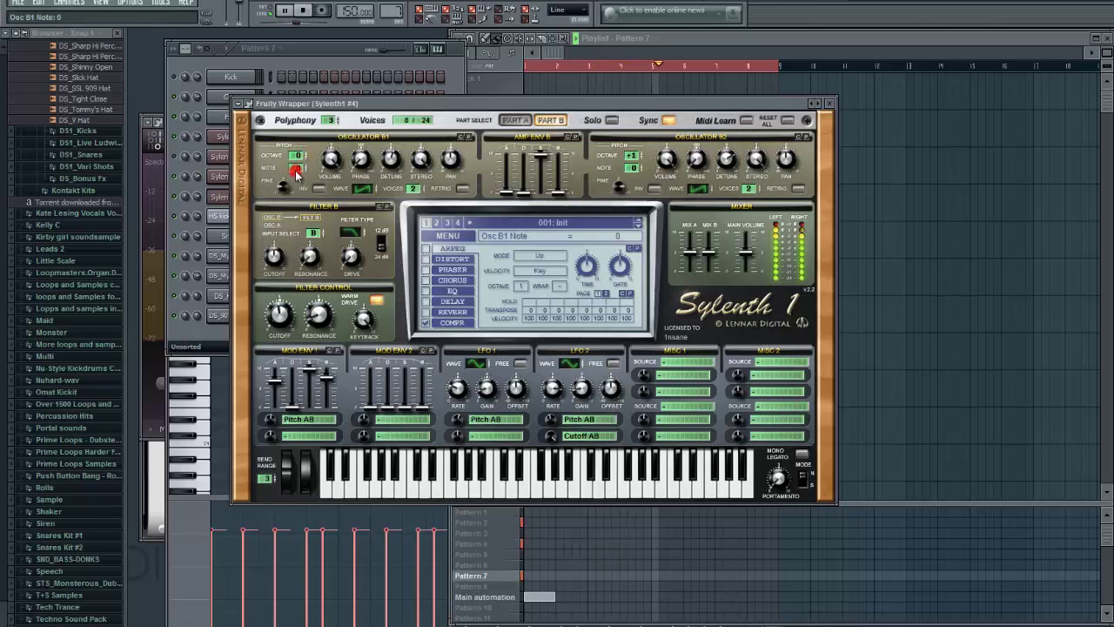
pyautogui.moveTo(295, 171); pyautogui.dragTo(305, 166)
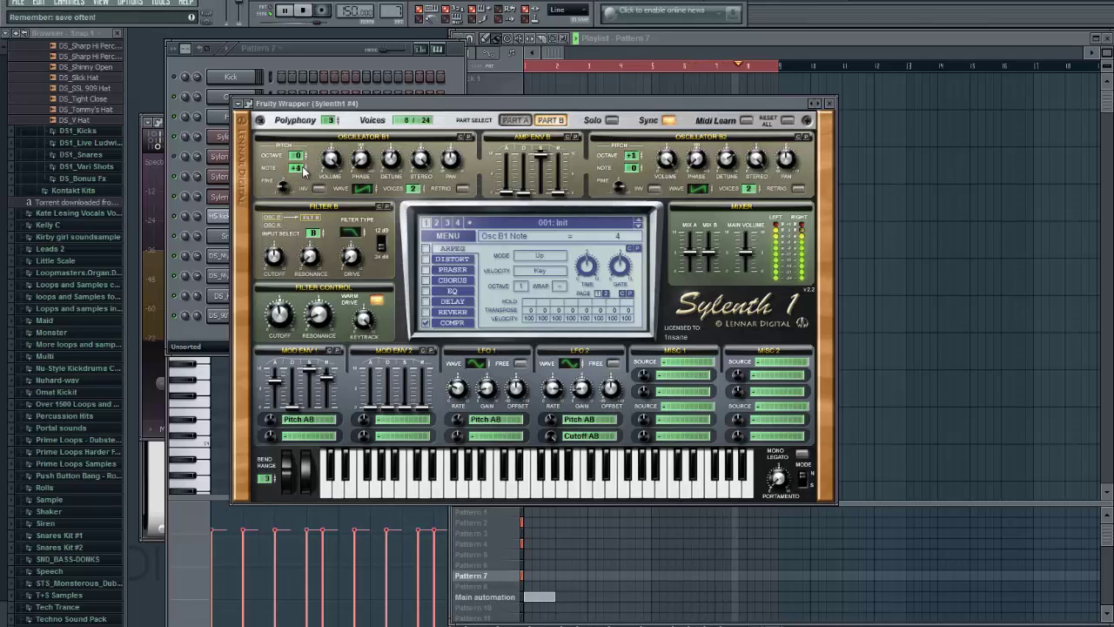
pyautogui.moveTo(294, 169); pyautogui.dragTo(295, 172)
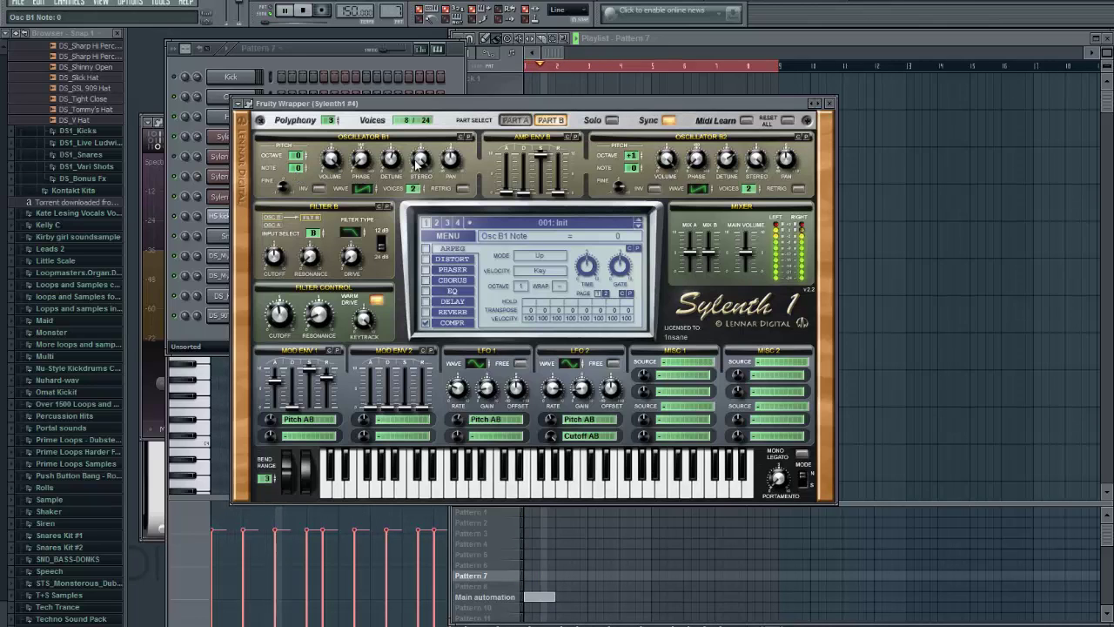
# Step: Try Retrig on both Part A oscillators and turn it back off
pyautogui.click(524, 120)
pyautogui.click(462, 188)
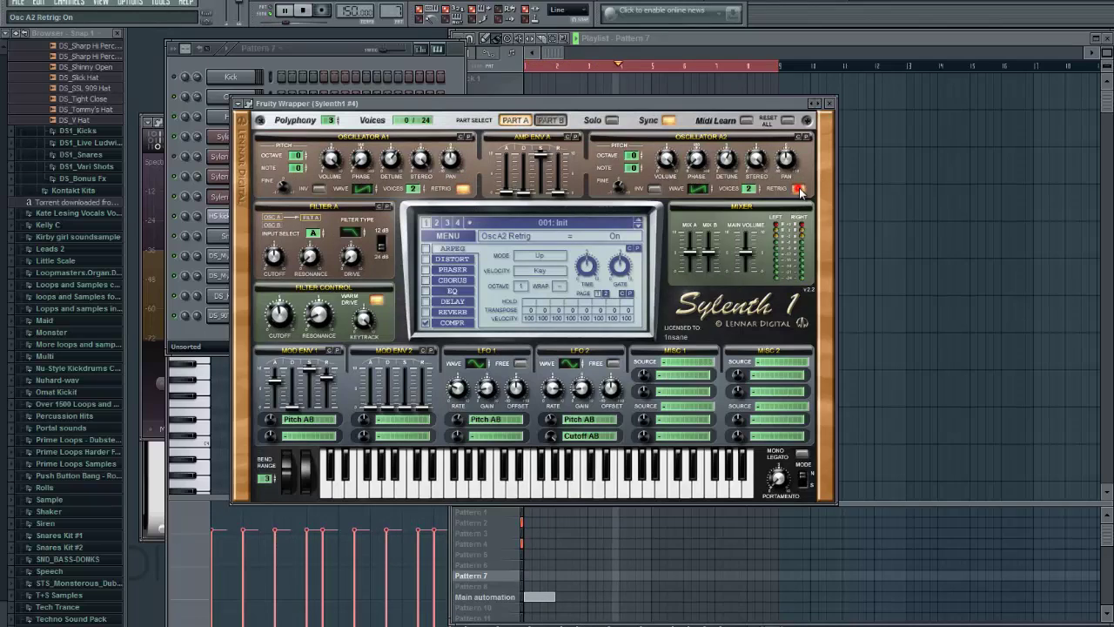
pyautogui.click(800, 190)
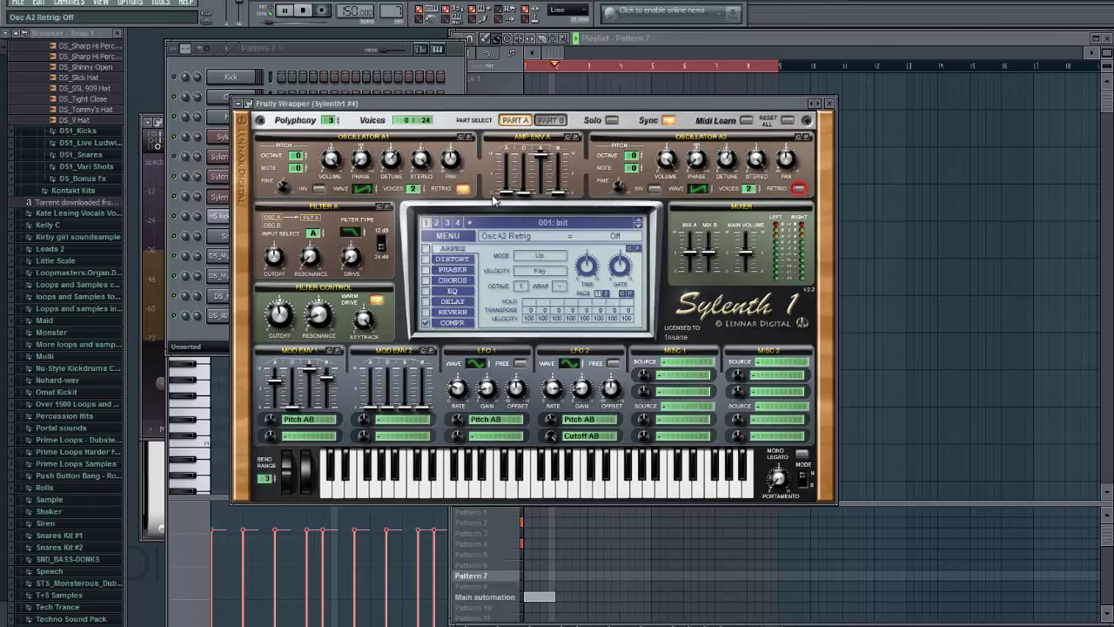
pyautogui.click(464, 188)
# Step: Try the Retrig and Invert switches on the Part B oscillators, and set LFO 1's Pitch AB modulation amount to 0.67
pyautogui.click(550, 120)
pyautogui.click(462, 189)
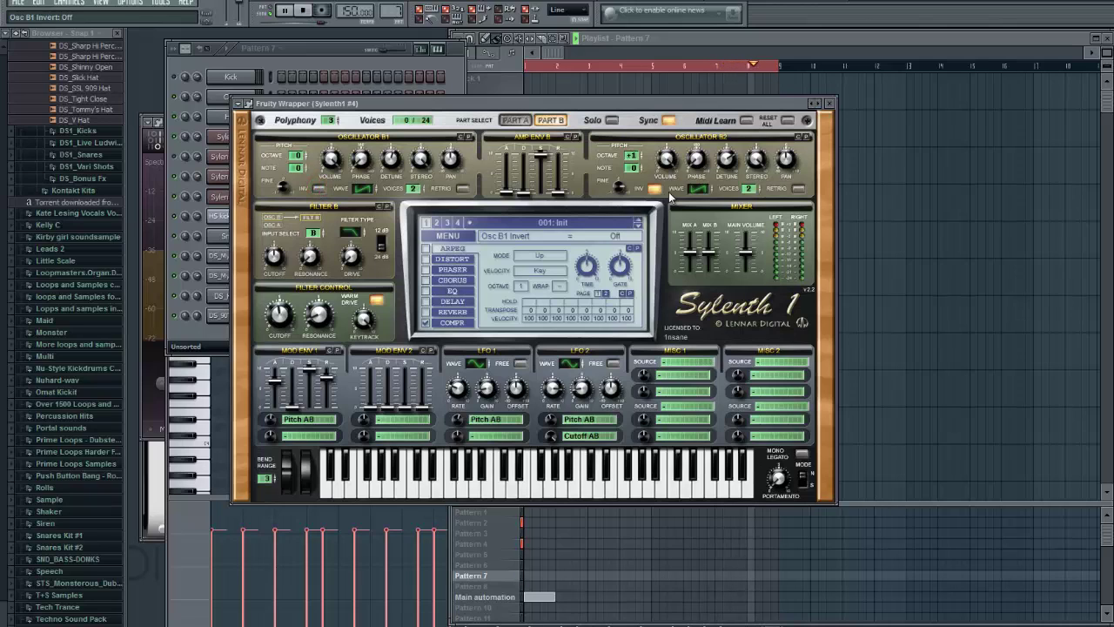
pyautogui.click(454, 423)
pyautogui.moveTo(454, 424); pyautogui.dragTo(452, 424)
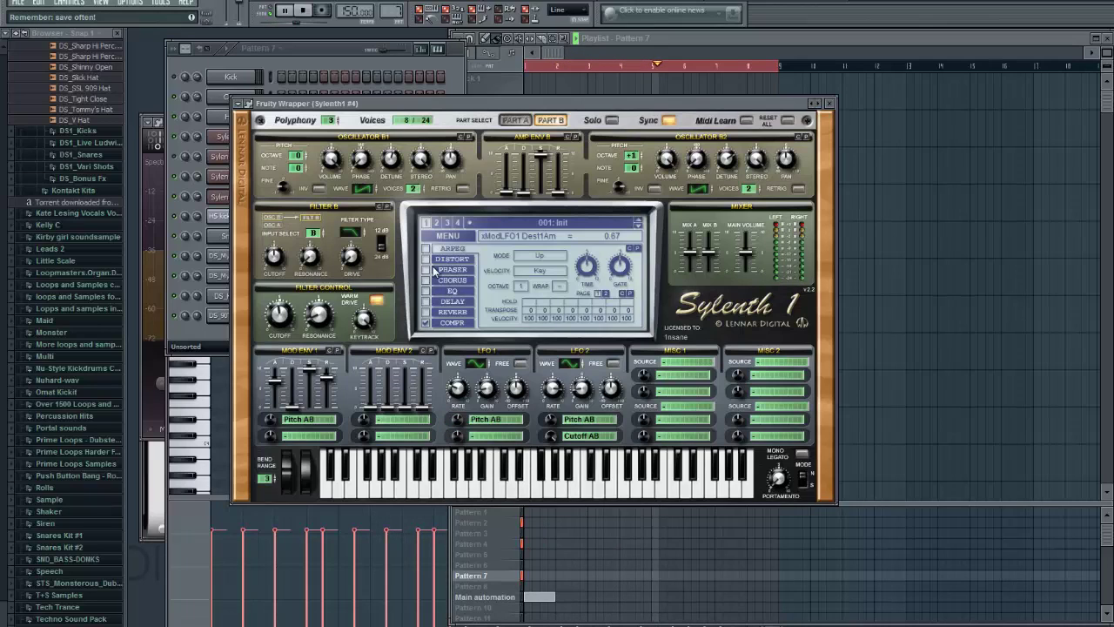
# Step: Try BitCrush distortion with the amount at 8.05, and switch the distortion back off
pyautogui.click(462, 260)
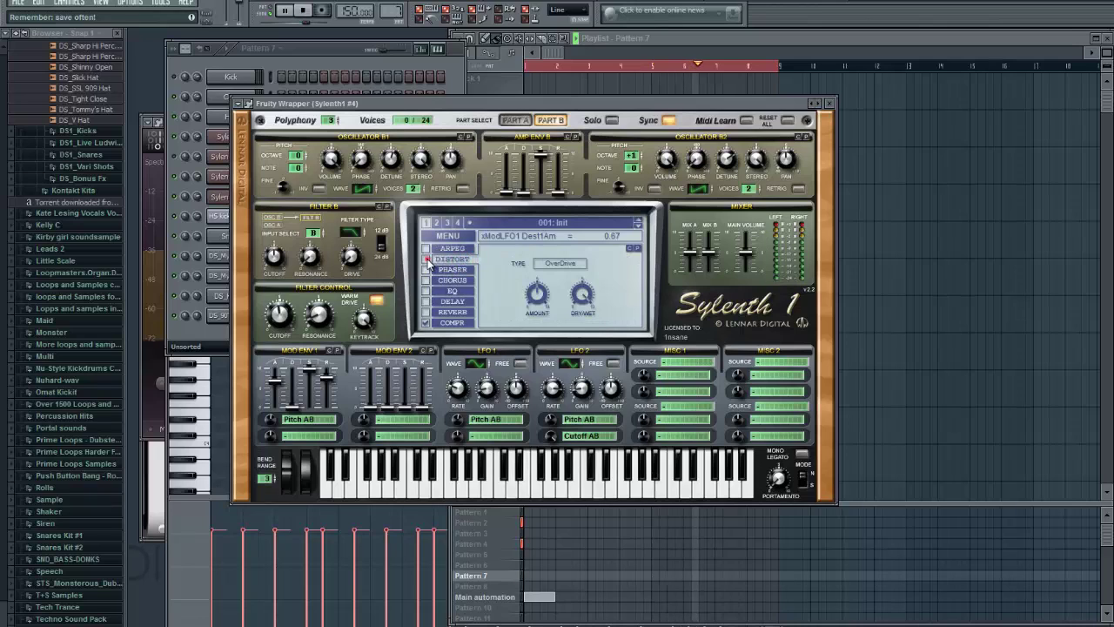
pyautogui.click(426, 259)
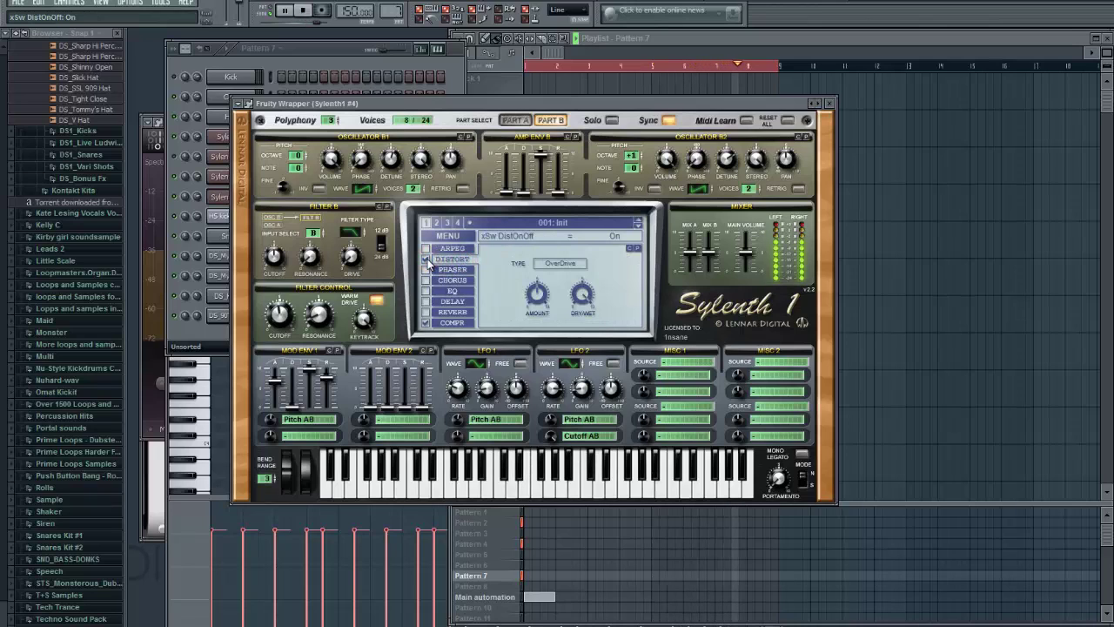
pyautogui.click(566, 263)
pyautogui.click(566, 263)
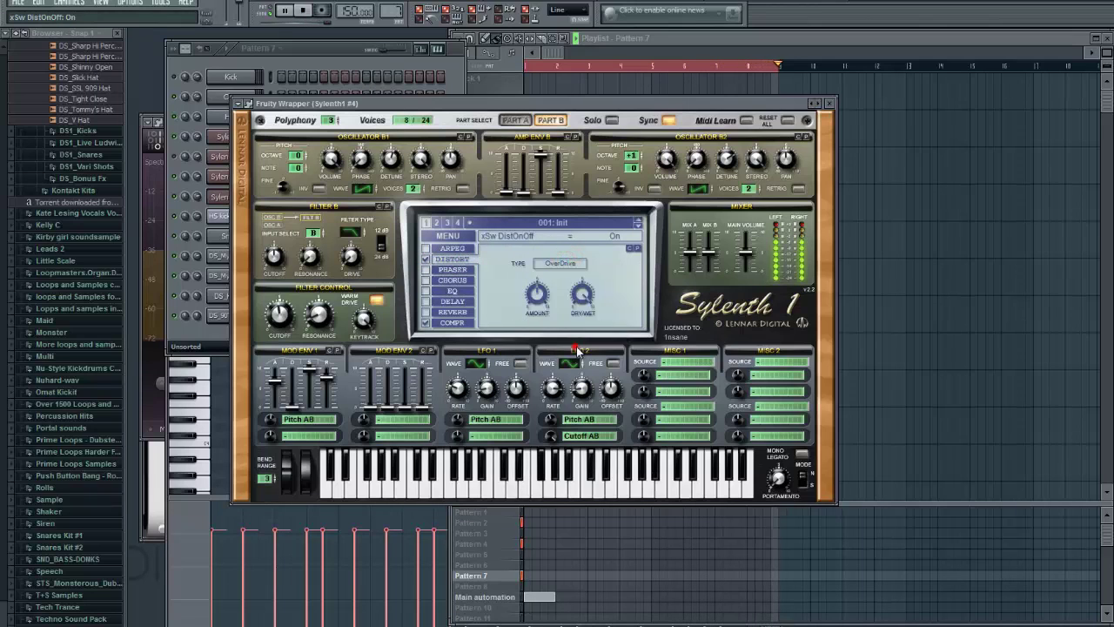
pyautogui.click(562, 263)
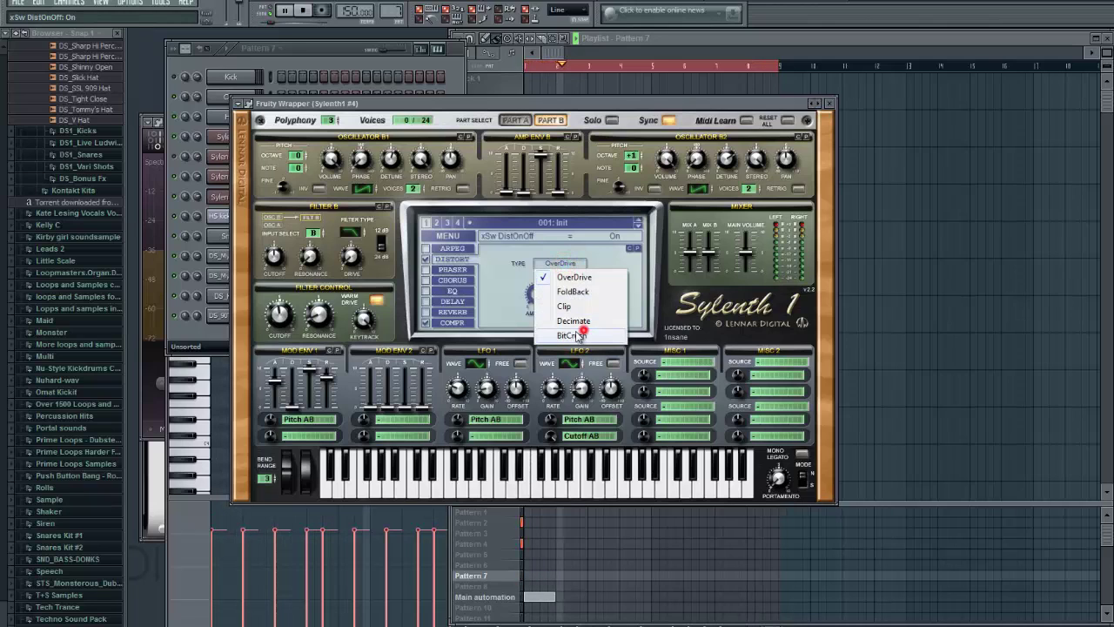
pyautogui.click(581, 336)
pyautogui.scroll(2, 558, 289)
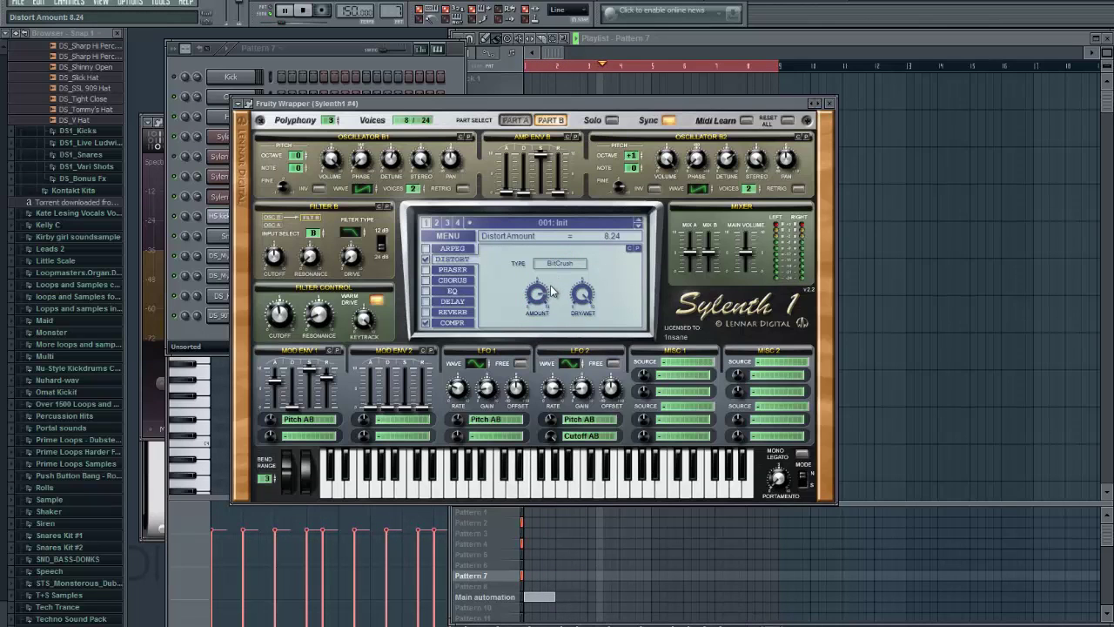
pyautogui.scroll(3, 554, 288)
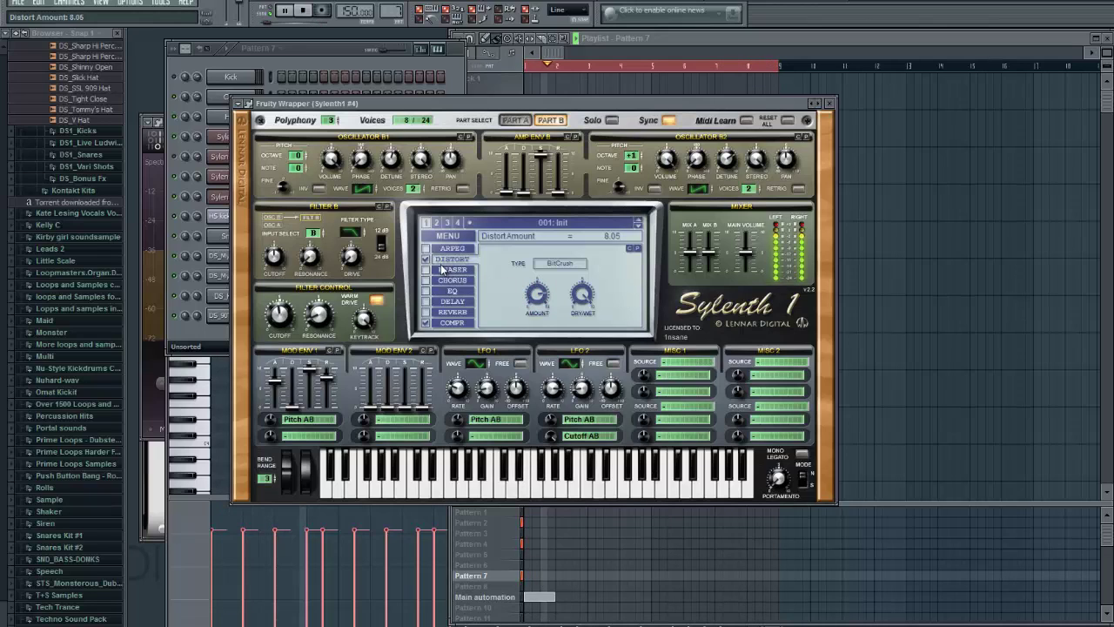
pyautogui.click(427, 259)
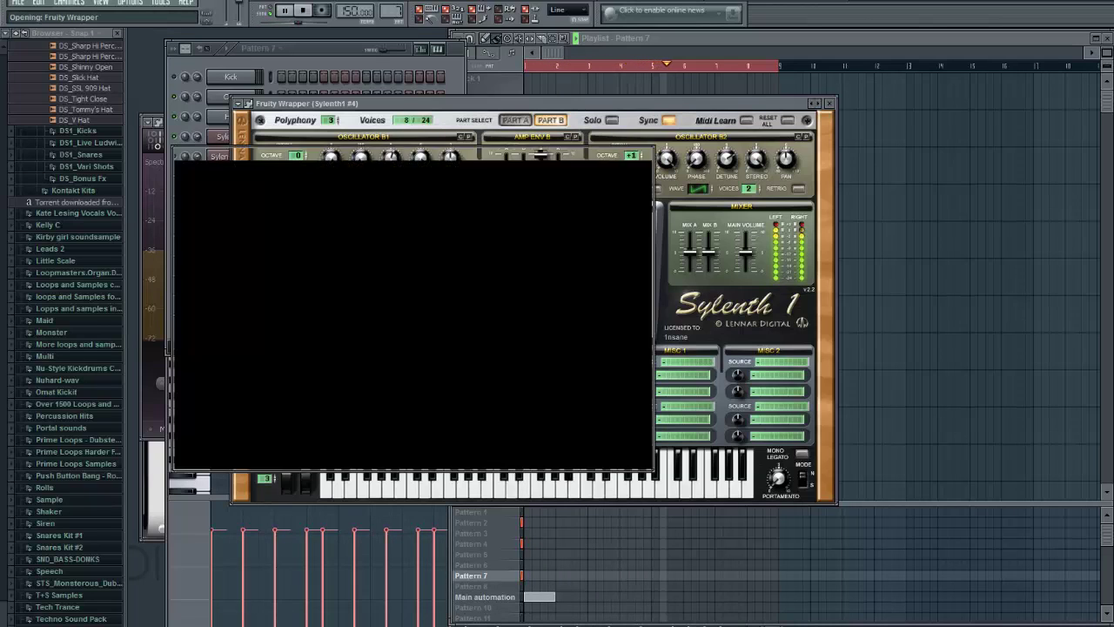
# Step: In Pro-Q, add a bell boost around 7.3 kHz and a high shelf of about +4.78 dB near 15.4 kHz, and lower the bell slightly
pyautogui.doubleClick(545, 282)
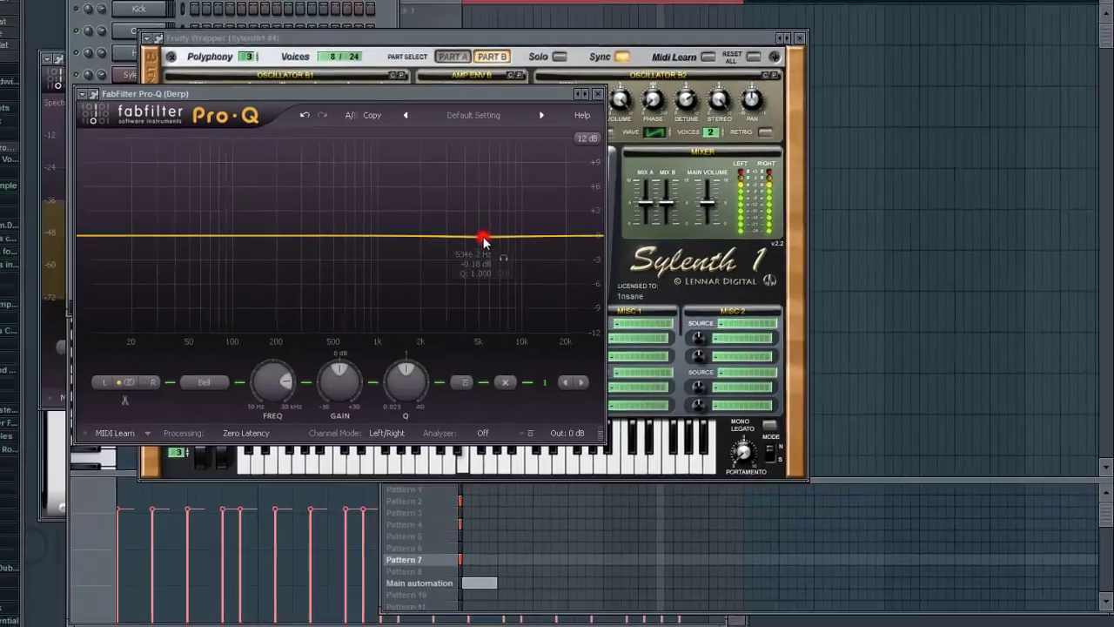
pyautogui.moveTo(545, 283); pyautogui.dragTo(565, 266)
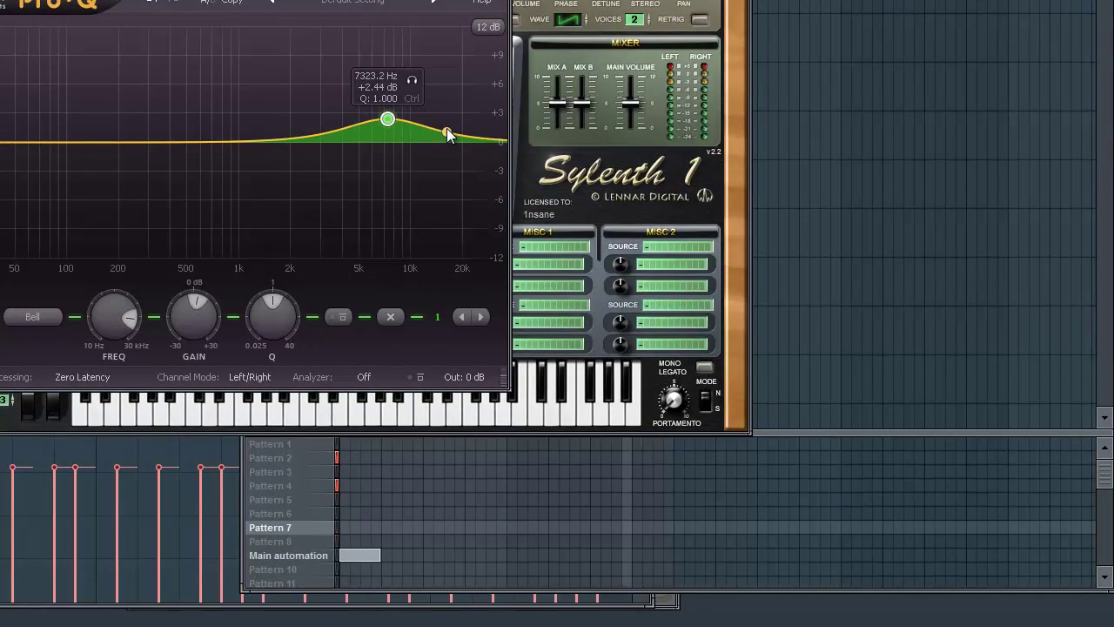
pyautogui.doubleClick(446, 130)
pyautogui.moveTo(446, 130); pyautogui.dragTo(445, 94)
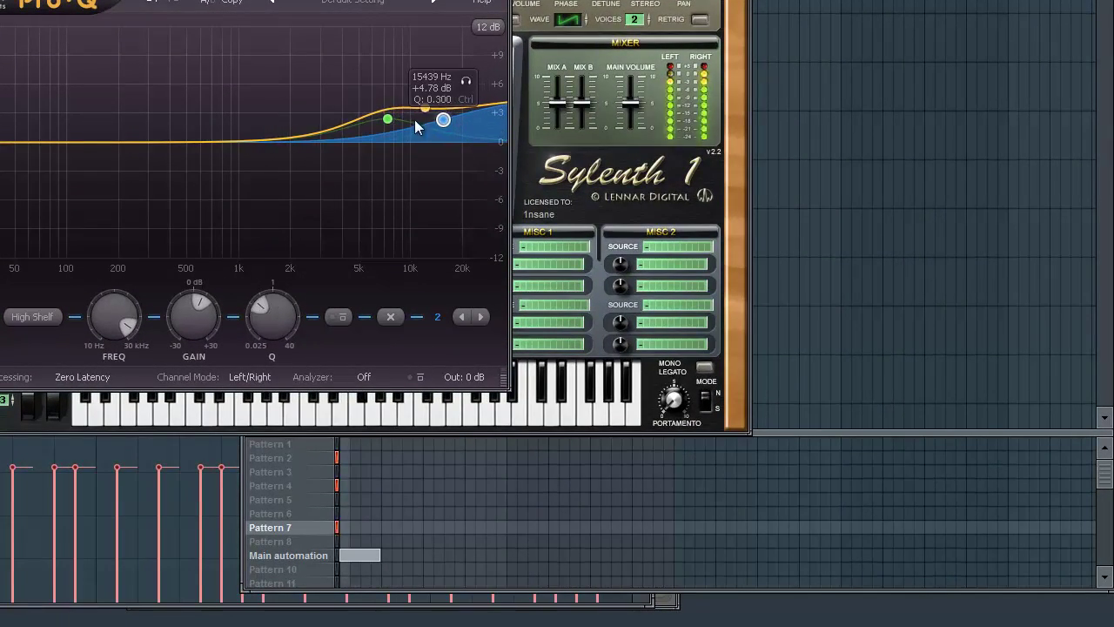
pyautogui.moveTo(388, 119); pyautogui.dragTo(364, 125)
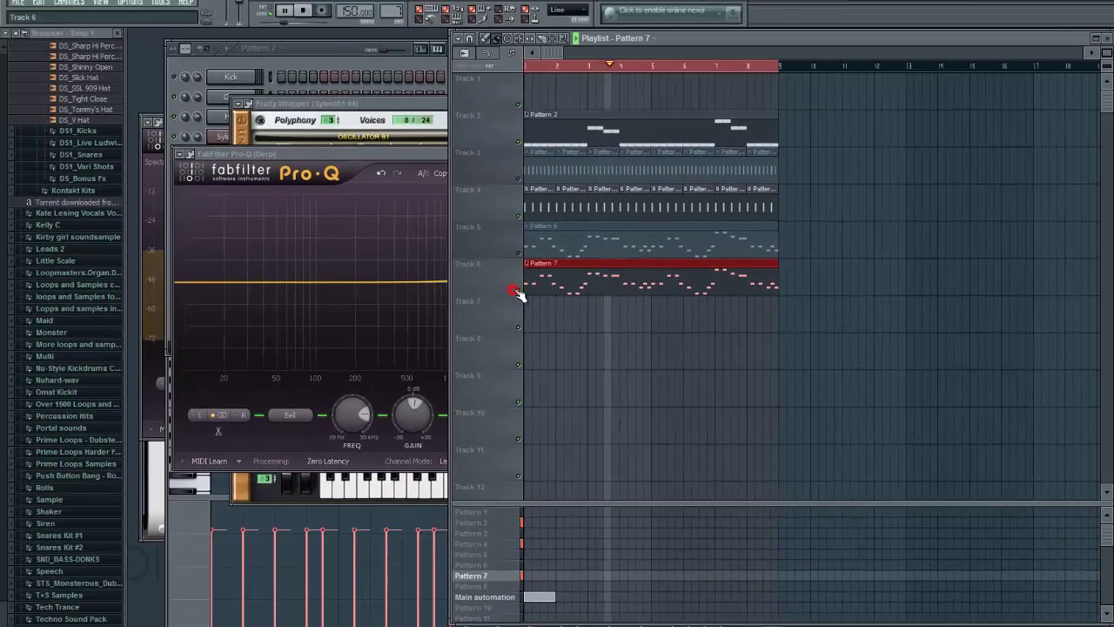
# Step: Mute Track 6, unmute Track 5, and restart the song playback
pyautogui.click(515, 290)
pyautogui.press('space')
pyautogui.click(516, 254)
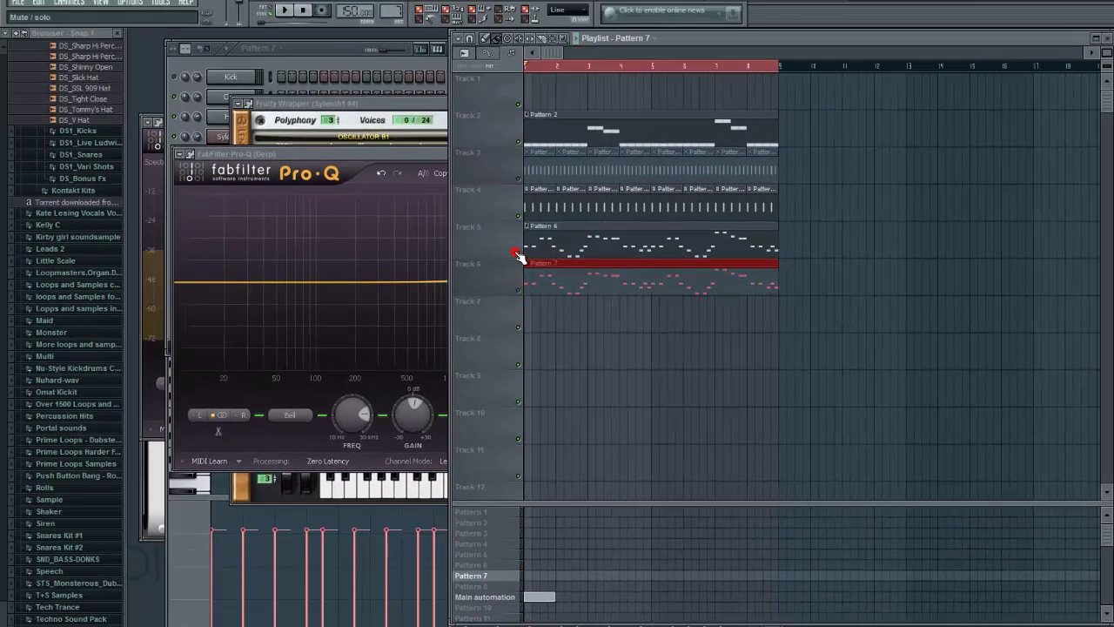
pyautogui.press('space')
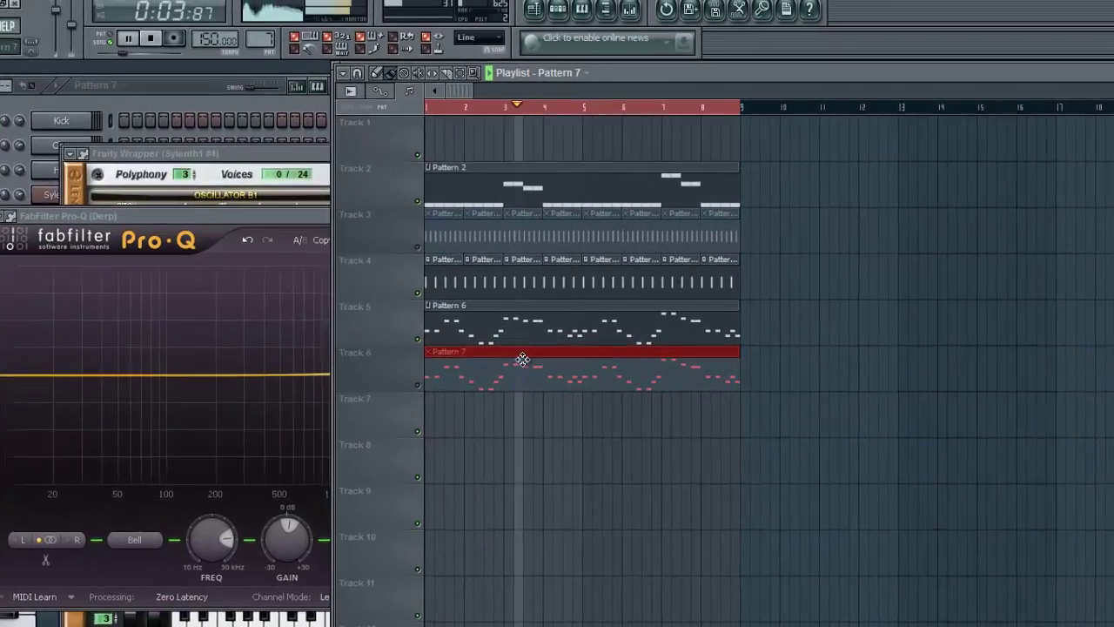
# Step: Duplicate the Pattern 7 clip onto Track 5 at bar 9, and place a second Pattern 2 clip at bar 9 on Track 2
pyautogui.hotkey('ctrl', 'b')
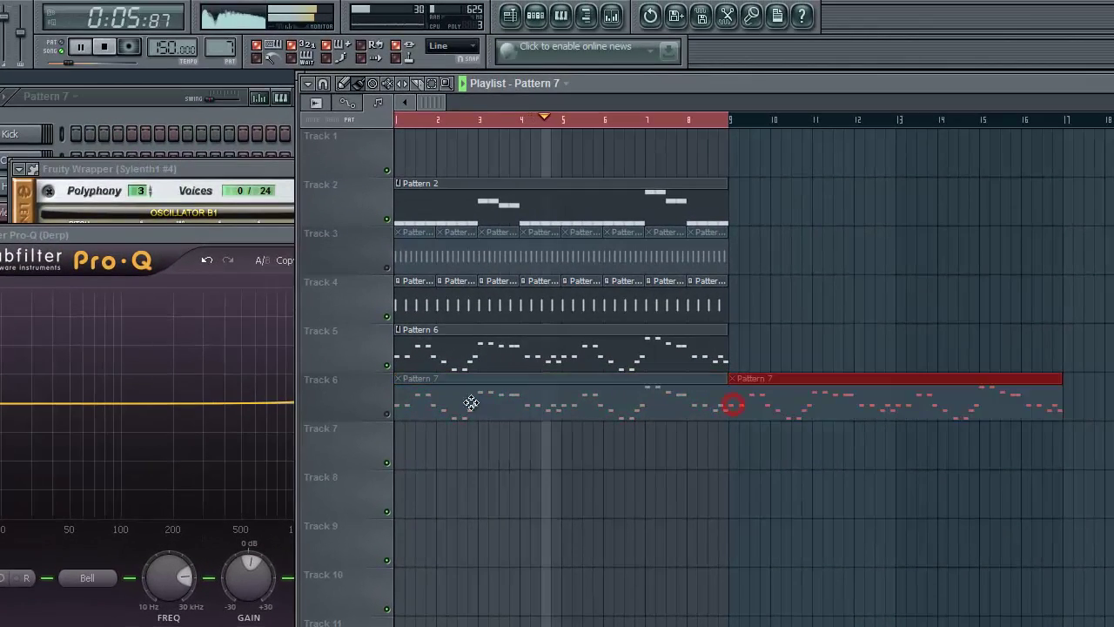
pyautogui.moveTo(790, 393)
pyautogui.mouseDown()
pyautogui.moveTo(806, 294)
pyautogui.moveTo(793, 374)
pyautogui.mouseUp()
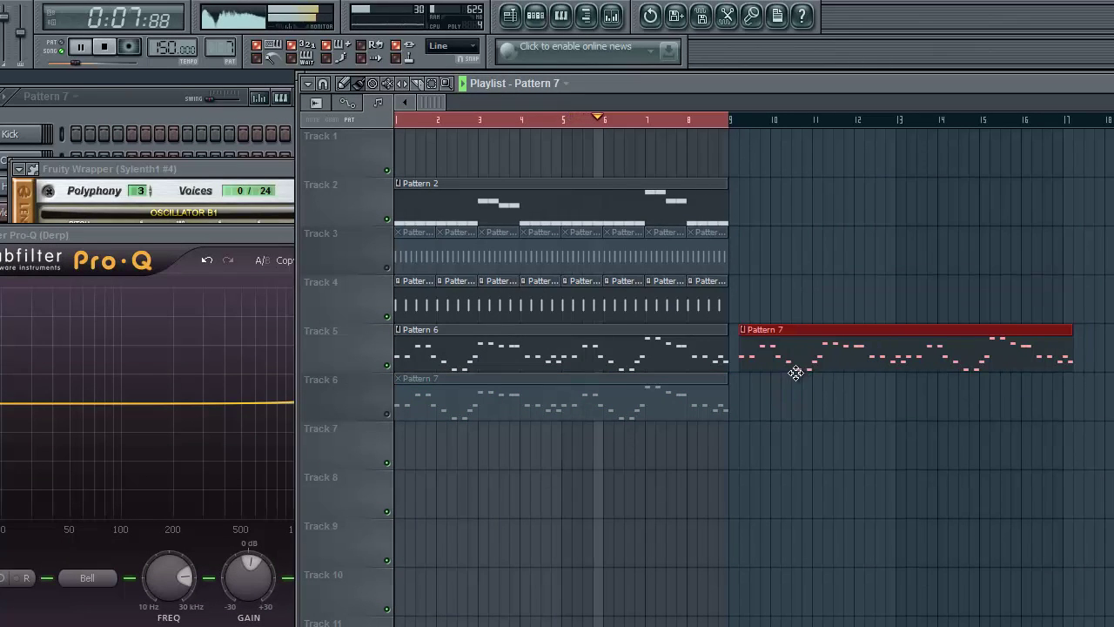
pyautogui.click(691, 220)
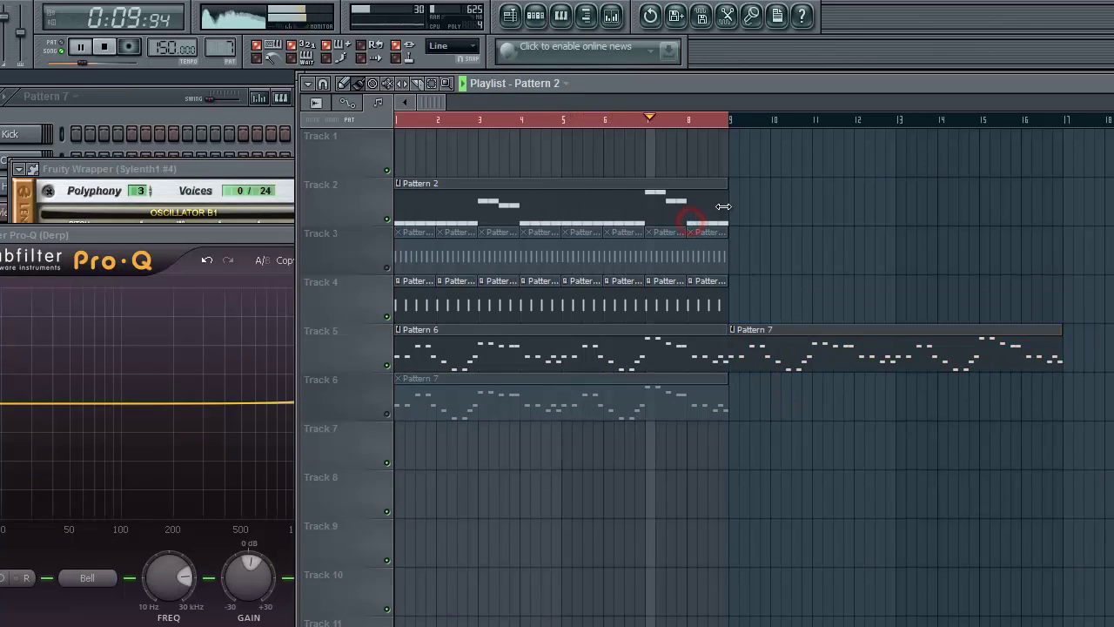
pyautogui.click(731, 209)
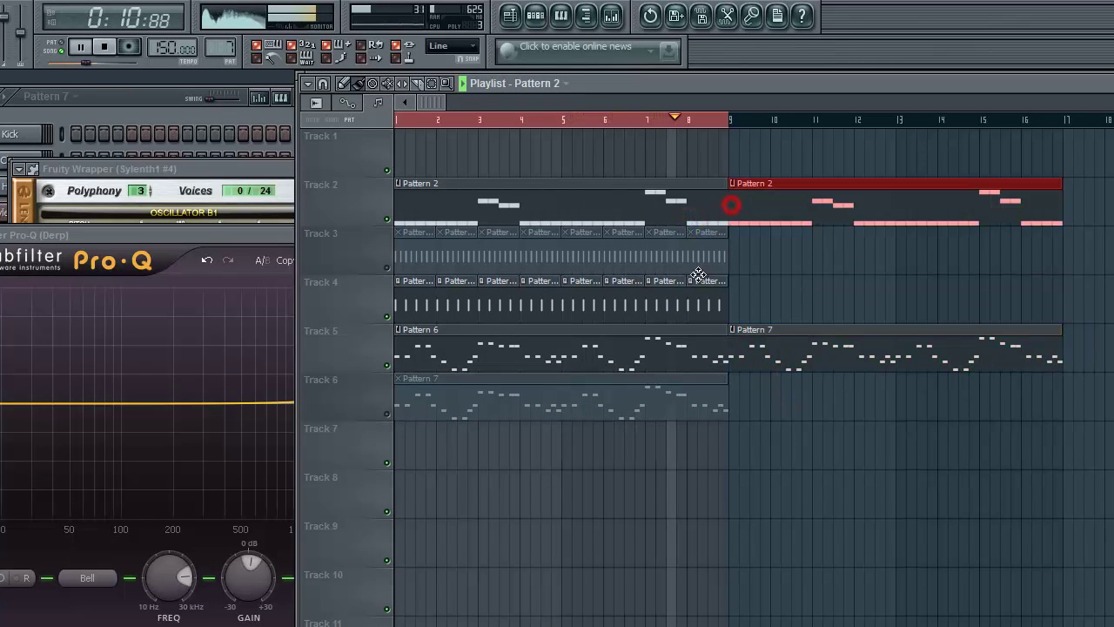
# Step: Clear the playlist's time selection and paint Pattern 4 clips along Track 4 from bar 9 through bar 16
pyautogui.click(432, 82)
pyautogui.click(477, 117)
pyautogui.click(362, 85)
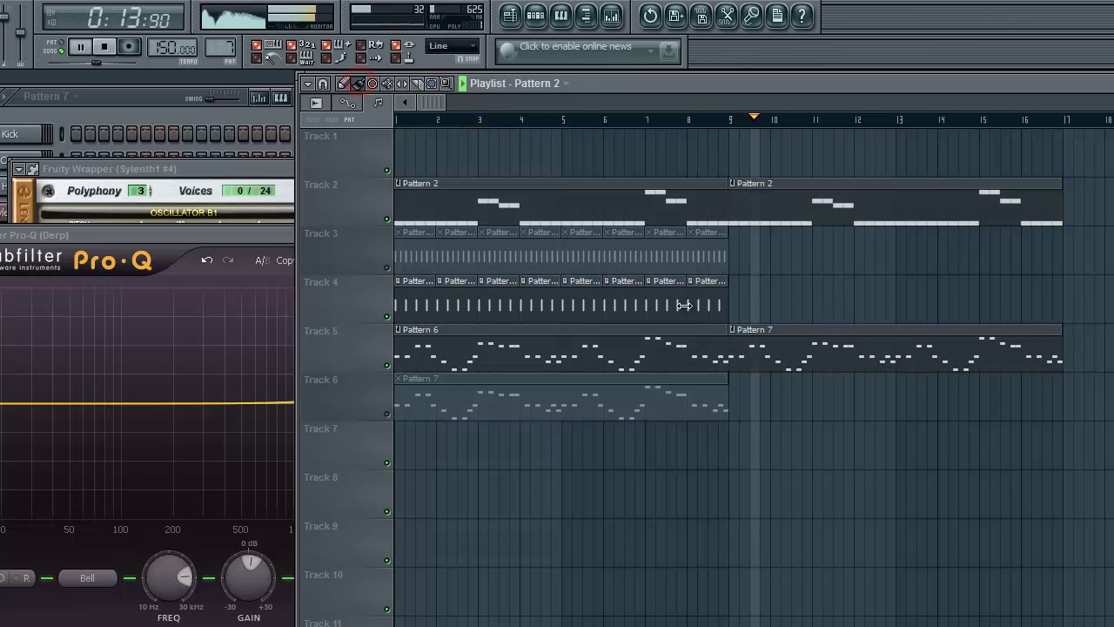
pyautogui.click(714, 304)
pyautogui.moveTo(1039, 304); pyautogui.dragTo(671, 329)
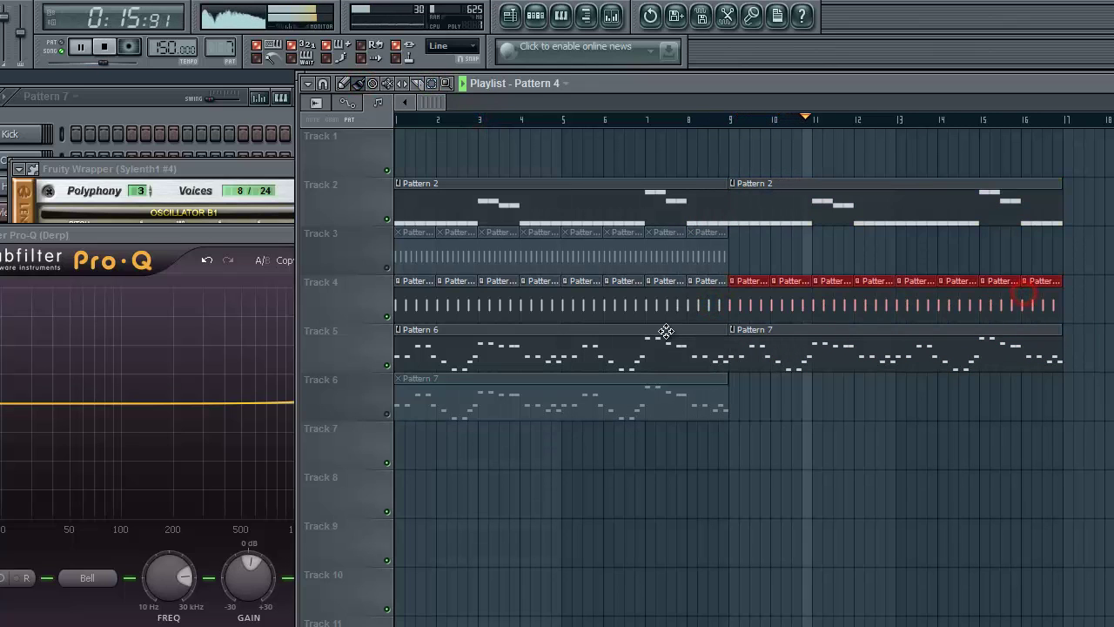
# Step: Open the Sylenth1 #4 instrument used by Pattern 7 and reset LFO 2's Pitch AB and Cutoff AB modulation amounts to 0.00
pyautogui.doubleClick(766, 340)
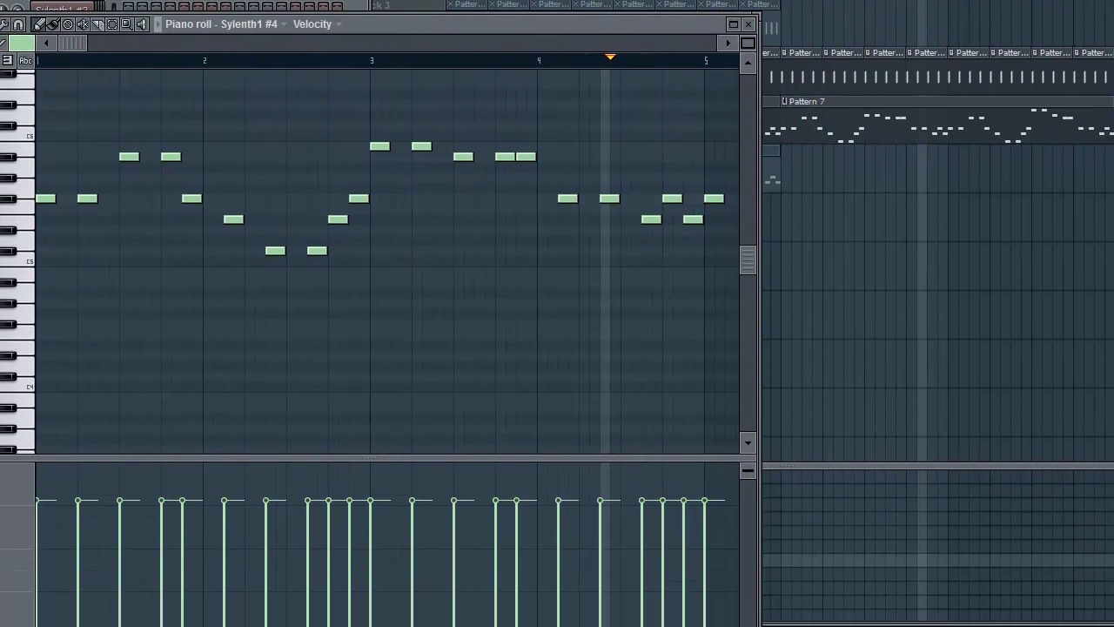
pyautogui.click(87, 6)
pyautogui.click(60, 58)
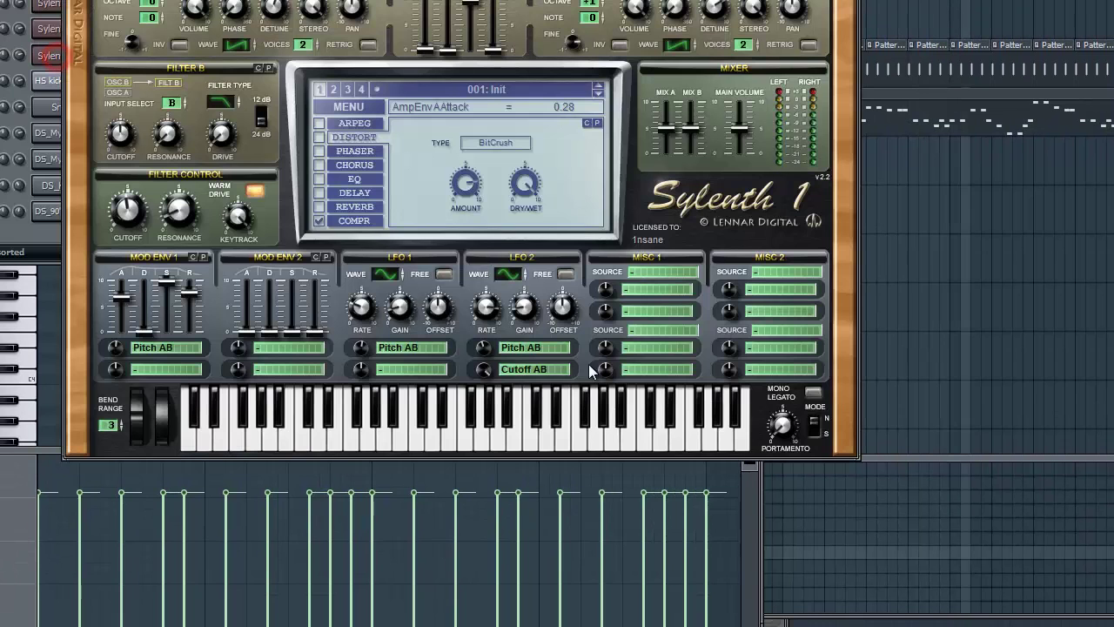
pyautogui.click(484, 370)
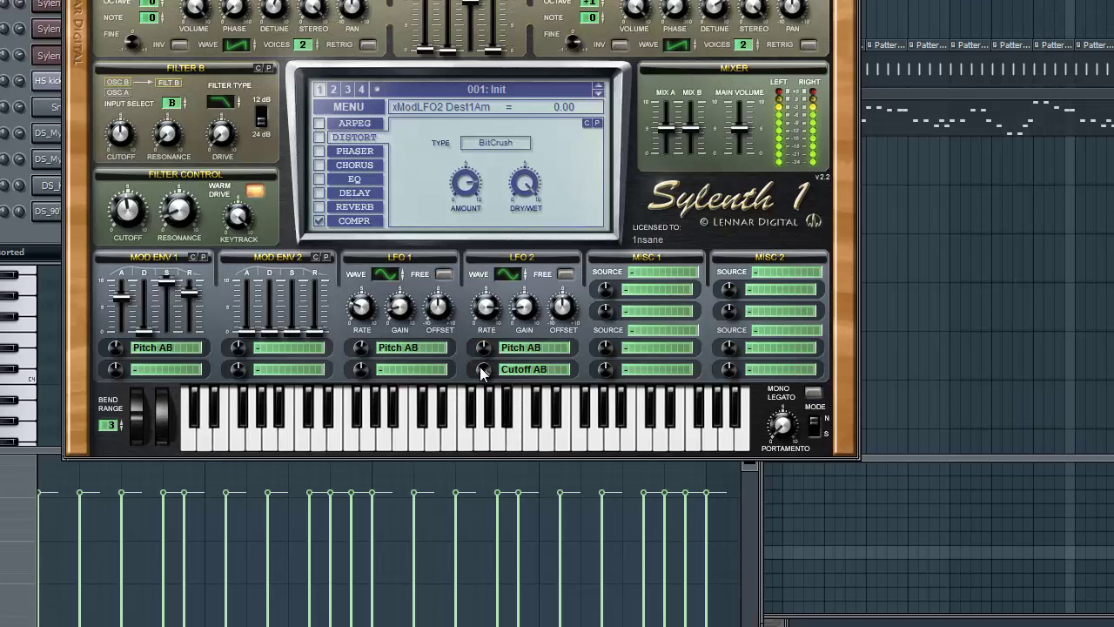
pyautogui.click(480, 369)
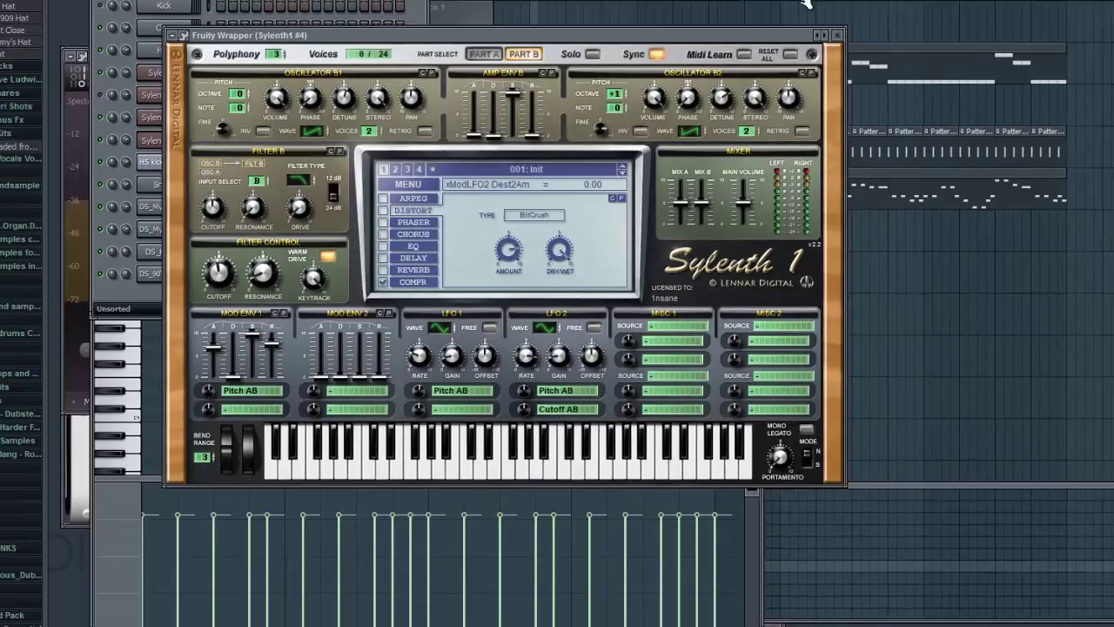
# Step: Select bars 9 to 16 in the playlist for looped playback, and bring Sylenth1 #4 back to the front
pyautogui.click(782, 66)
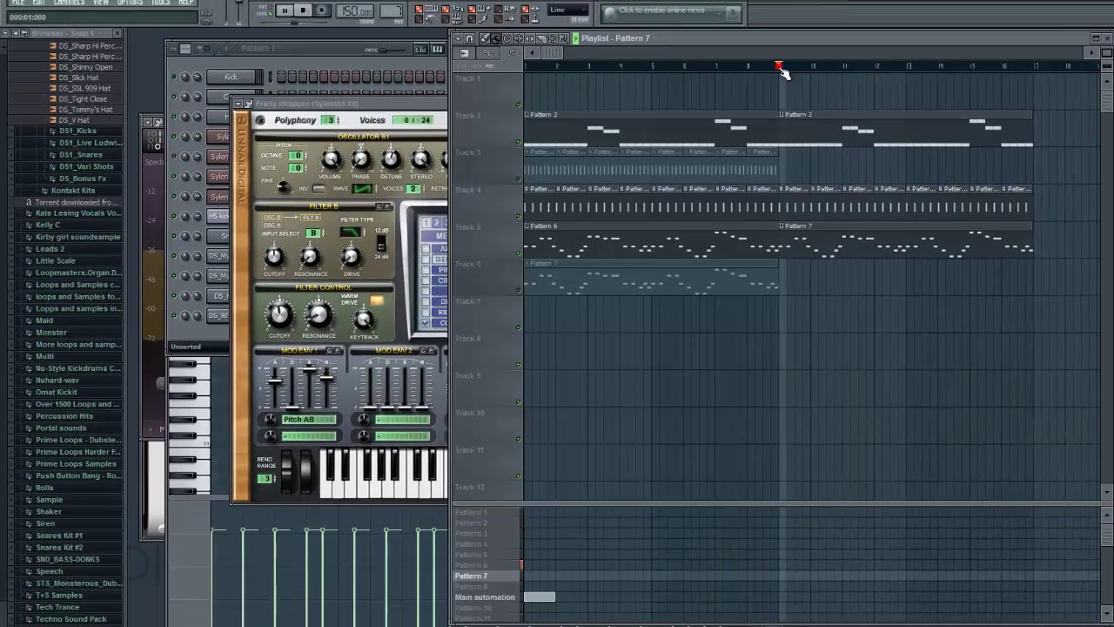
pyautogui.moveTo(778, 64); pyautogui.dragTo(1038, 74)
pyautogui.click(366, 103)
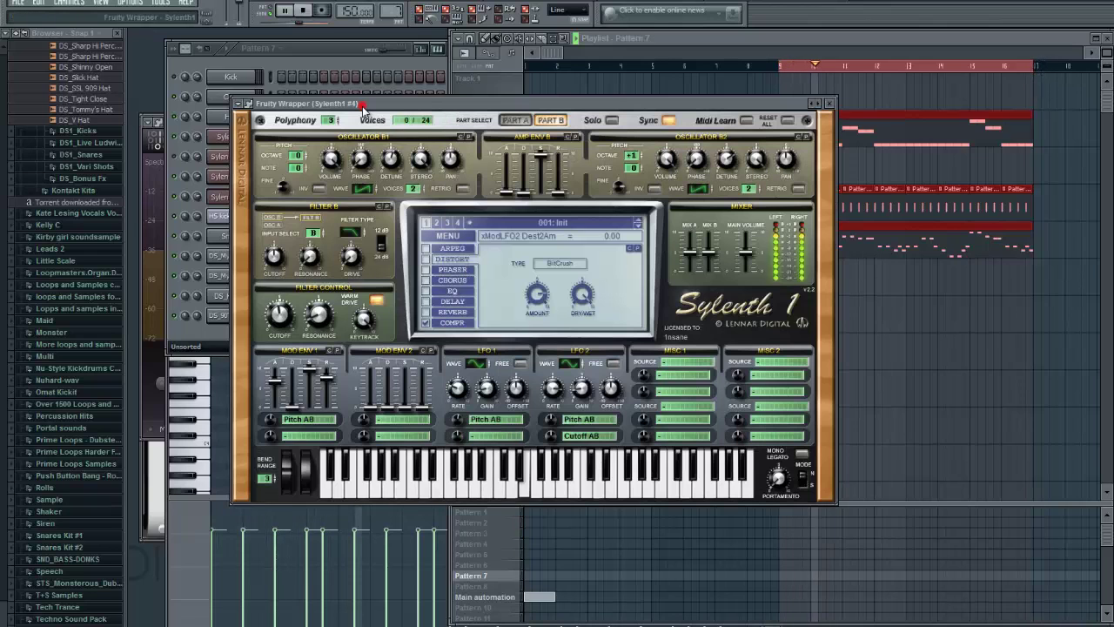
# Step: Try LFO 2's Pitch AB amount, return it to 0.00, and set its Cutoff AB modulation amount to 5.14
pyautogui.moveTo(551, 419)
pyautogui.mouseDown()
pyautogui.moveTo(544, 403)
pyautogui.moveTo(542, 426)
pyautogui.mouseUp()
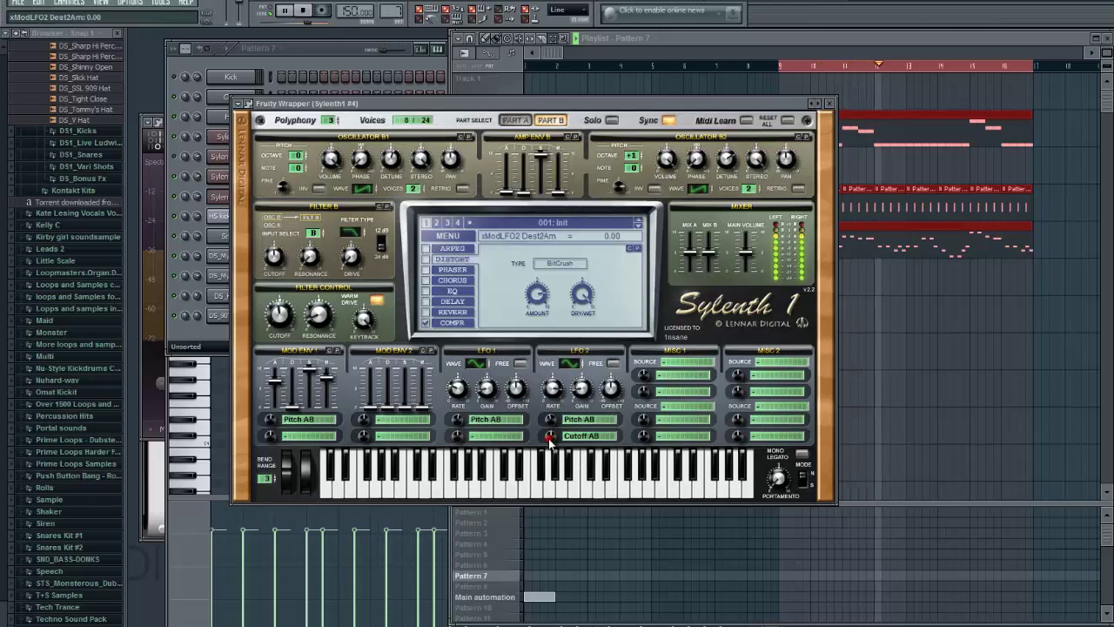
pyautogui.click(551, 438)
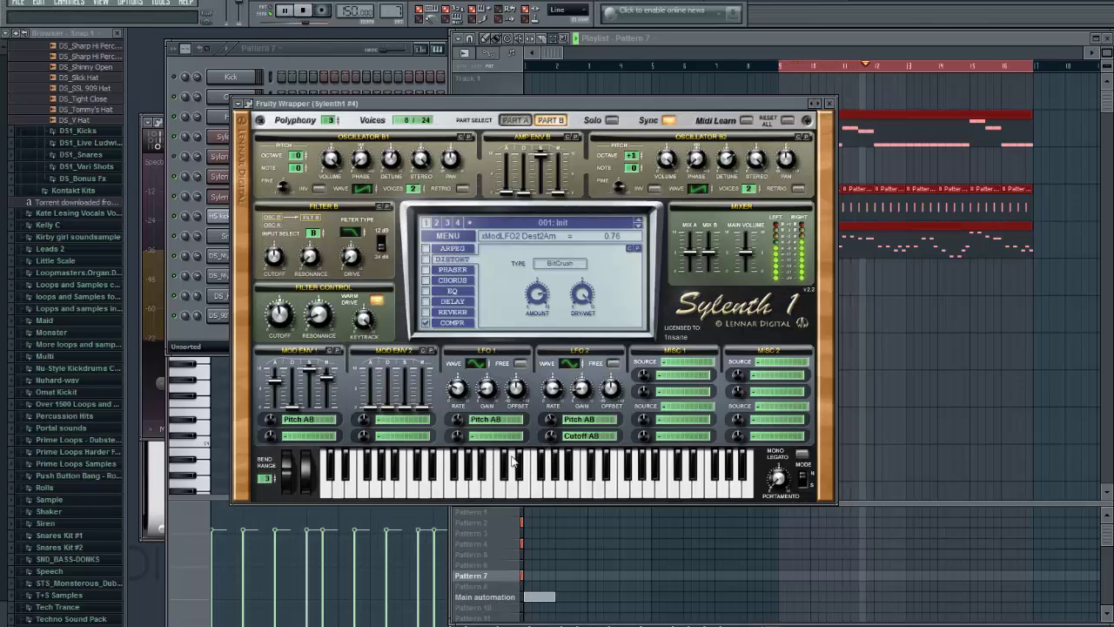
pyautogui.moveTo(549, 437); pyautogui.dragTo(549, 420)
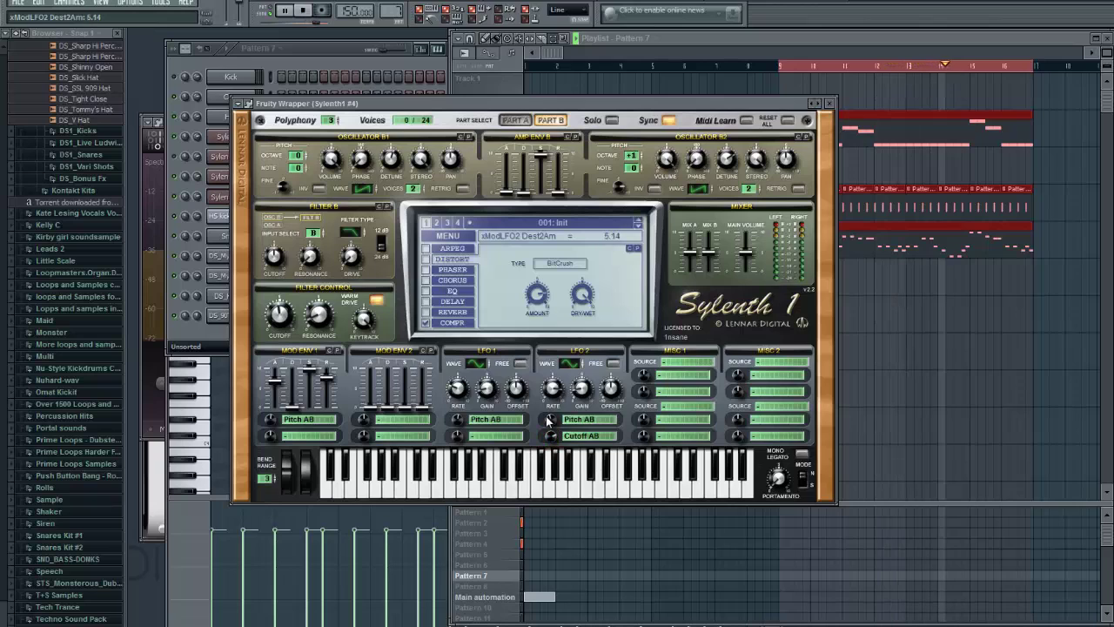
# Step: Select bars 1 to 8 as the playback range, open Pattern 6's notes in the piano roll, and start playback
pyautogui.click(322, 69)
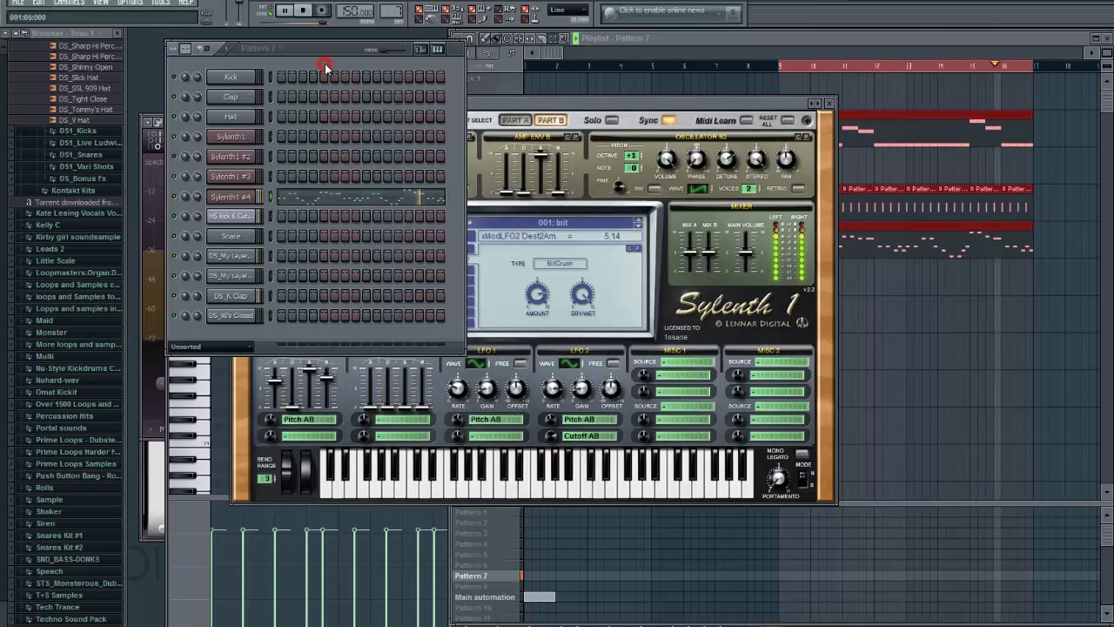
pyautogui.click(579, 42)
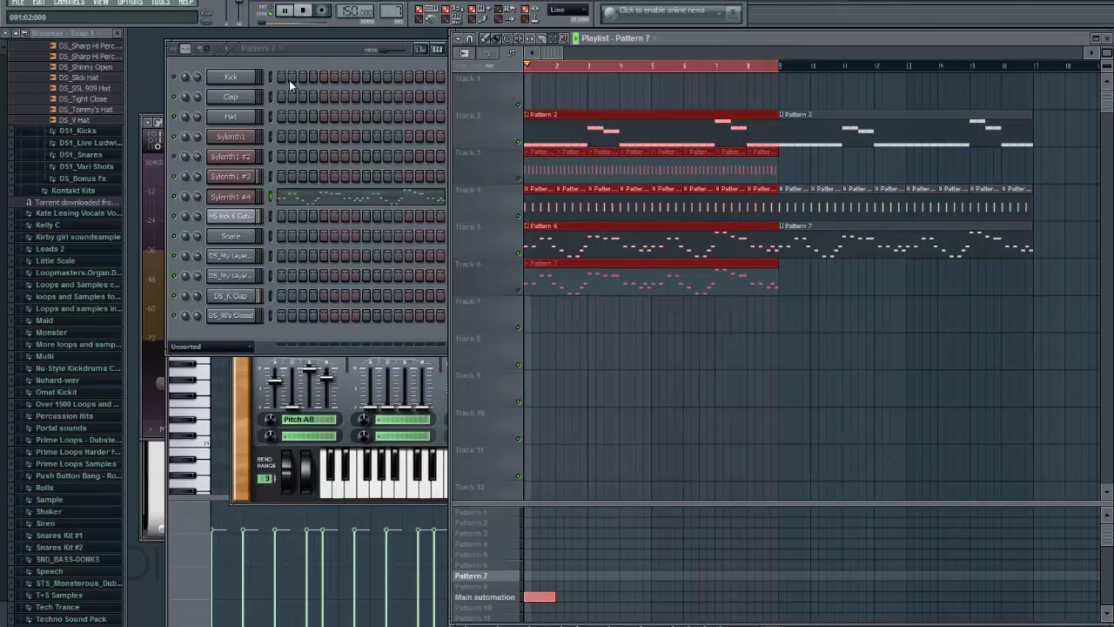
pyautogui.click(633, 445)
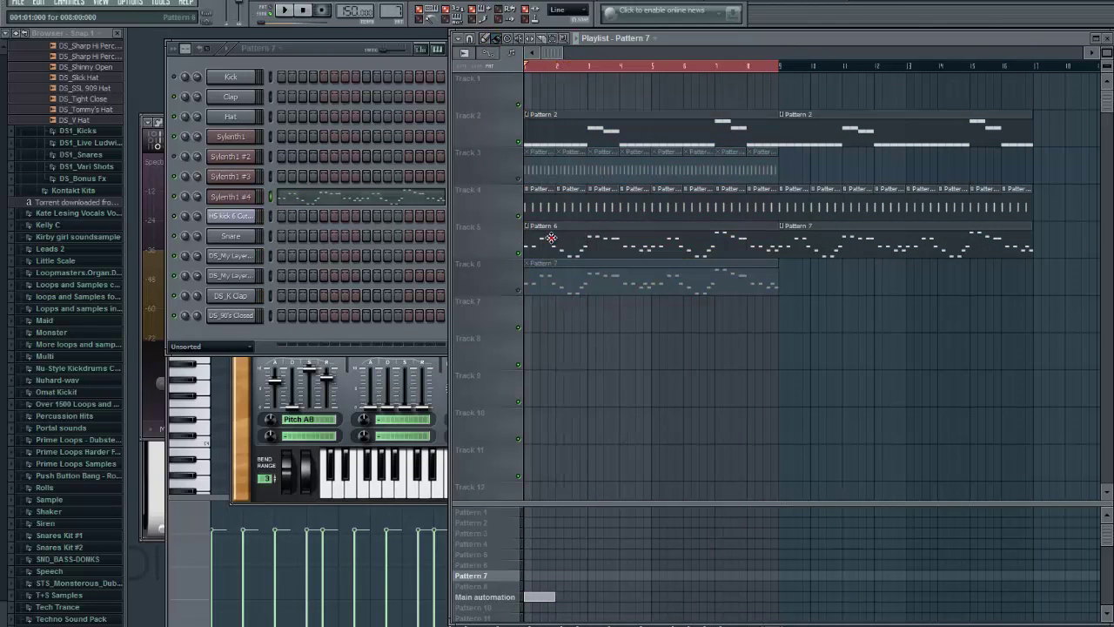
pyautogui.doubleClick(551, 239)
pyautogui.press('space')
# Step: Create an empty Pattern 8 and open the Sylenth1 #3 instrument and its piano roll
pyautogui.click(304, 56)
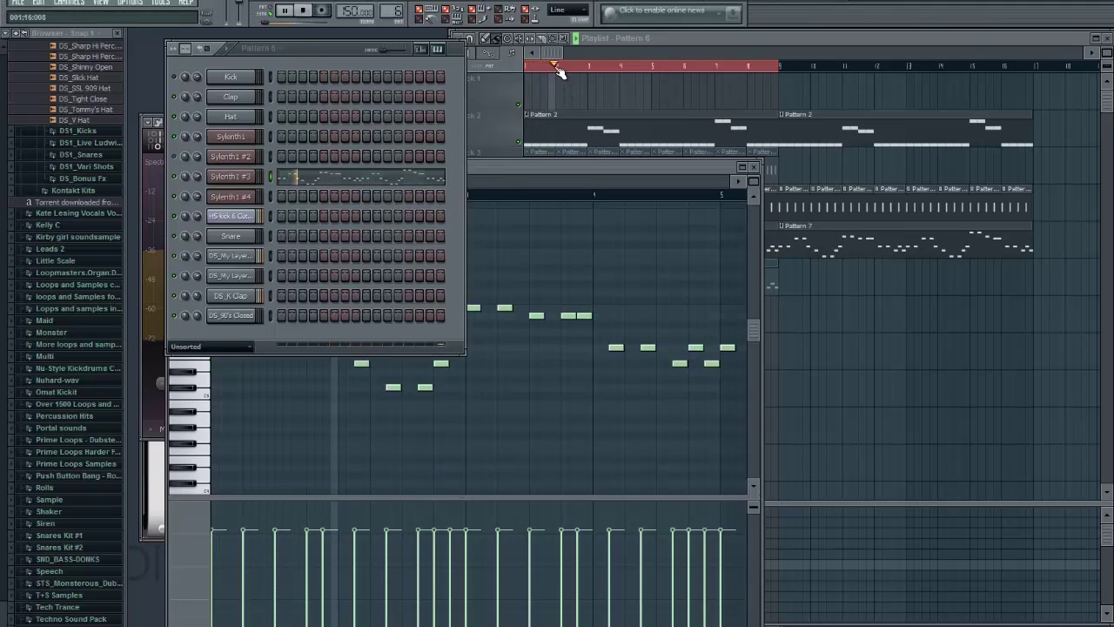
pyautogui.press('F4')
pyautogui.press('Return')
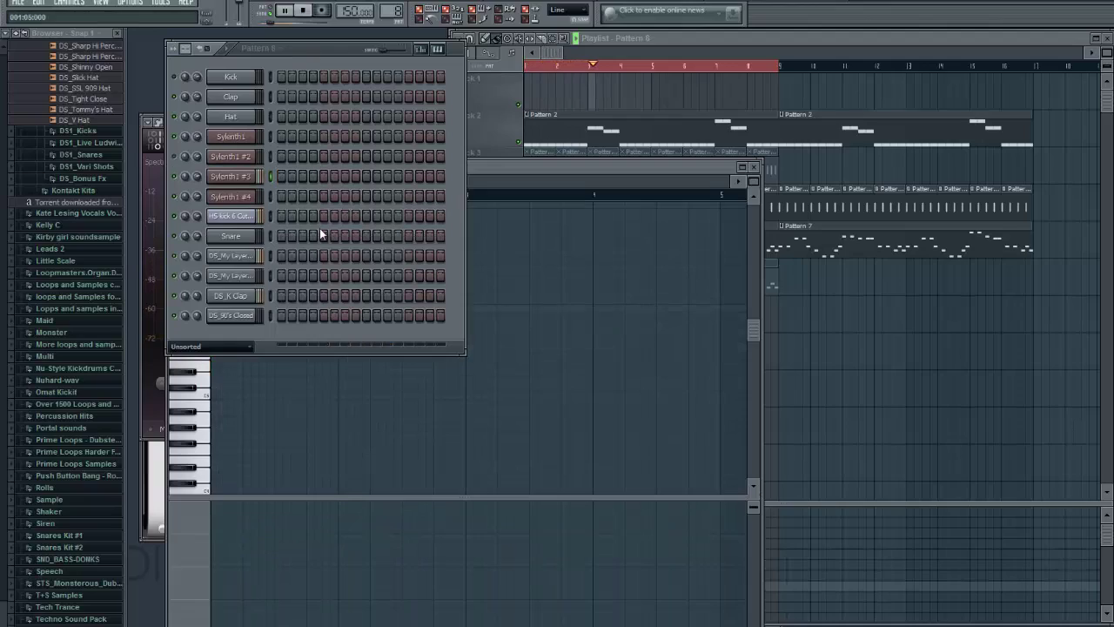
pyautogui.click(218, 175)
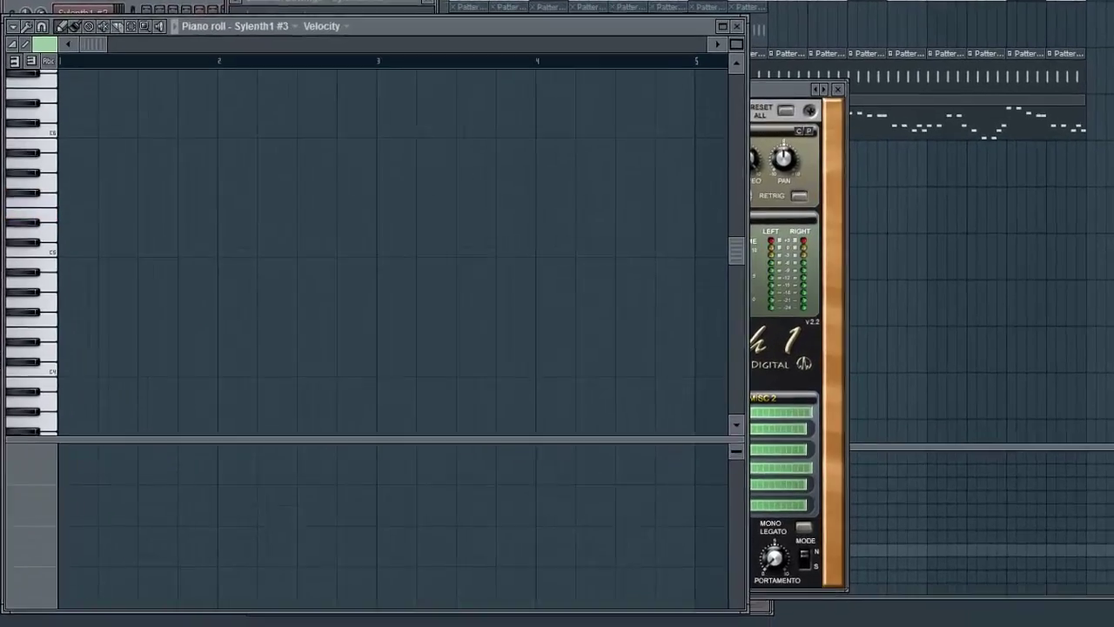
# Step: Mute Track 5 and place a Pattern 8 clip at bar 1 on Track 7 of the playlist
pyautogui.press('F5')
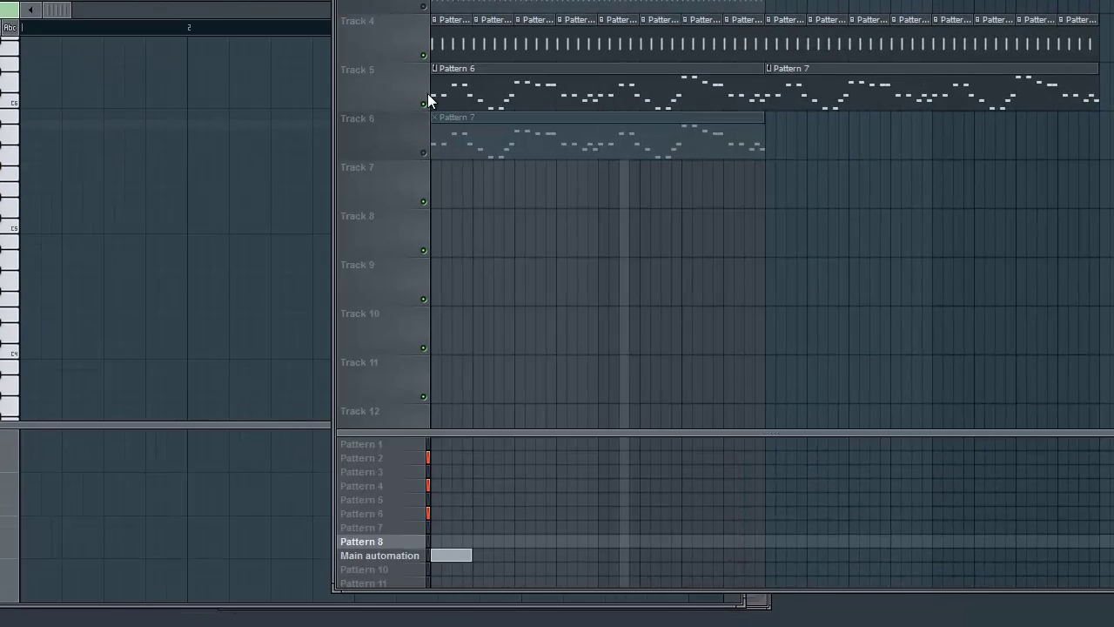
pyautogui.click(442, 130)
pyautogui.click(446, 174)
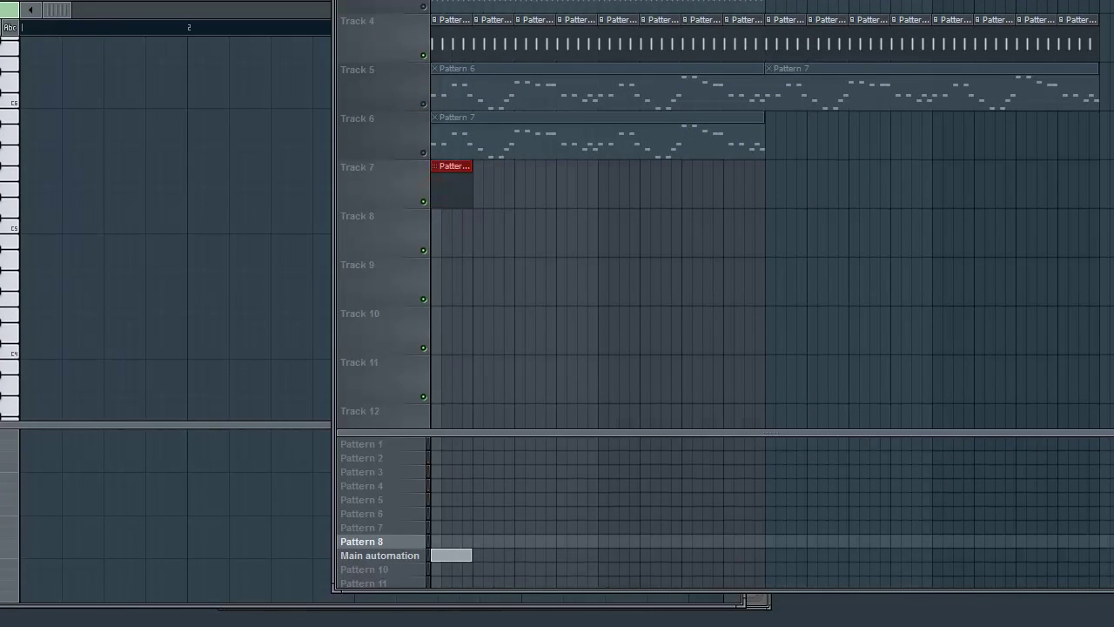
# Step: Try a short note early in bar 1 of Pattern 8's Sylenth1 #3 piano roll, and return to the playlist
pyautogui.click(62, 163)
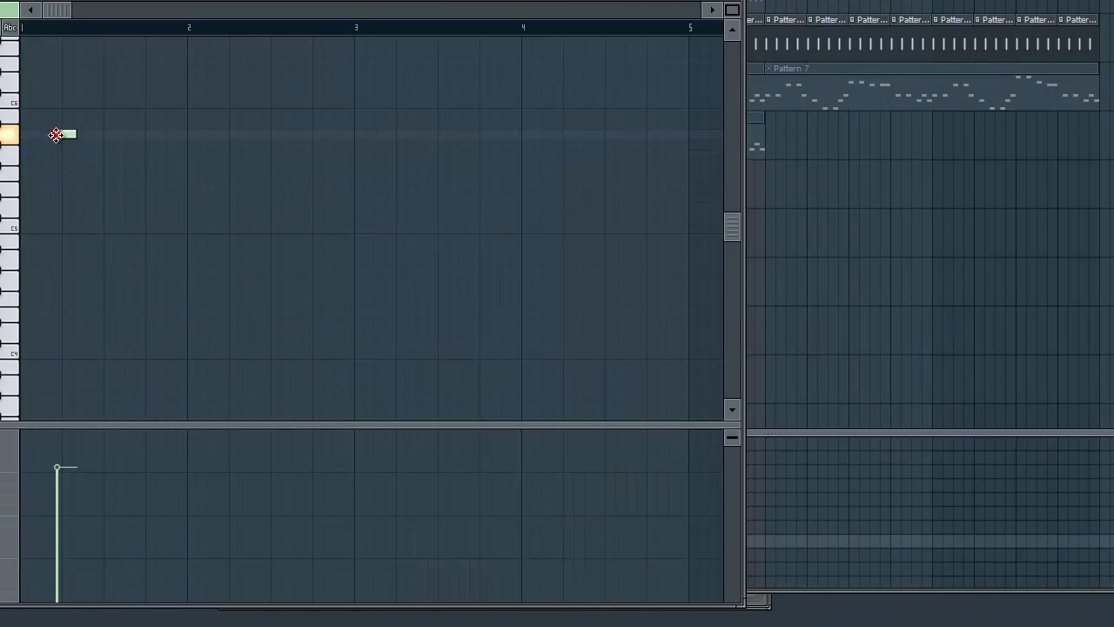
pyautogui.press('F5')
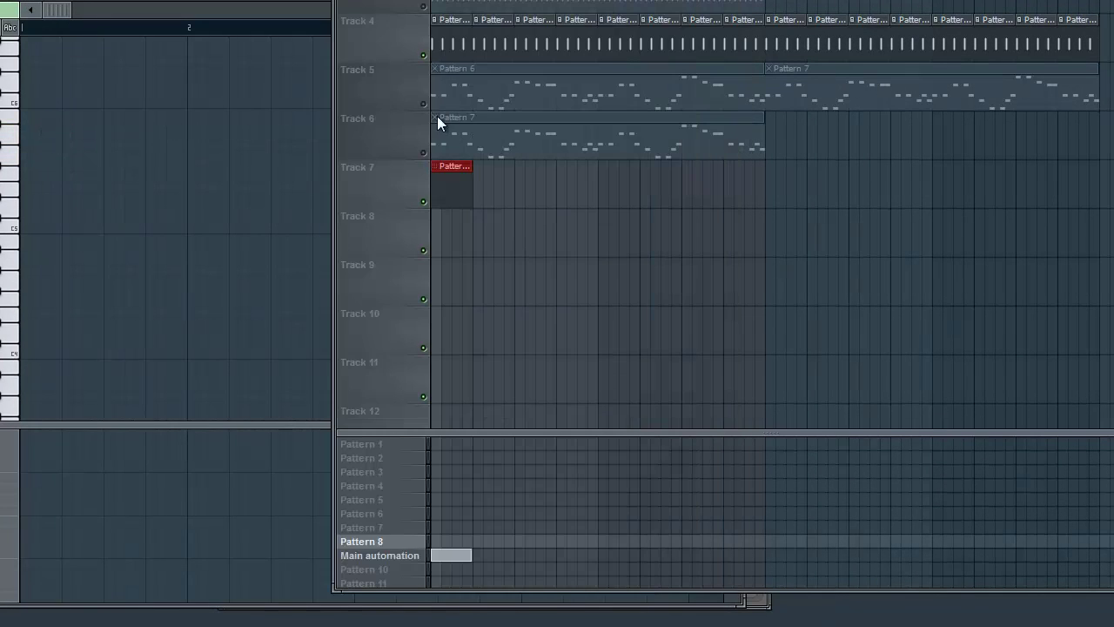
# Step: Unmute Track 5 in the playlist and leave Track 6 muted after briefly switching it on
pyautogui.click(423, 154)
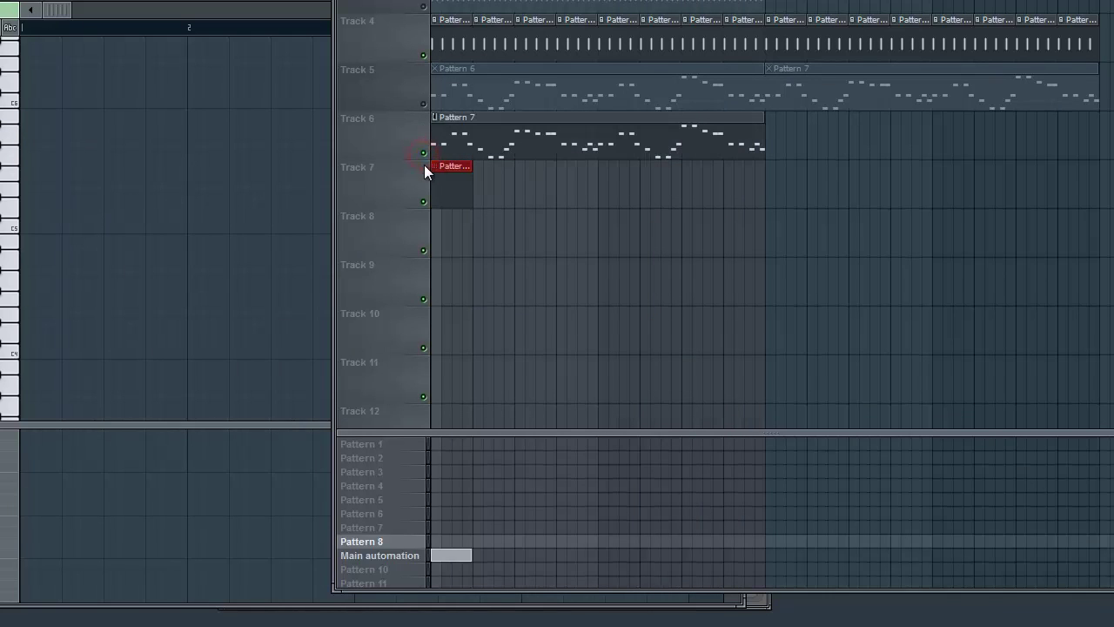
pyautogui.click(423, 155)
pyautogui.click(423, 104)
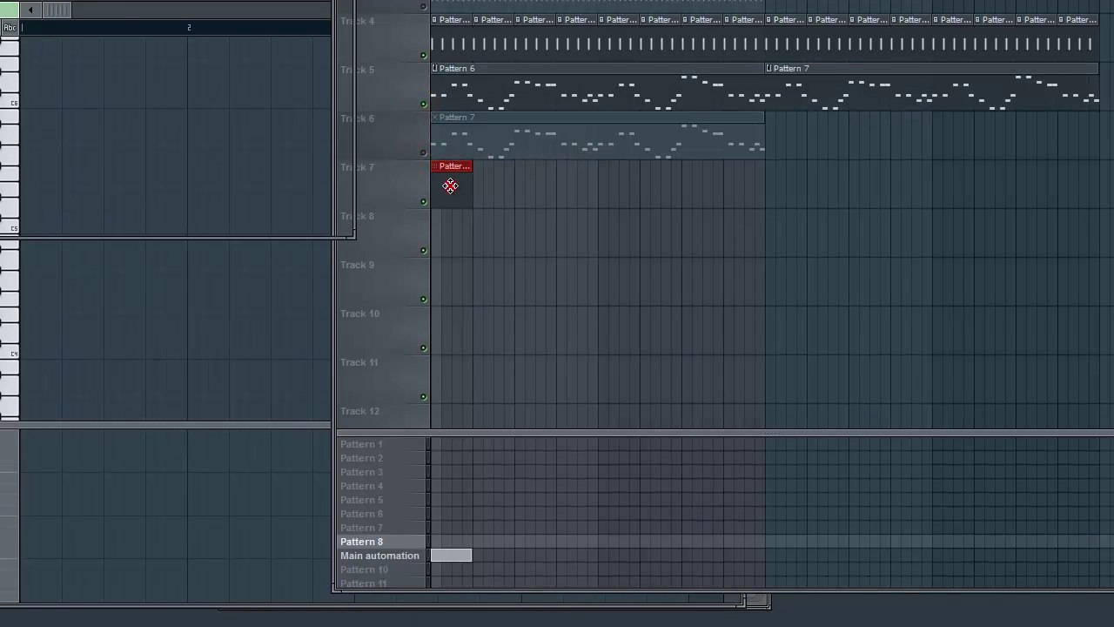
# Step: Insert another Sylenth1 instrument channel for Pattern 8 and initialise its preset
pyautogui.click(450, 186)
pyautogui.rightClick(53, 54)
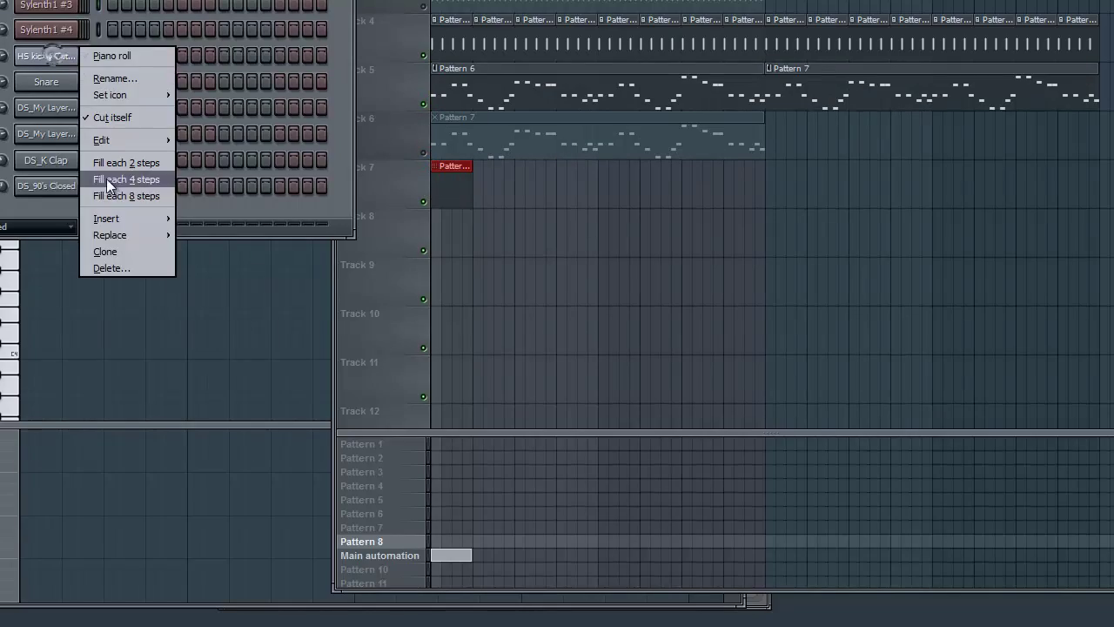
pyautogui.moveTo(110, 224)
pyautogui.click(373, 50)
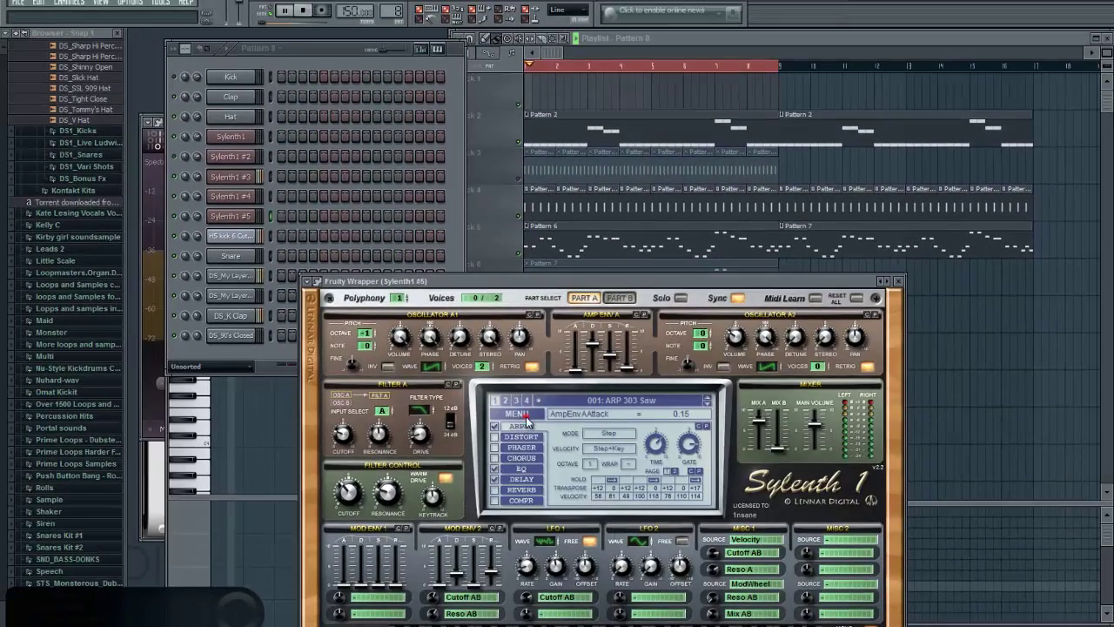
pyautogui.click(520, 414)
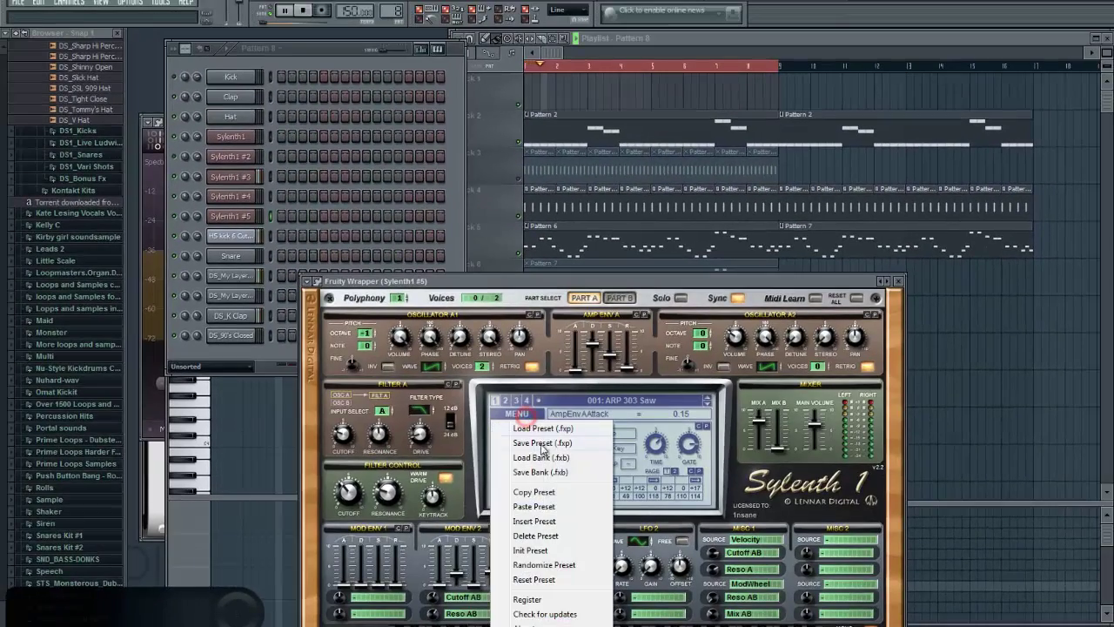
pyautogui.click(530, 551)
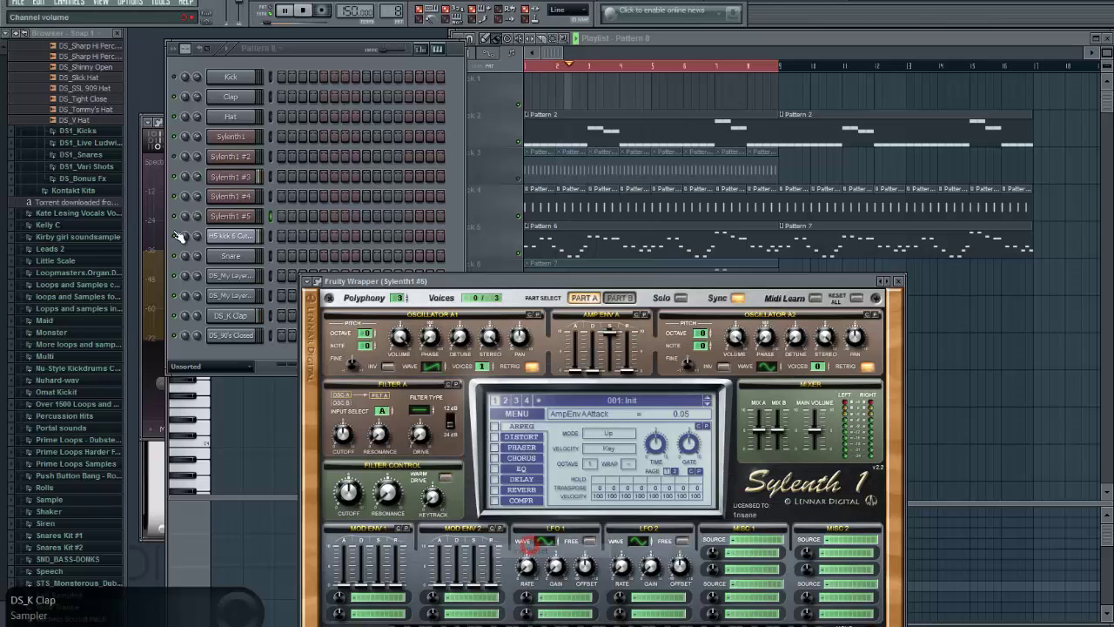
# Step: Place four off-beat F#5 notes, one per beat, in bar 1 of the Sylenth1 #5 piano roll
pyautogui.click(228, 223)
pyautogui.press('F7')
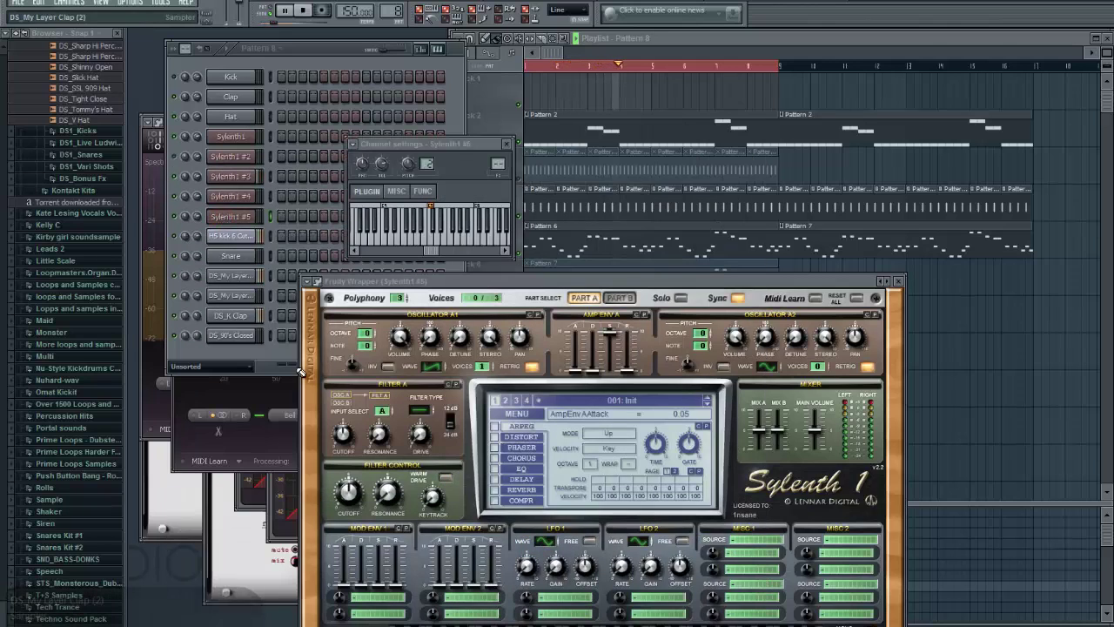
pyautogui.press('F7')
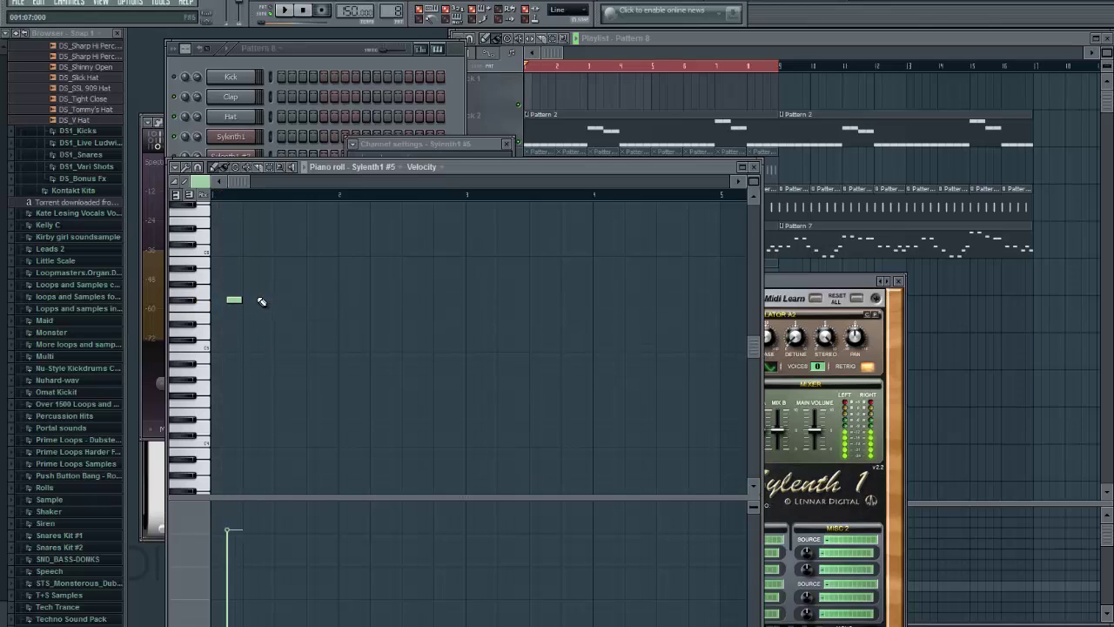
pyautogui.press('space')
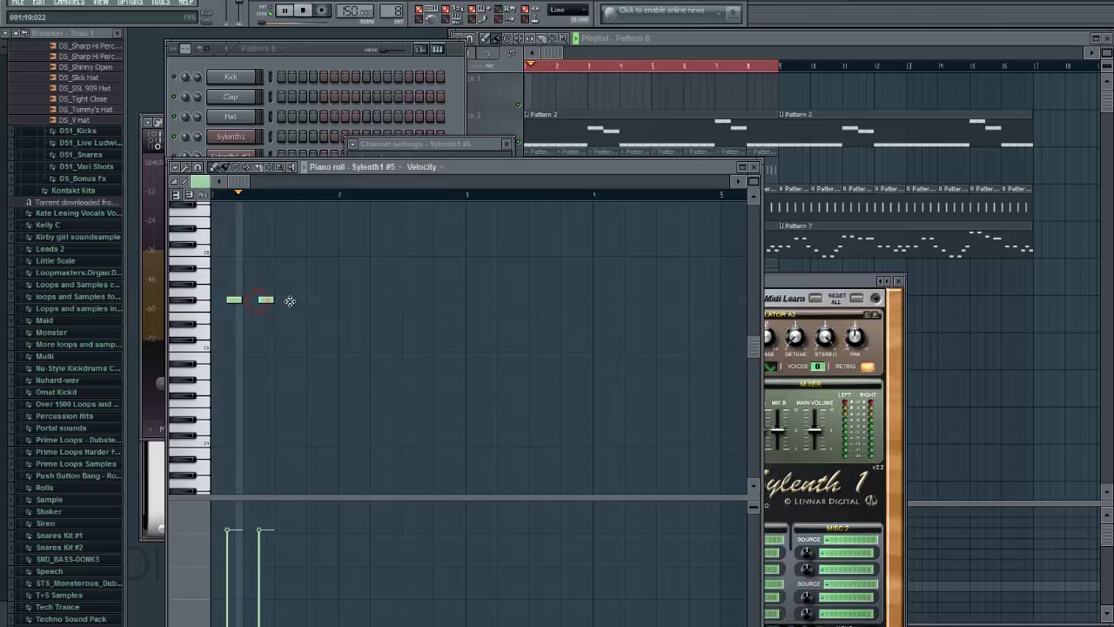
pyautogui.click(297, 299)
pyautogui.click(321, 299)
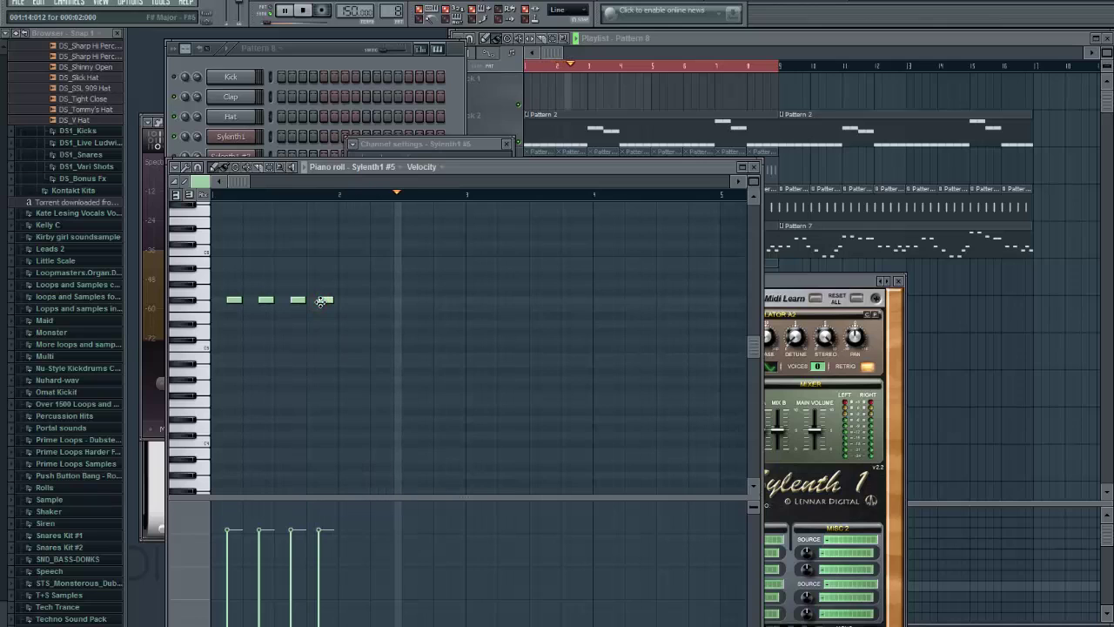
# Step: Shorten all four bar 1 notes to about 1.25 steps, using a 1/4 step snap
pyautogui.hotkey('ctrl', 'a')
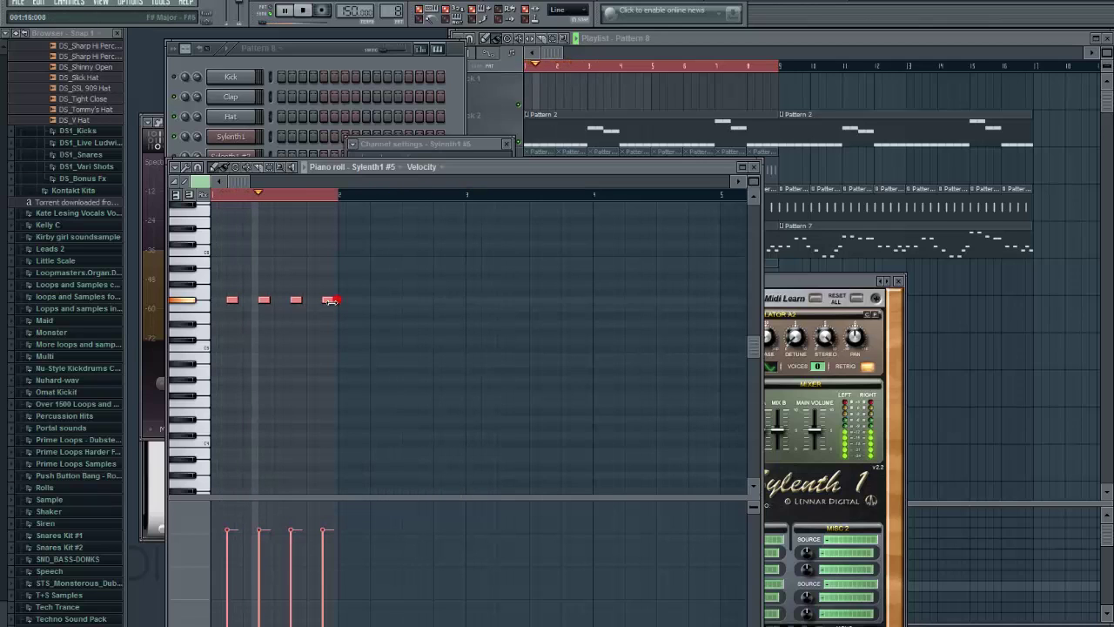
pyautogui.moveTo(337, 301); pyautogui.dragTo(327, 300)
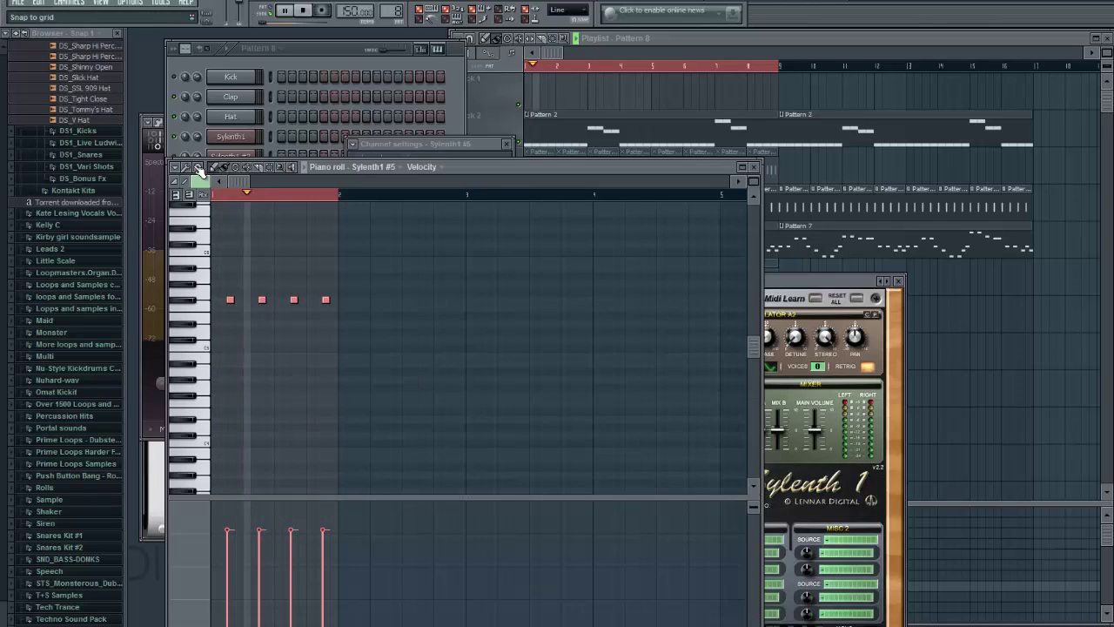
pyautogui.click(224, 182)
pyautogui.click(227, 249)
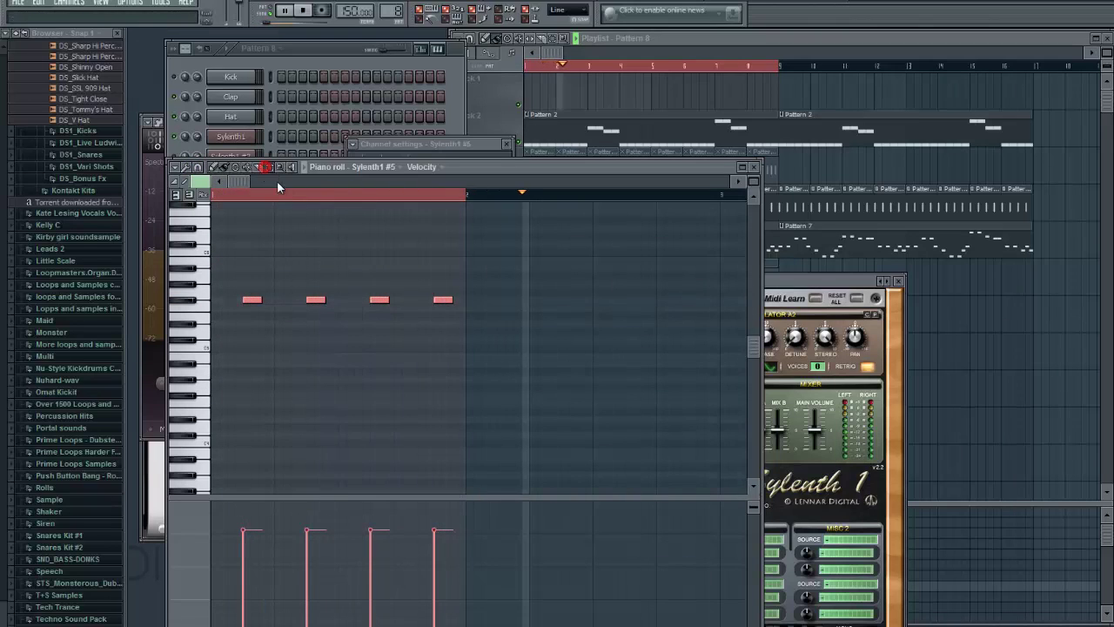
pyautogui.click(276, 200)
# Step: Try a 1/6 beat snap in the piano roll and audition the notes
pyautogui.click(198, 165)
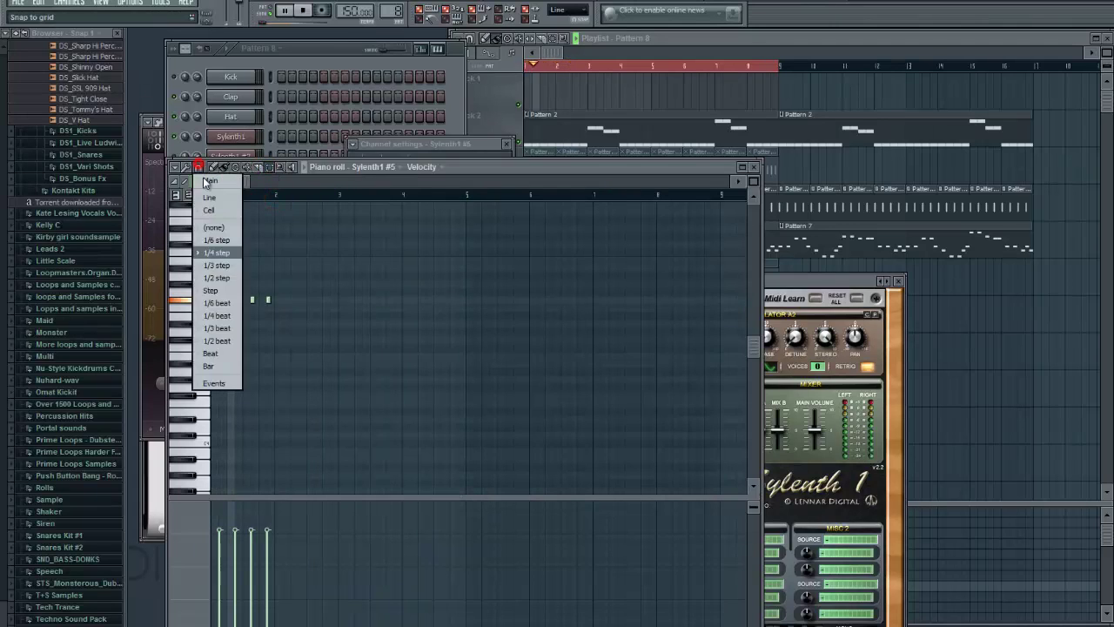
pyautogui.click(228, 304)
pyautogui.press('space')
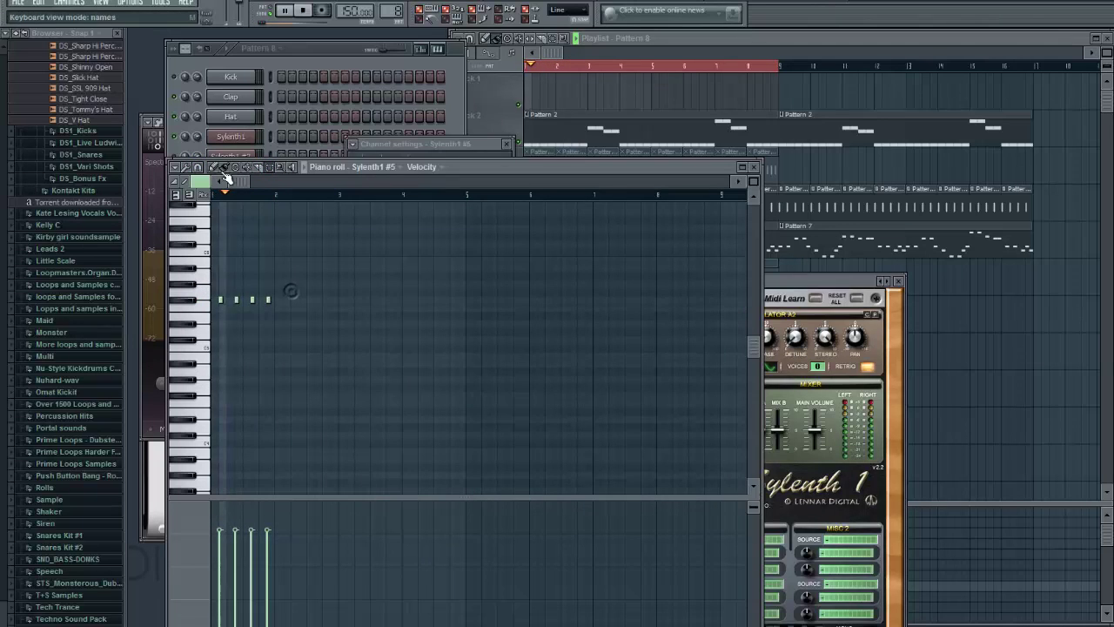
pyautogui.press('space')
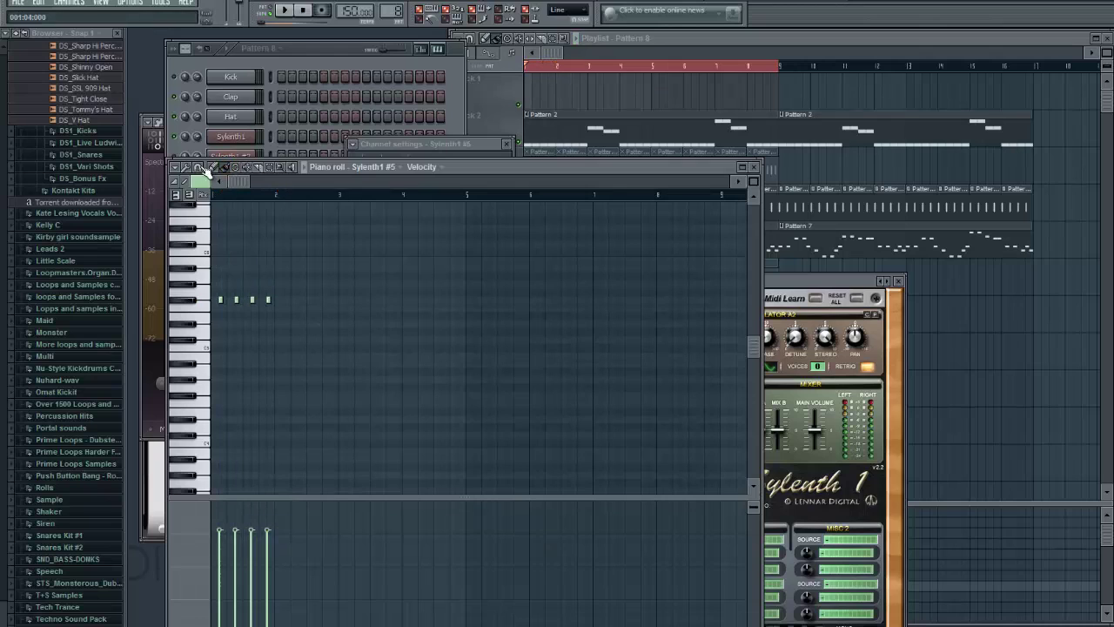
# Step: Set the snap to 1/2 beat and add four off-beat F#5 notes in bar 2
pyautogui.click(199, 165)
pyautogui.click(214, 342)
pyautogui.click(300, 300)
pyautogui.click(315, 299)
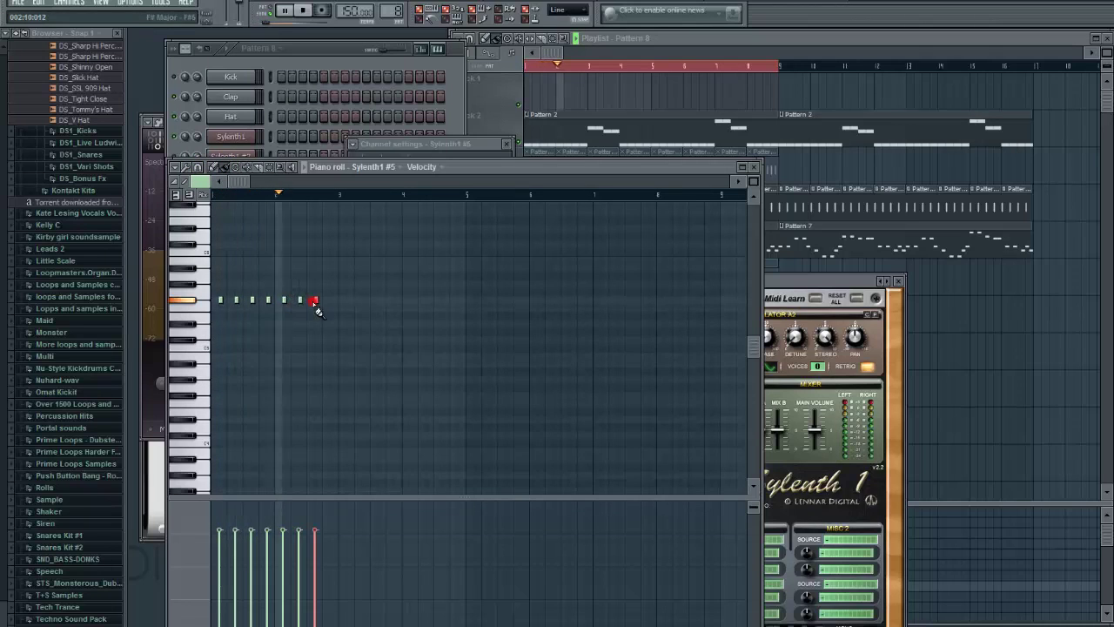
pyautogui.click(331, 300)
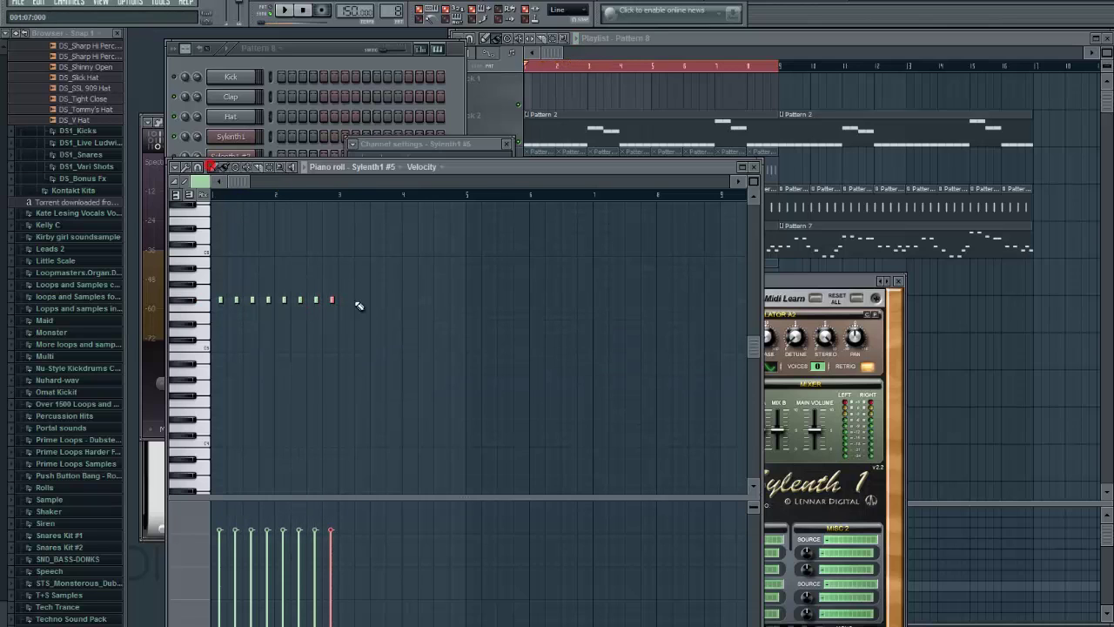
# Step: Try three off-beat C6 notes at the start of bar 3 and remove them
pyautogui.click(363, 252)
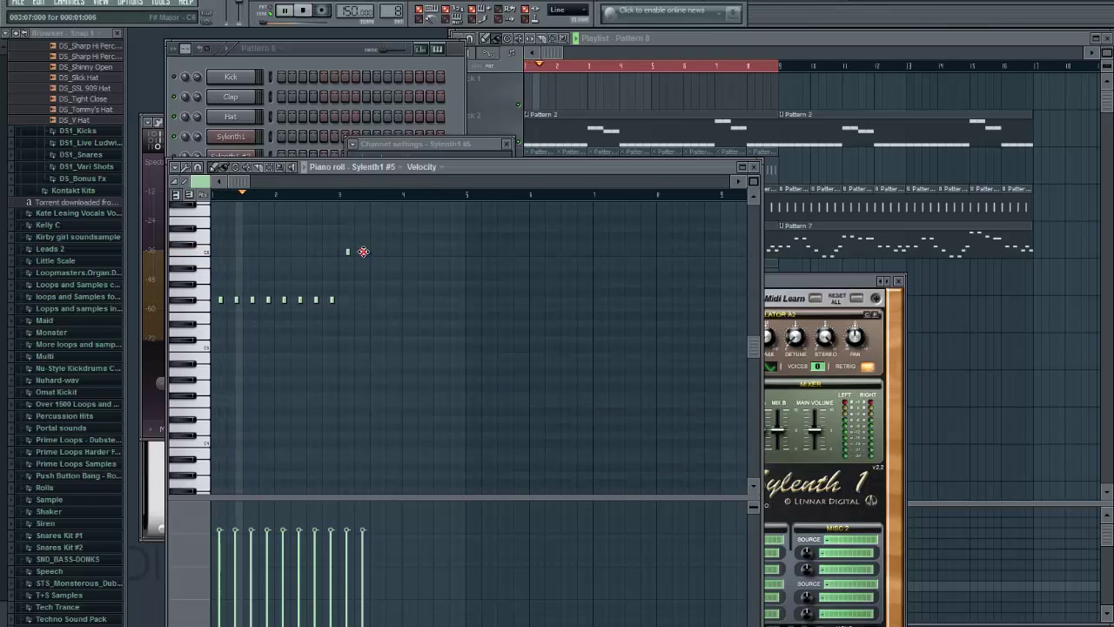
pyautogui.click(379, 251)
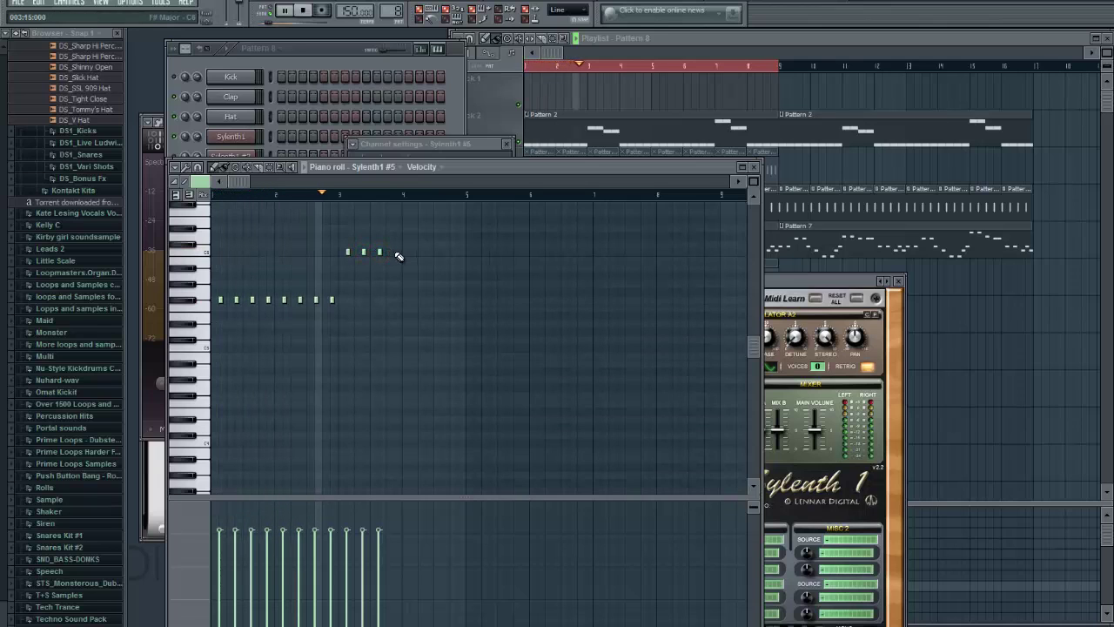
pyautogui.rightClick(379, 252)
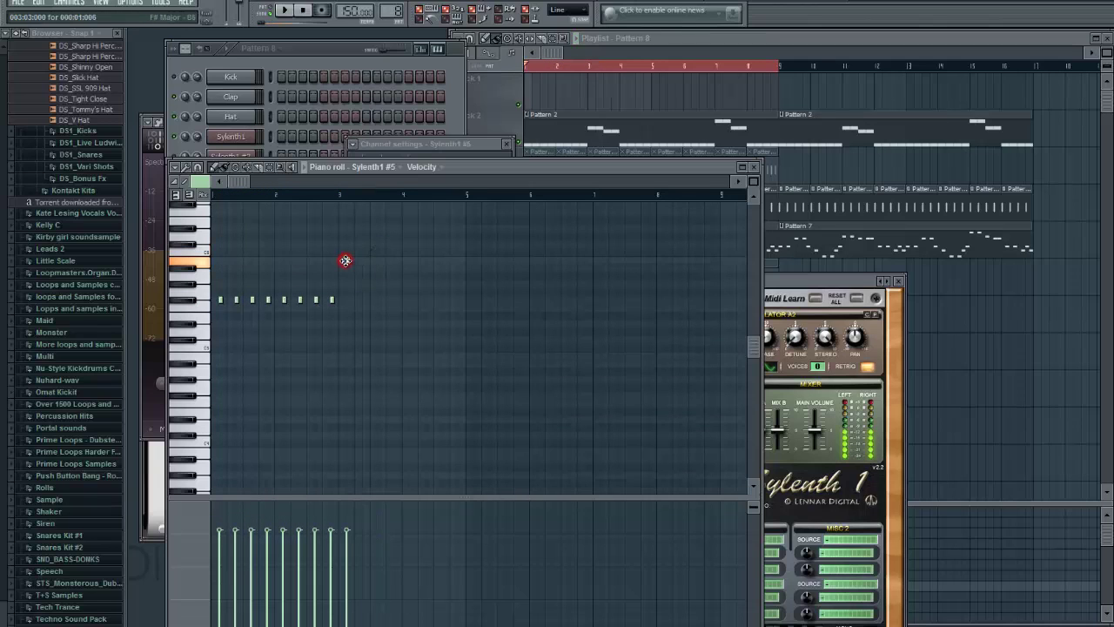
# Step: Add two B5 and two A#5 off-beat notes in bar 3 and four F#5 off-beat notes in bar 4
pyautogui.click(363, 259)
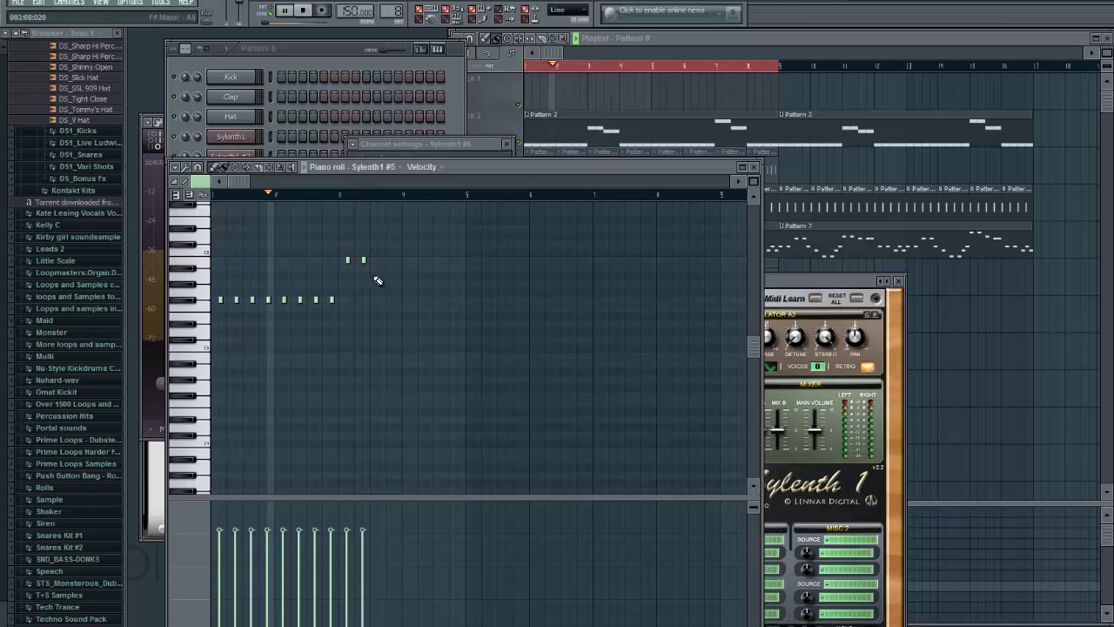
pyautogui.click(380, 269)
pyautogui.click(394, 267)
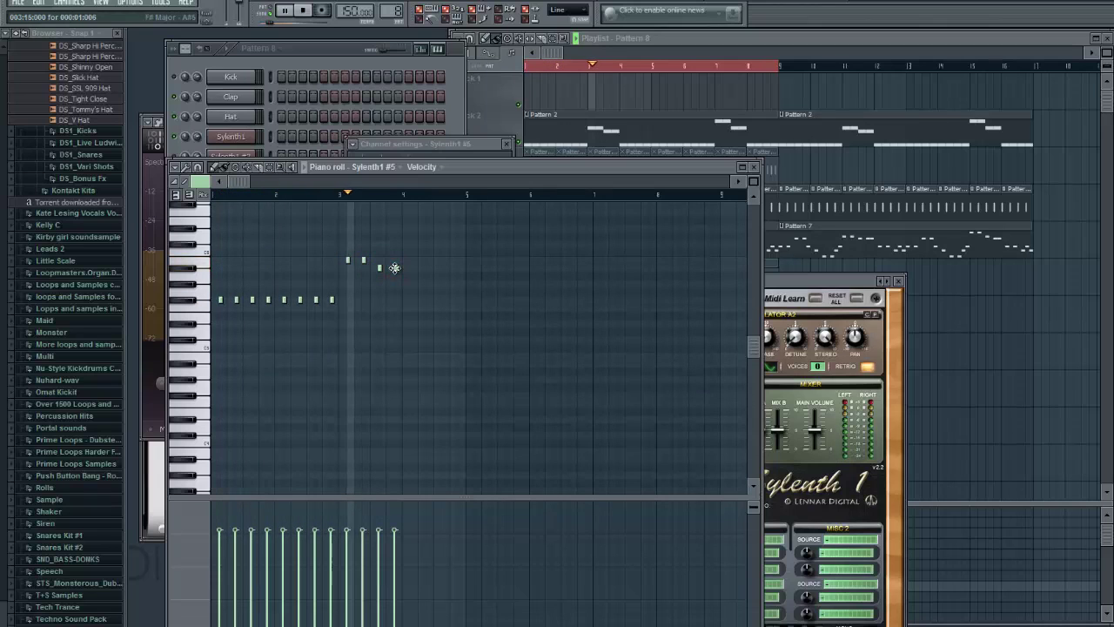
pyautogui.press('space')
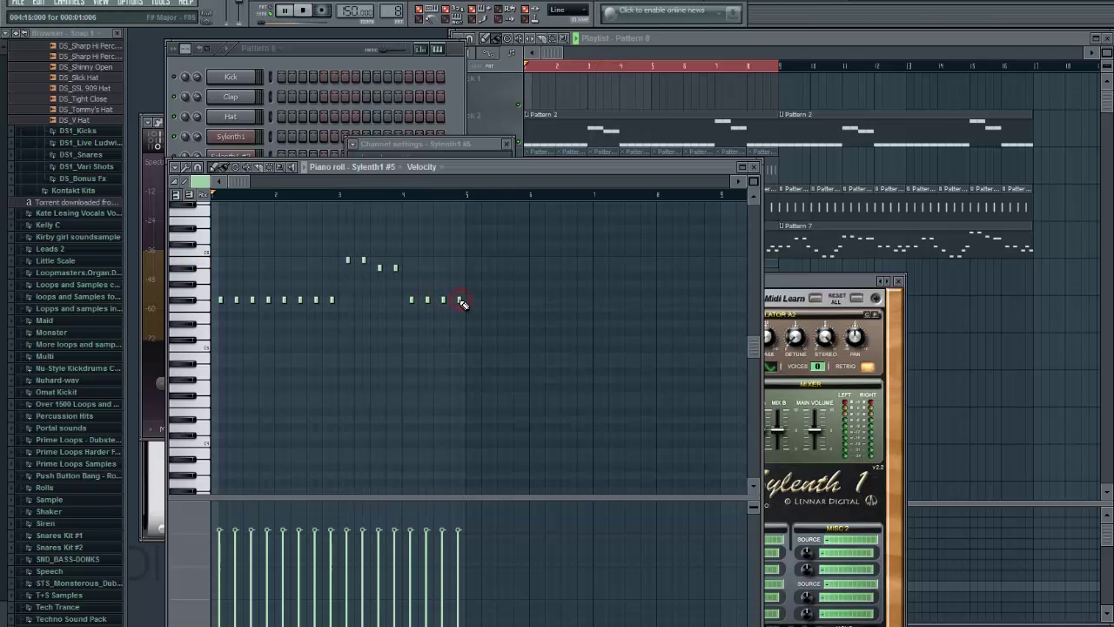
# Step: Duplicate the whole four-bar note sequence into bars 5 to 8
pyautogui.hotkey('ctrl', 'a')
pyautogui.moveTo(241, 180); pyautogui.dragTo(363, 393)
pyautogui.hotkey('ctrl', 'b')
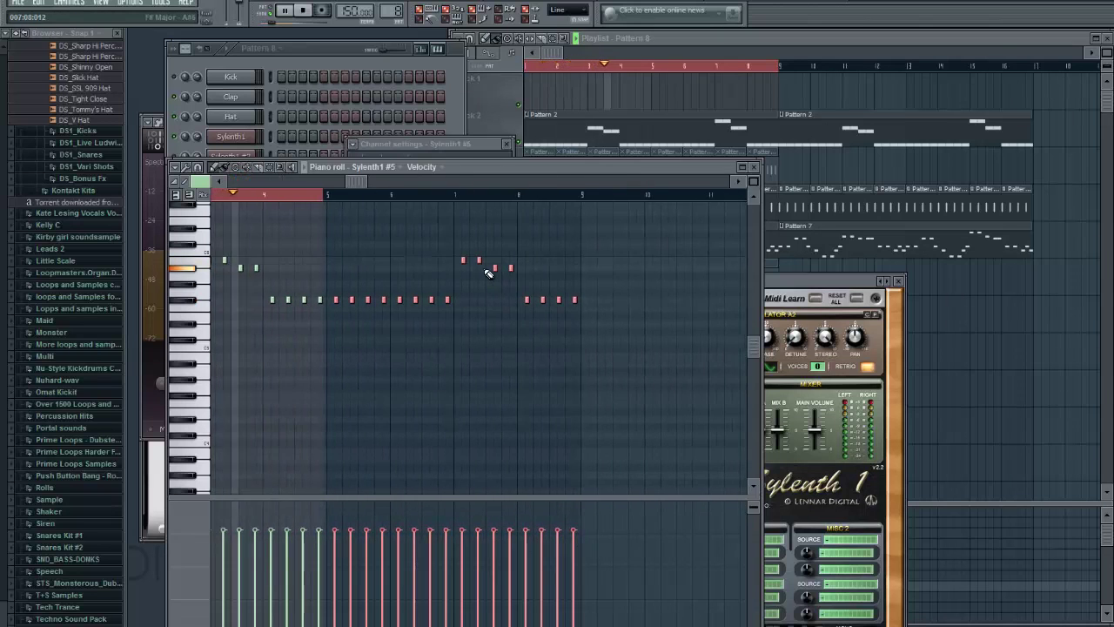
# Step: Replace the copied bar 7 notes with two C#6 notes followed by two B5 notes on the off-beats
pyautogui.rightClick(480, 261)
pyautogui.rightClick(463, 261)
pyautogui.rightClick(483, 267)
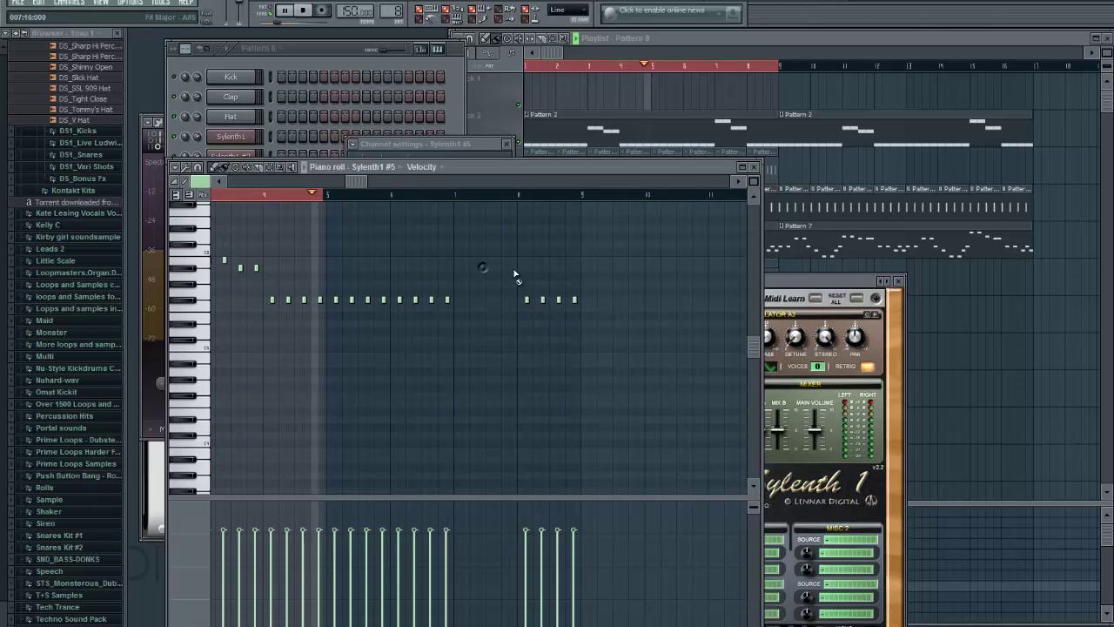
pyautogui.click(493, 260)
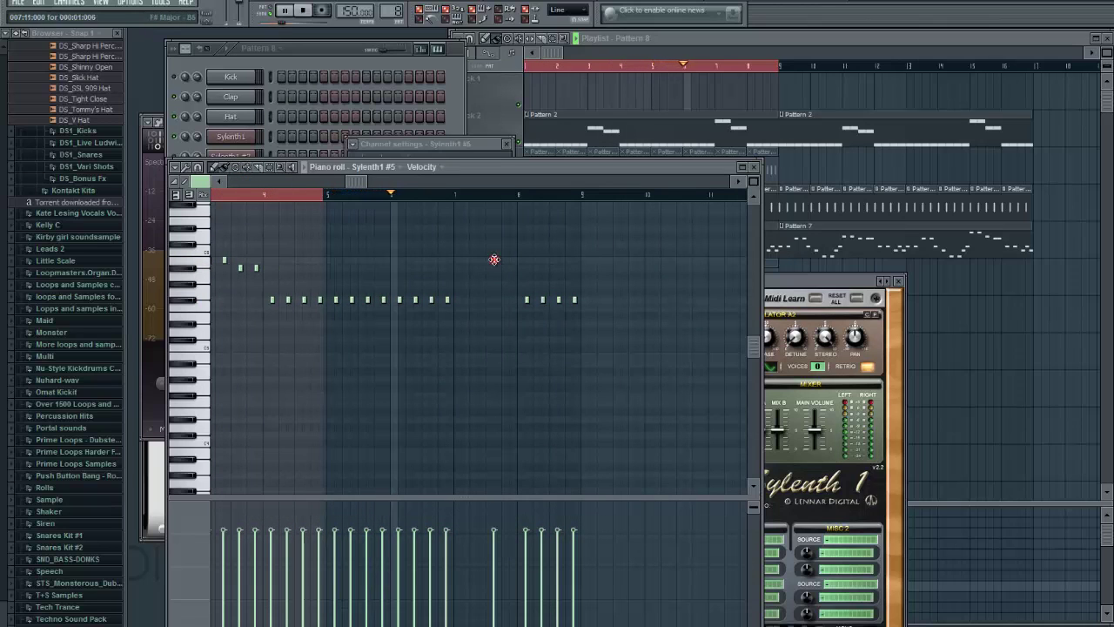
pyautogui.click(511, 259)
pyautogui.click(463, 243)
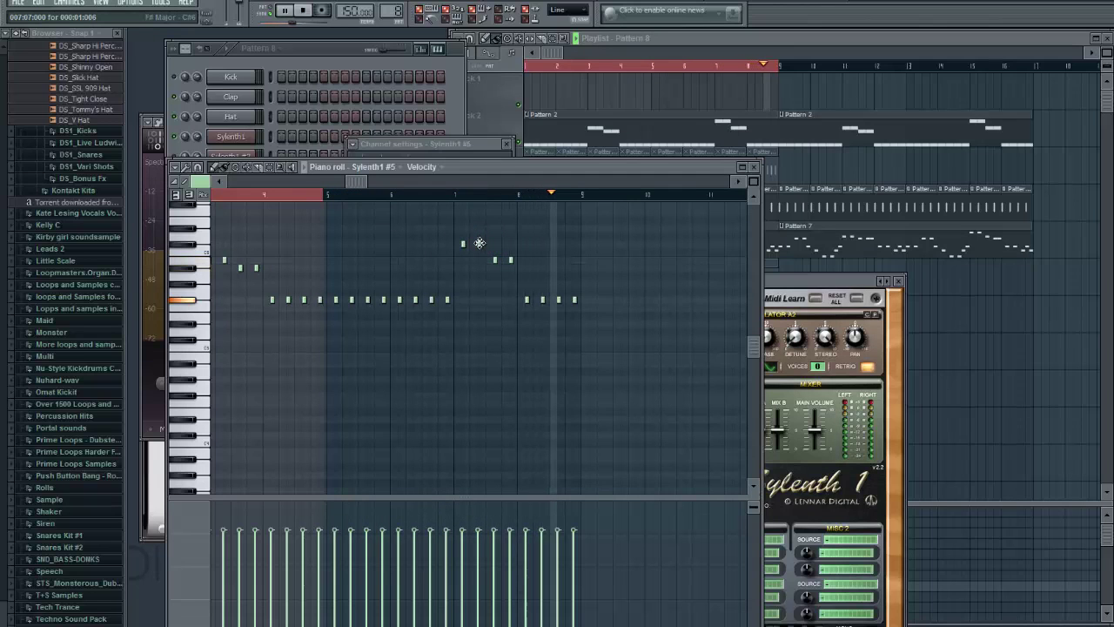
pyautogui.click(479, 243)
# Step: Play the new pattern with the playlist arrangement and mute Track 5
pyautogui.moveTo(342, 180); pyautogui.dragTo(91, 152)
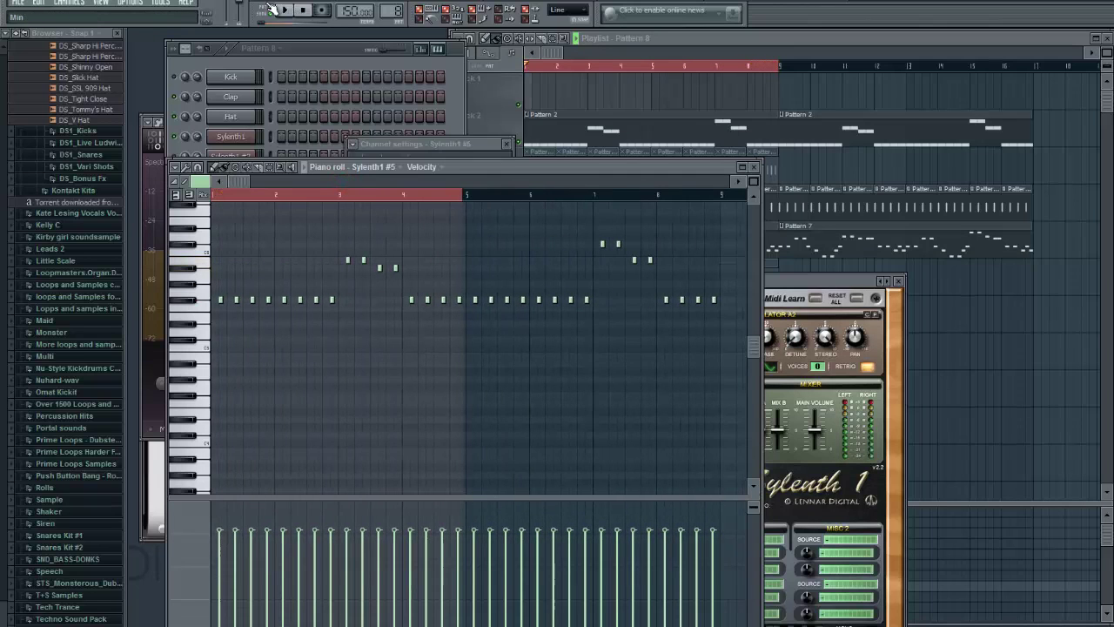
pyautogui.click(558, 49)
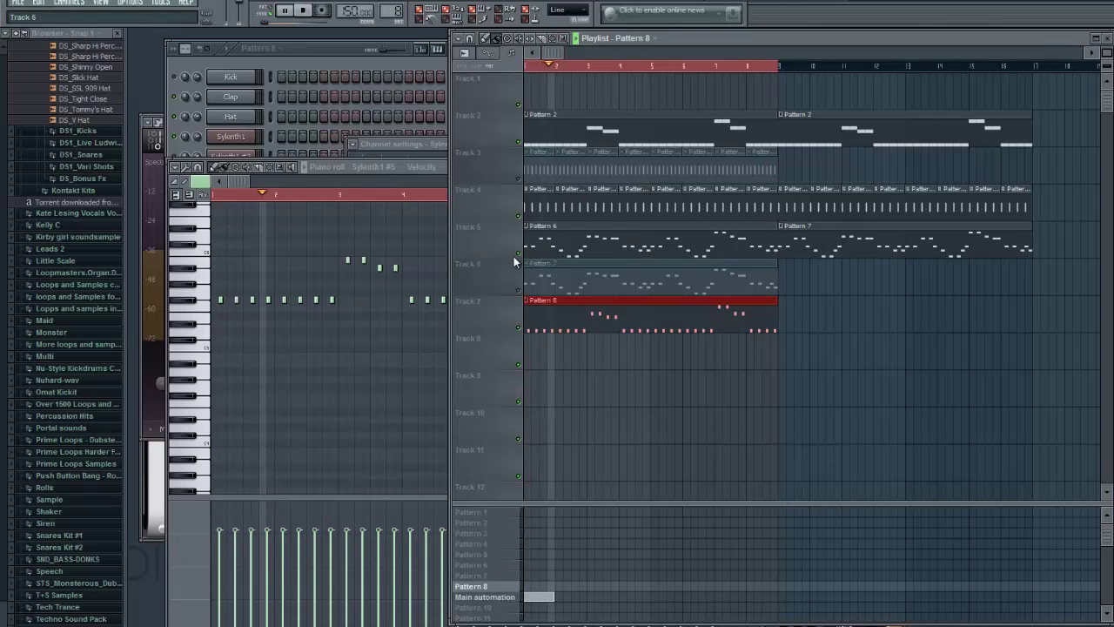
pyautogui.click(279, 383)
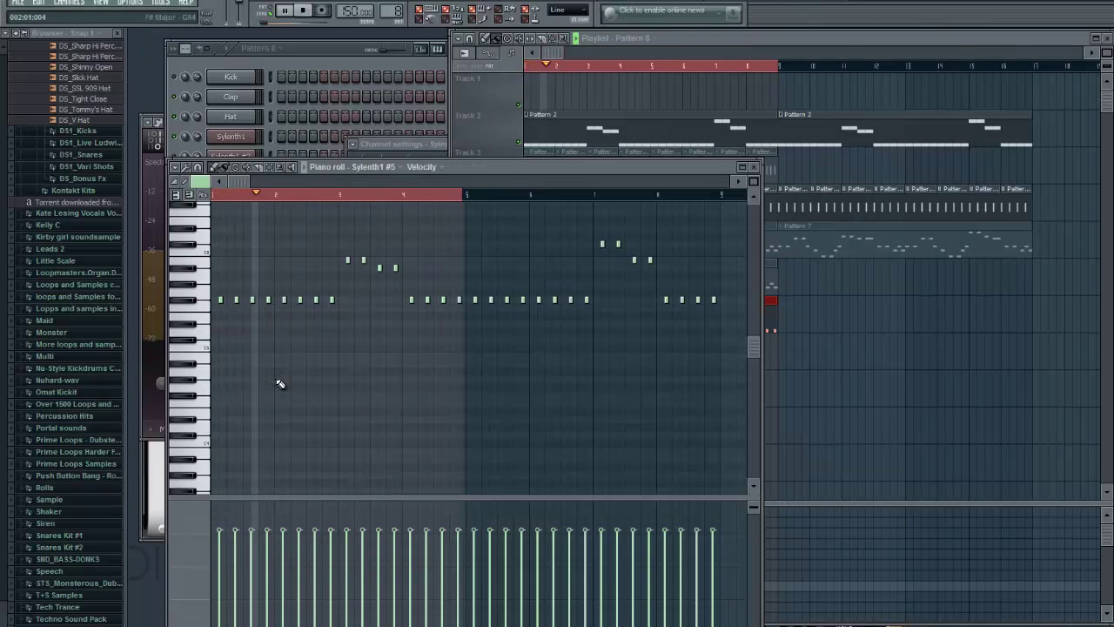
# Step: Add eight A#5 harmony notes above the F#5 off-beat notes in bars 1 and 2
pyautogui.scroll(2, 279, 383)
pyautogui.press('space')
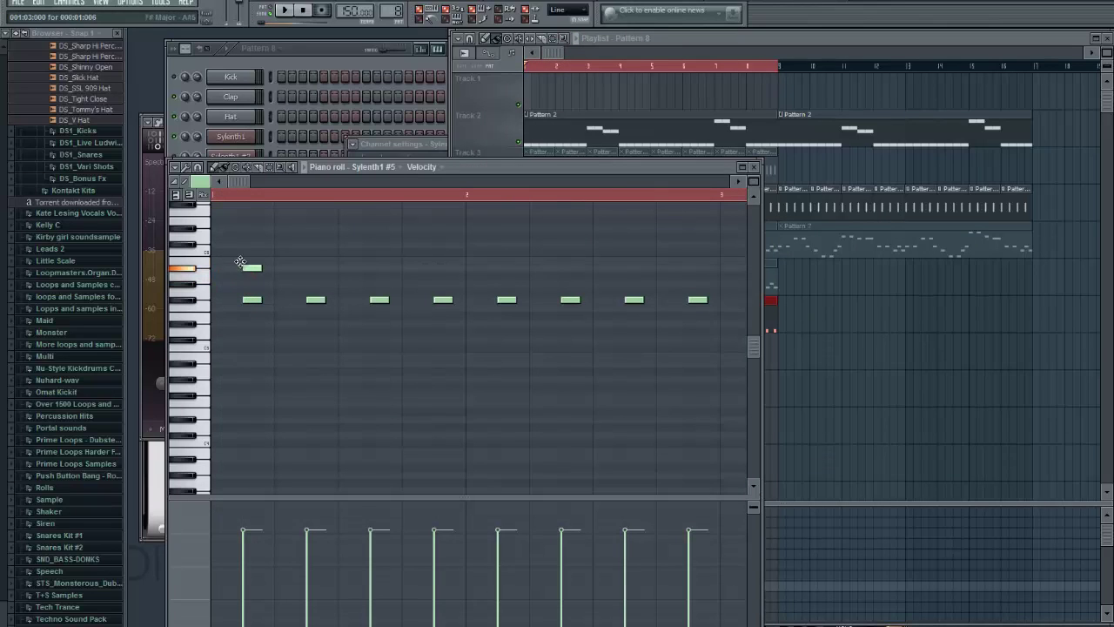
pyautogui.moveTo(241, 264); pyautogui.dragTo(241, 256)
pyautogui.press('space')
pyautogui.click(310, 269)
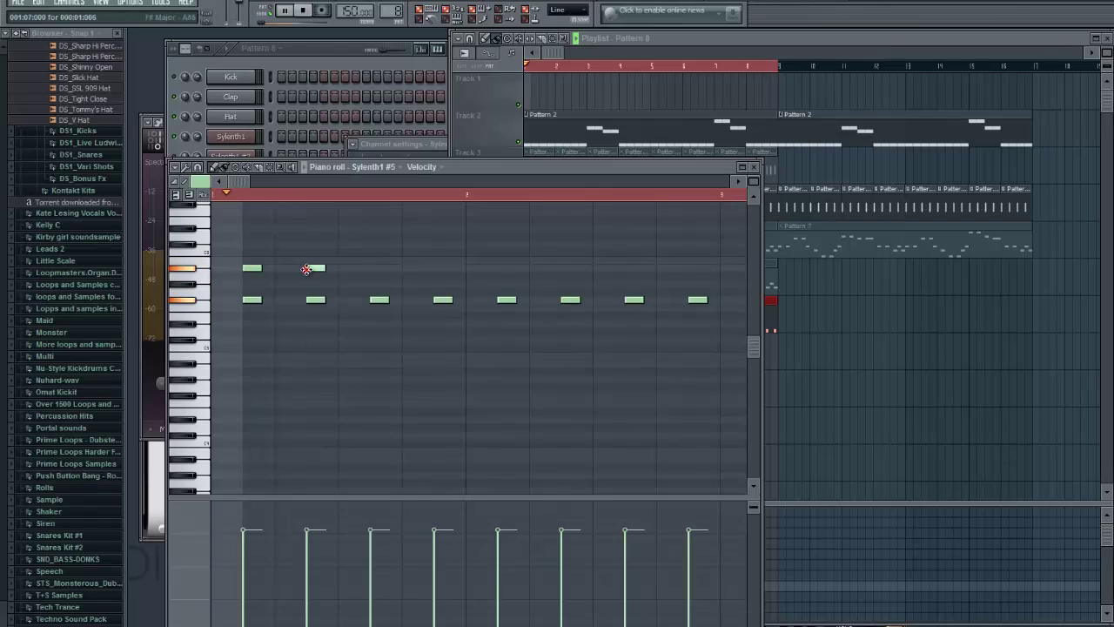
pyautogui.click(373, 270)
pyautogui.click(434, 269)
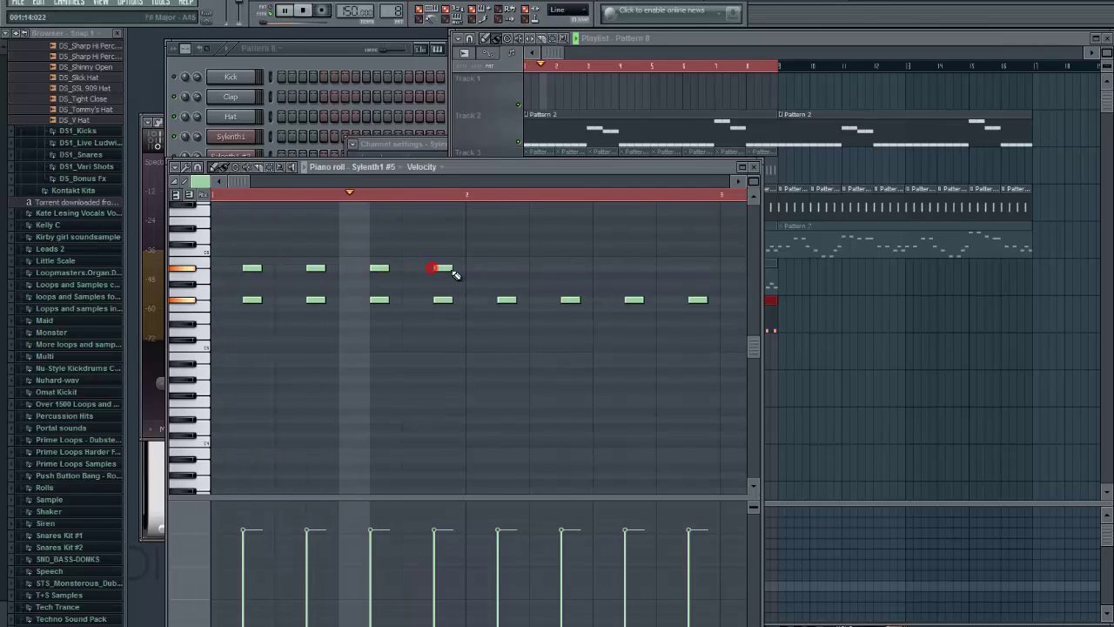
pyautogui.click(500, 268)
pyautogui.click(564, 268)
pyautogui.click(626, 267)
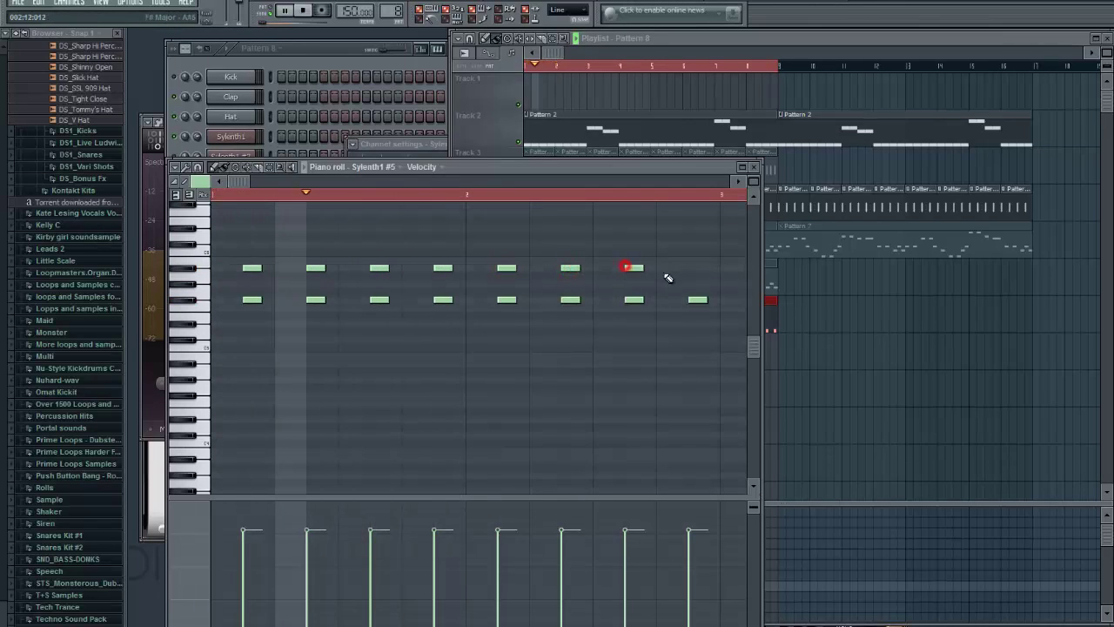
pyautogui.click(687, 265)
pyautogui.scroll(-2, 584, 313)
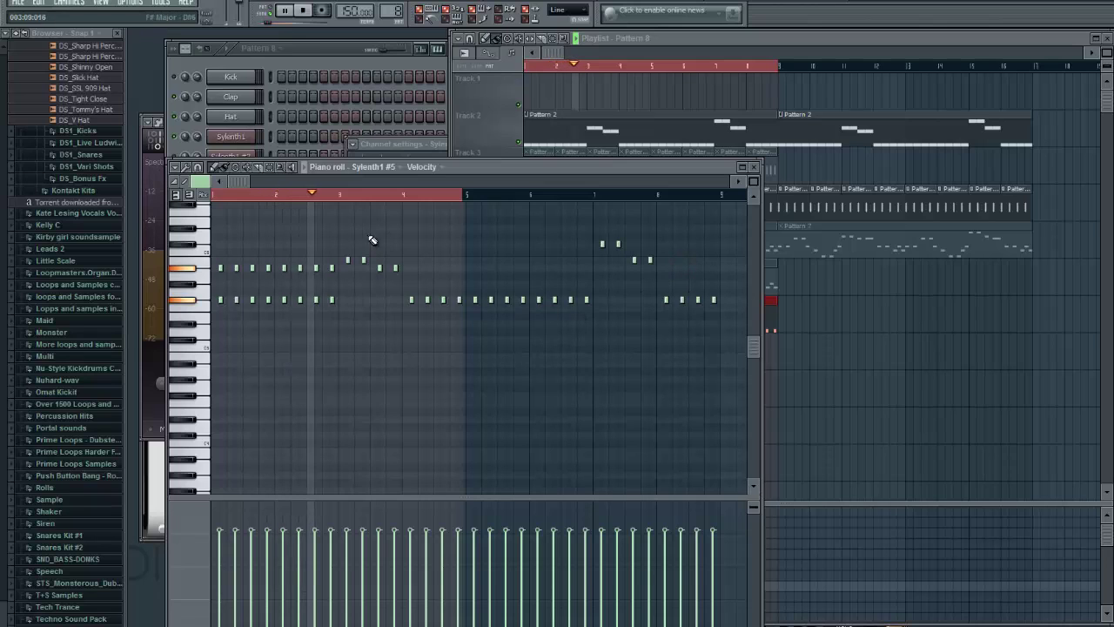
# Step: Add two E6 and two D#6 harmony notes above the bar 3 melody and play the pattern
pyautogui.press('space')
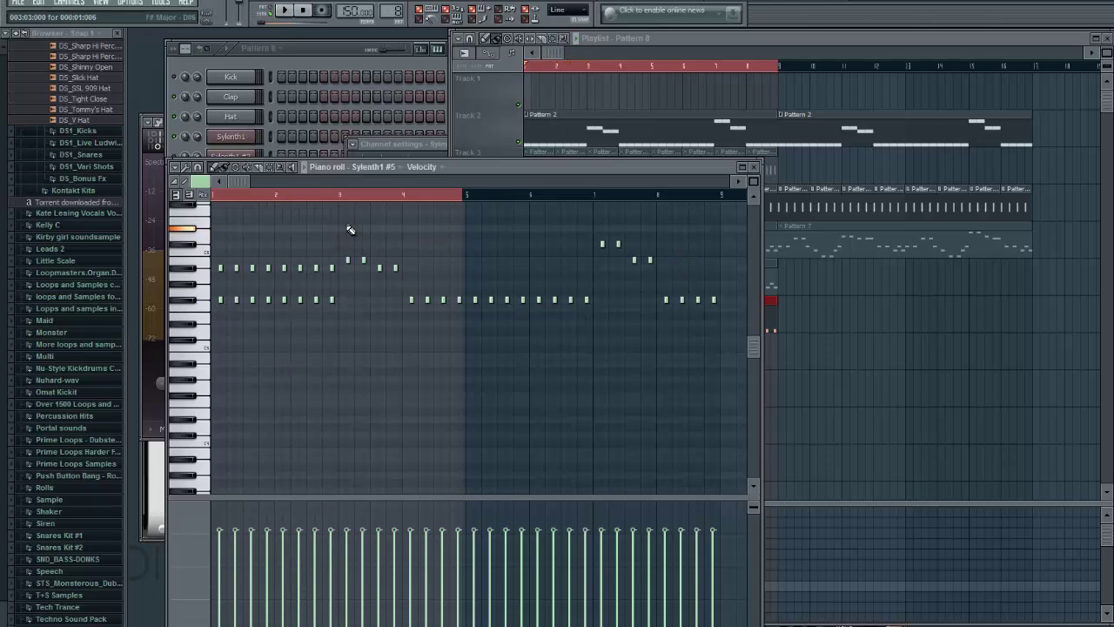
pyautogui.click(363, 229)
pyautogui.press('space')
pyautogui.click(380, 228)
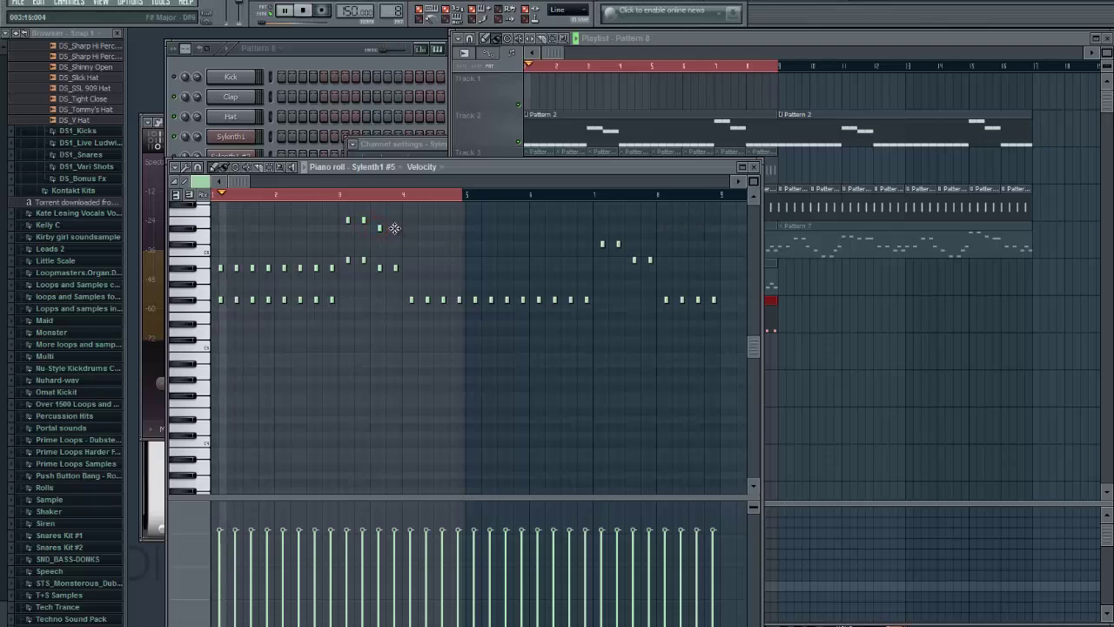
pyautogui.click(395, 228)
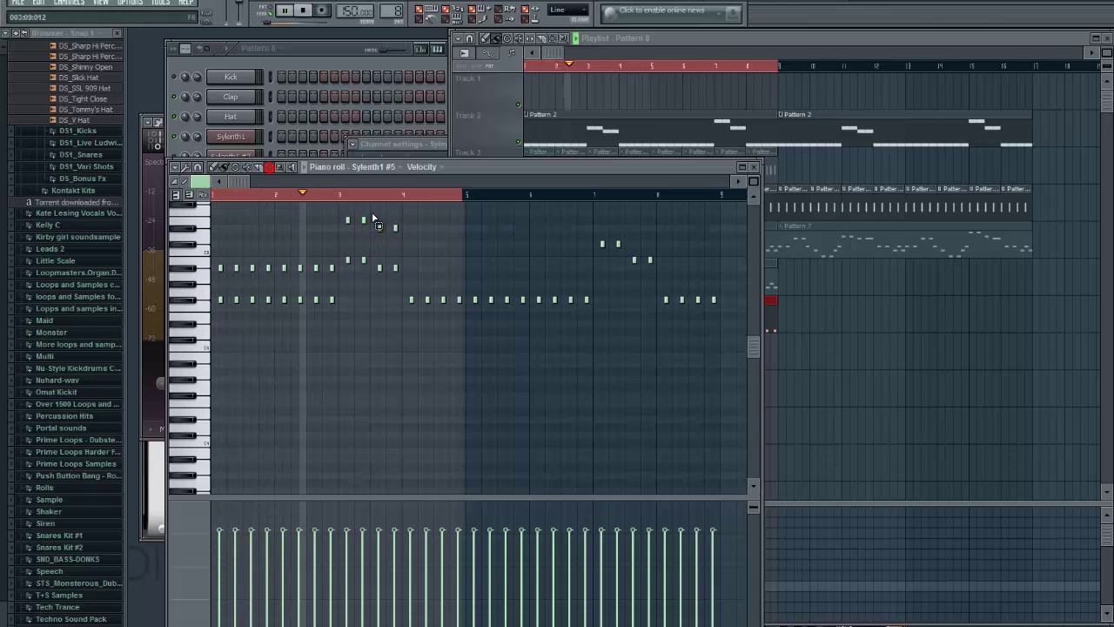
pyautogui.moveTo(343, 211); pyautogui.dragTo(416, 243)
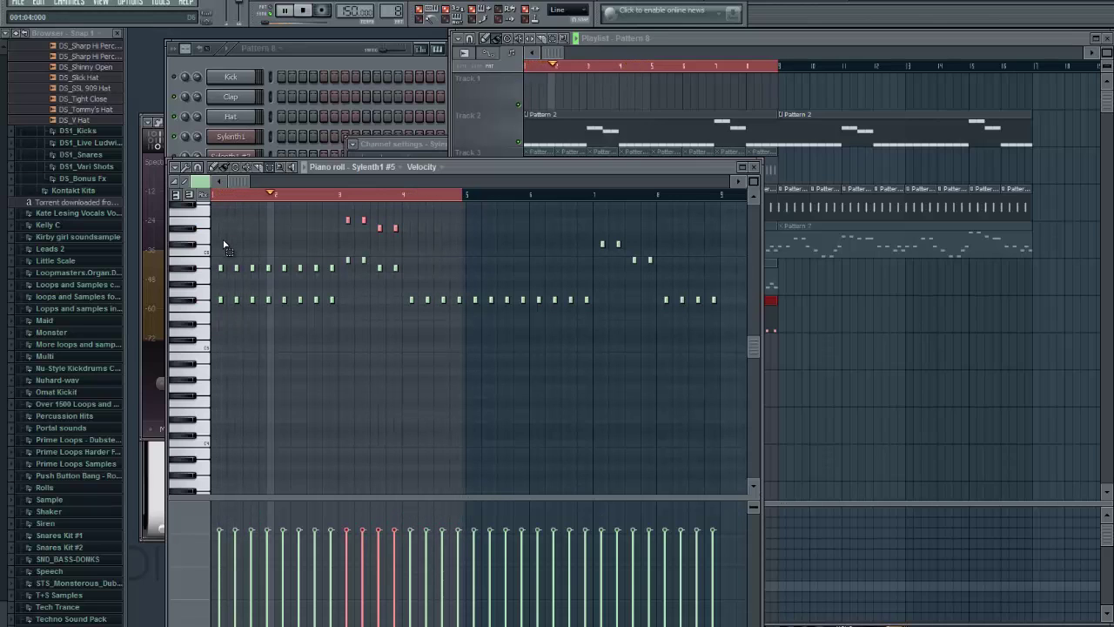
pyautogui.press('space')
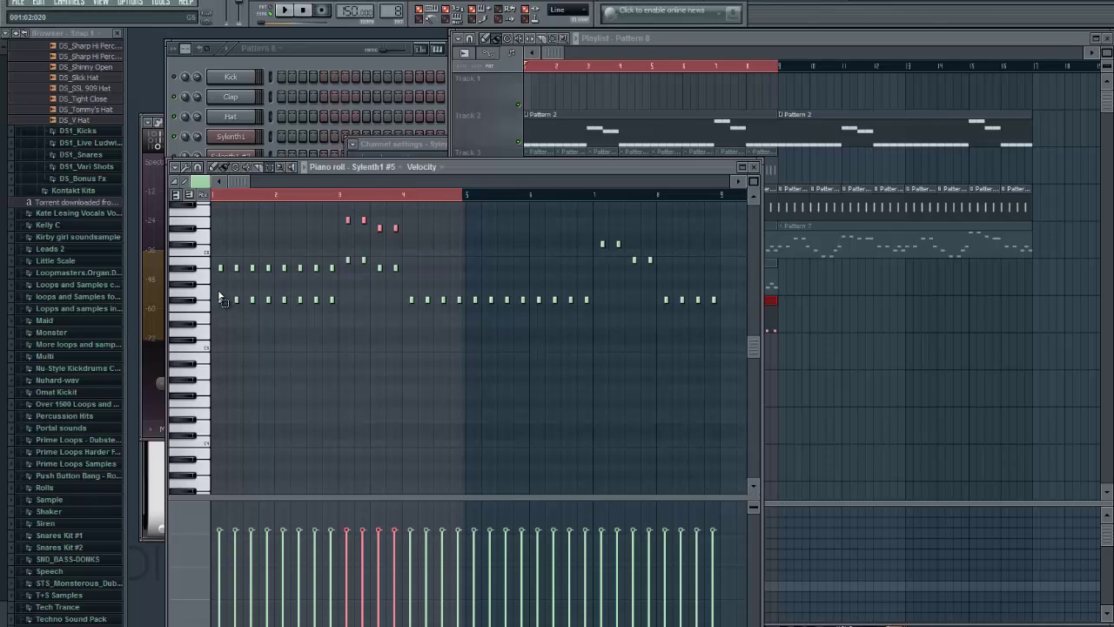
pyautogui.scroll(3, 213, 277)
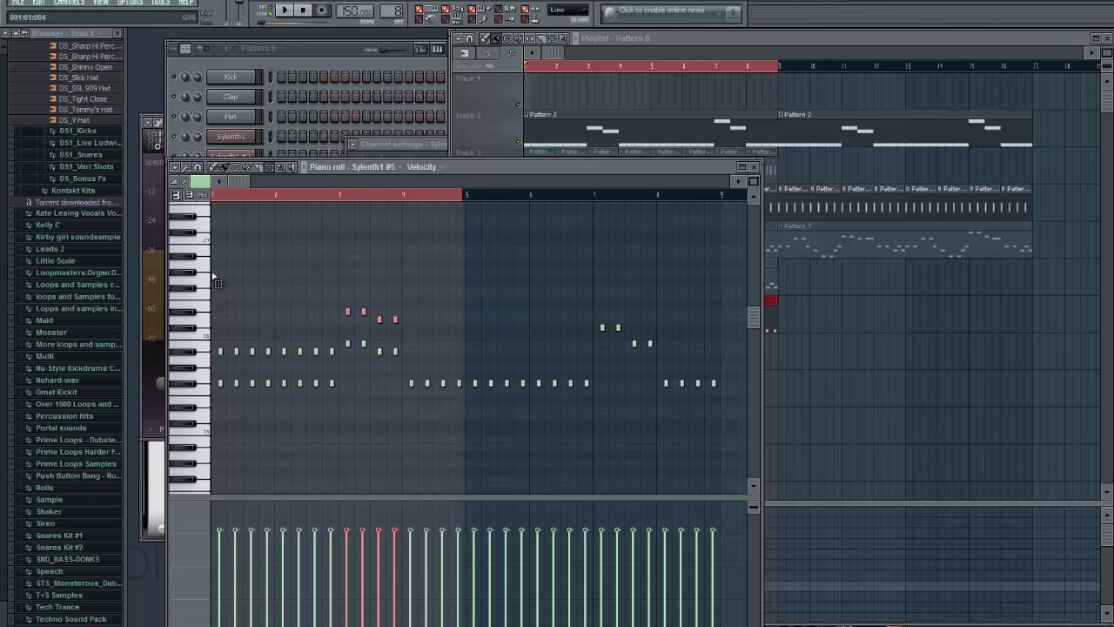
pyautogui.press('space')
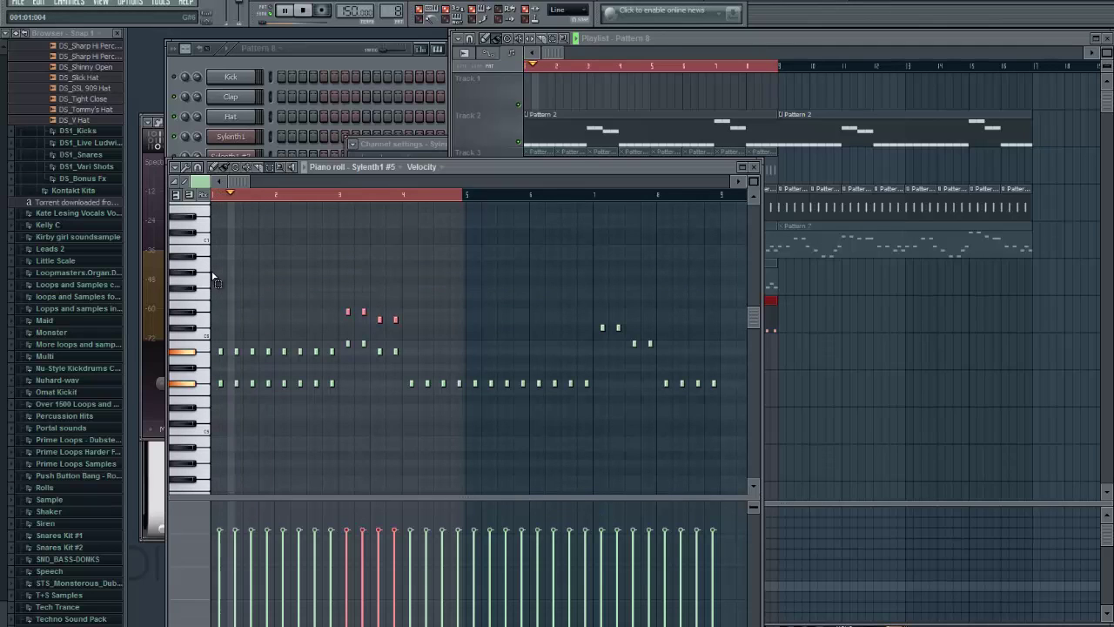
# Step: Copy the A#5 harmony notes from bars 1 and 2 into bar 4
pyautogui.moveTo(341, 345); pyautogui.dragTo(237, 368)
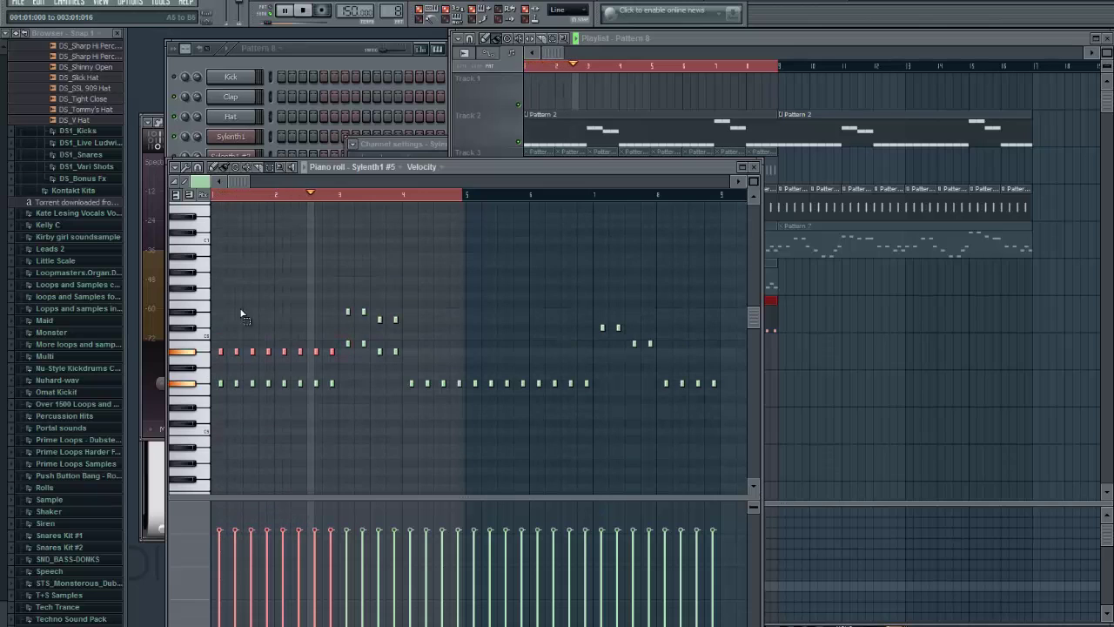
pyautogui.moveTo(246, 181); pyautogui.dragTo(288, 309)
pyautogui.hotkey('ctrl', 'v')
pyautogui.press('space')
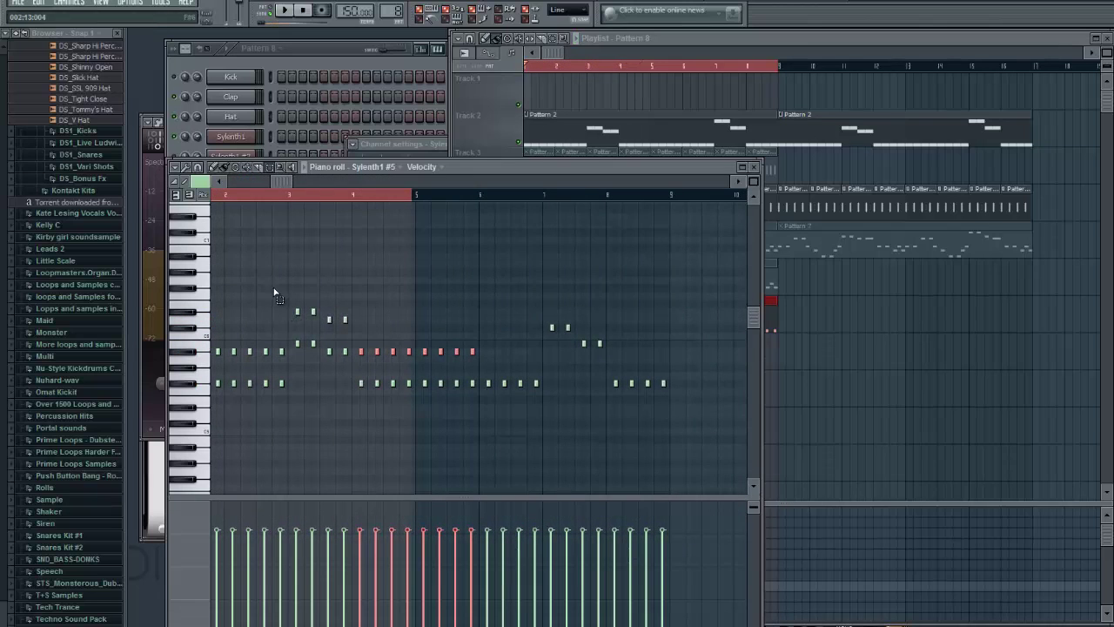
# Step: Try different semitone transpositions of the upper bar 3 harmony notes and raise the last two to D#6
pyautogui.moveTo(294, 285); pyautogui.dragTo(408, 338)
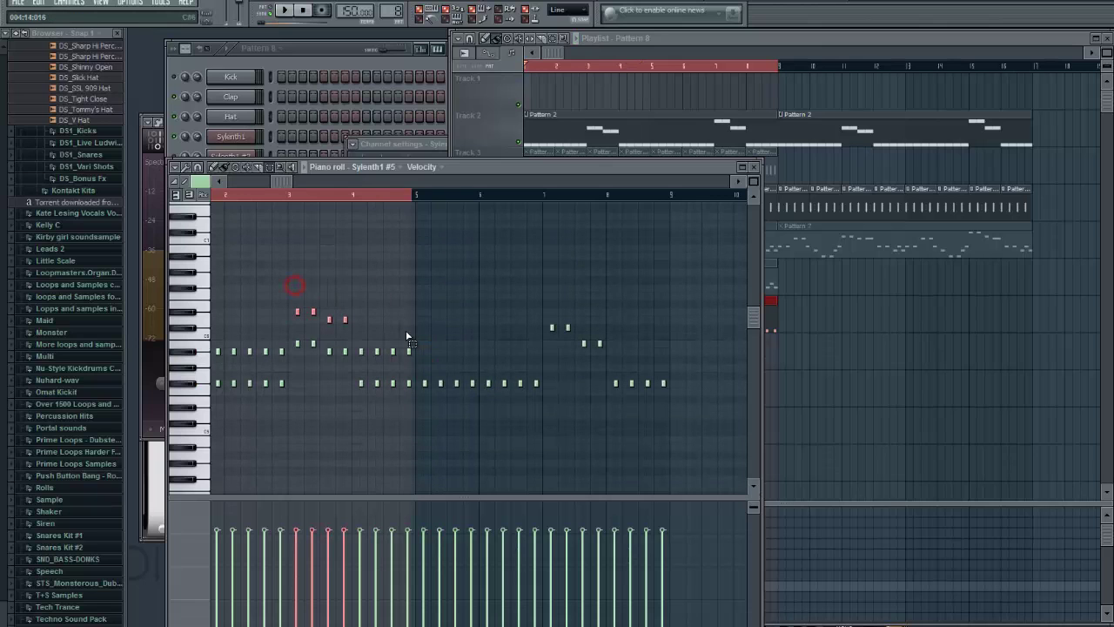
pyautogui.hotkey('shift', 'Up')
pyautogui.hotkey('shift', 'Down')
pyautogui.hotkey('shift', 'Down')
pyautogui.press('space')
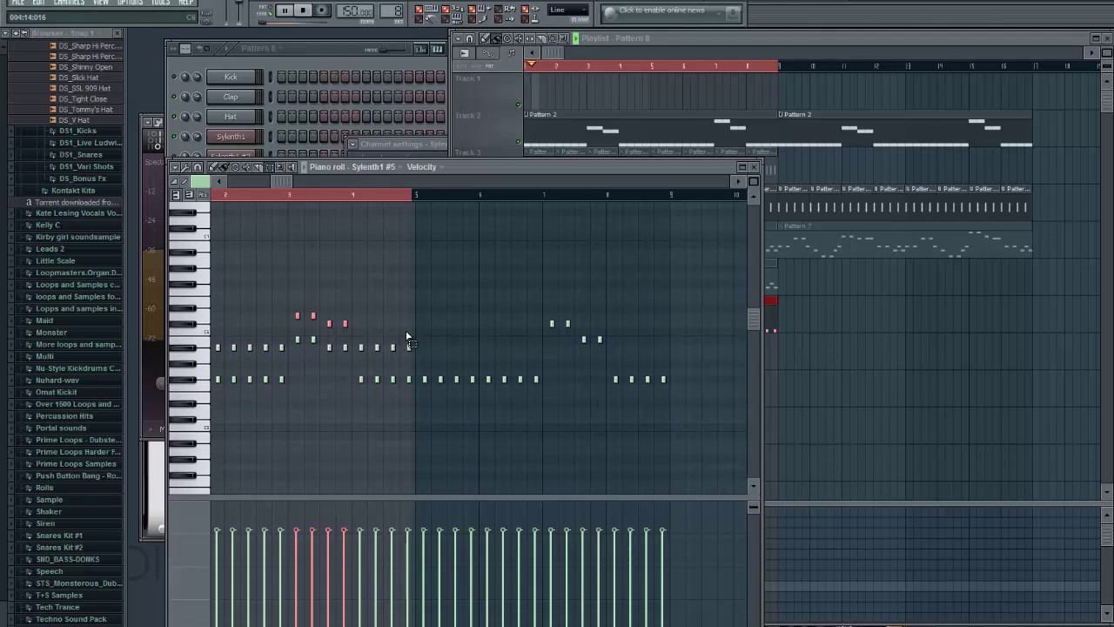
pyautogui.moveTo(289, 180); pyautogui.dragTo(243, 181)
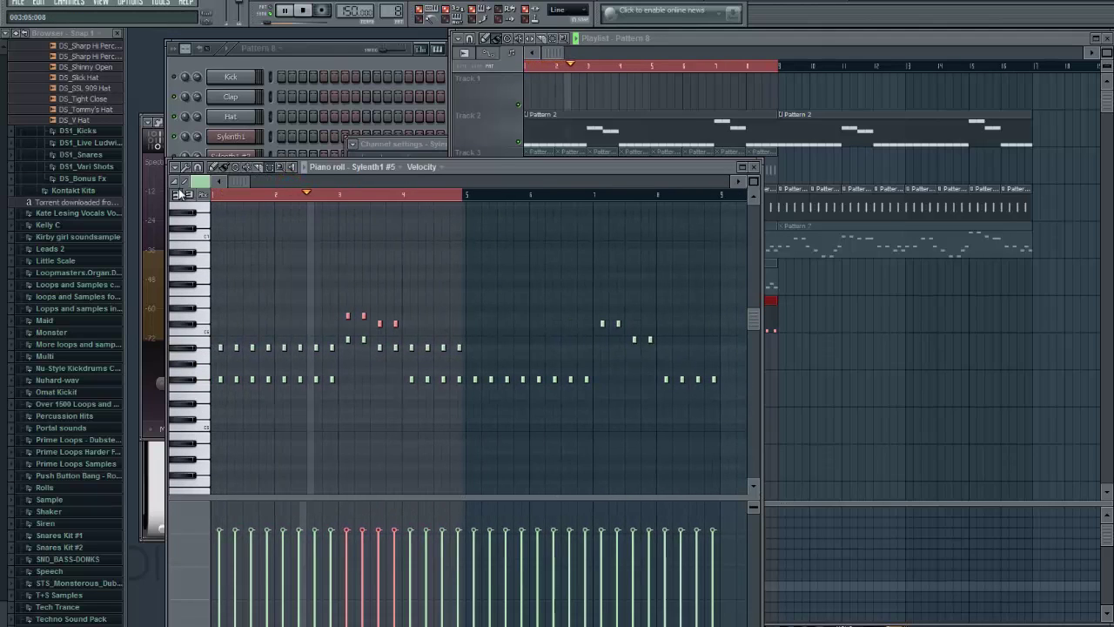
pyautogui.click(184, 193)
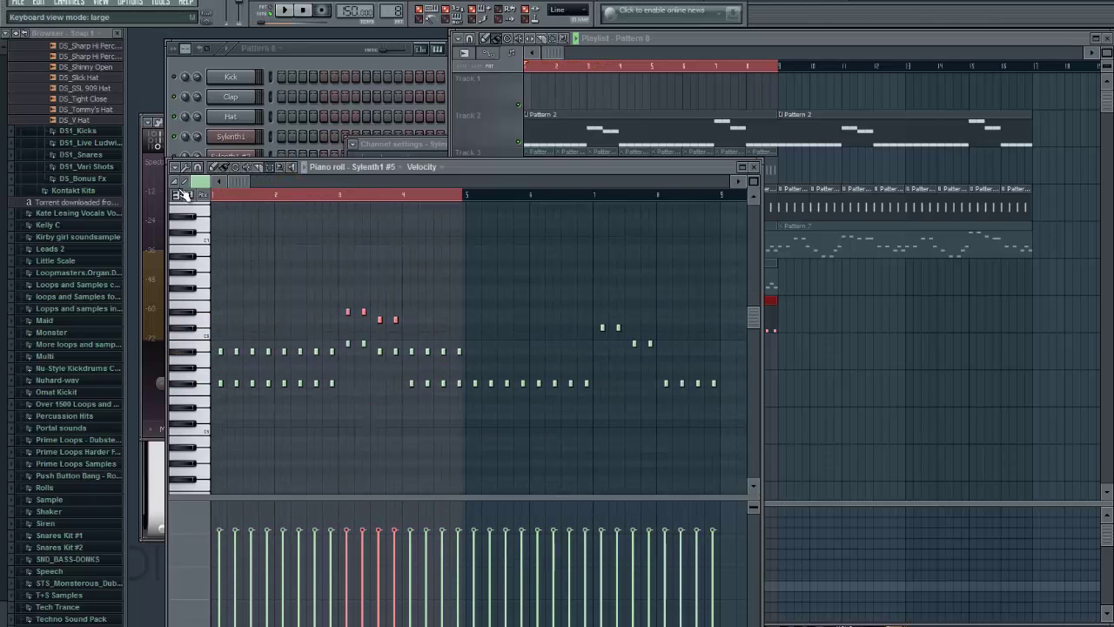
pyautogui.moveTo(373, 307); pyautogui.dragTo(406, 332)
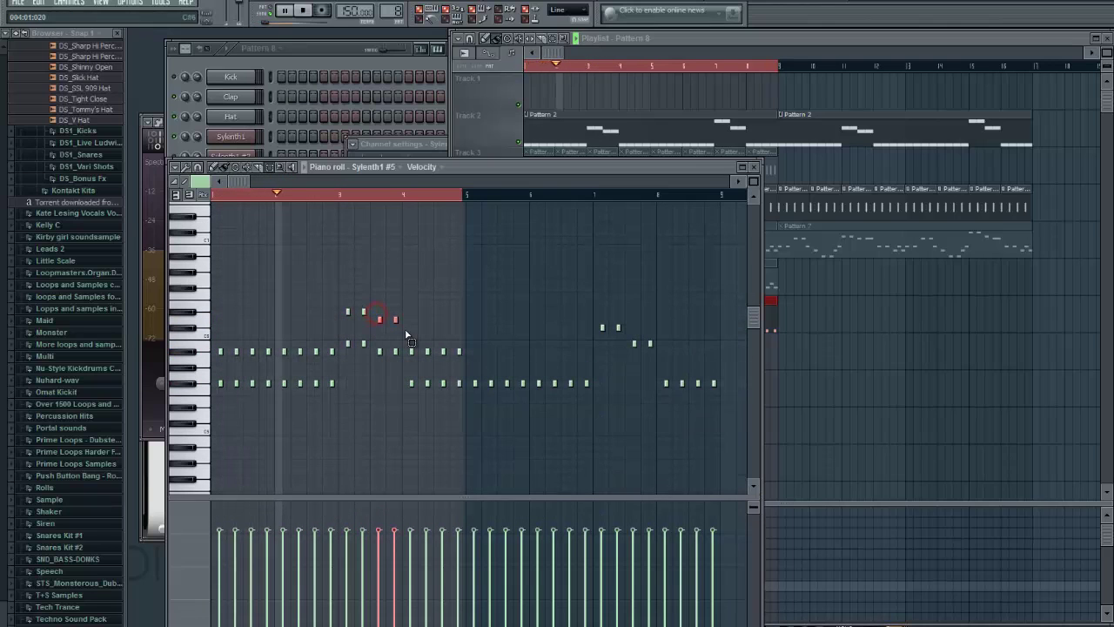
pyautogui.hotkey('shift', 'Up')
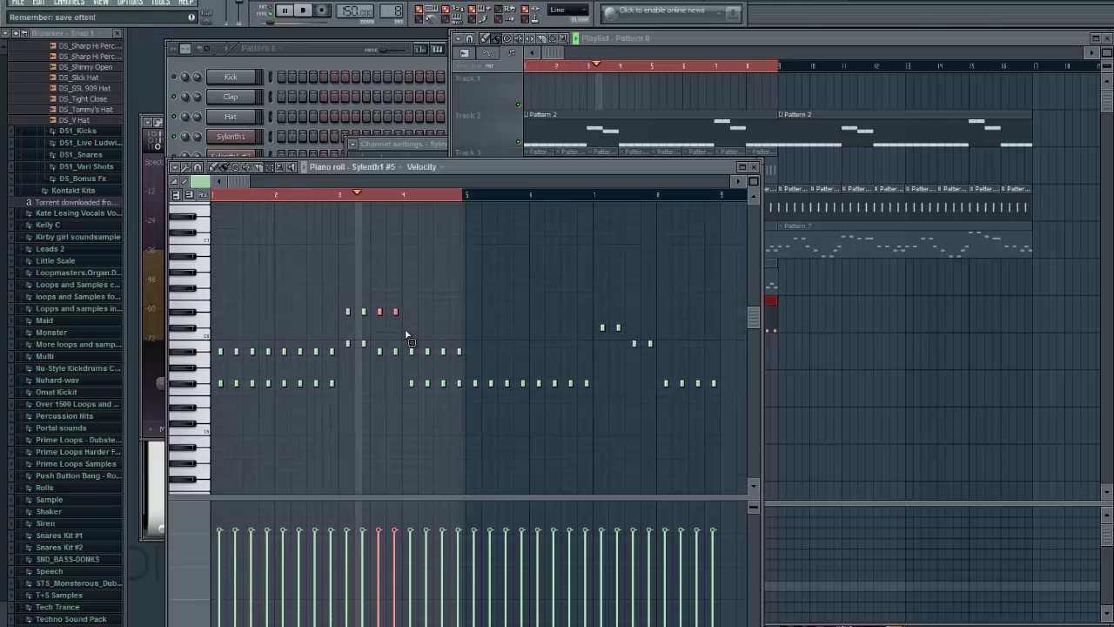
# Step: Delete all the added harmony notes from bars 1 to 4
pyautogui.press('space')
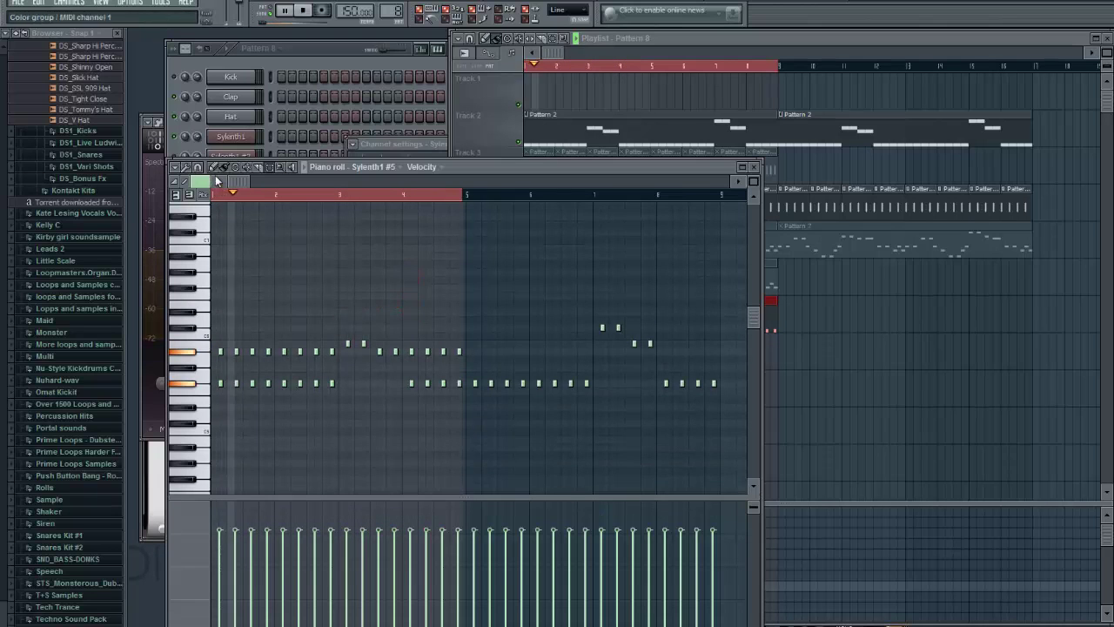
pyautogui.click(348, 344)
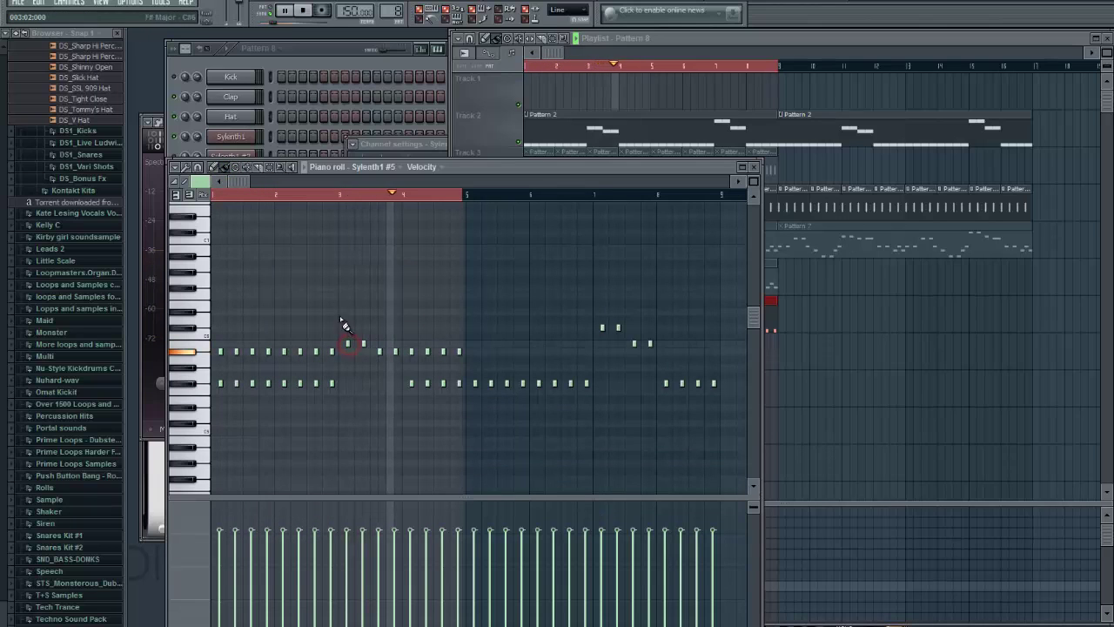
pyautogui.click(268, 163)
pyautogui.press('space')
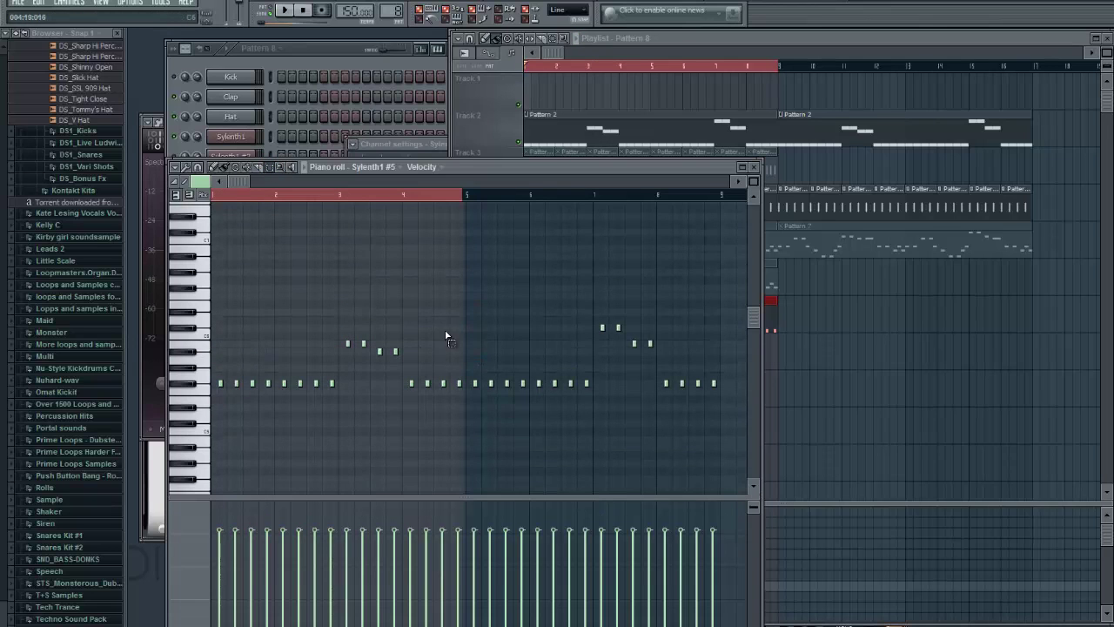
# Step: Layer a copy of the whole eight-bar note sequence seven semitones above the original and play it
pyautogui.moveTo(459, 325); pyautogui.dragTo(212, 445)
pyautogui.moveTo(733, 293); pyautogui.dragTo(62, 521)
pyautogui.hotkey('shift', 'Up')
pyautogui.hotkey('shift', 'Up')
pyautogui.hotkey('shift', 'Up')
pyautogui.hotkey('shift', 'Up')
pyautogui.hotkey('shift', 'Up')
pyautogui.hotkey('shift', 'Up')
pyautogui.hotkey('shift', 'Up')
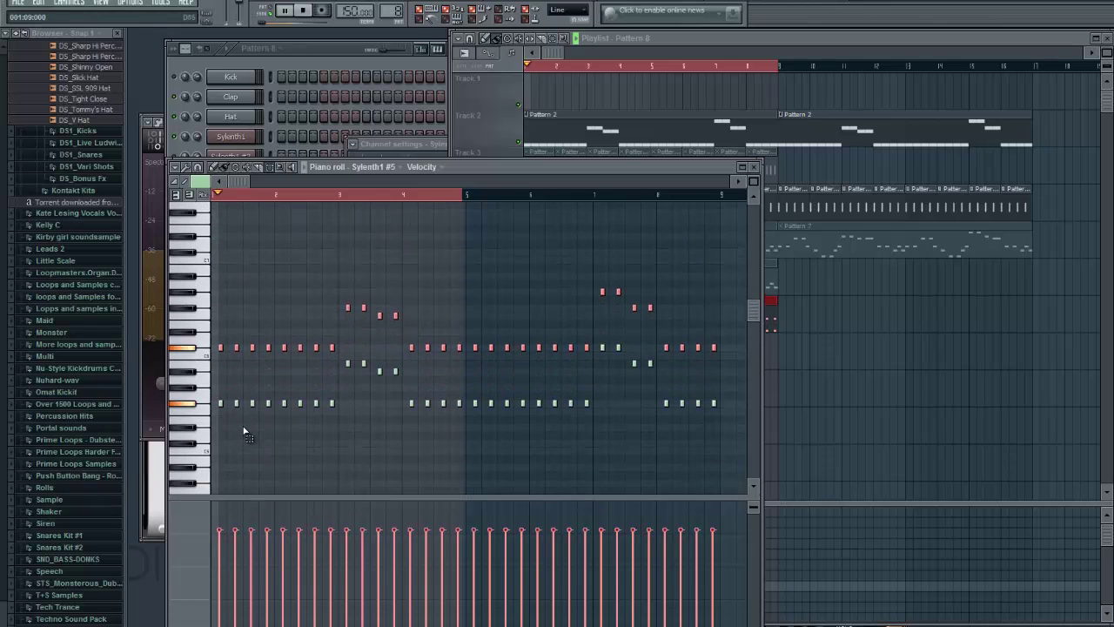
pyautogui.press('space')
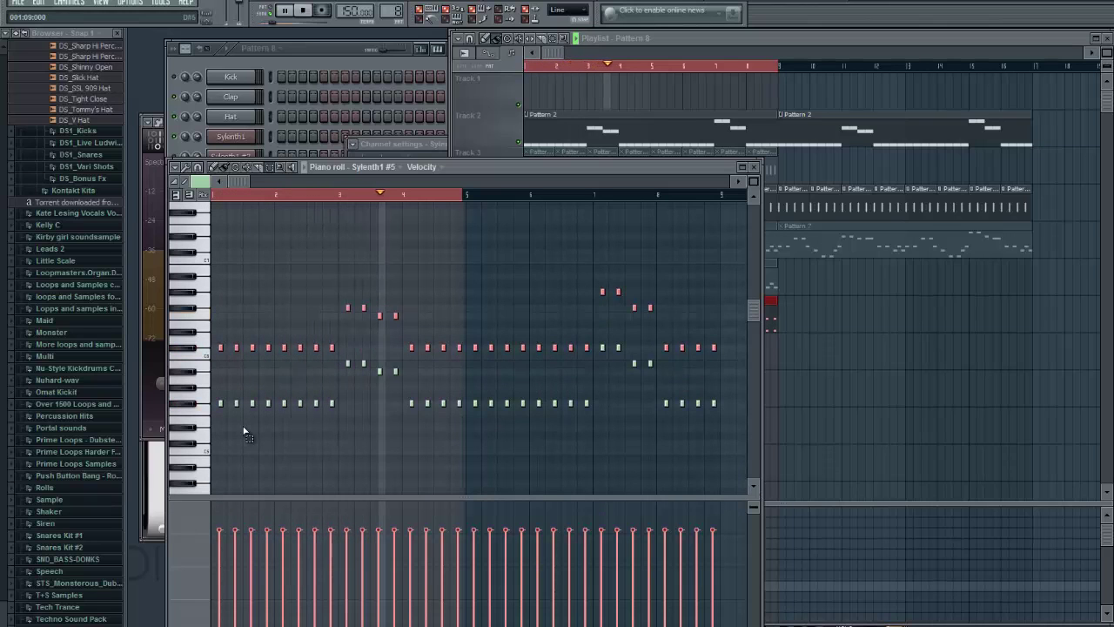
# Step: Try another copy of the original notes transposed up by three to eight semitones and delete it
pyautogui.hotkey('shift', 'i')
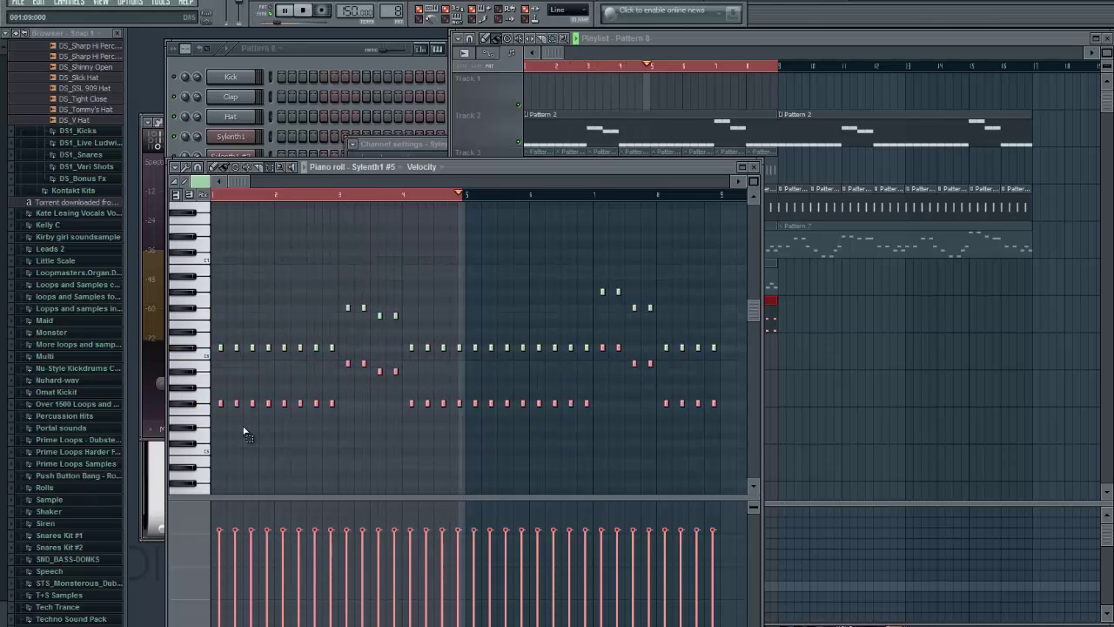
pyautogui.hotkey('shift', 'Up')
pyautogui.hotkey('shift', 'Up')
pyautogui.hotkey('shift', 'Up')
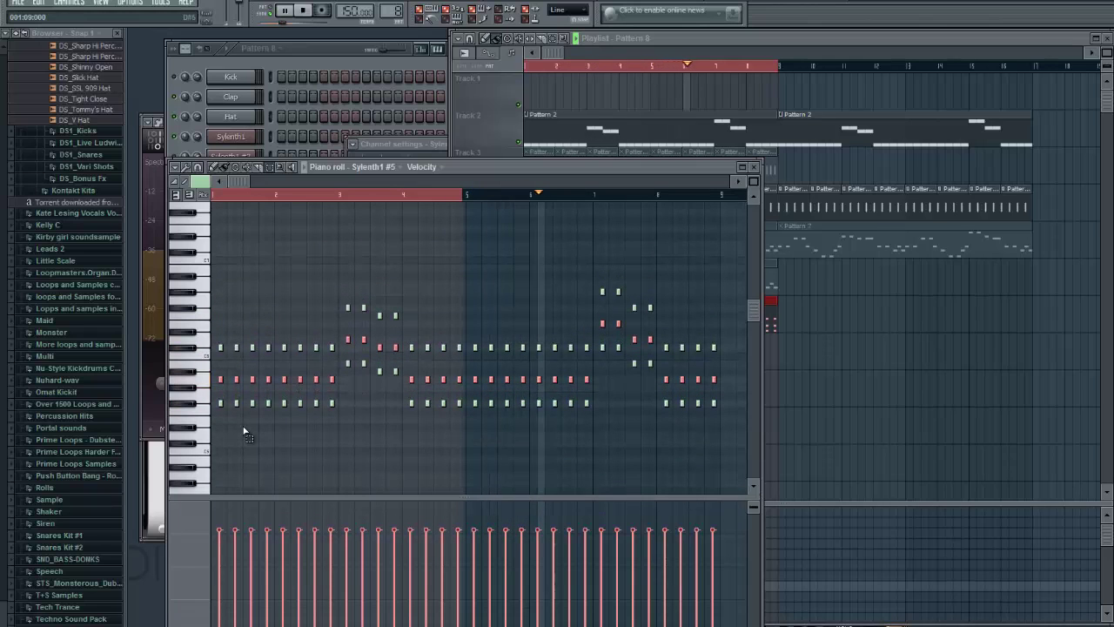
pyautogui.hotkey('shift', 'Up')
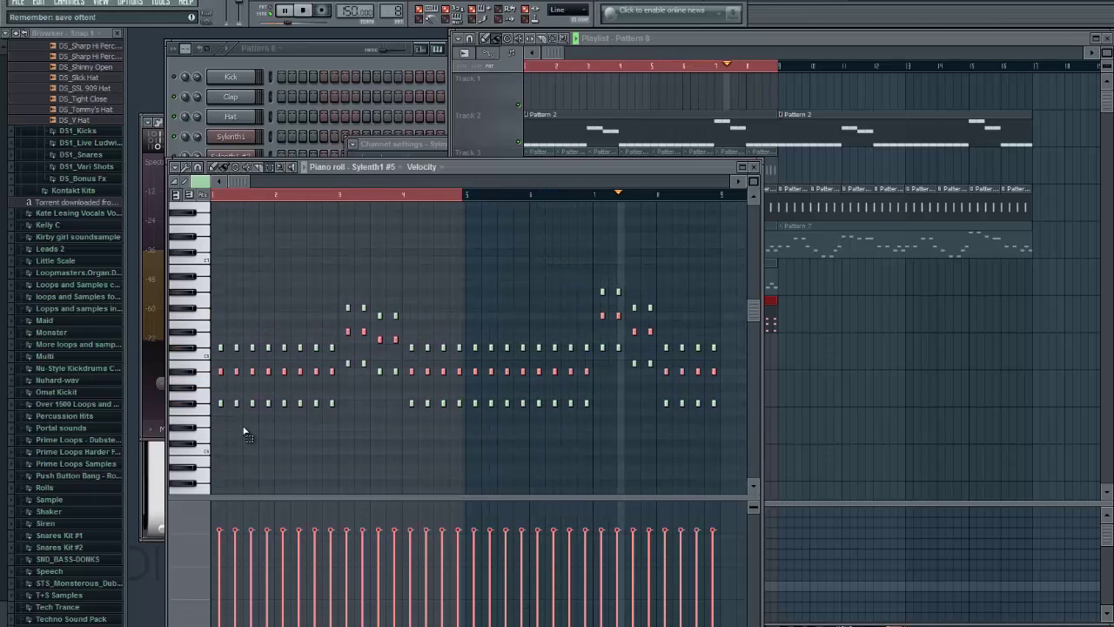
pyautogui.hotkey('shift', 'Up')
pyautogui.hotkey('shift', 'Up')
pyautogui.hotkey('shift', 'Up')
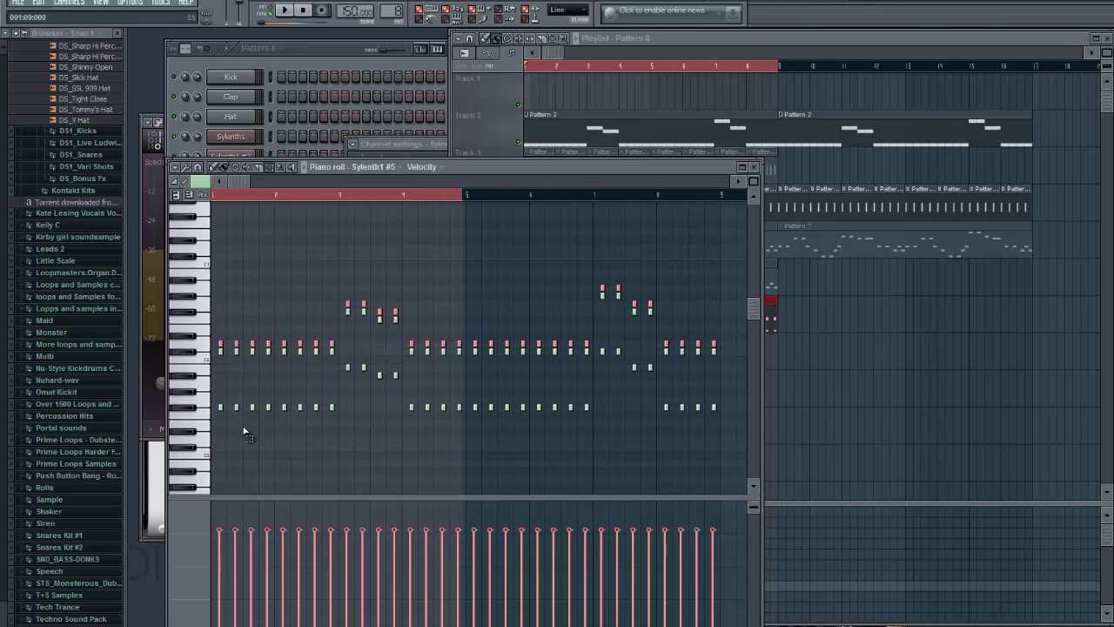
pyautogui.press('Delete')
# Step: Paste another copy of the original notes, transpose it up one octave and play the pattern
pyautogui.hotkey('ctrl', 'v')
pyautogui.hotkey('ctrl', 'Up')
pyautogui.press('space')
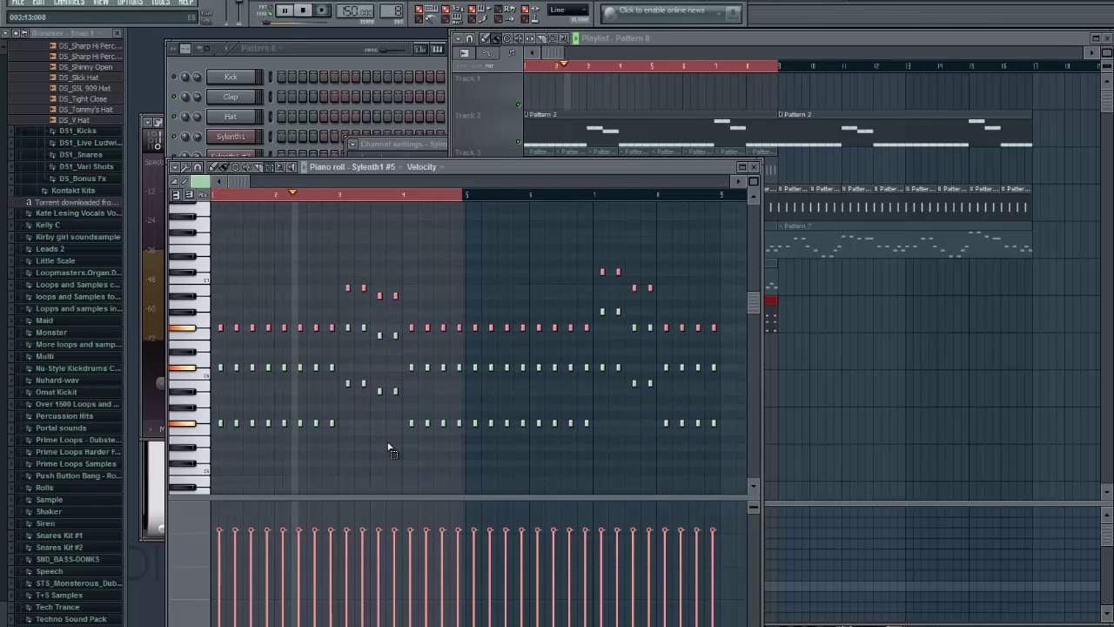
# Step: In the Sylenth1 #5 plugin, set oscillator A1's wave to QPulse and shape Amp Env A with minimum sustain and 3.56 decay
pyautogui.click(325, 47)
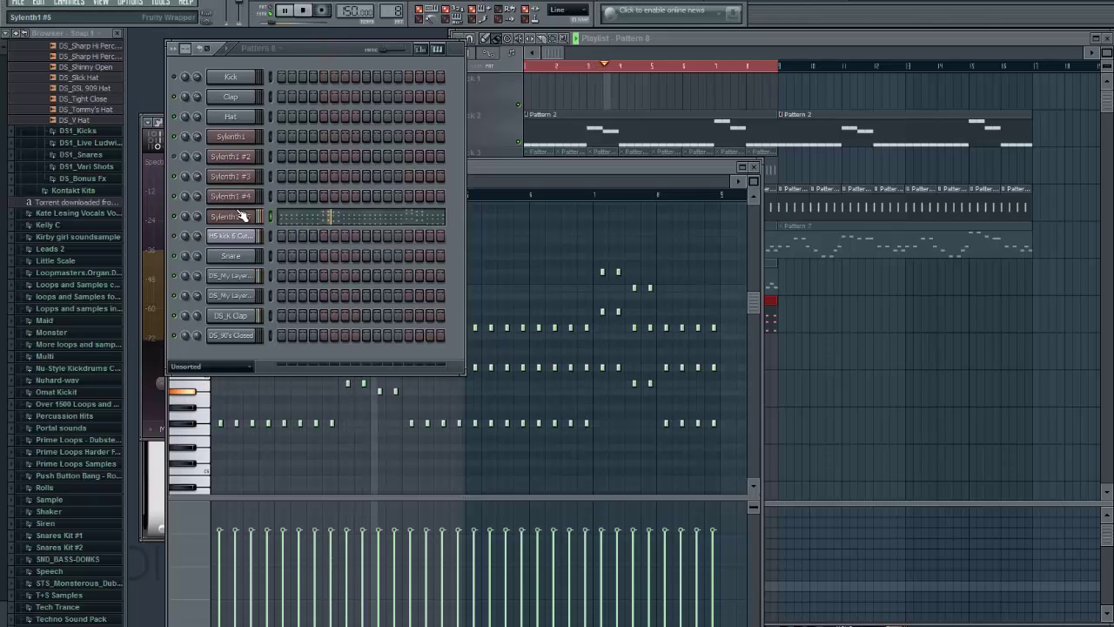
pyautogui.click(241, 217)
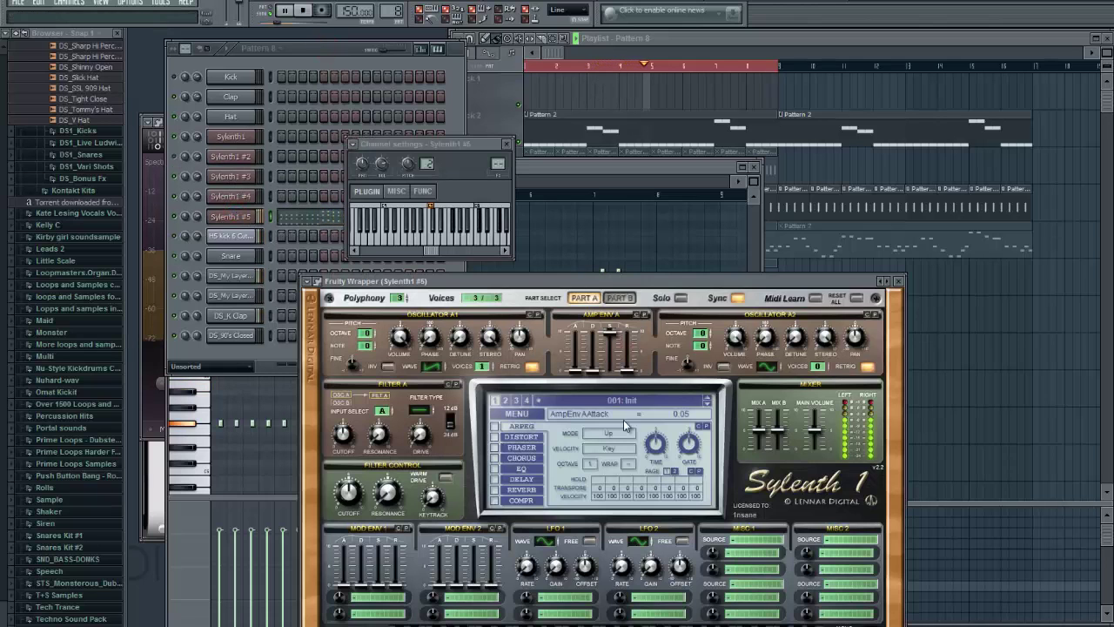
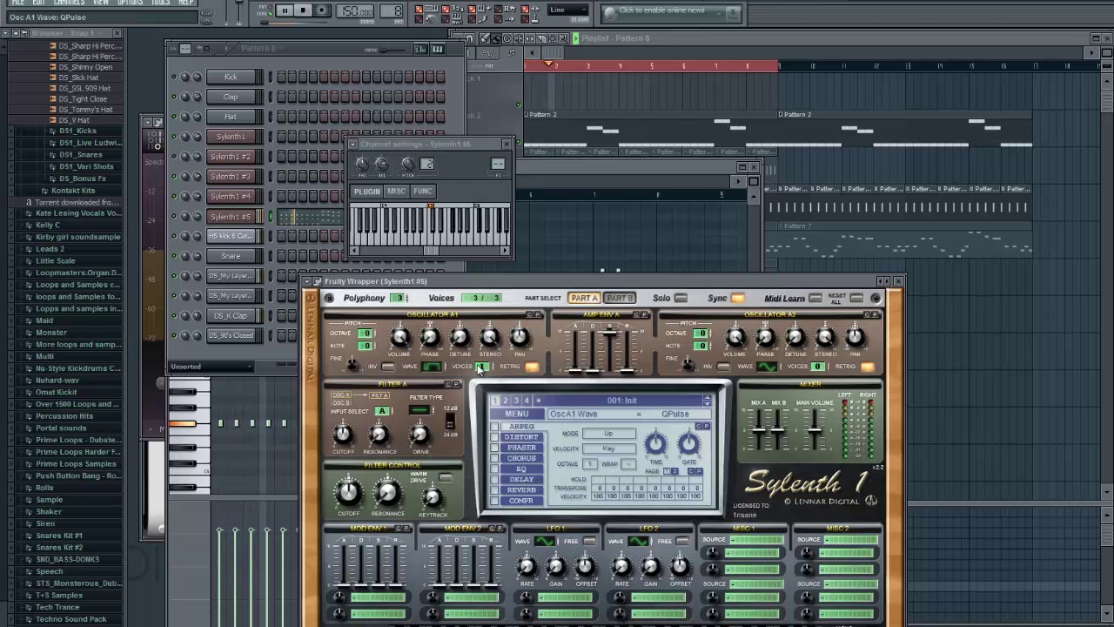
pyautogui.moveTo(613, 334); pyautogui.dragTo(596, 423)
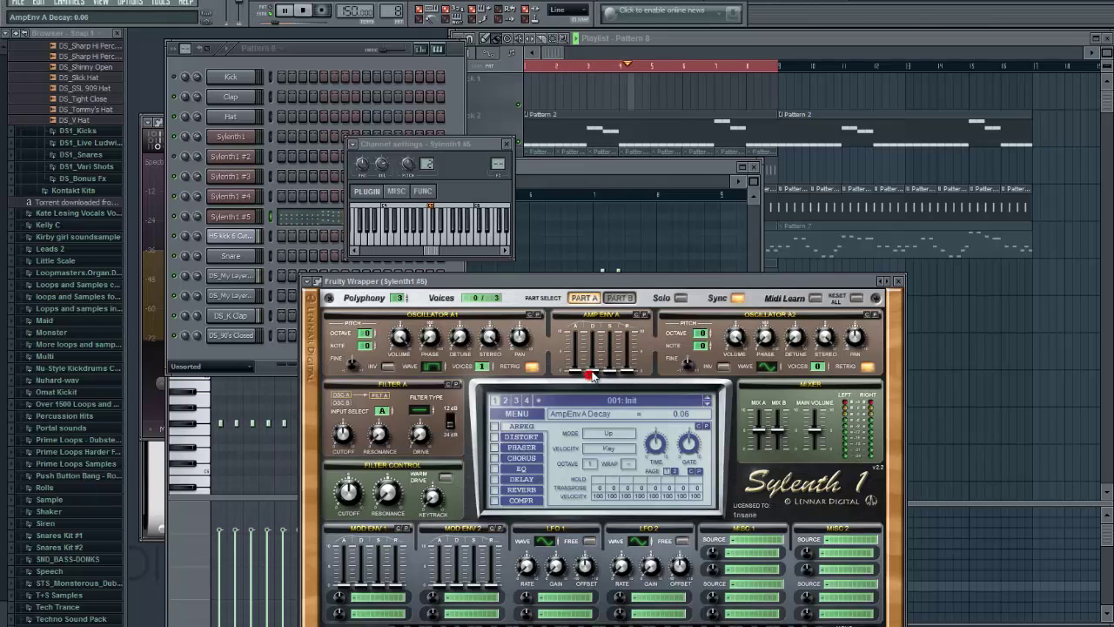
pyautogui.moveTo(595, 359); pyautogui.dragTo(615, 340)
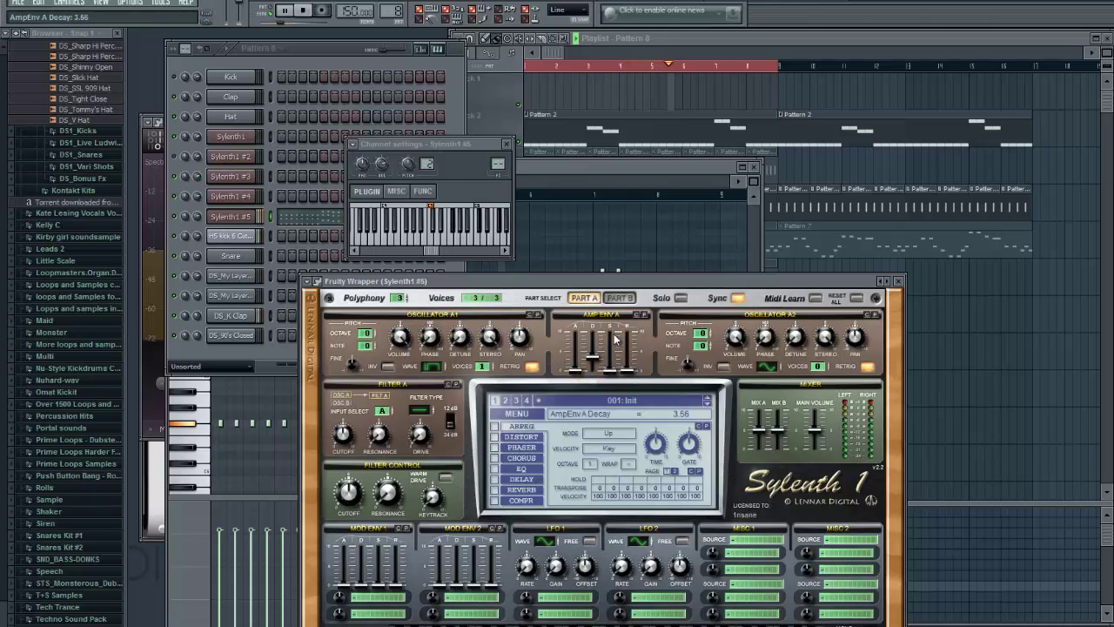
# Step: Set Amp Env A's attack to 0.00 and its release to 4.93, with part A selected
pyautogui.click(576, 373)
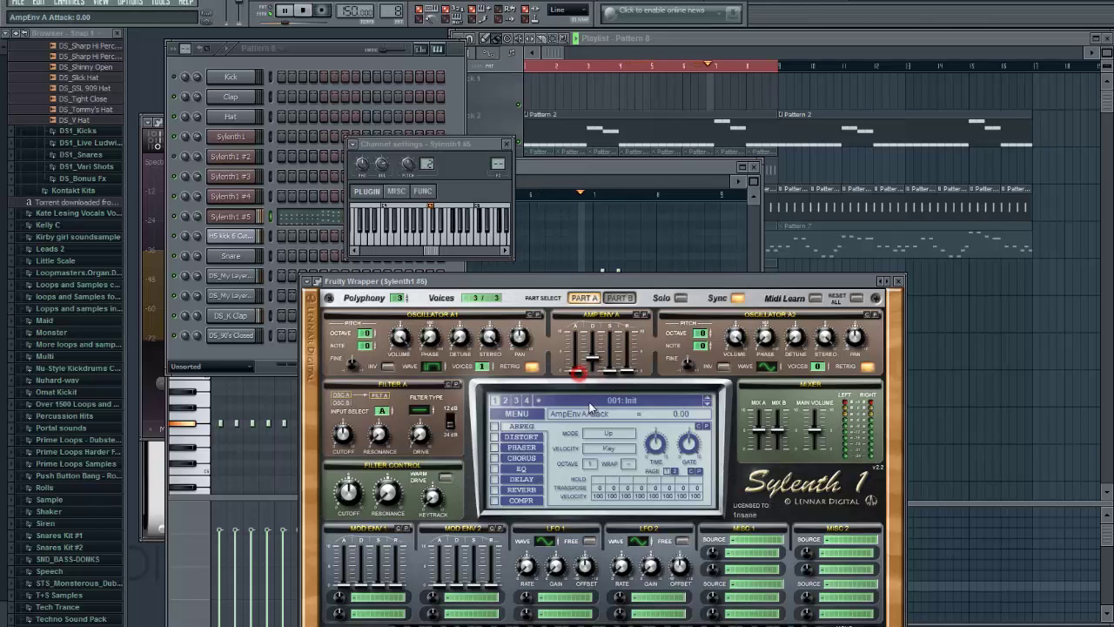
pyautogui.moveTo(629, 366); pyautogui.dragTo(628, 337)
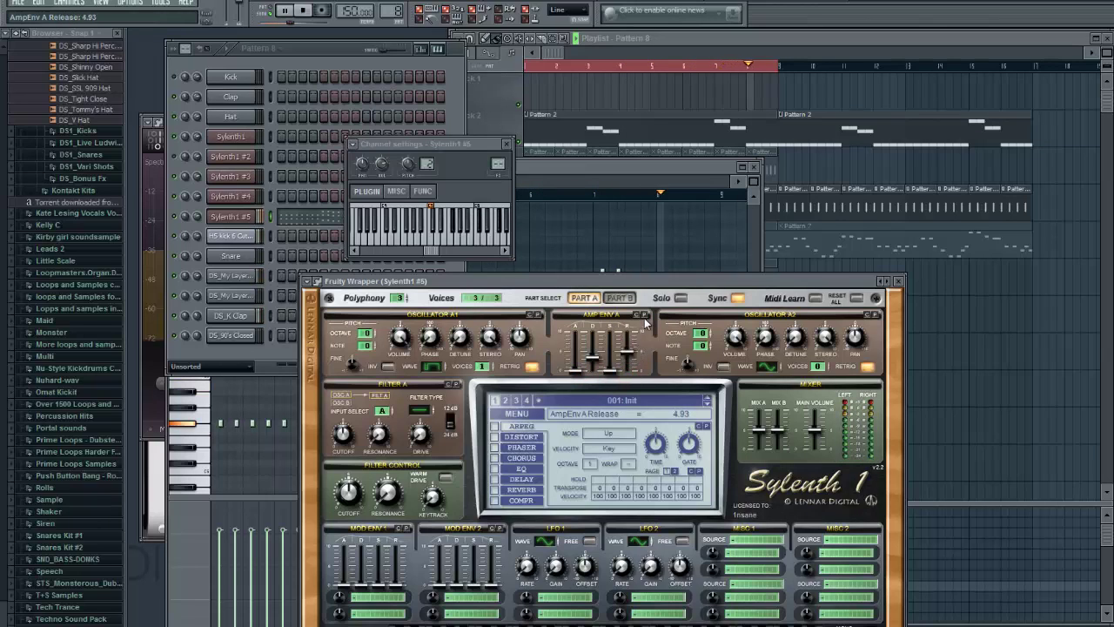
pyautogui.click(618, 298)
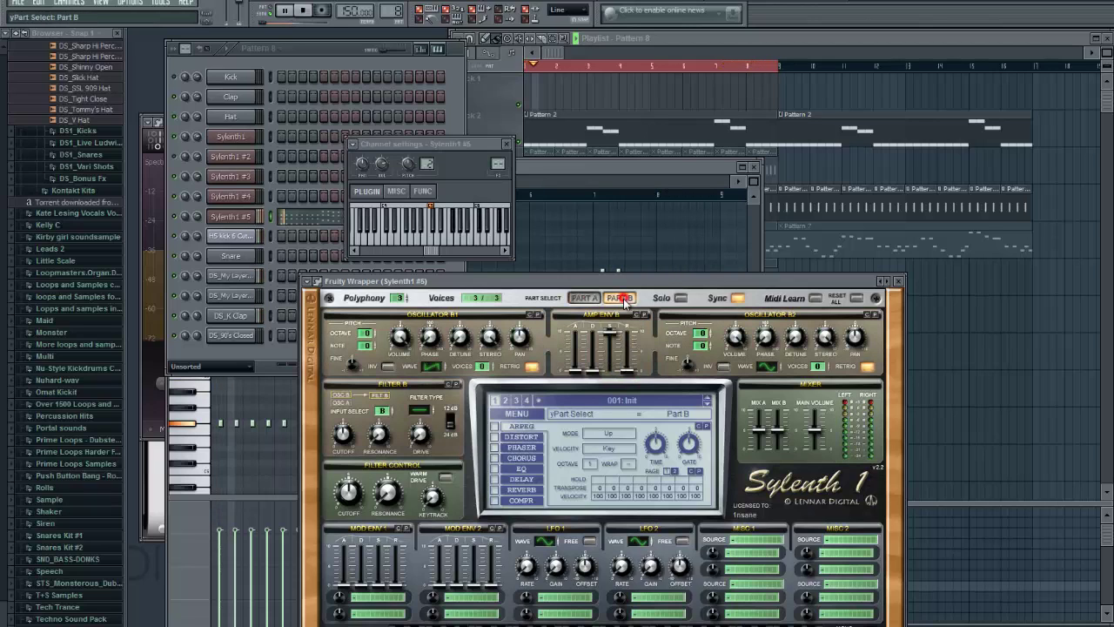
pyautogui.click(584, 298)
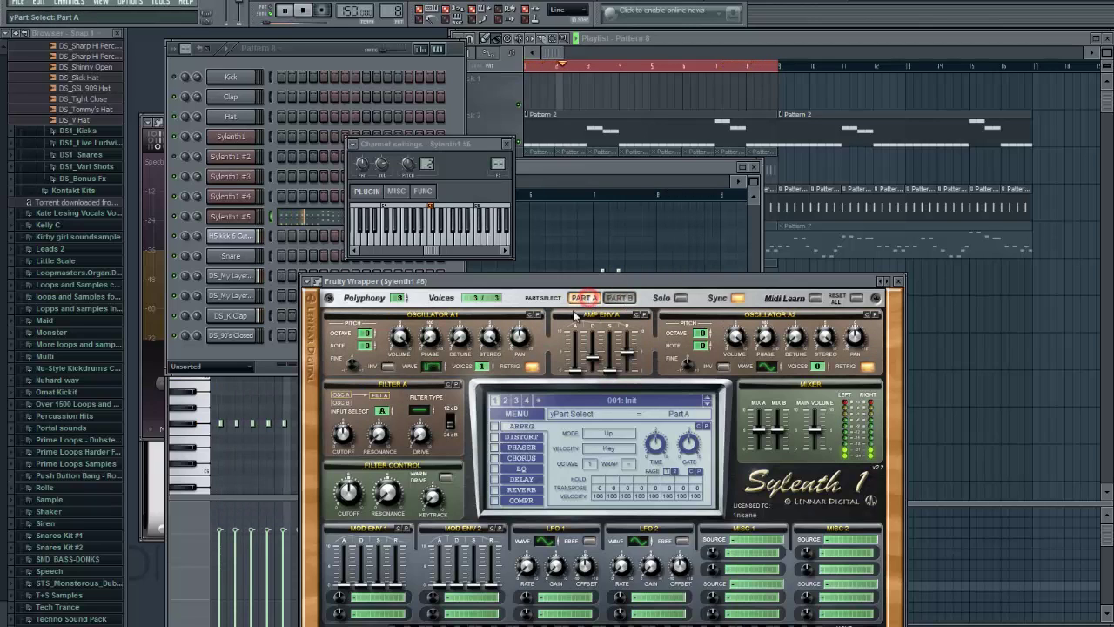
# Step: Change oscillator A1's wave to HPulse, set it to five voices and adjust its detune
pyautogui.click(435, 369)
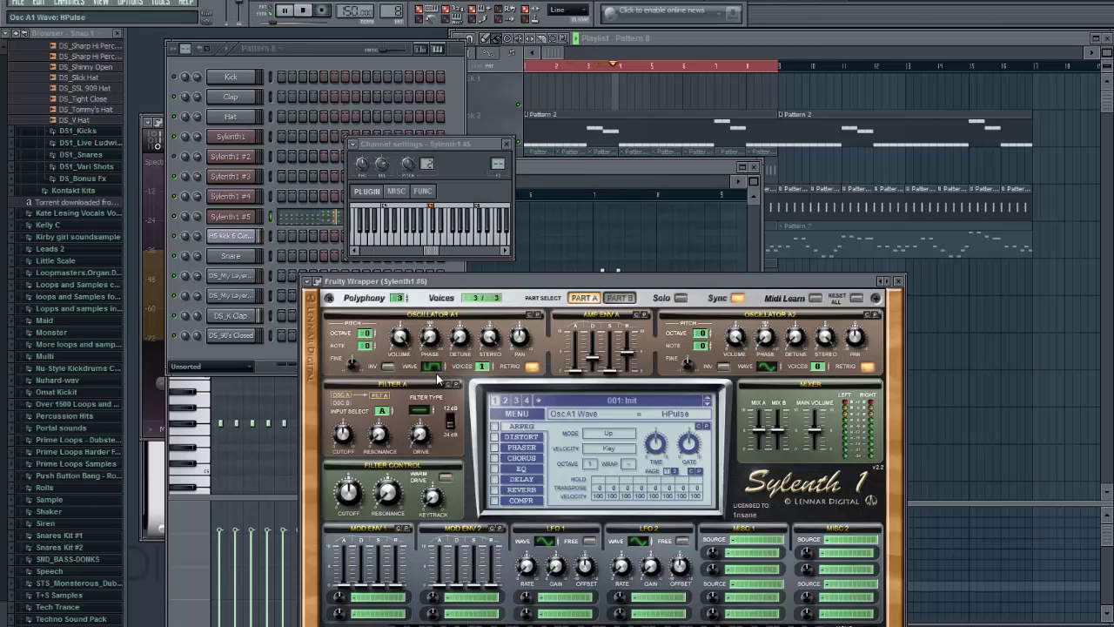
pyautogui.click(486, 365)
pyautogui.moveTo(466, 335); pyautogui.dragTo(478, 293)
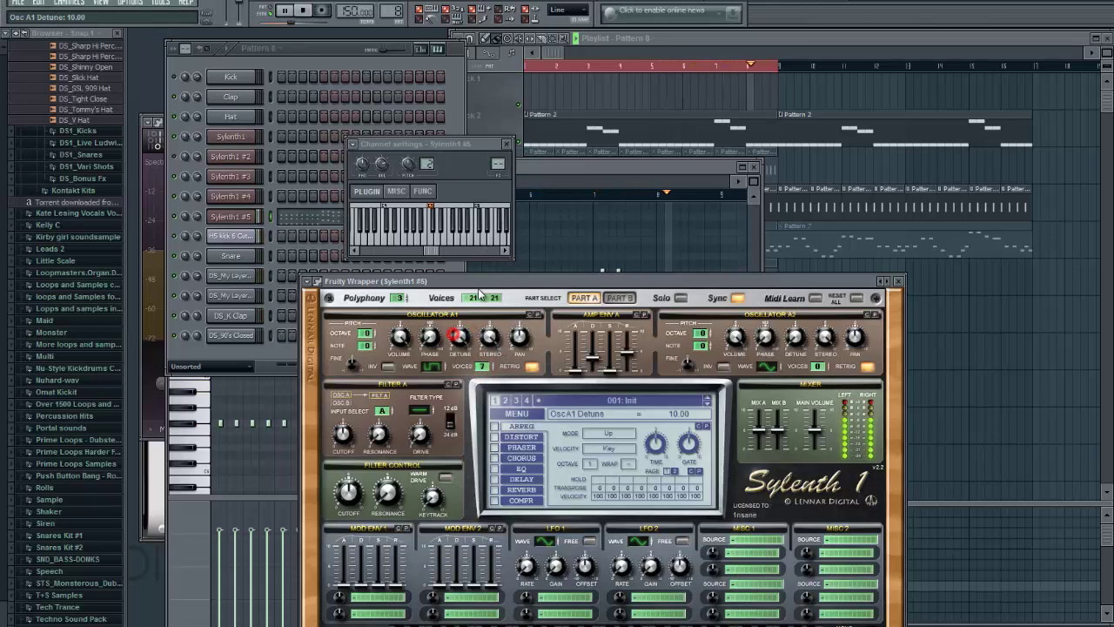
pyautogui.click(484, 366)
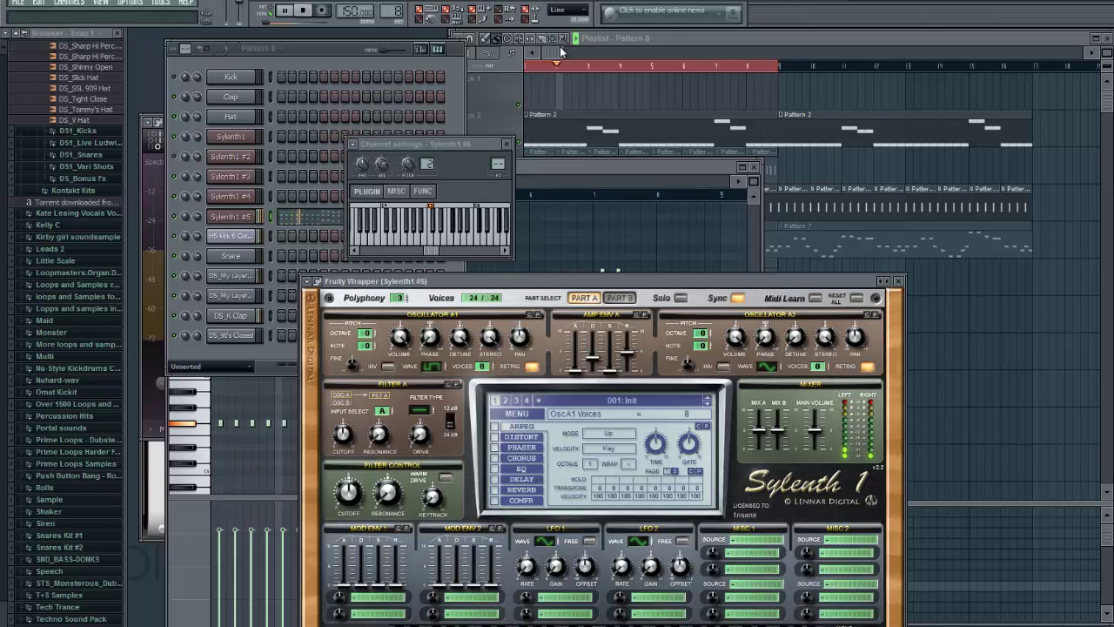
pyautogui.moveTo(449, 346); pyautogui.dragTo(480, 390)
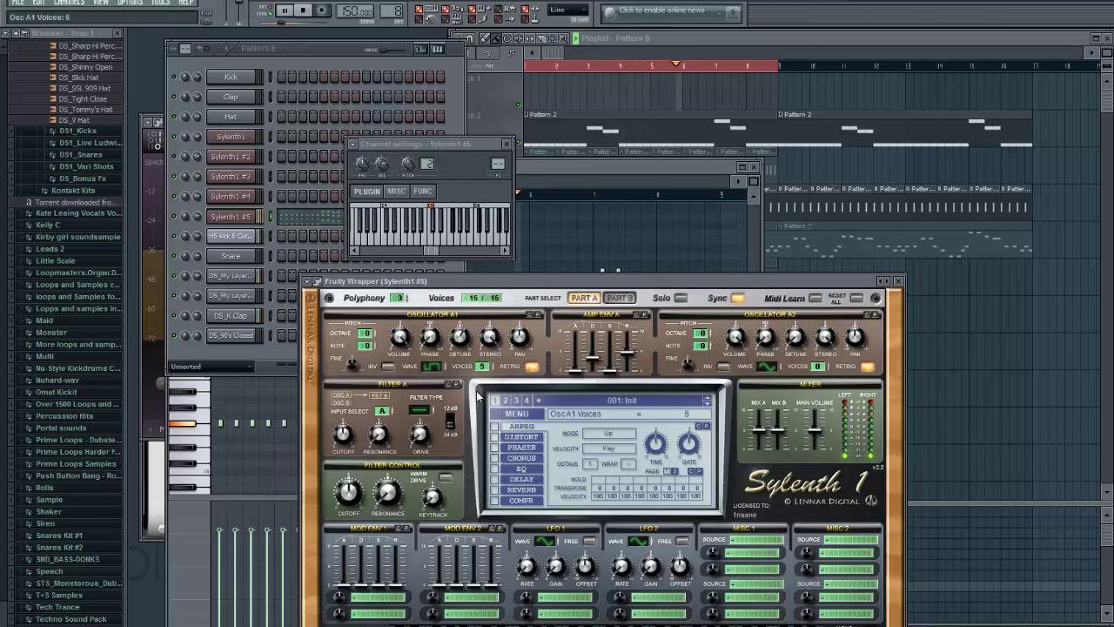
# Step: Set oscillator A2 to a saw wave with two voices, 4.57 detune and octave +1
pyautogui.click(820, 367)
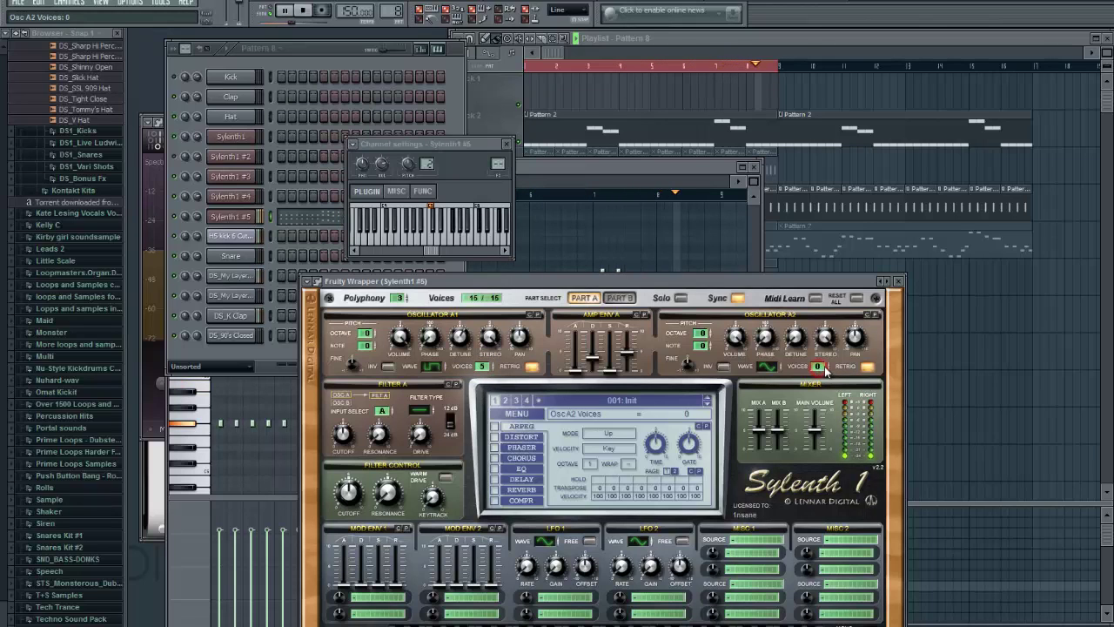
pyautogui.click(774, 366)
pyautogui.moveTo(779, 363); pyautogui.dragTo(799, 342)
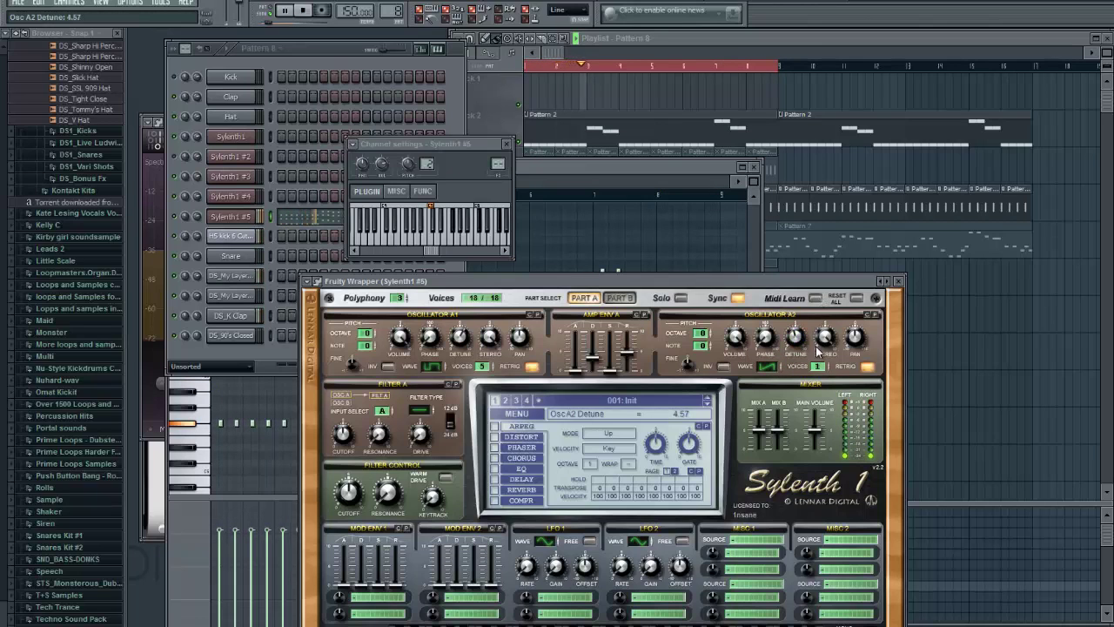
pyautogui.click(819, 366)
pyautogui.moveTo(818, 362); pyautogui.dragTo(818, 358)
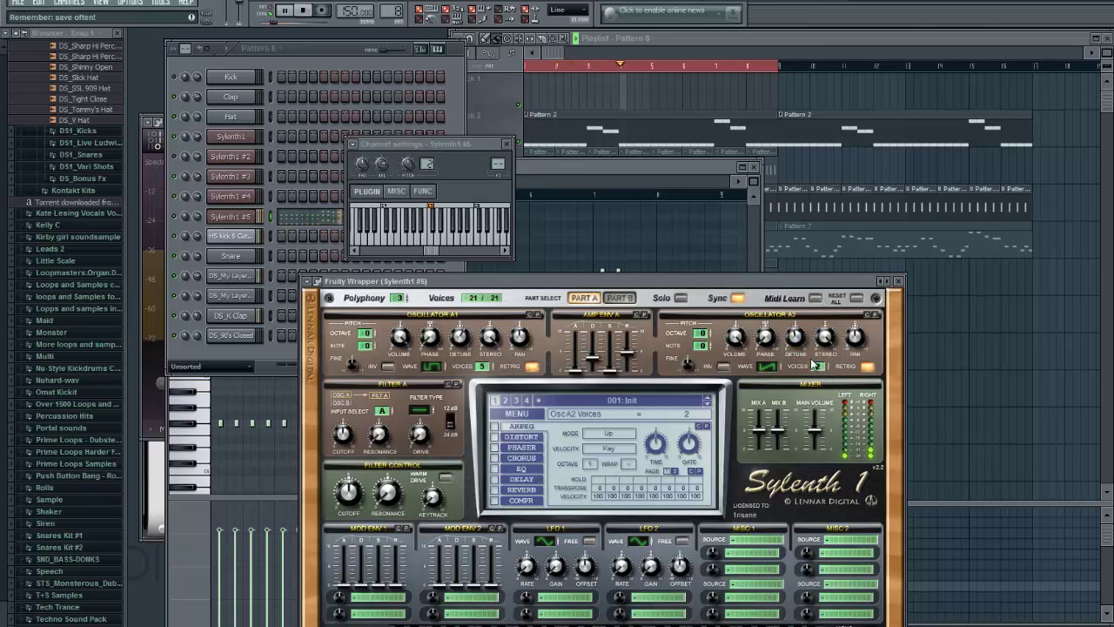
pyautogui.moveTo(706, 335); pyautogui.dragTo(712, 332)
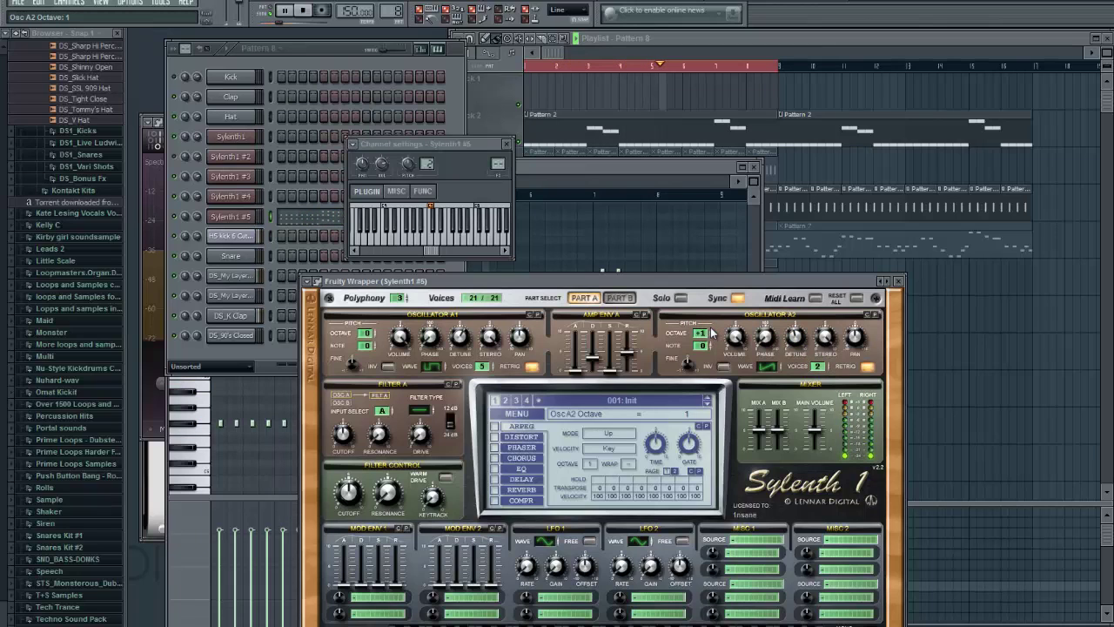
# Step: Set Amp Env A's attack to 0.69 and unmute track 5 in the playlist to hear the synth with the melody
pyautogui.click(619, 297)
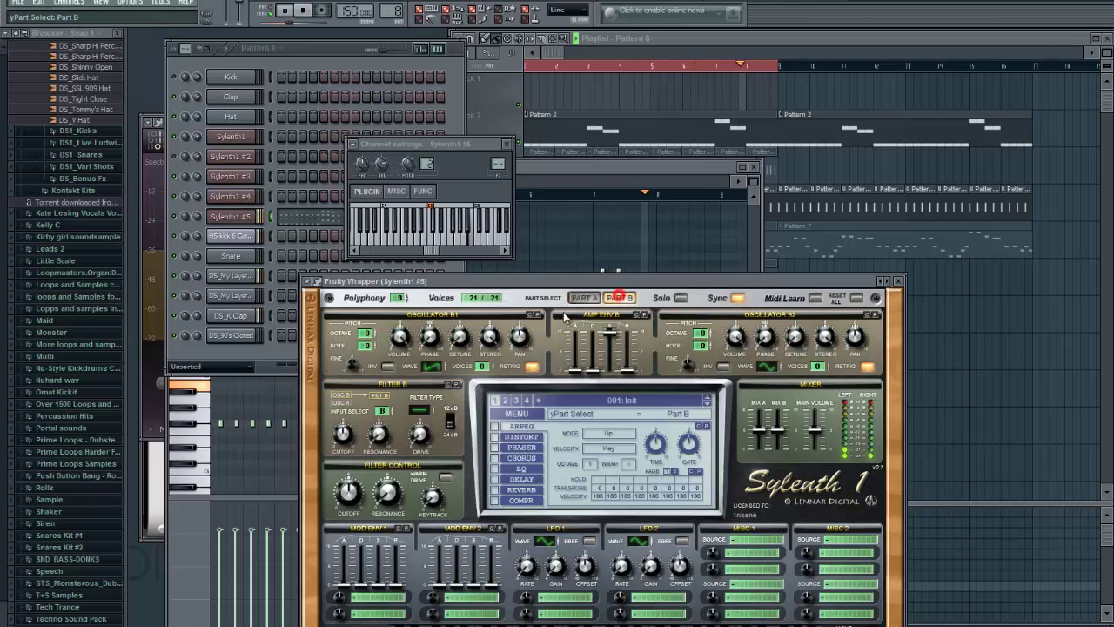
pyautogui.click(583, 298)
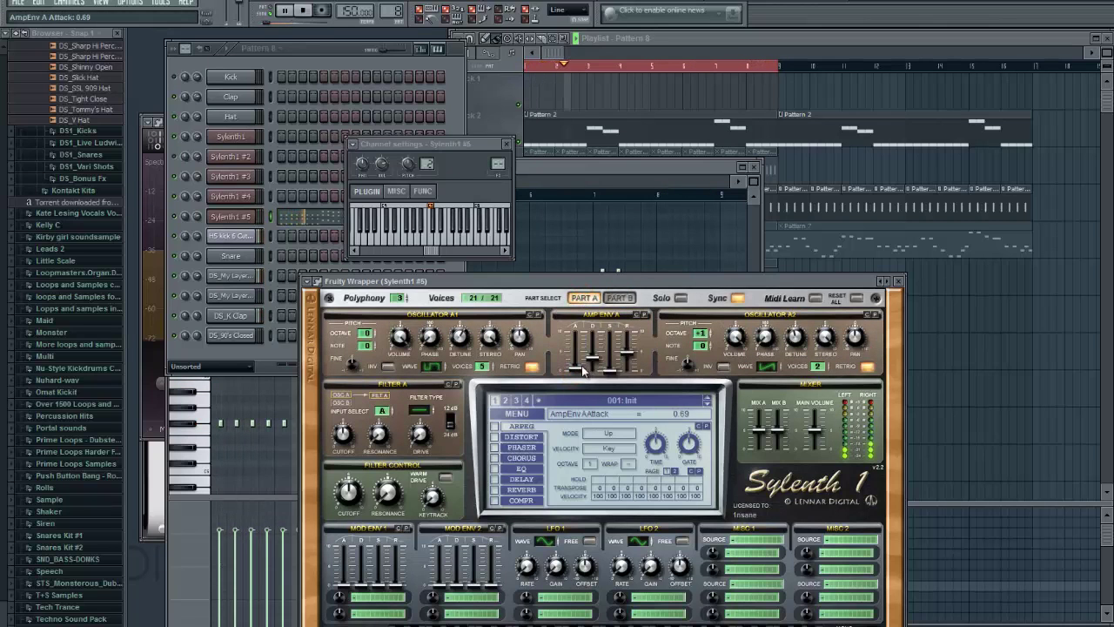
pyautogui.click(556, 54)
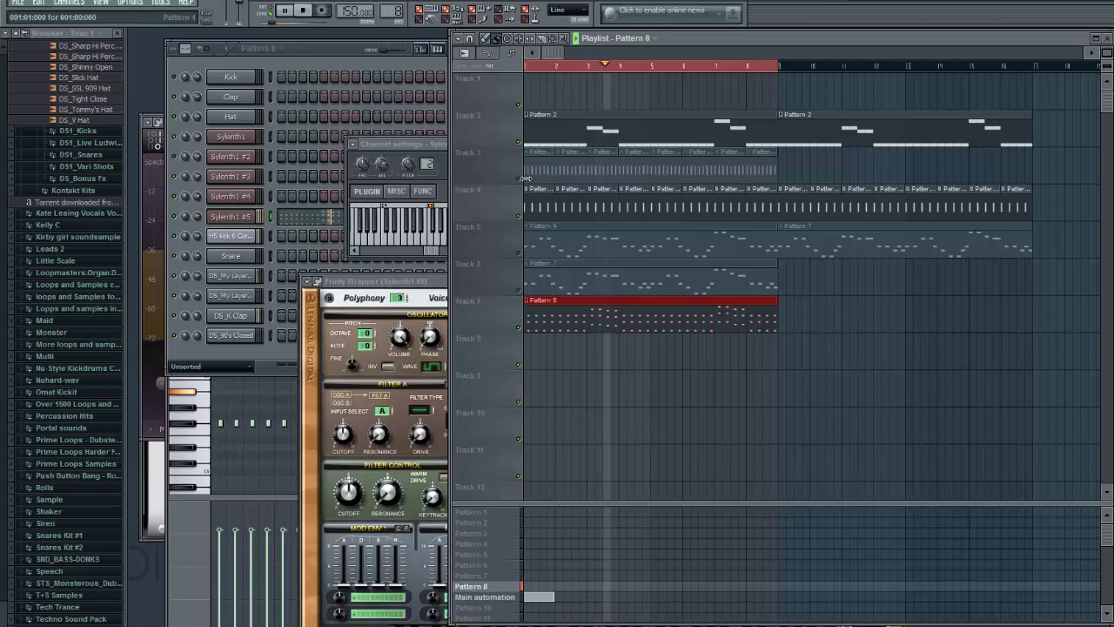
pyautogui.click(519, 256)
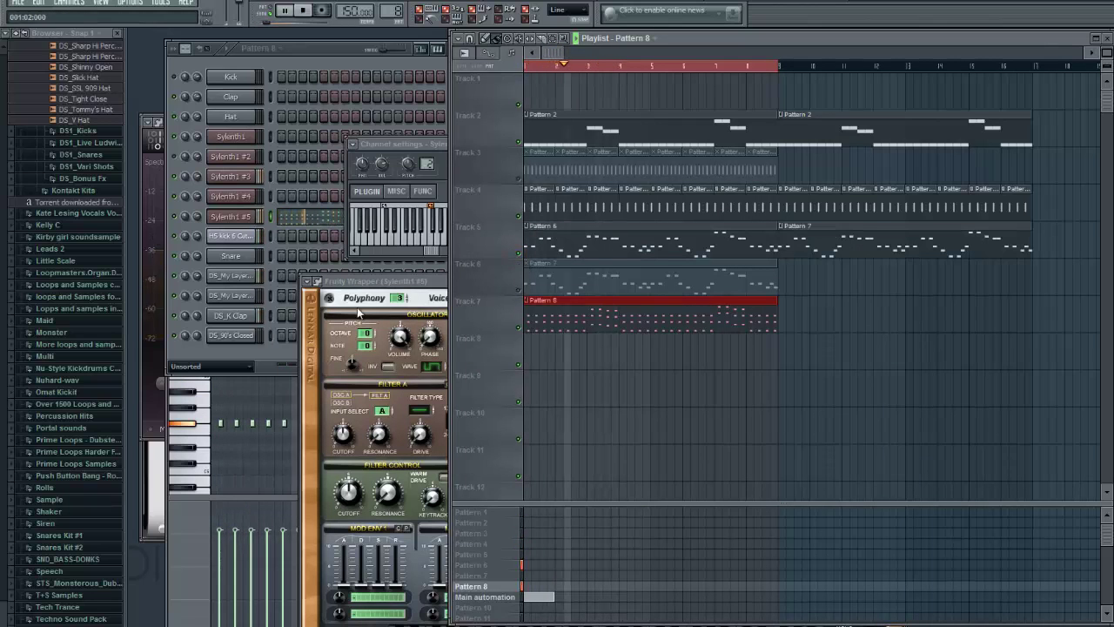
pyautogui.click(437, 330)
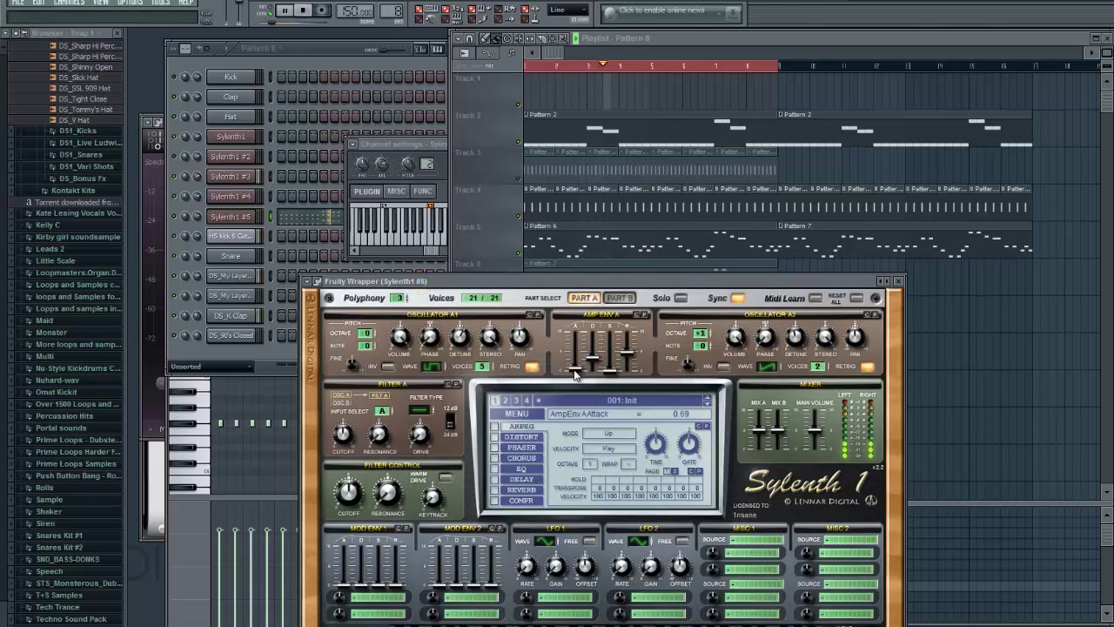
# Step: Turn on Sylenth1's compressor effect and set Amp Env A's attack to 0.29
pyautogui.moveTo(575, 369); pyautogui.dragTo(575, 375)
pyautogui.click(493, 501)
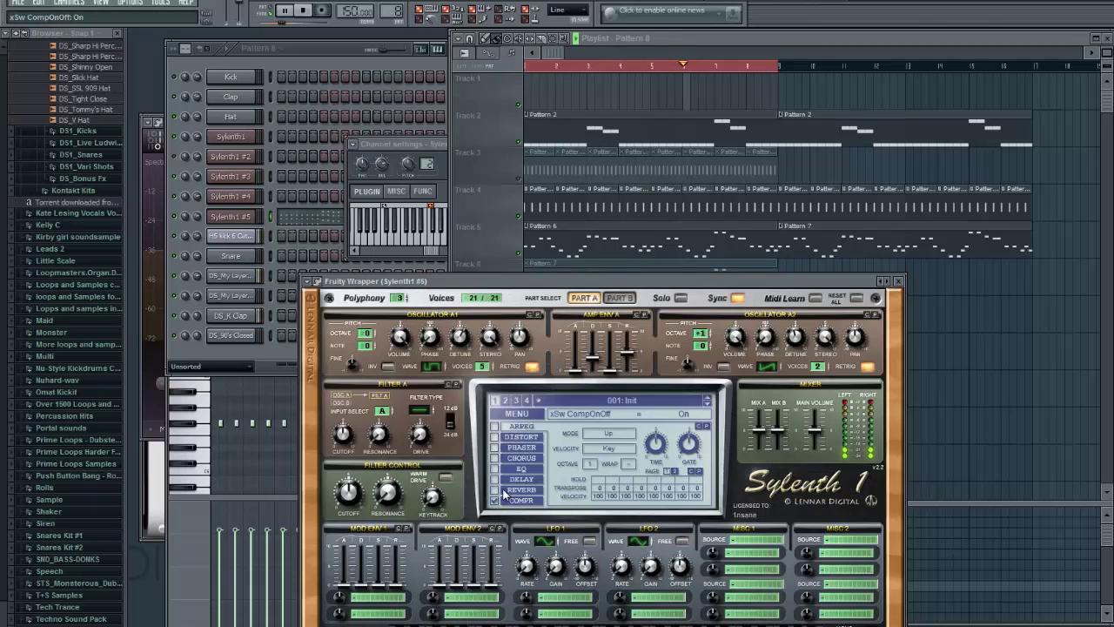
pyautogui.moveTo(576, 372); pyautogui.dragTo(585, 369)
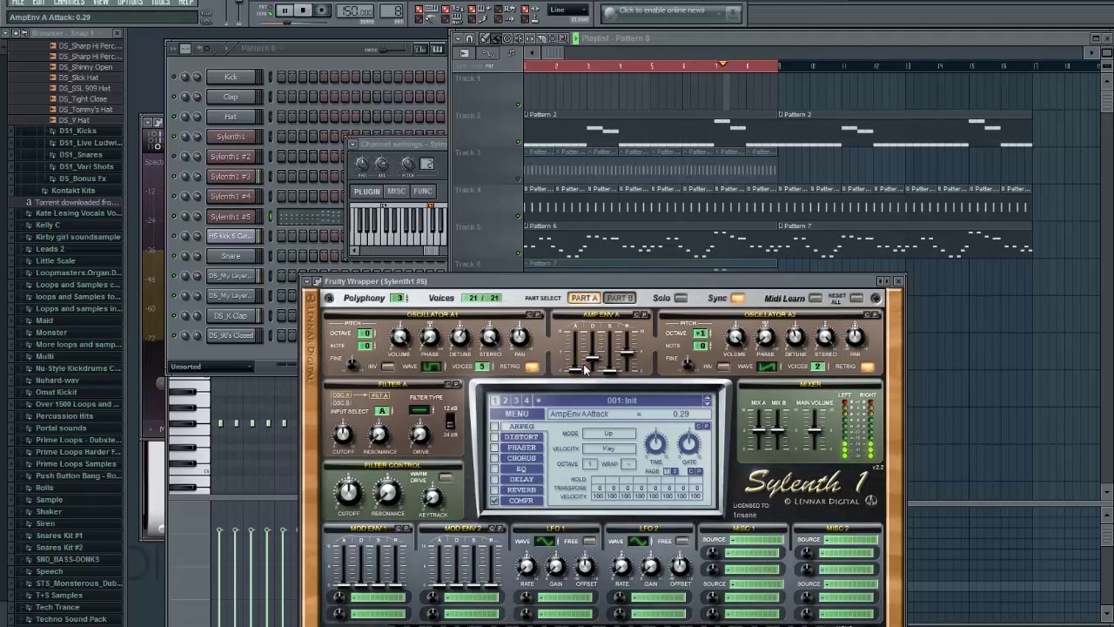
# Step: In part B, give oscillator B1 one voice and shape Amp Env B with about 7 decay, 0.23 sustain and 2.46 release
pyautogui.click(634, 298)
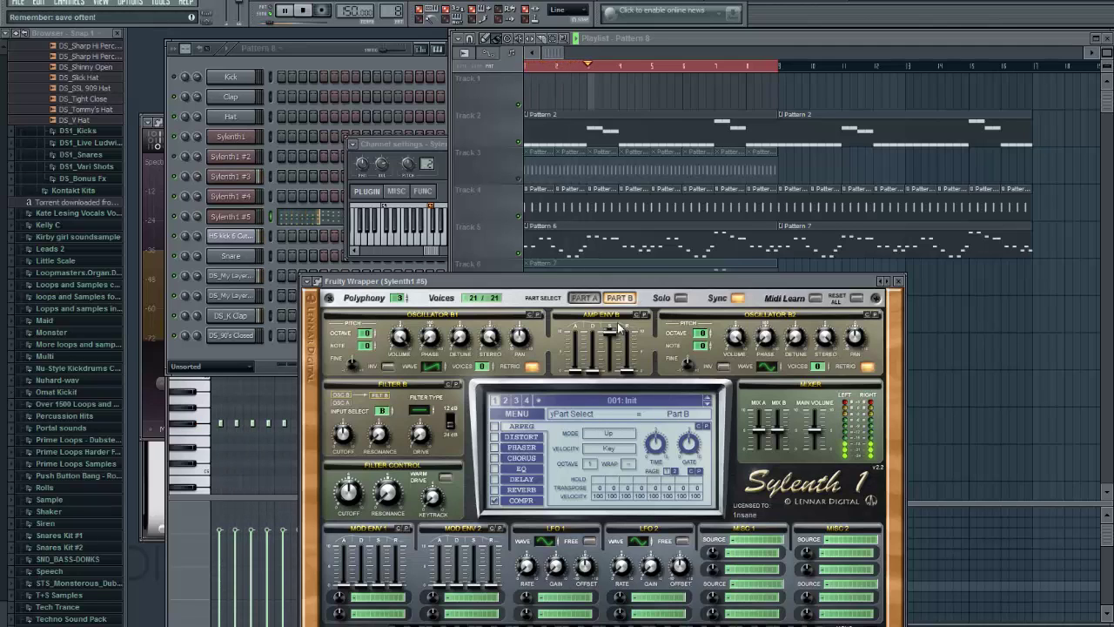
pyautogui.click(489, 366)
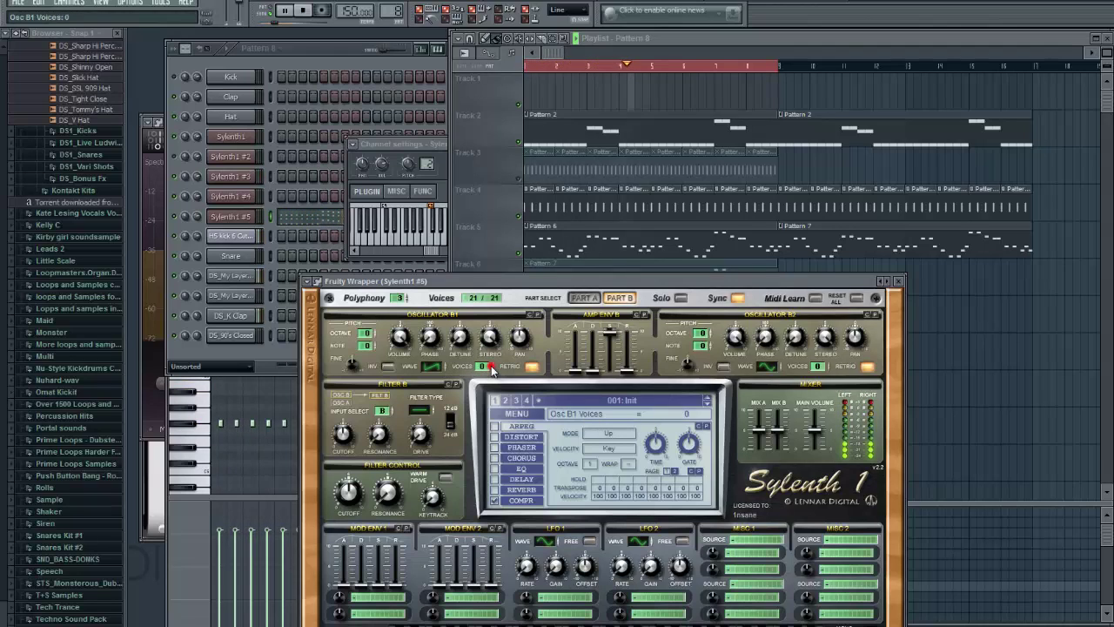
pyautogui.moveTo(491, 369); pyautogui.dragTo(501, 366)
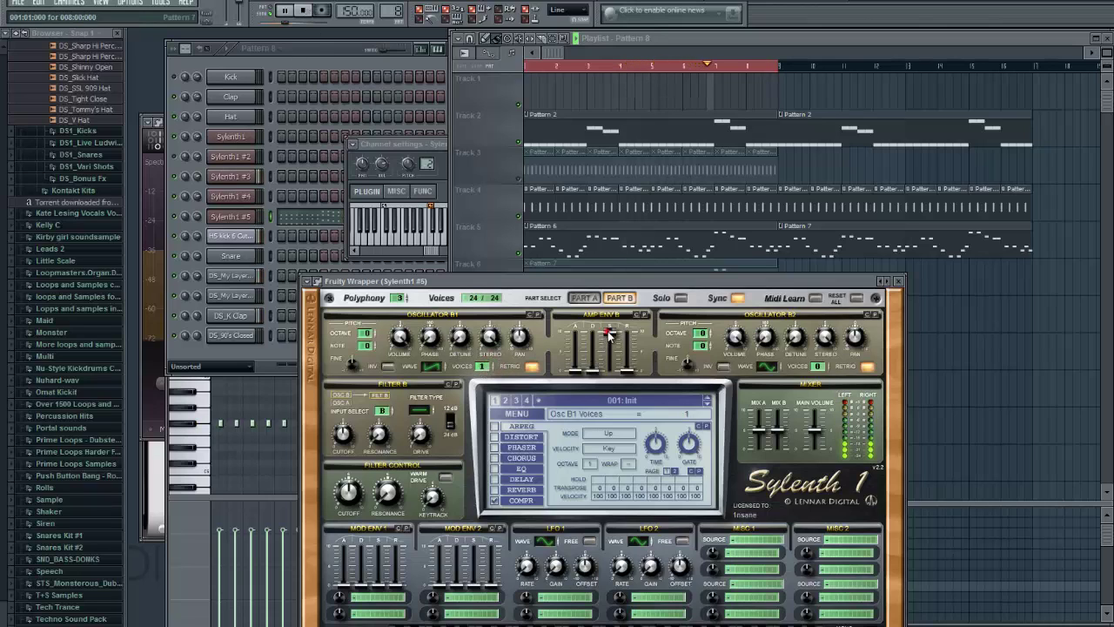
pyautogui.moveTo(609, 335); pyautogui.dragTo(608, 297)
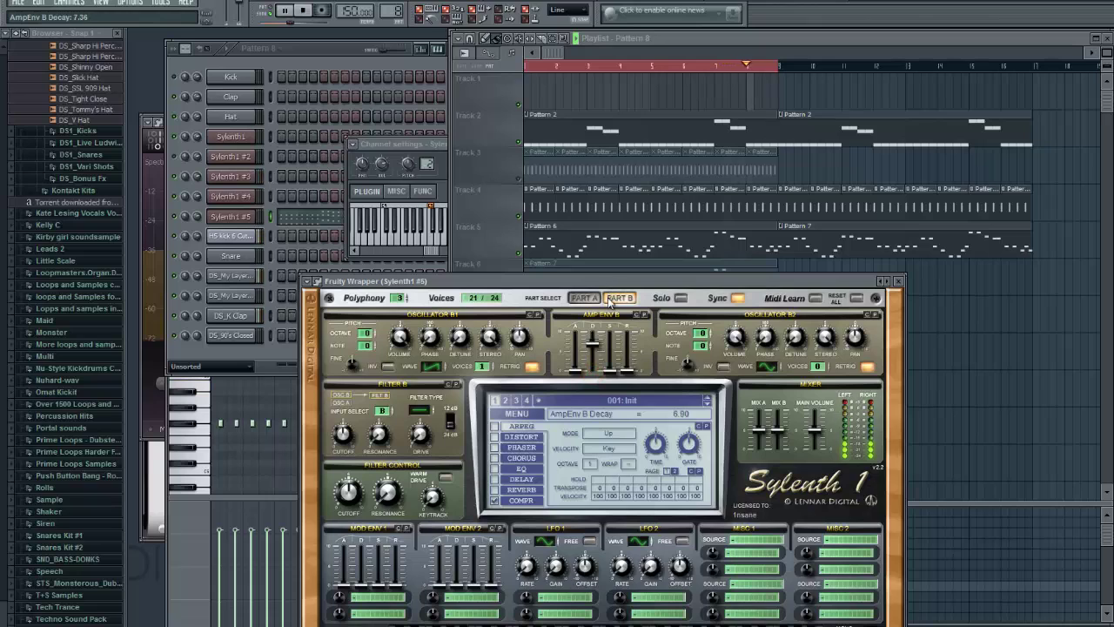
pyautogui.moveTo(610, 367); pyautogui.dragTo(613, 374)
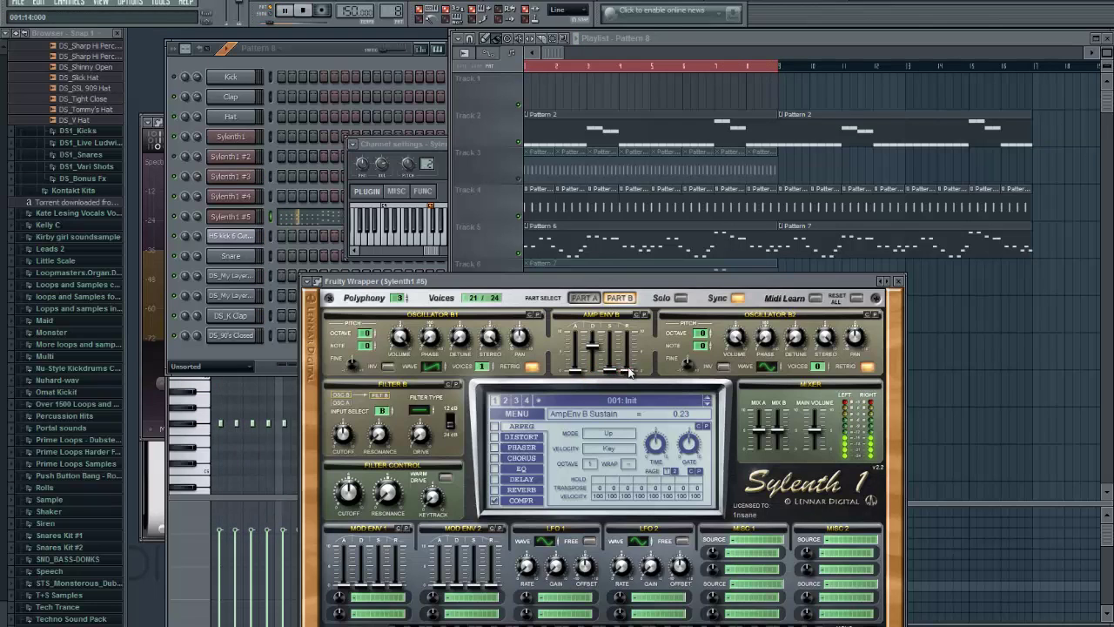
pyautogui.moveTo(628, 369); pyautogui.dragTo(642, 347)
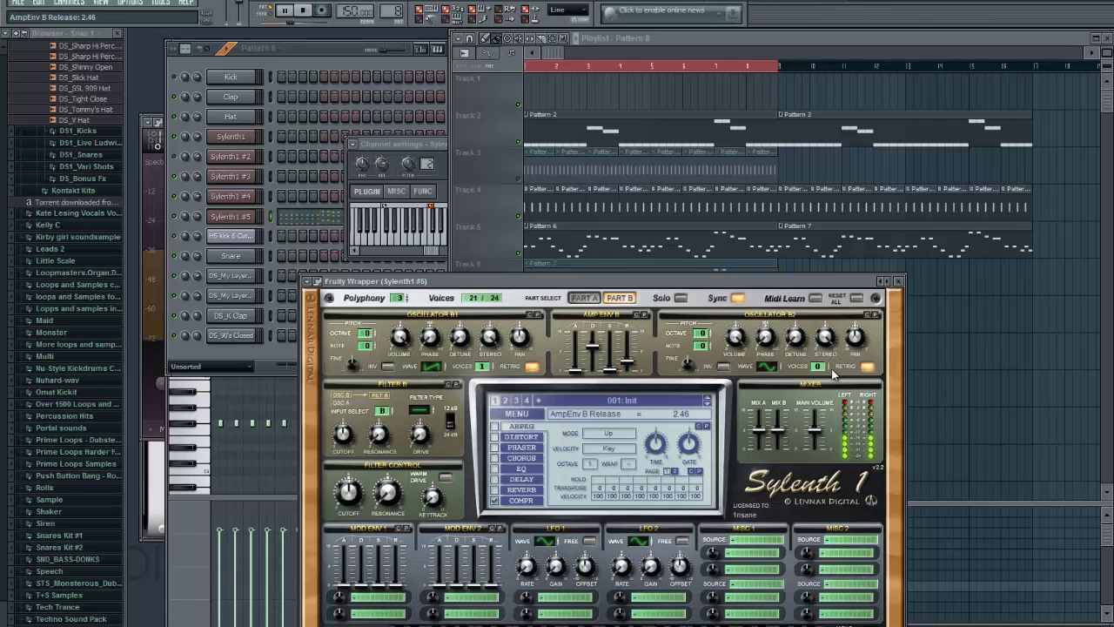
# Step: Give oscillator B2 one voice with the HPulse wave, and set oscillator A1 in part A to two voices
pyautogui.click(768, 366)
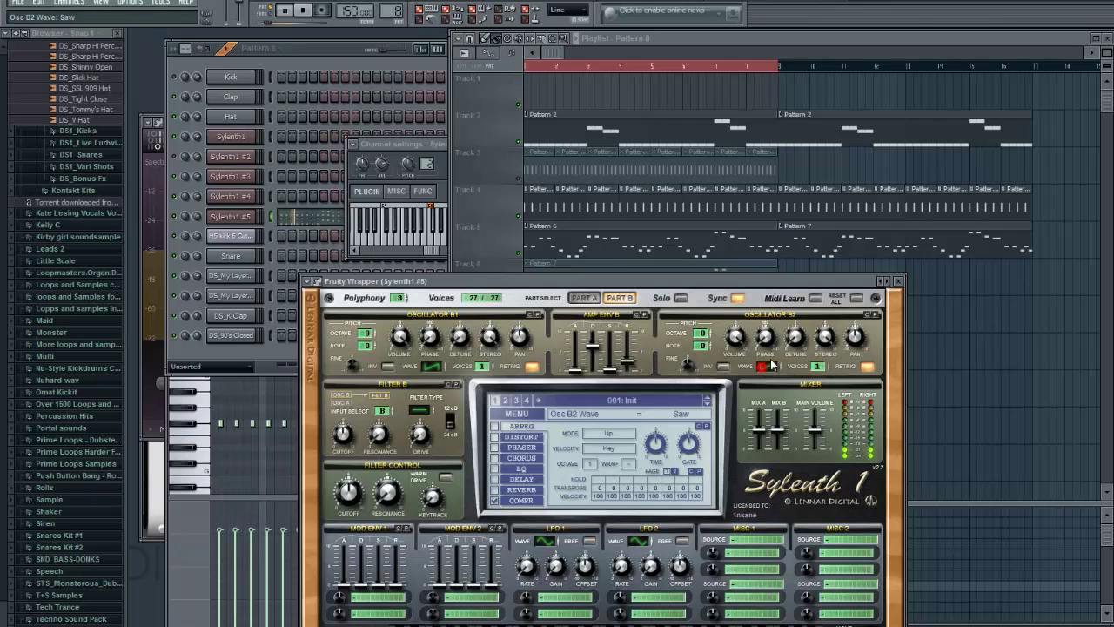
pyautogui.moveTo(770, 364); pyautogui.dragTo(783, 348)
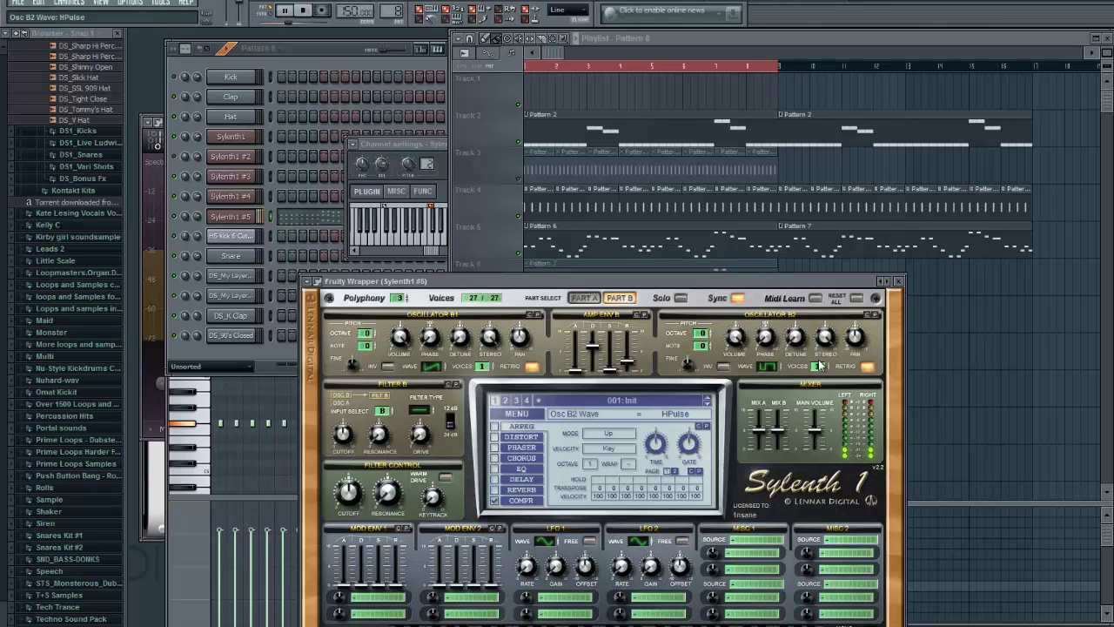
pyautogui.click(587, 300)
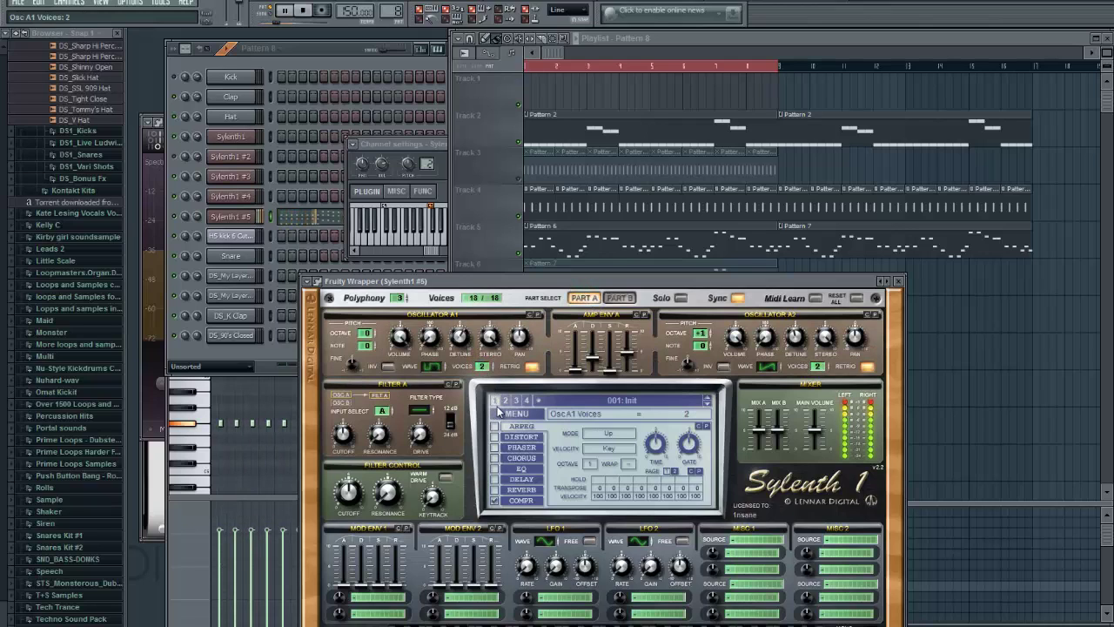
# Step: Set oscillator B2 in part B to two voices, adjust its detune and set its phase to 298.29 deg
pyautogui.click(619, 298)
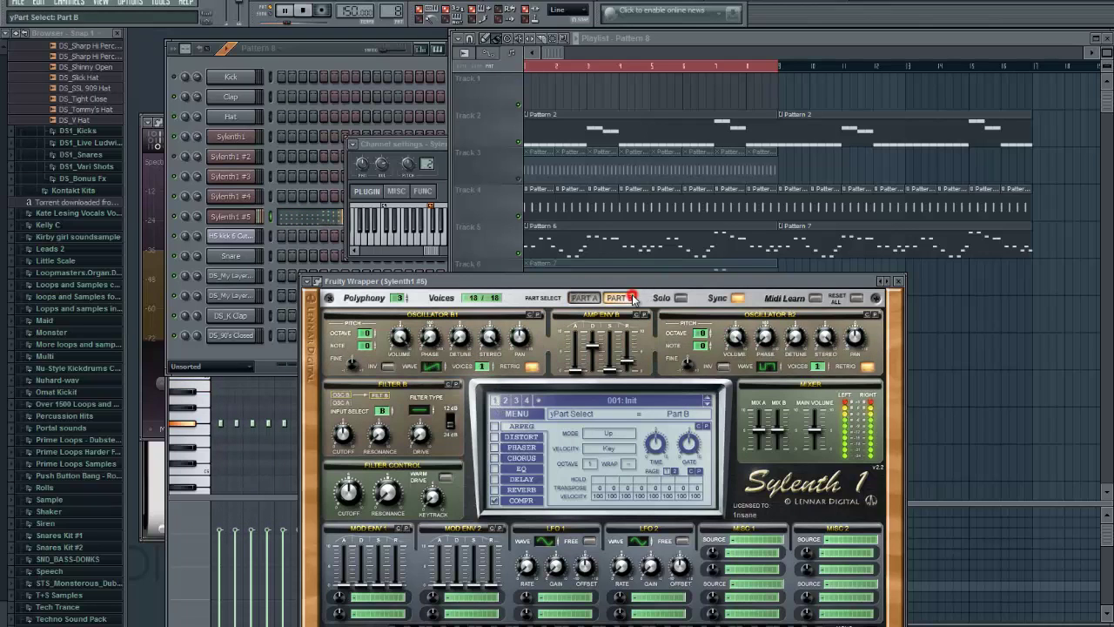
pyautogui.click(823, 364)
pyautogui.moveTo(799, 343); pyautogui.dragTo(802, 336)
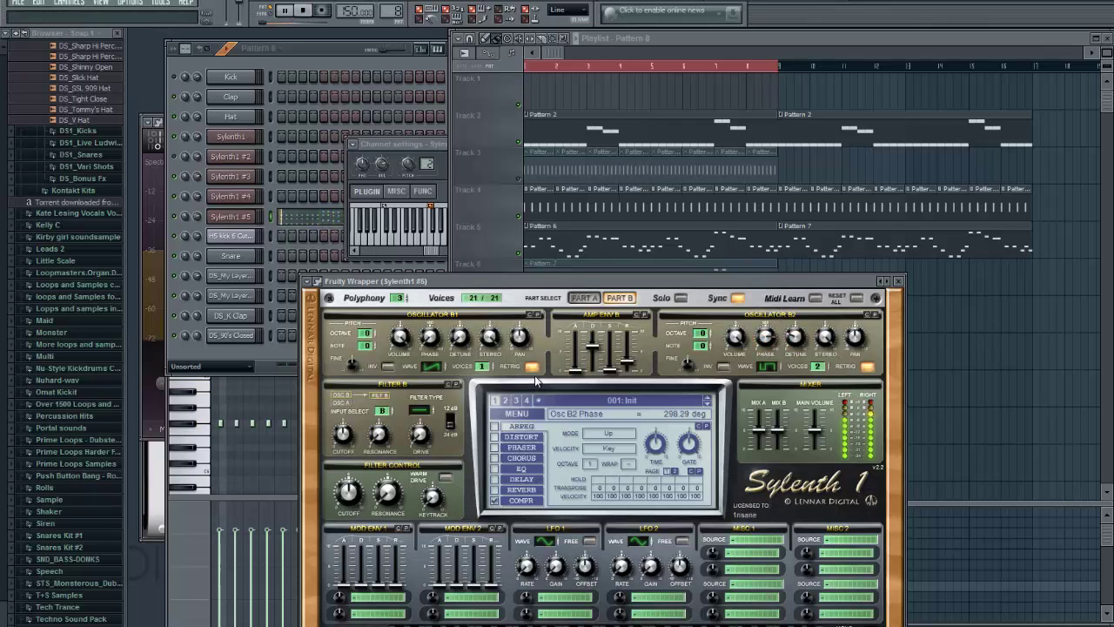
# Step: Set oscillator B1 to two voices, adjust its detune and set its fine tuning to -0.24
pyautogui.click(482, 366)
pyautogui.moveTo(461, 336); pyautogui.dragTo(465, 328)
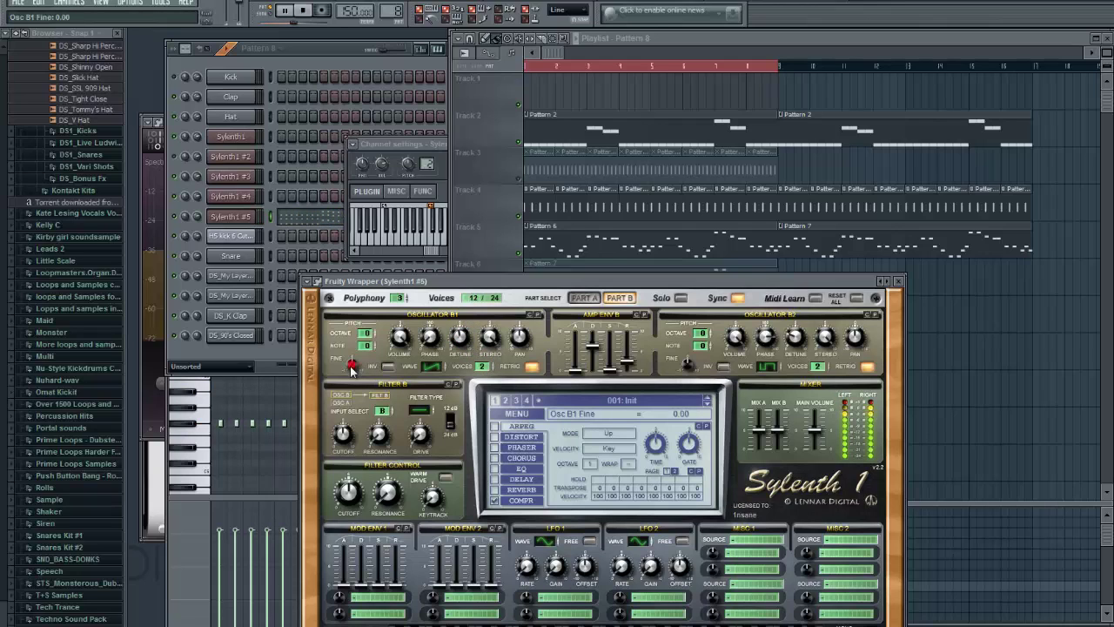
pyautogui.moveTo(351, 366); pyautogui.dragTo(348, 377)
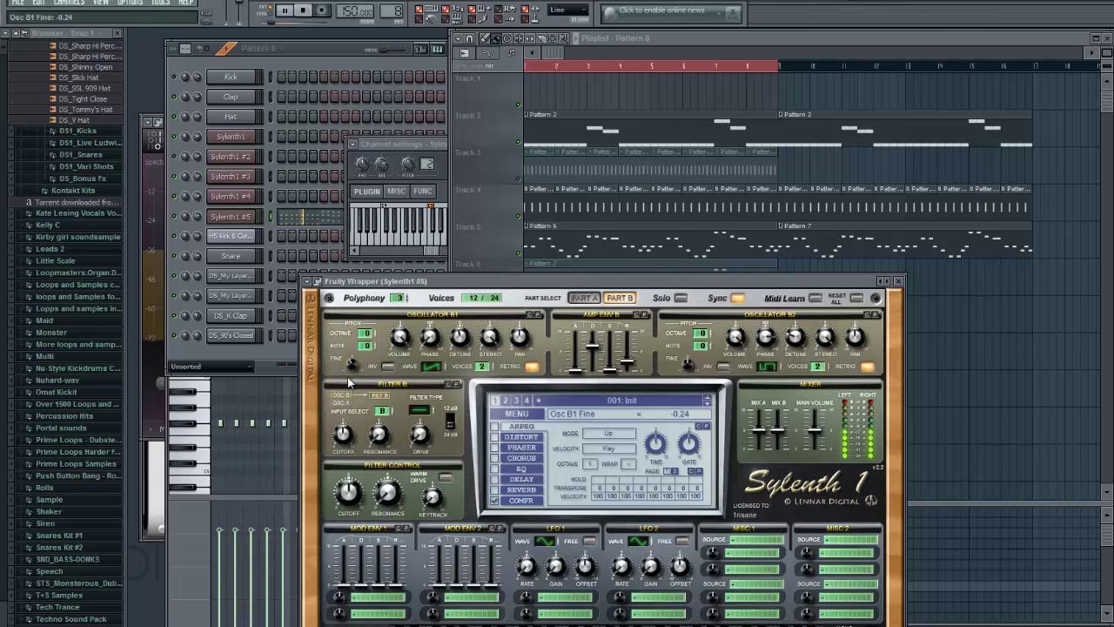
# Step: Switch playback to song mode, set Amp Env B's decay to 4.77 and keep the compressor on
pyautogui.click(269, 16)
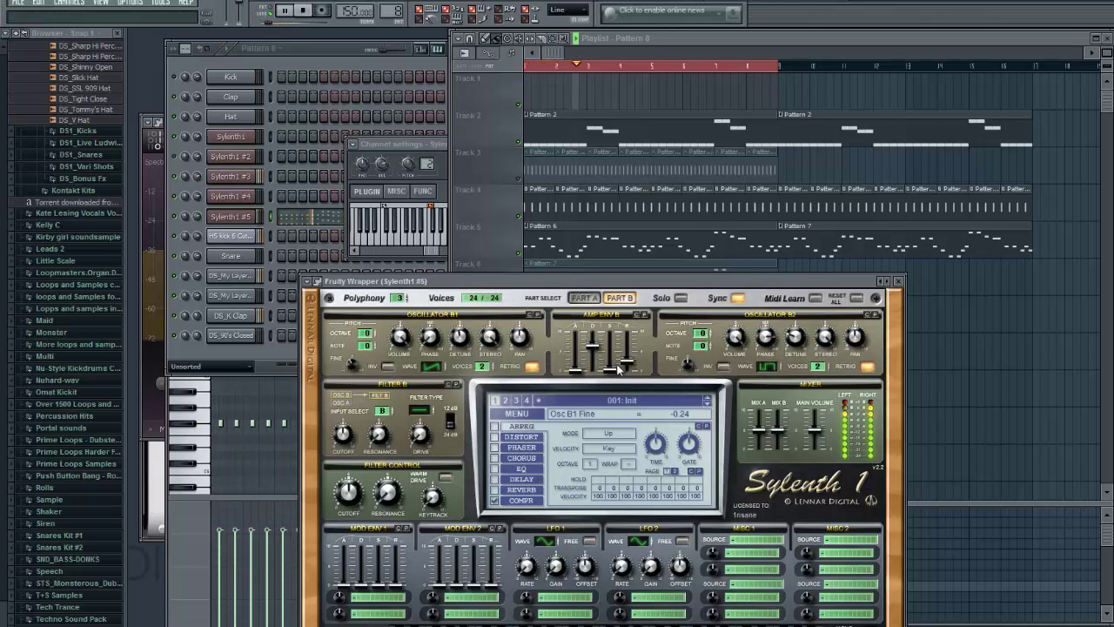
pyautogui.moveTo(627, 362)
pyautogui.mouseDown()
pyautogui.moveTo(592, 347)
pyautogui.moveTo(608, 369)
pyautogui.mouseUp()
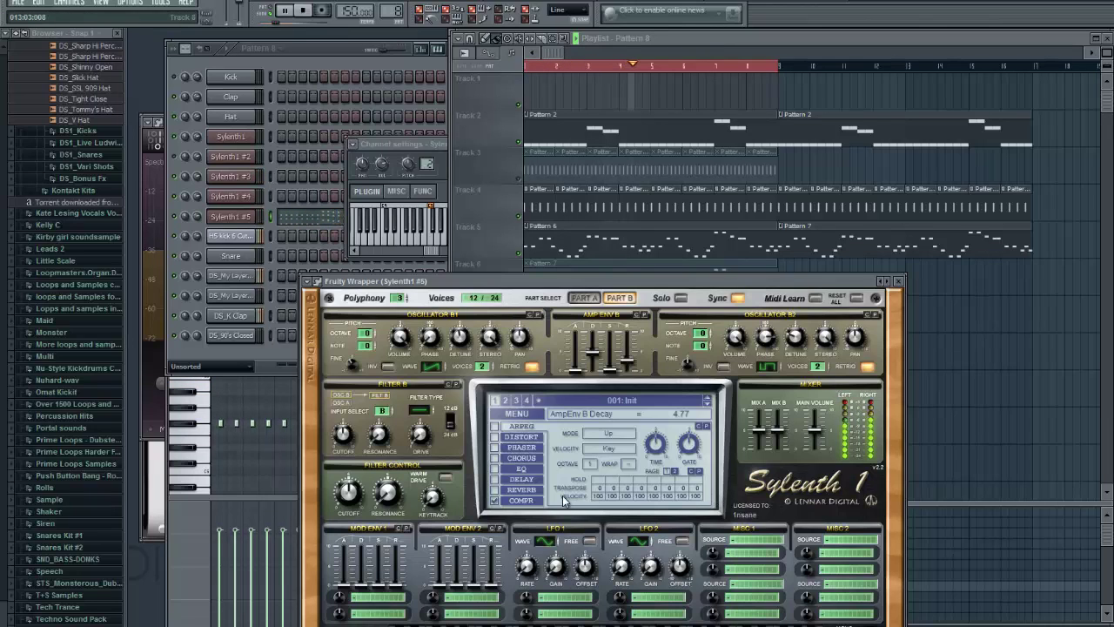
pyautogui.click(496, 500)
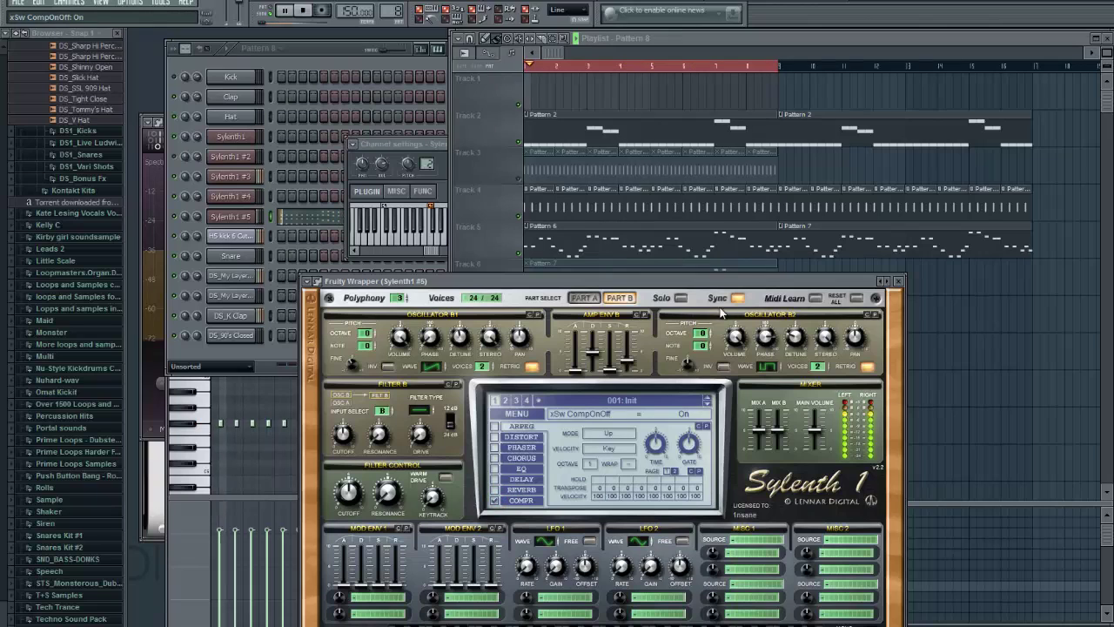
# Step: Centre the pan of oscillators A1 and B2 at 0.00 and change filter B's type, trying Bandpass
pyautogui.click(589, 300)
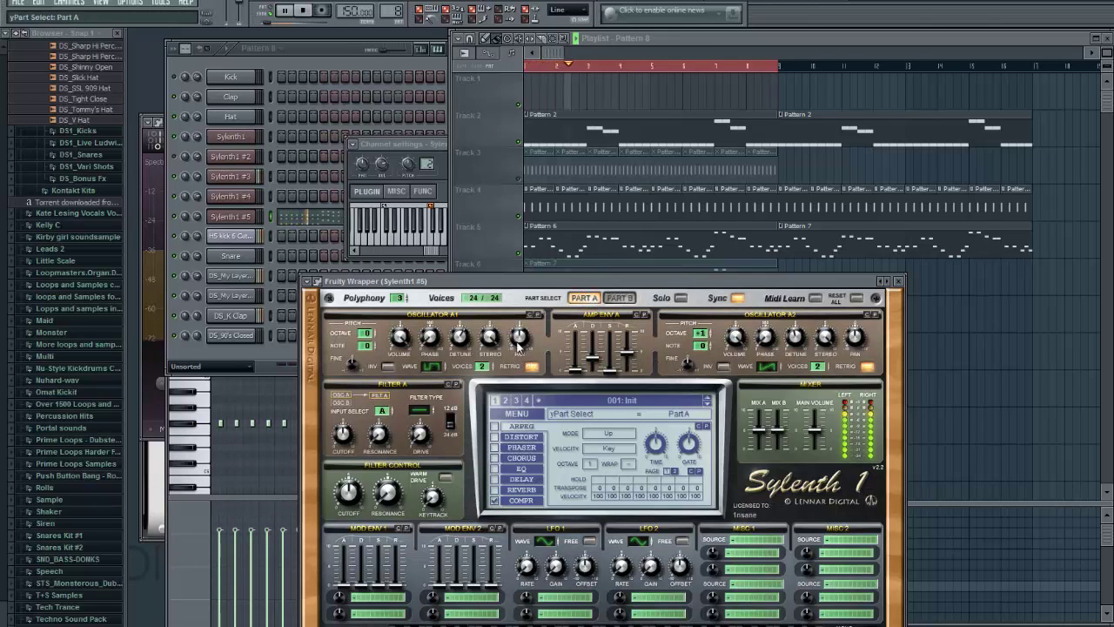
pyautogui.click(518, 340)
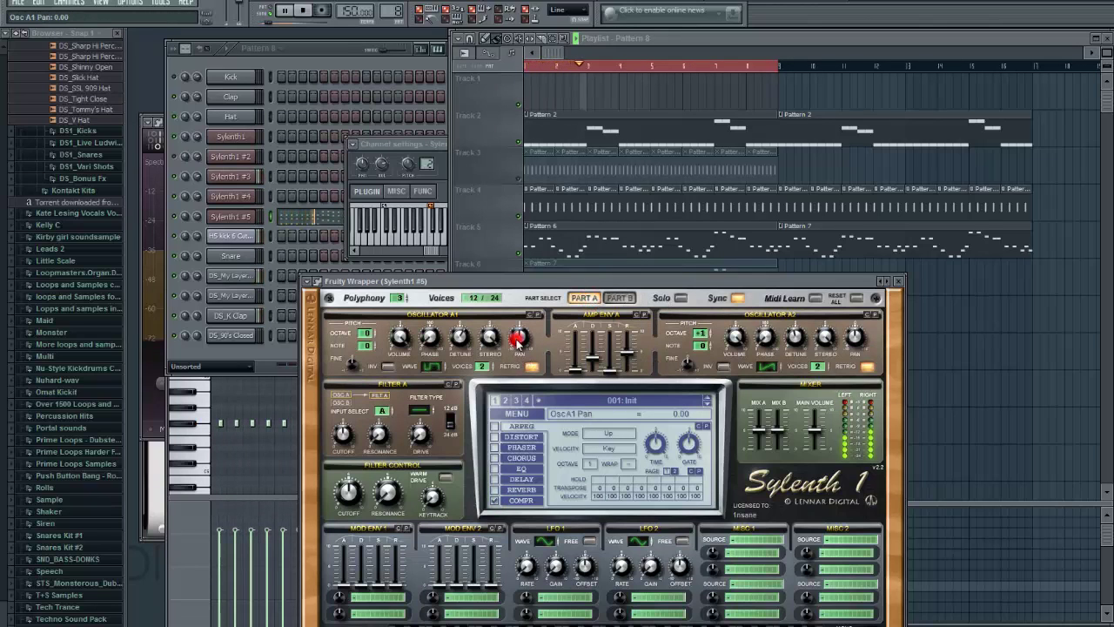
pyautogui.click(620, 298)
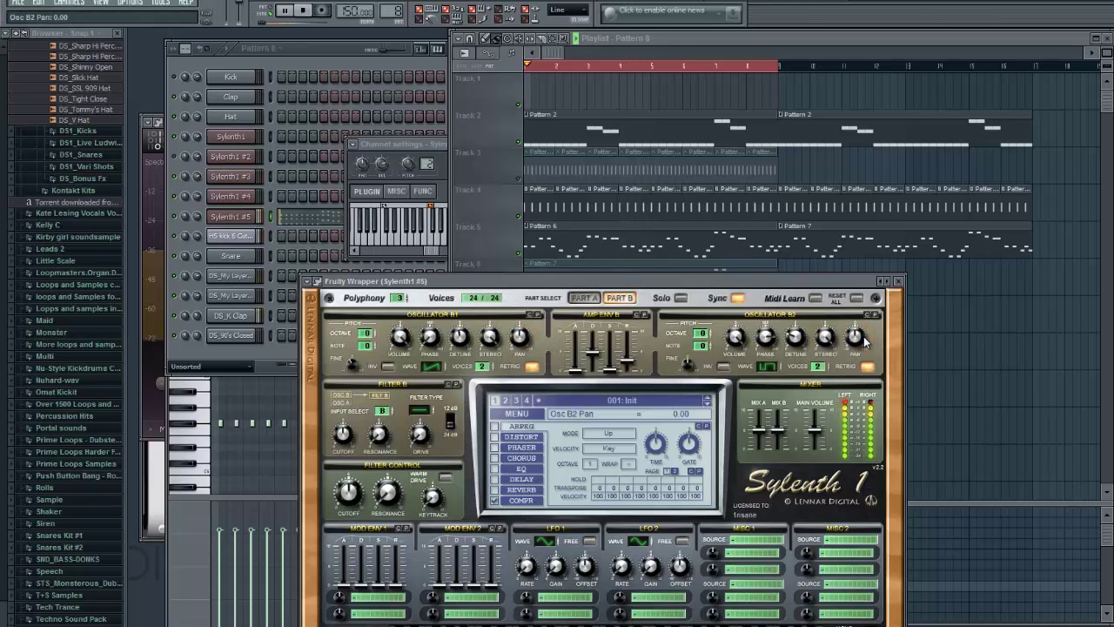
pyautogui.click(422, 410)
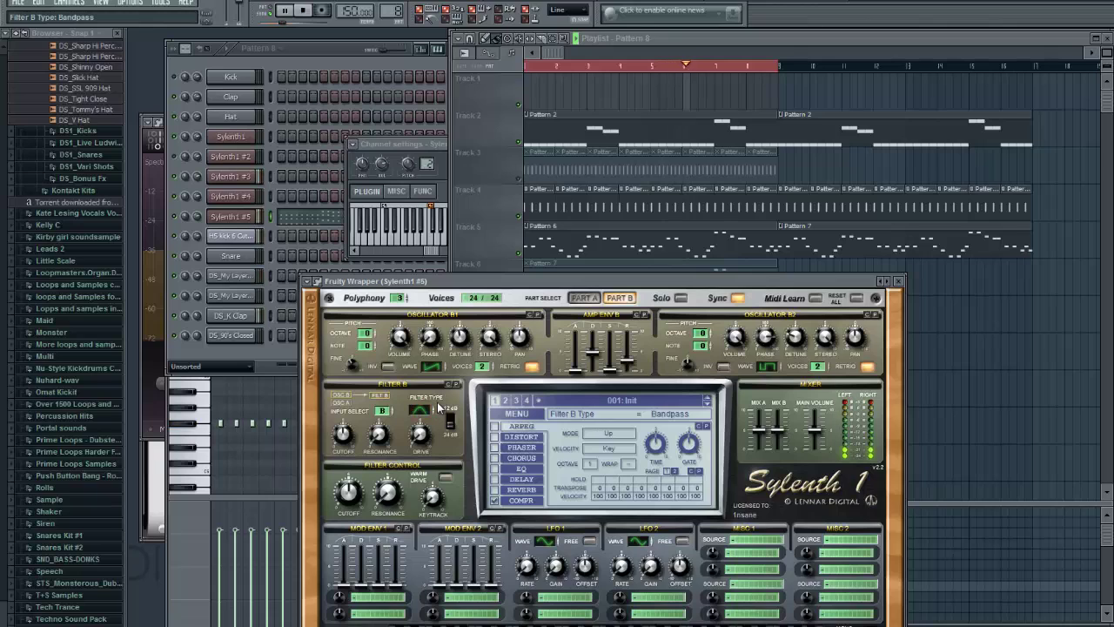
pyautogui.click(436, 406)
# Step: Set filter A to Lowpass, and shape the filter control's cutoff with resonance 3.52 and Warm Drive on
pyautogui.click(584, 298)
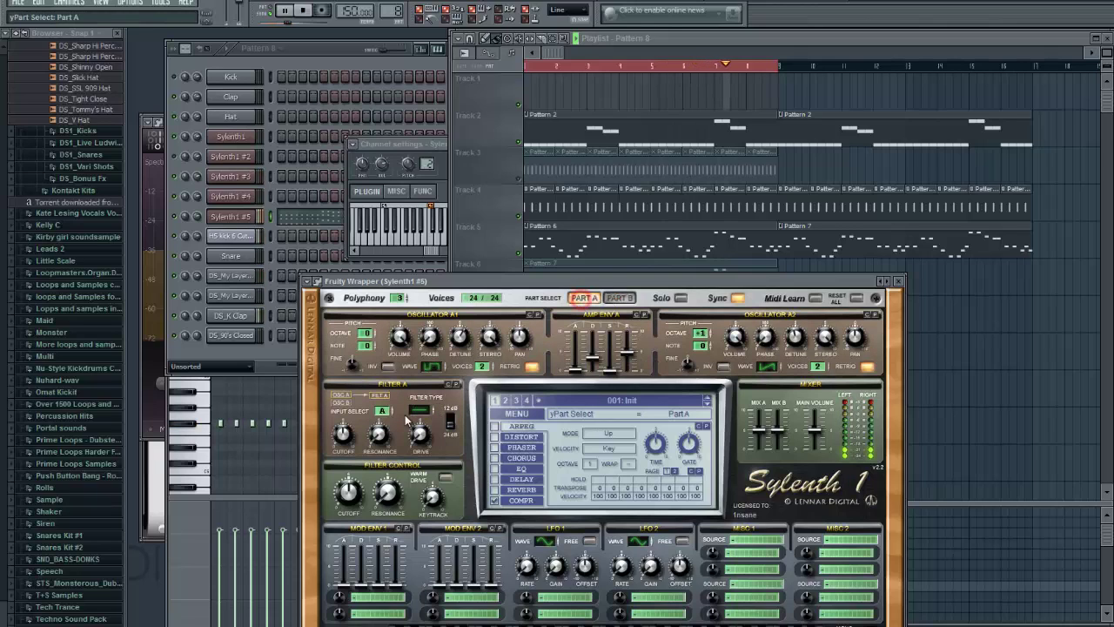
pyautogui.click(418, 410)
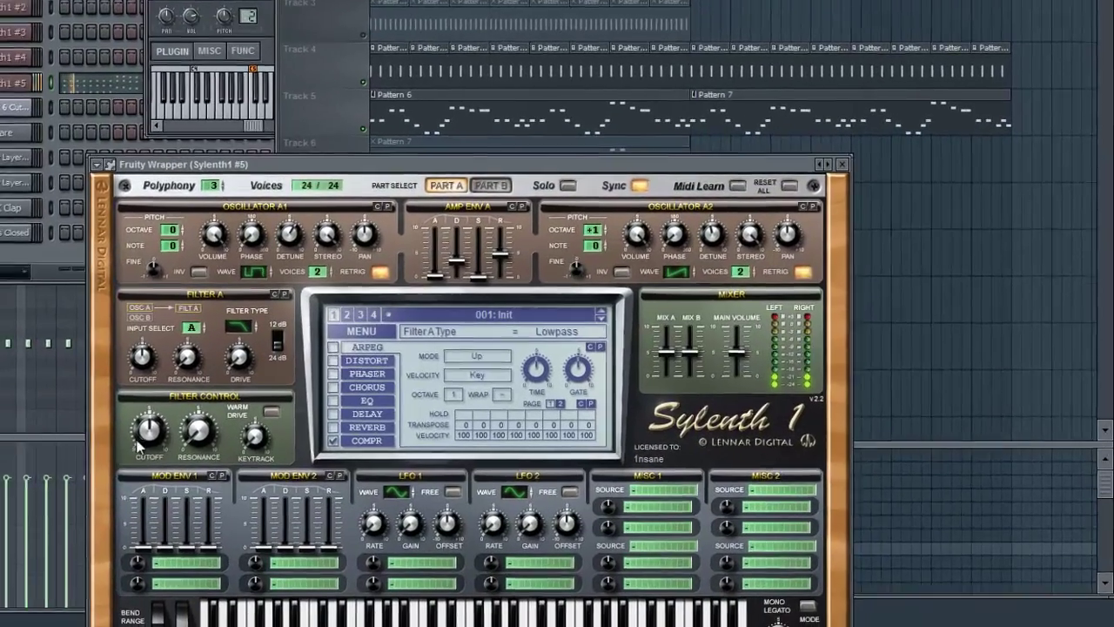
pyautogui.moveTo(149, 428); pyautogui.dragTo(164, 365)
pyautogui.click(272, 412)
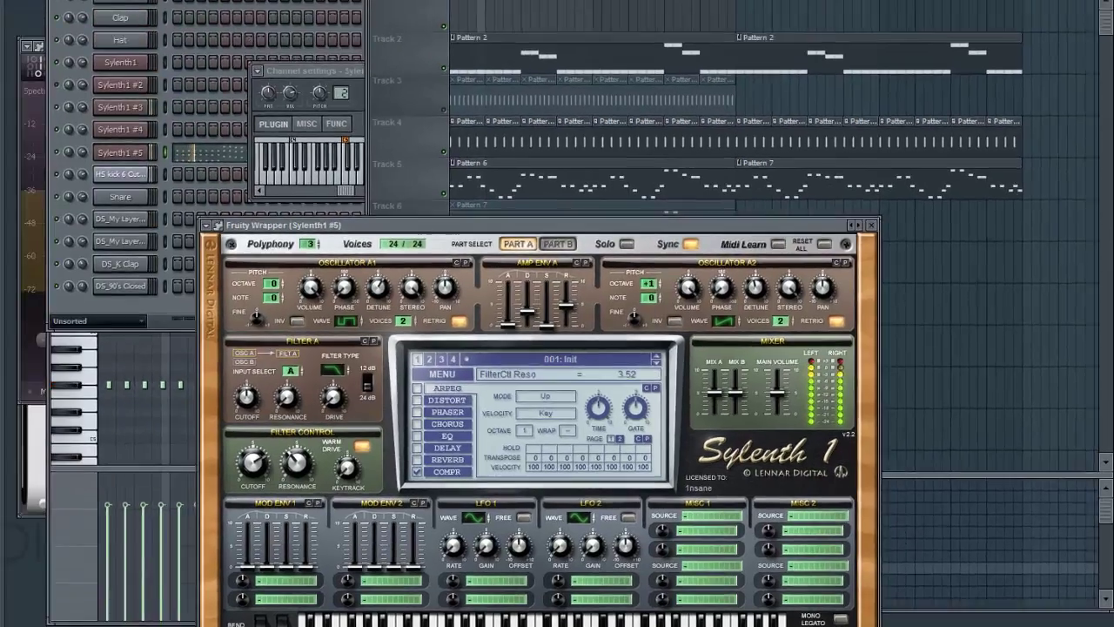
# Step: Clear the CamelCrusher preset, raise its Mech distortion, and enable its filter, compressor and Phat Mode
pyautogui.click(155, 127)
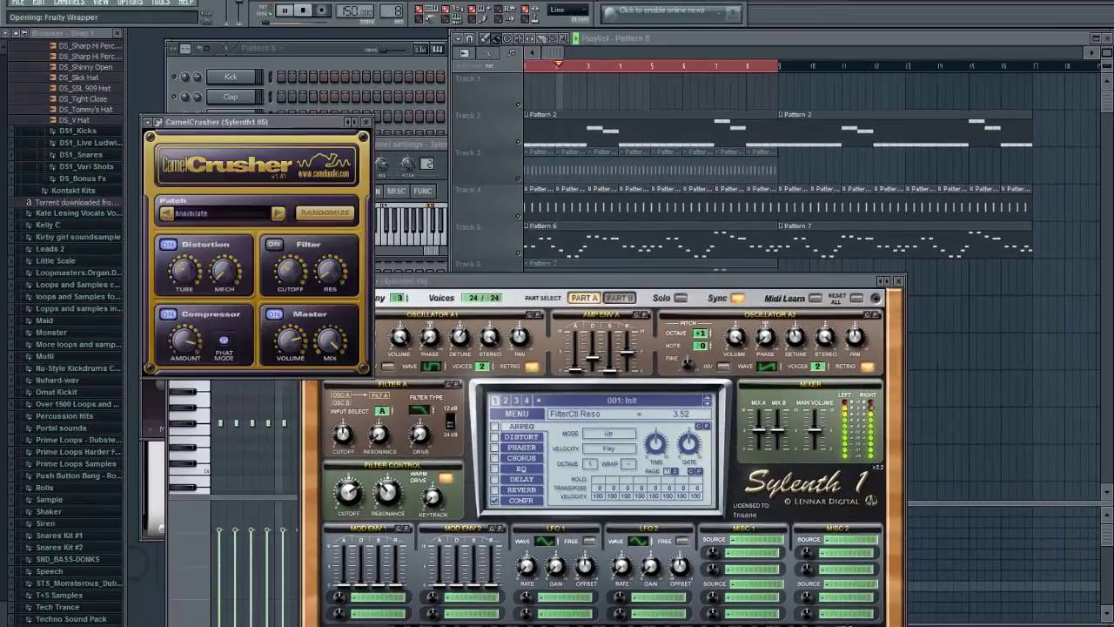
pyautogui.click(229, 211)
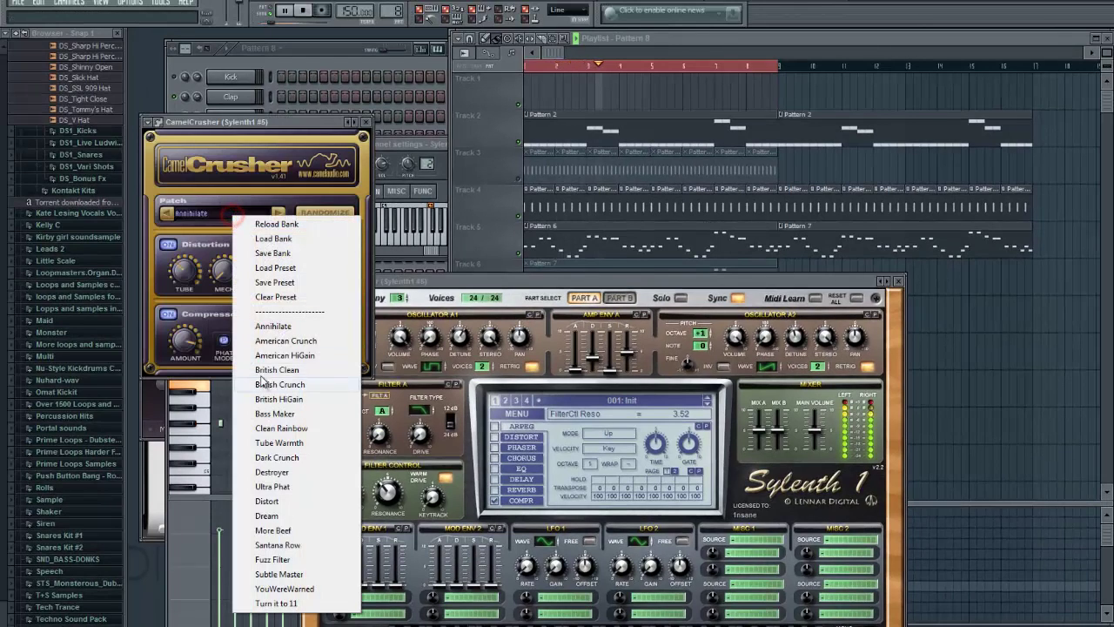
pyautogui.click(277, 296)
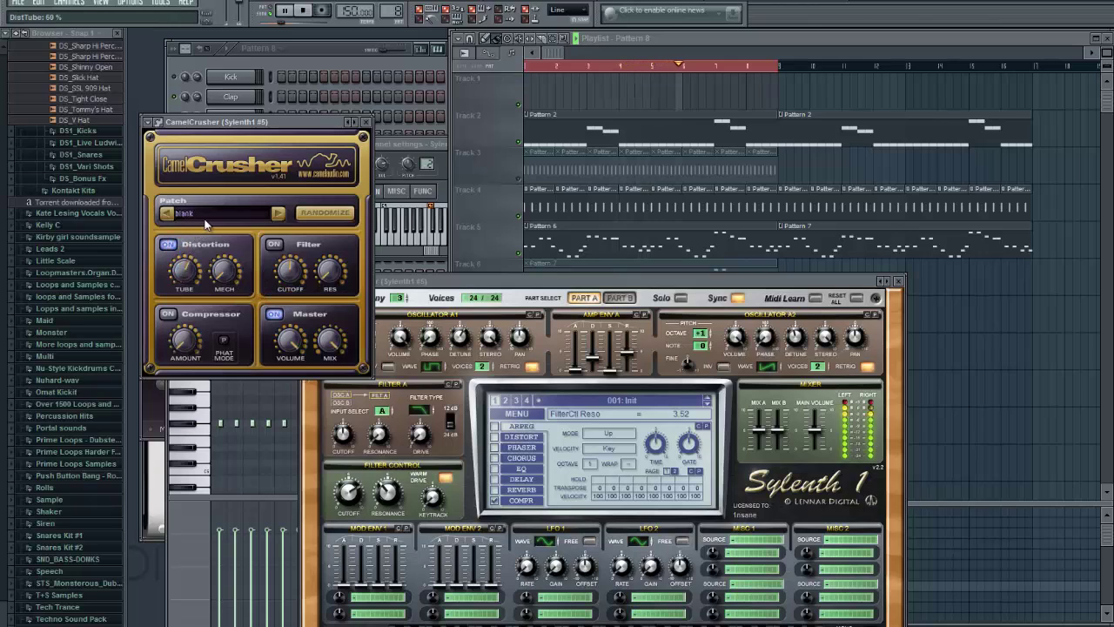
pyautogui.moveTo(227, 289); pyautogui.dragTo(236, 240)
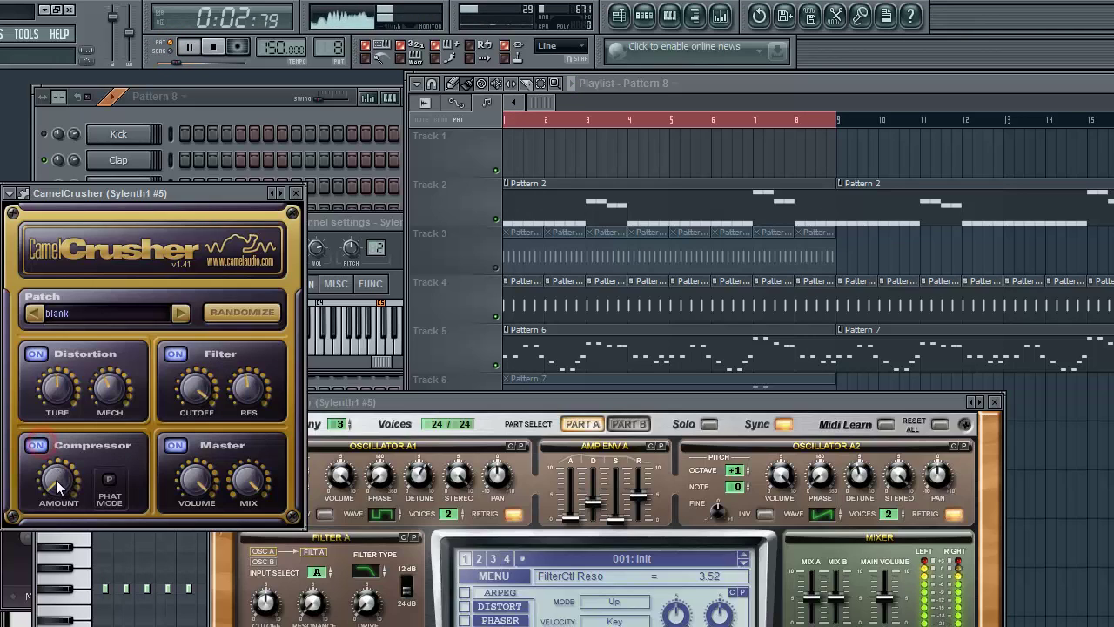
pyautogui.click(108, 480)
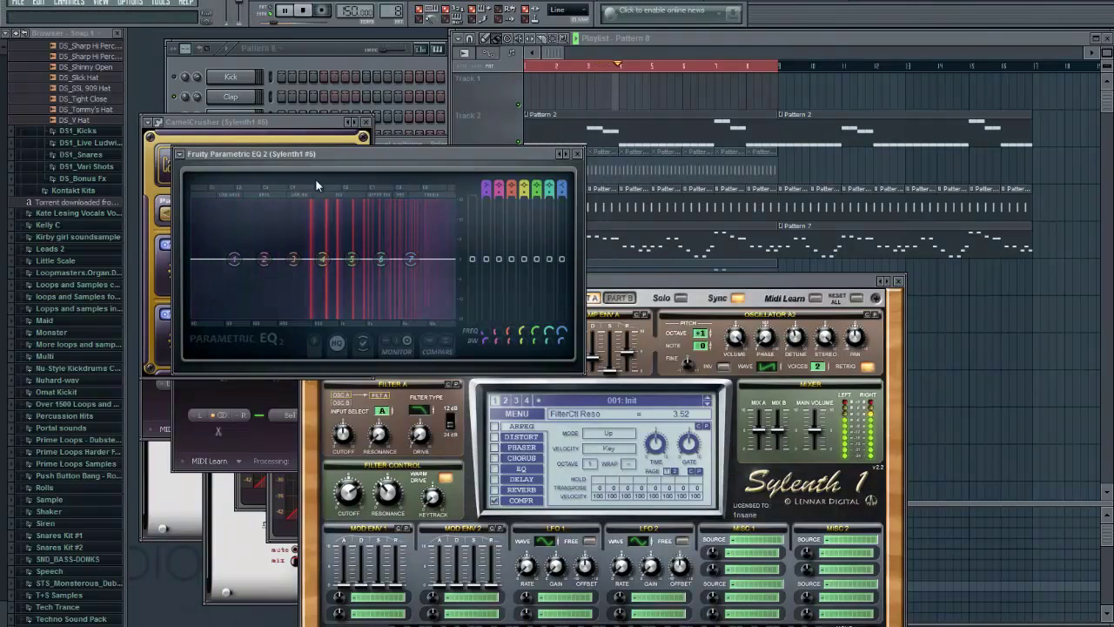
# Step: Cut the lows with EQ band 1 at about 202 Hz and -13 dB, lower band 7 and boost band 6 near 4 kHz
pyautogui.moveTo(234, 258); pyautogui.dragTo(259, 279)
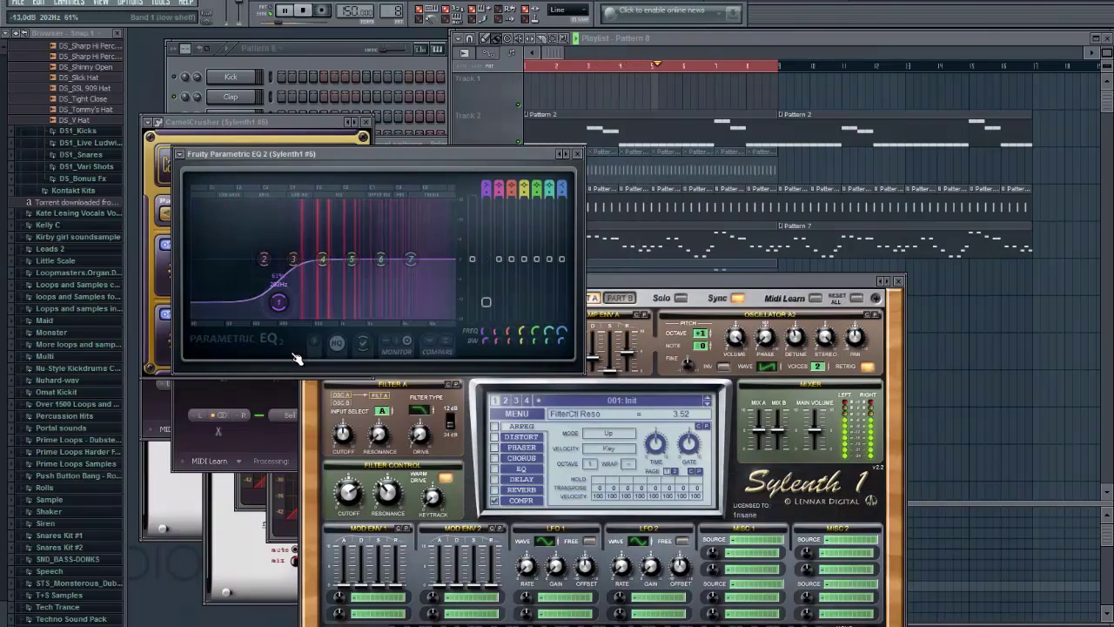
pyautogui.moveTo(378, 266); pyautogui.dragTo(440, 269)
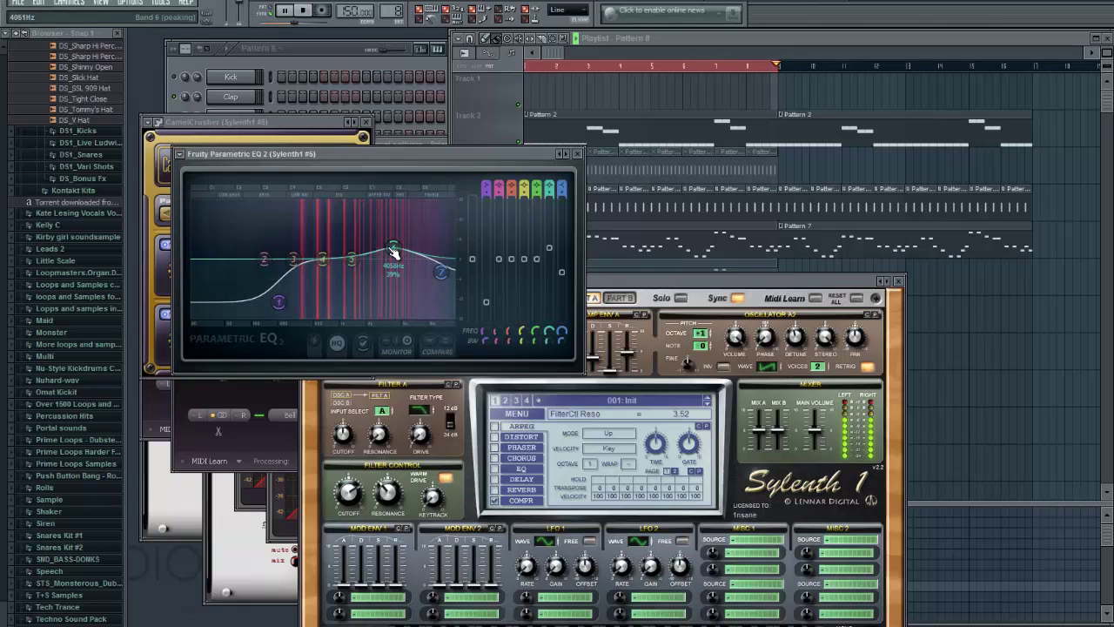
pyautogui.scroll(-5, 393, 250)
pyautogui.moveTo(397, 250); pyautogui.dragTo(399, 250)
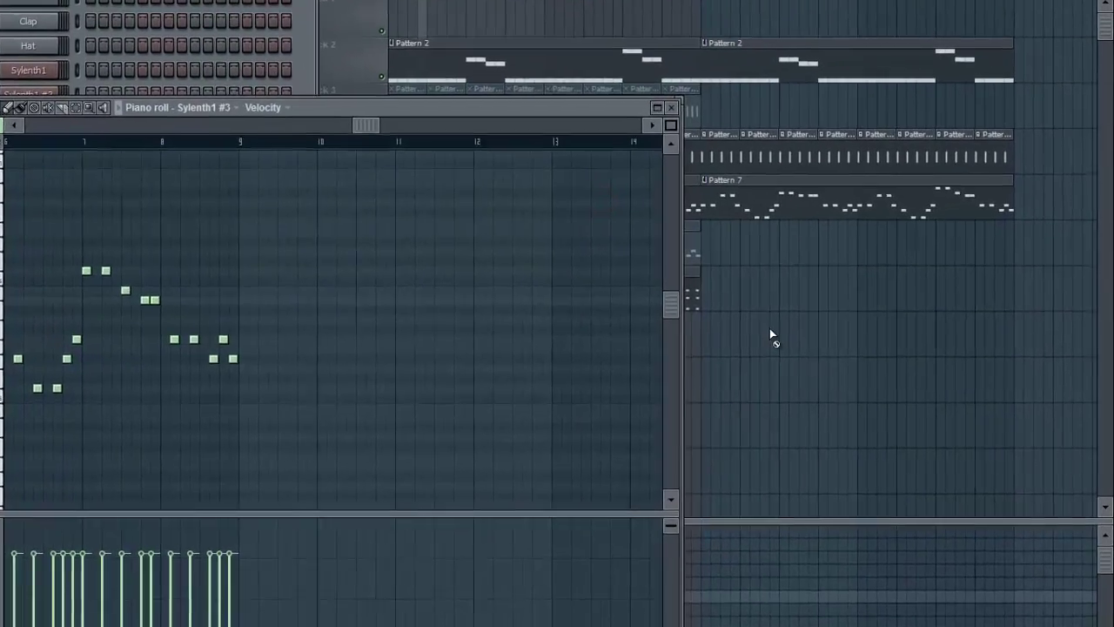
# Step: Shift pattern 8's Sylenth1 #5 chord notes between octaves in the piano roll and compare them with pattern 2's notes
pyautogui.click(770, 330)
pyautogui.doubleClick(674, 296)
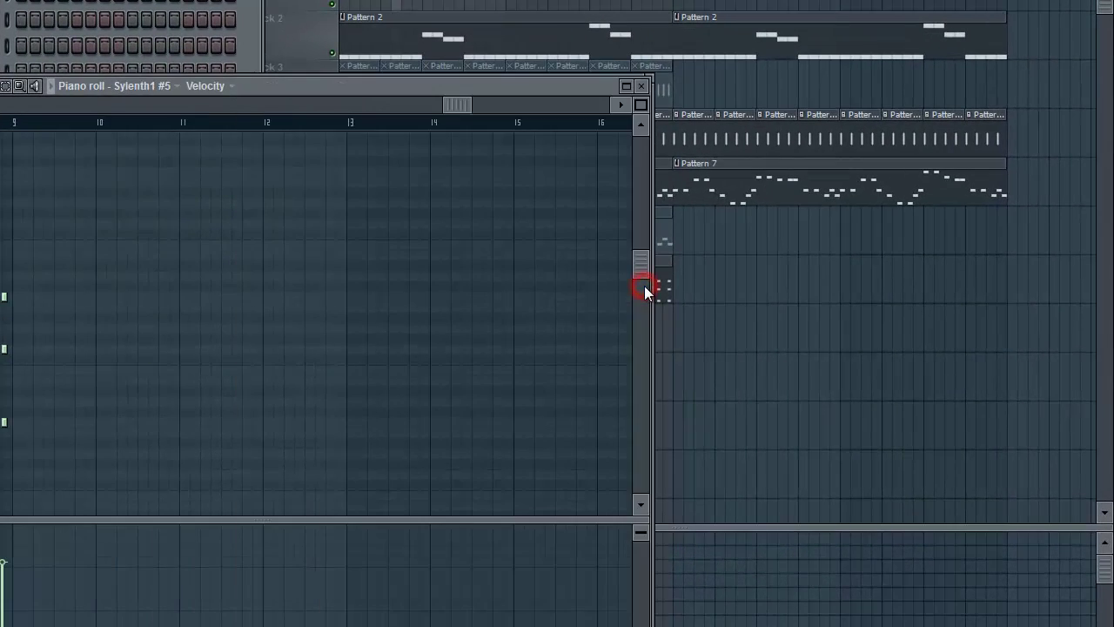
pyautogui.scroll(-3, 644, 285)
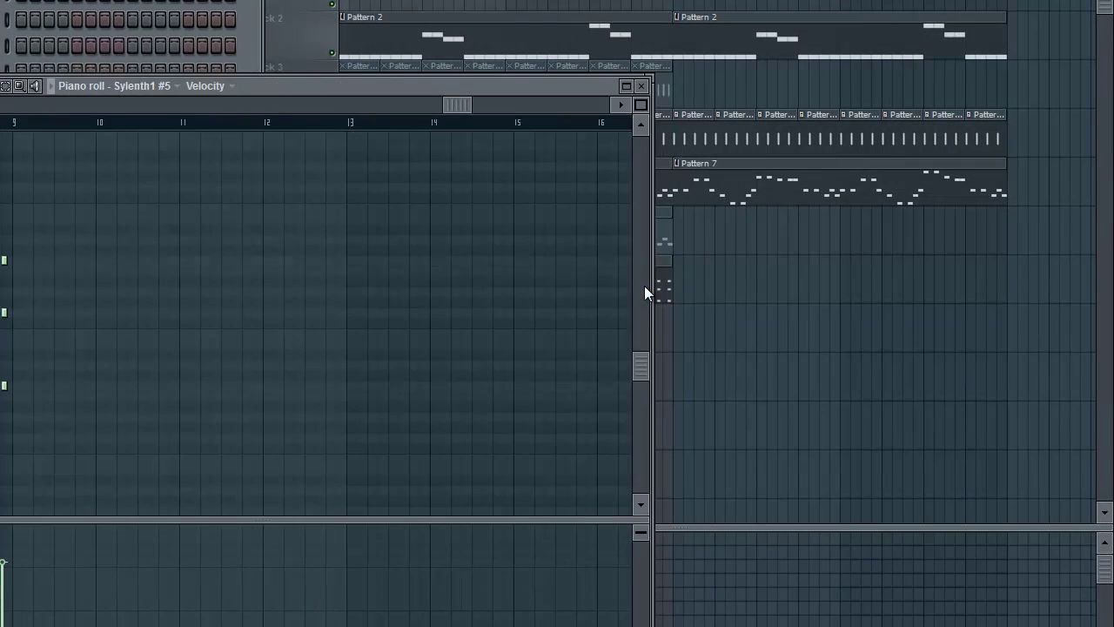
pyautogui.scroll(3, 645, 285)
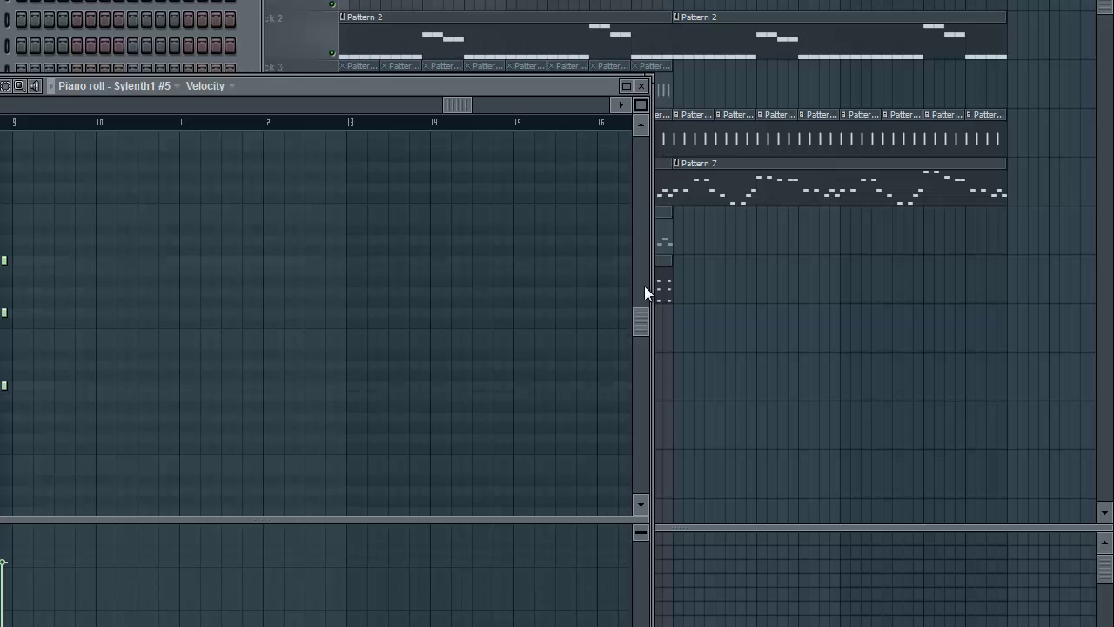
pyautogui.doubleClick(607, 59)
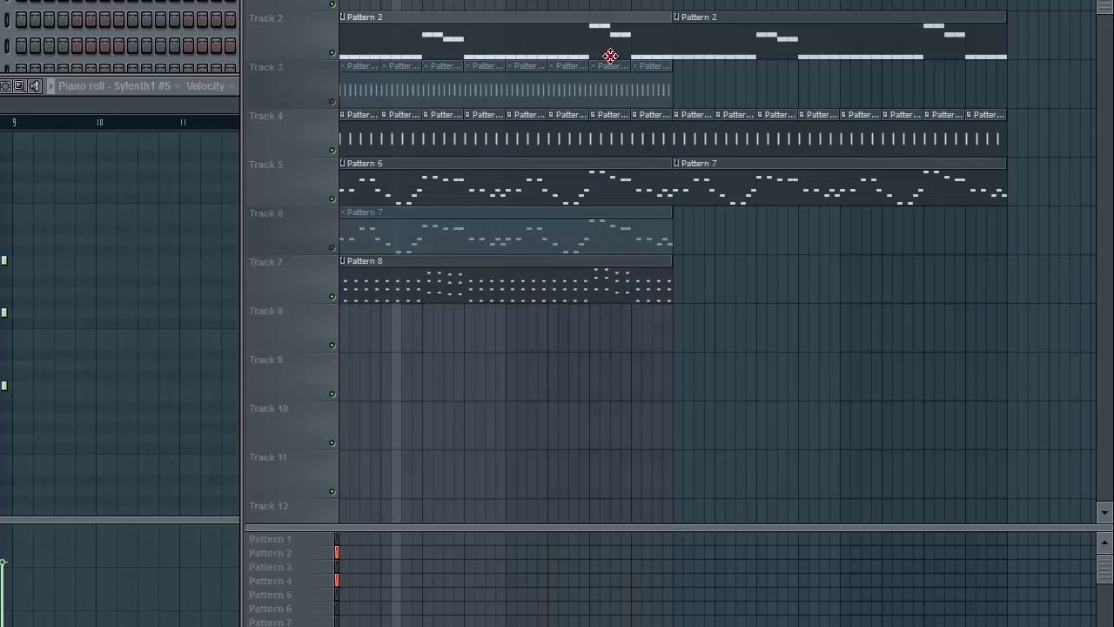
pyautogui.press('F5')
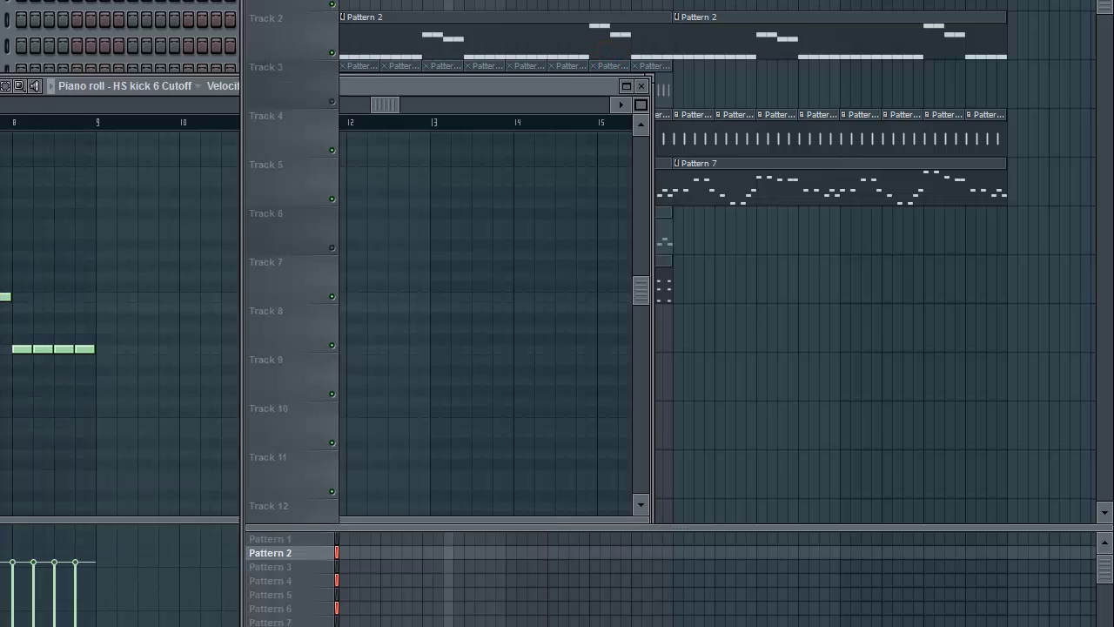
pyautogui.doubleClick(383, 275)
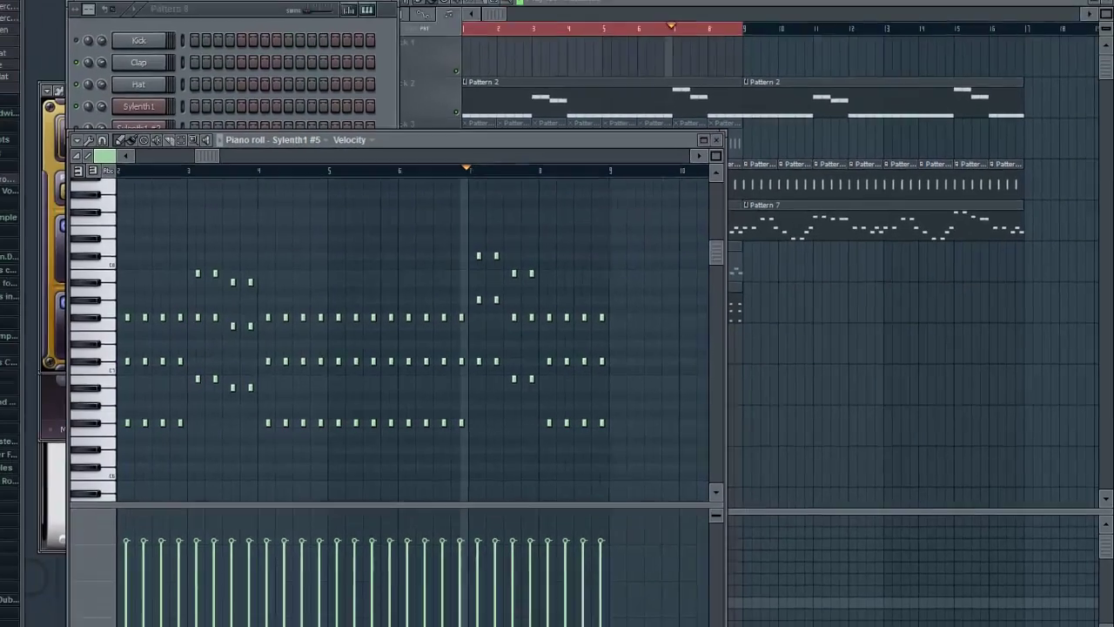
# Step: In Fruity Reeverb 2, adjust the reflection and wet levels, set the decay to about 0.5 s, and reduce room size and high damping
pyautogui.click(1026, 180)
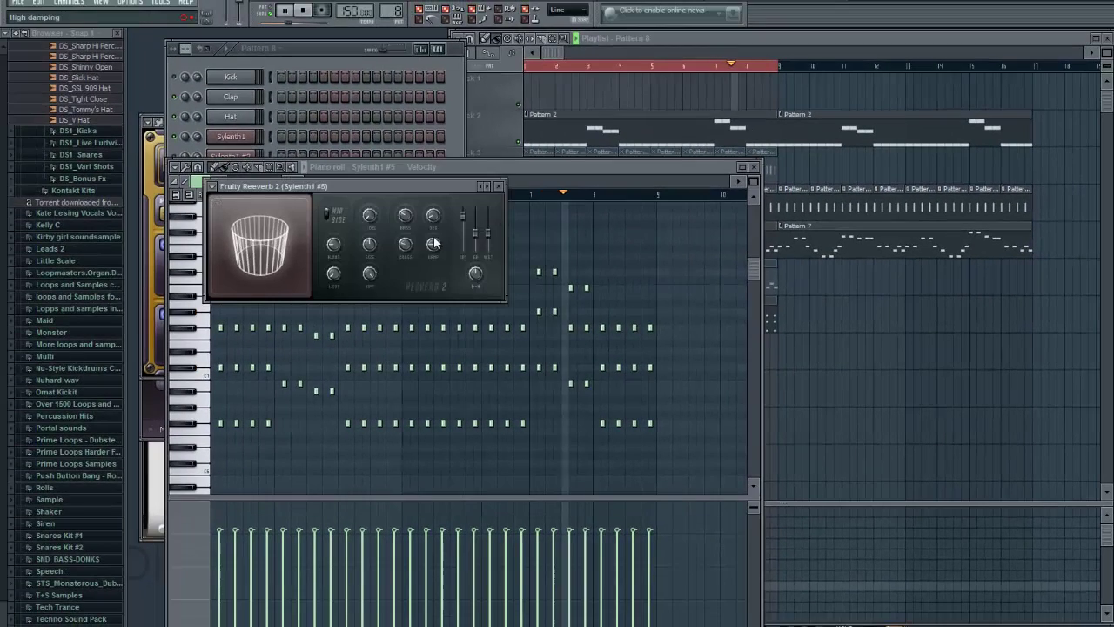
pyautogui.moveTo(478, 226); pyautogui.dragTo(491, 235)
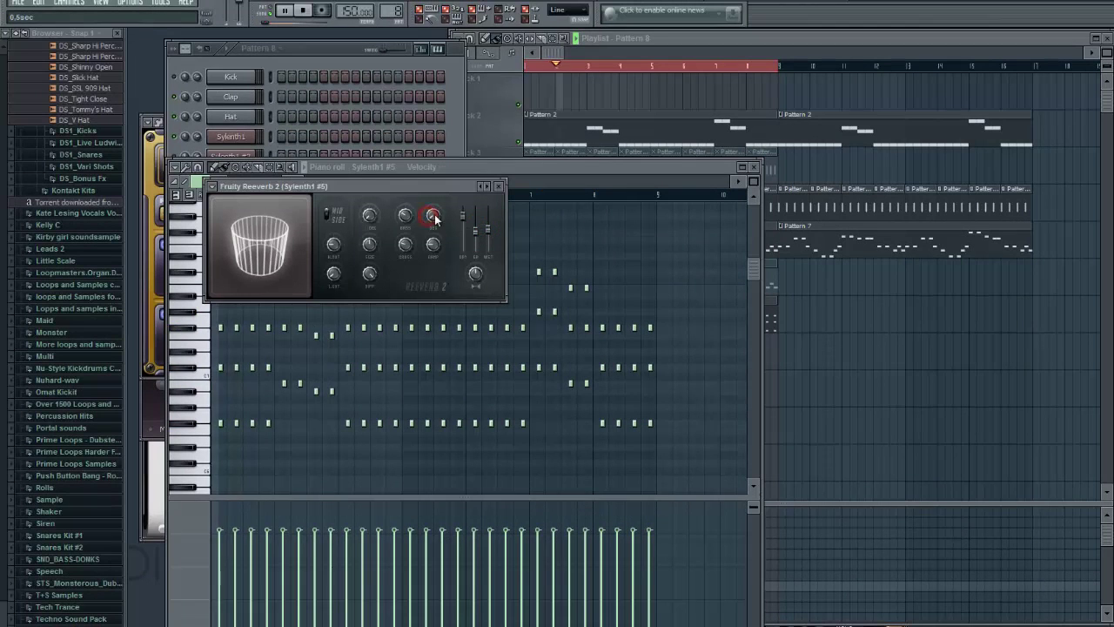
pyautogui.moveTo(435, 215); pyautogui.dragTo(437, 214)
pyautogui.moveTo(374, 243); pyautogui.dragTo(373, 245)
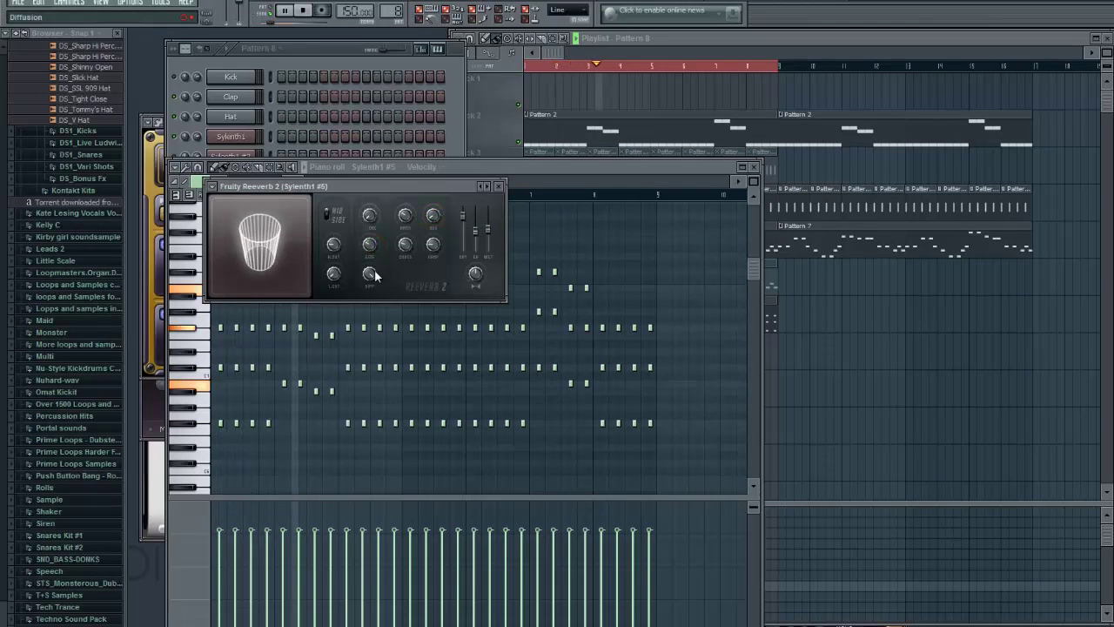
pyautogui.click(433, 244)
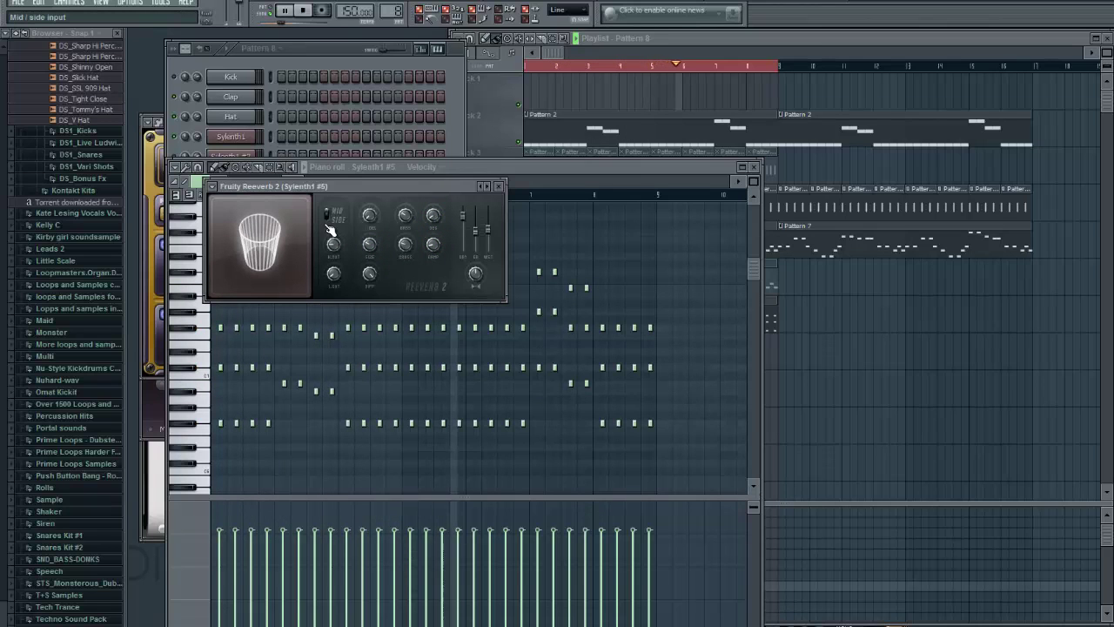
pyautogui.click(268, 10)
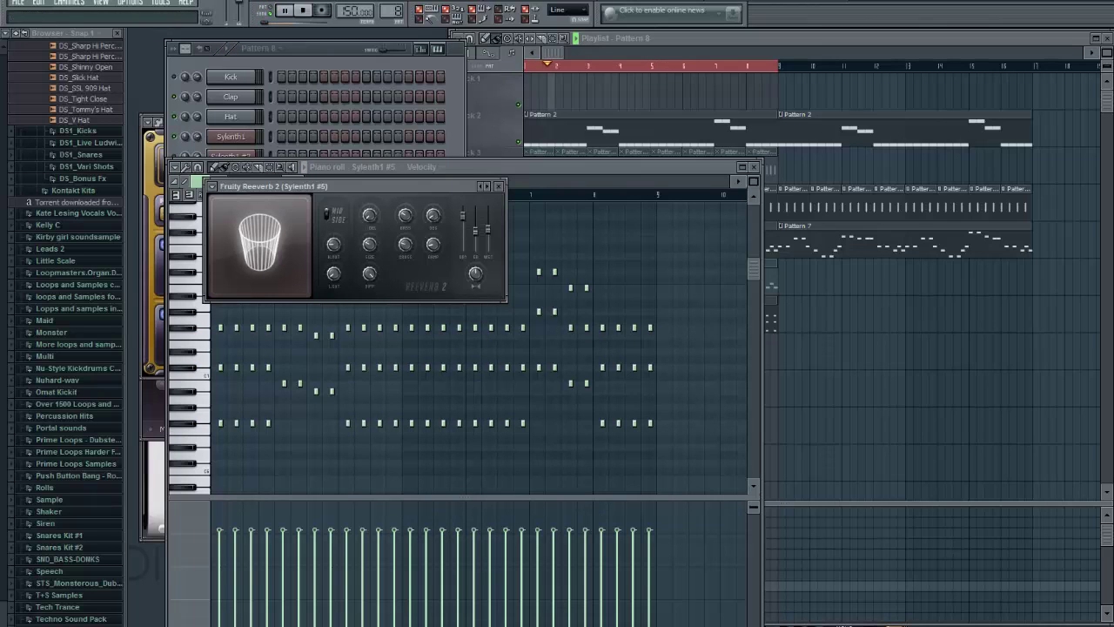
# Step: In the second Parametric EQ 2, make band 1 a Steep 6 high pass and move its cutoff up past band 2
pyautogui.press('F7')
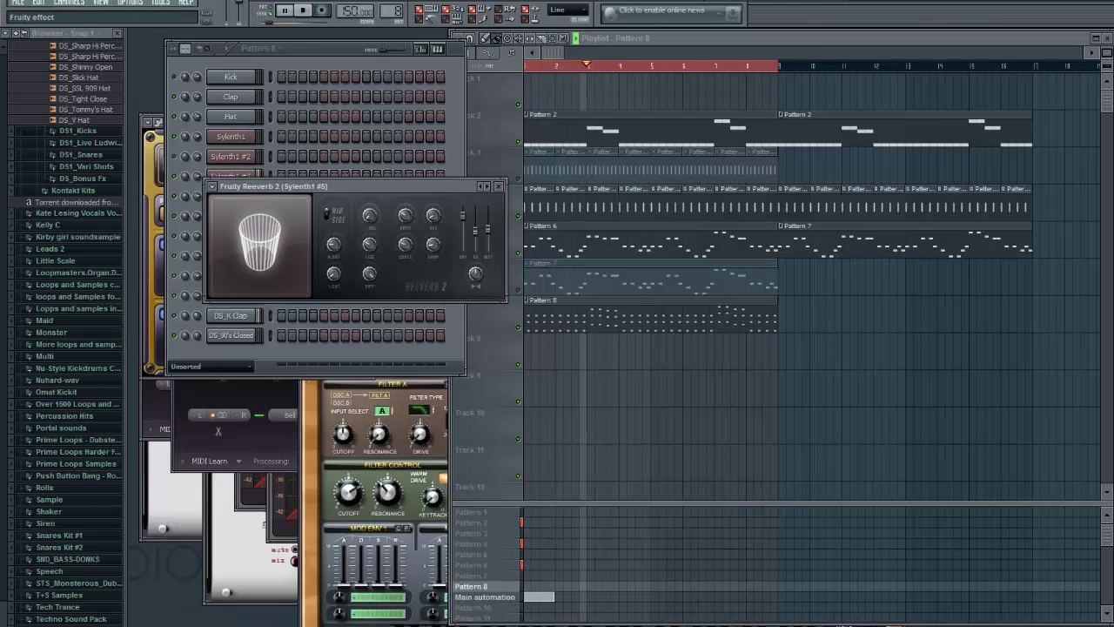
pyautogui.click(836, 623)
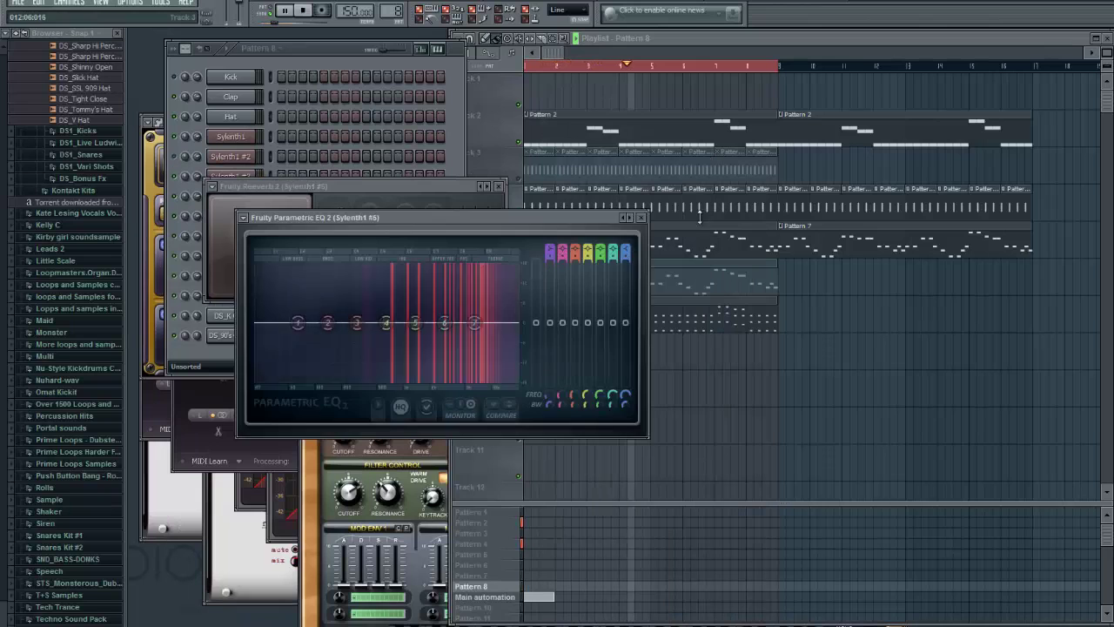
pyautogui.rightClick(298, 324)
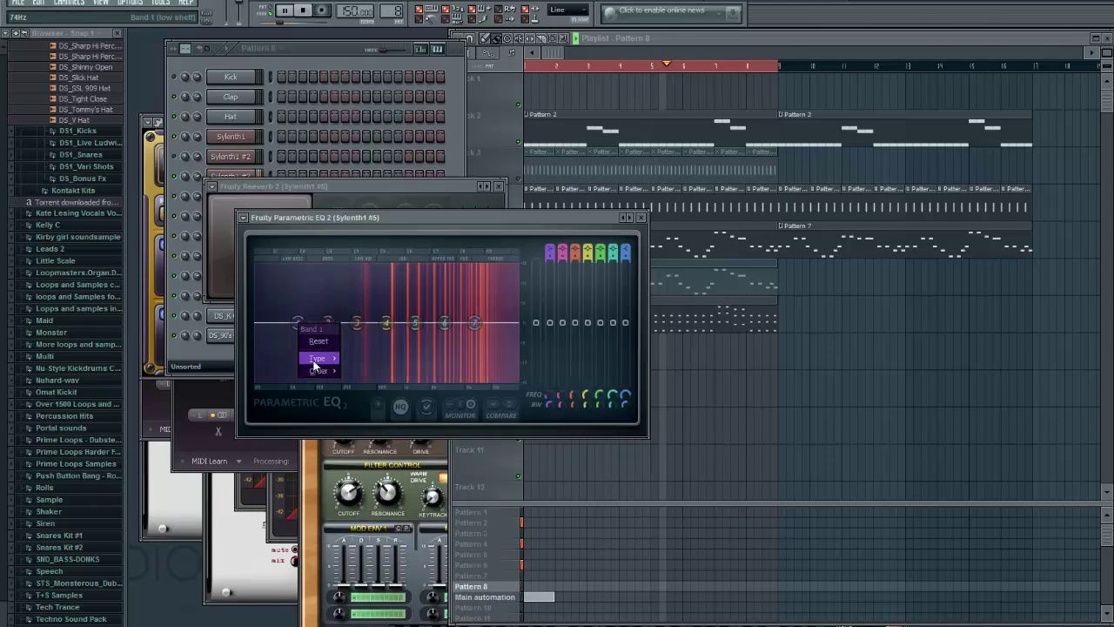
pyautogui.moveTo(317, 358)
pyautogui.click(380, 397)
pyautogui.rightClick(297, 324)
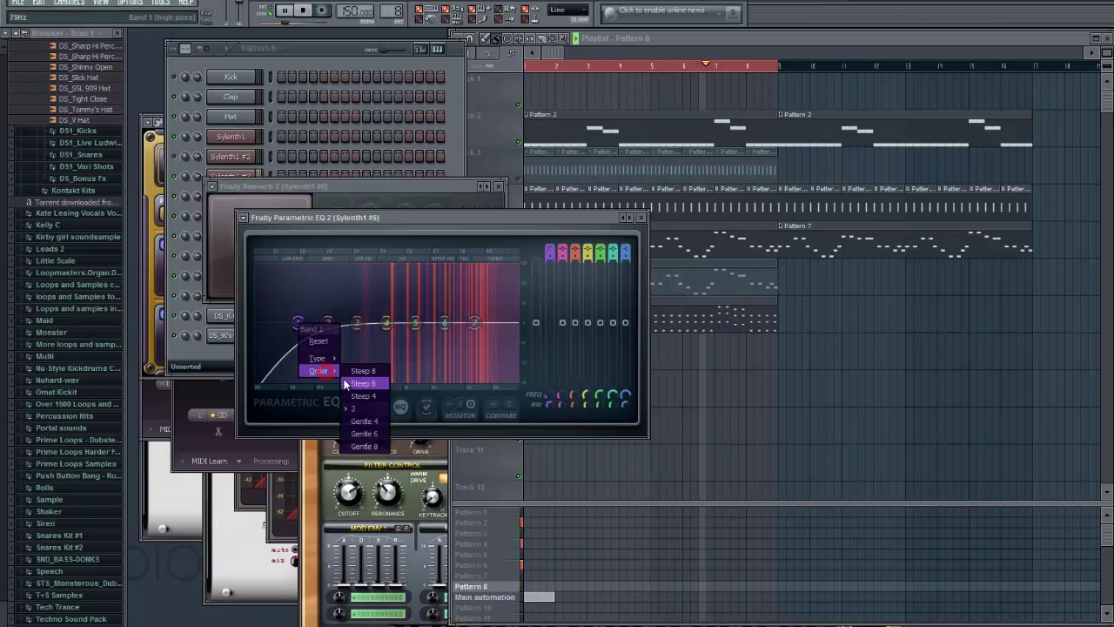
pyautogui.click(345, 380)
pyautogui.moveTo(296, 329); pyautogui.dragTo(358, 341)
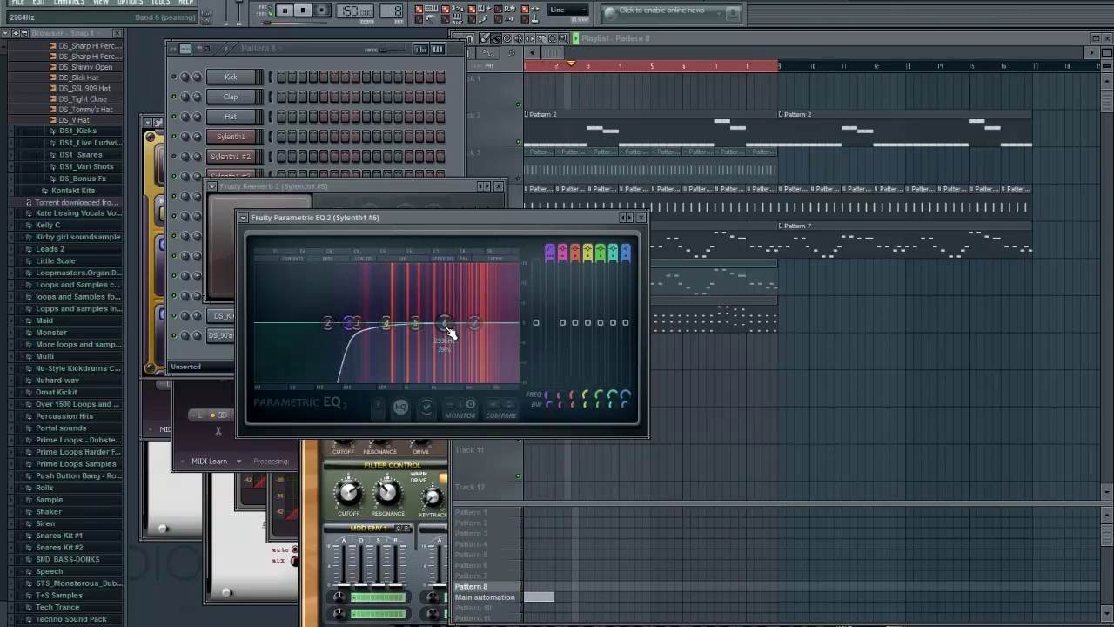
# Step: Boost EQ band 6 at about 930 Hz, give it a steep order and restart playback
pyautogui.moveTo(448, 332); pyautogui.dragTo(393, 273)
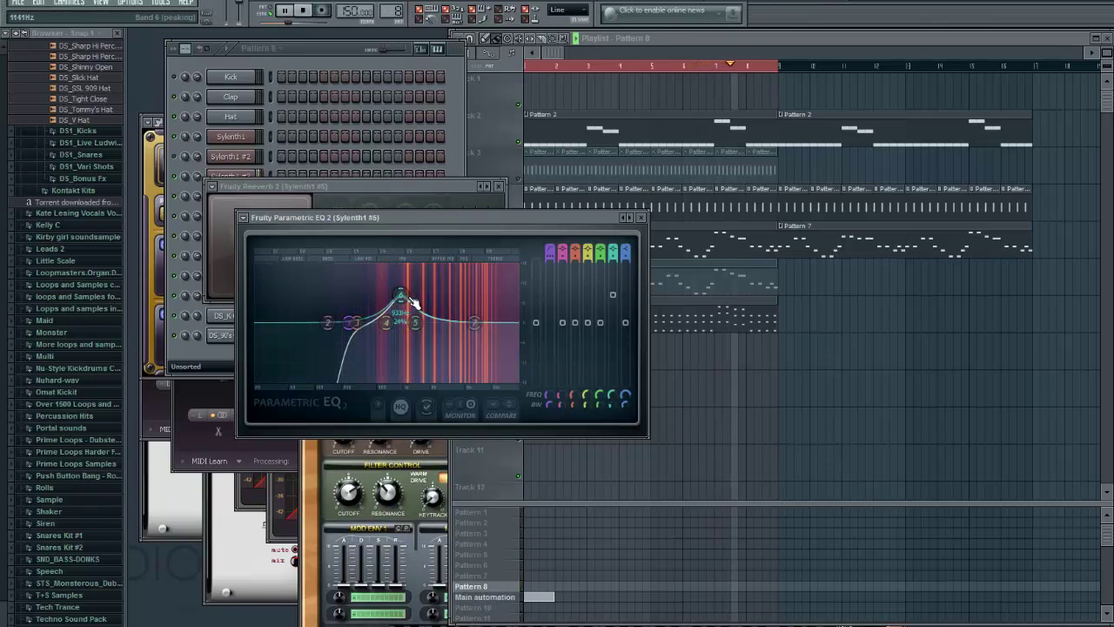
pyautogui.rightClick(402, 295)
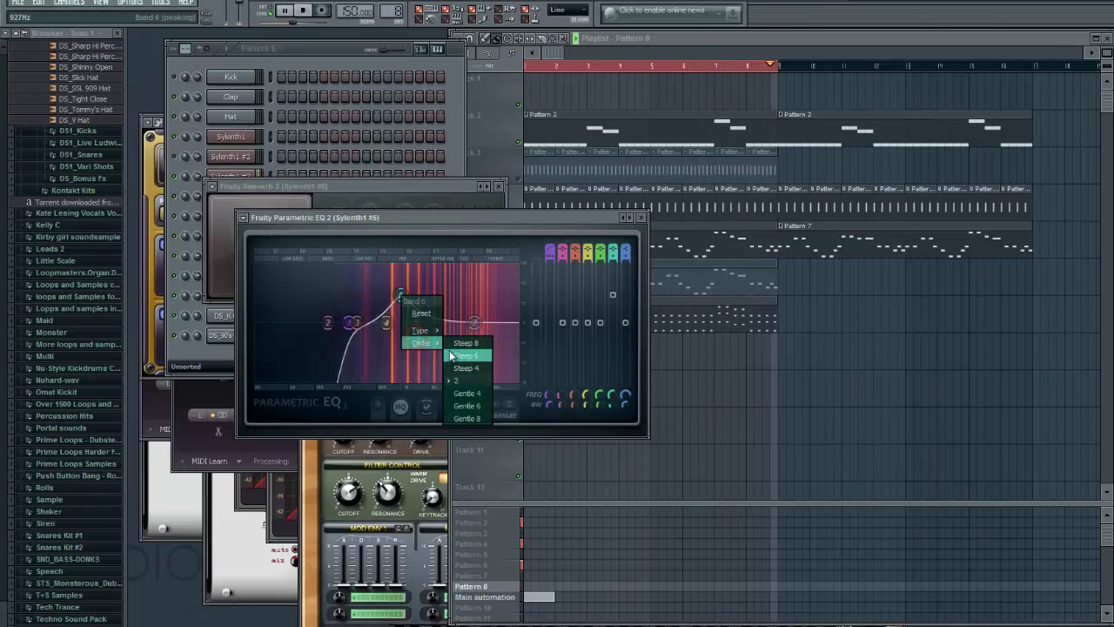
pyautogui.click(451, 347)
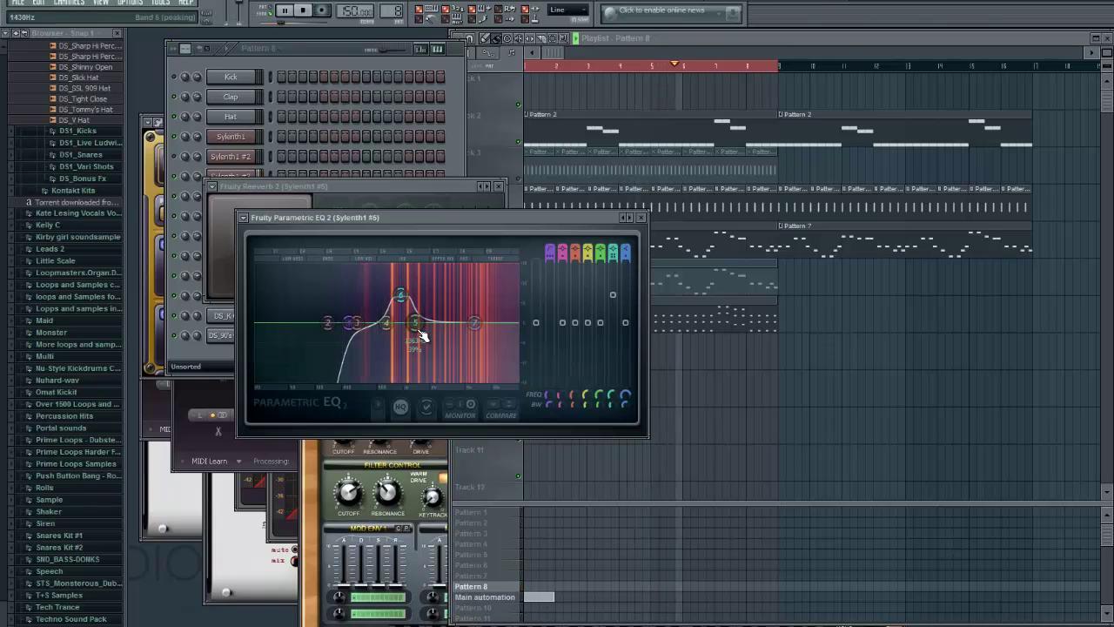
pyautogui.press('space')
pyautogui.press('space')
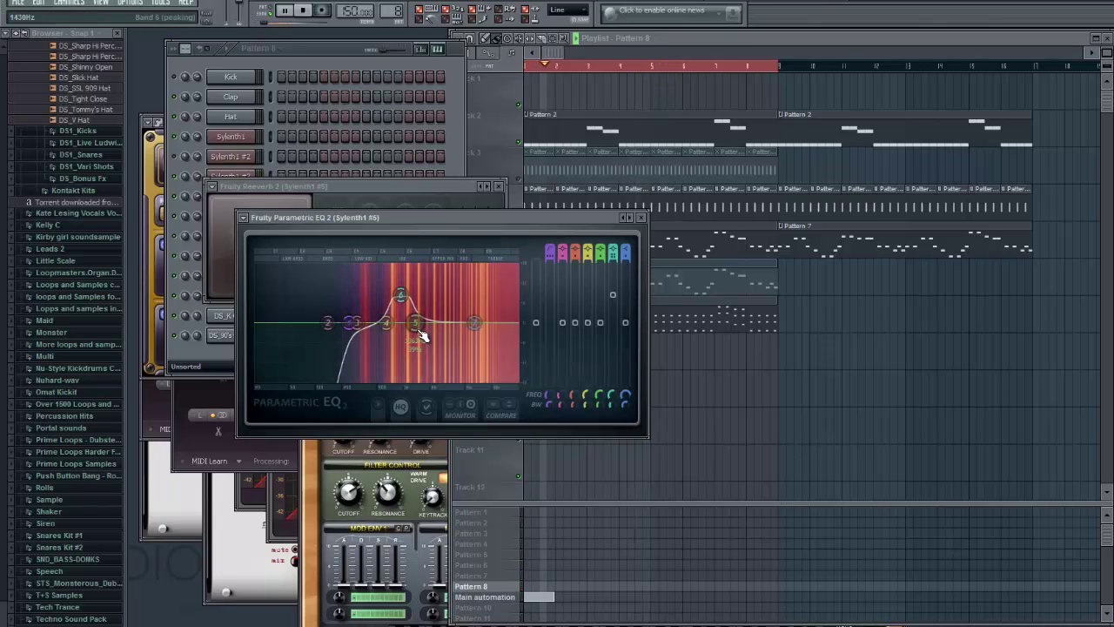
# Step: In Parametric EQ 2, move band 5 up into the high frequencies with a slight boost and lower band 7 slightly
pyautogui.moveTo(416, 323); pyautogui.dragTo(519, 336)
pyautogui.scroll(-5, 502, 306)
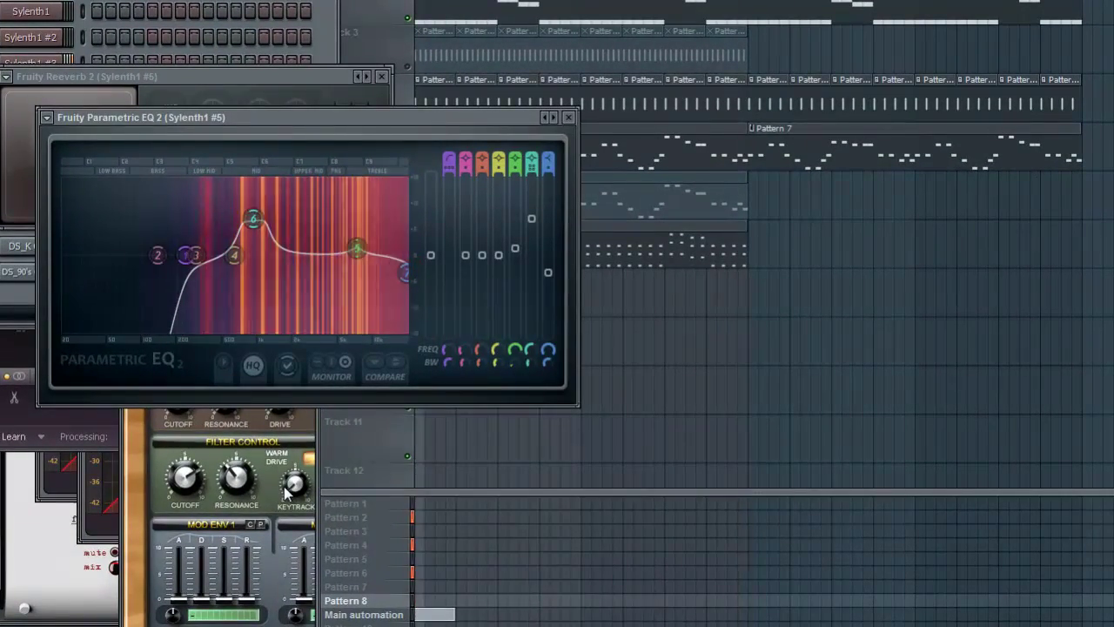
pyautogui.click(966, 268)
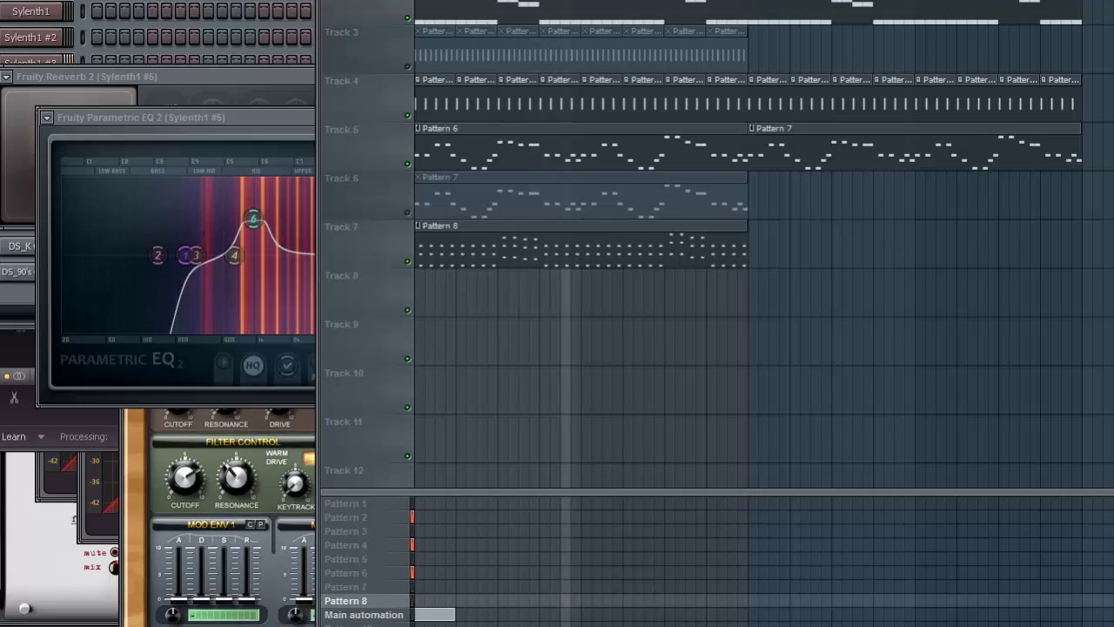
pyautogui.press('space')
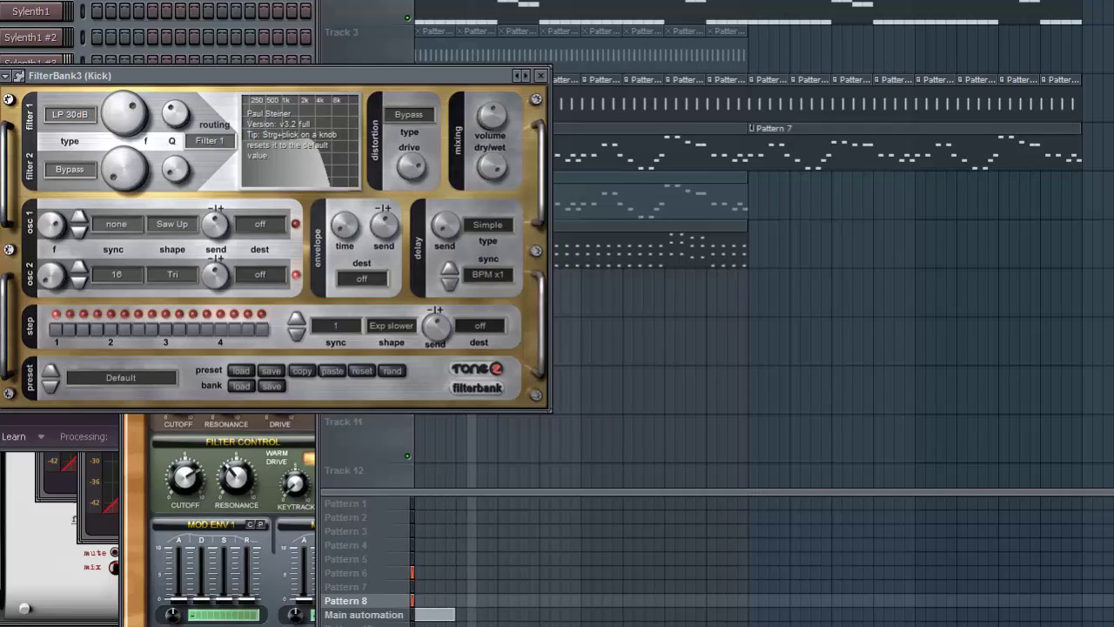
# Step: In FilterBank3, try the Vocal O, Resonator and LP oct types on filter 1 while sweeping the cutoff
pyautogui.click(56, 113)
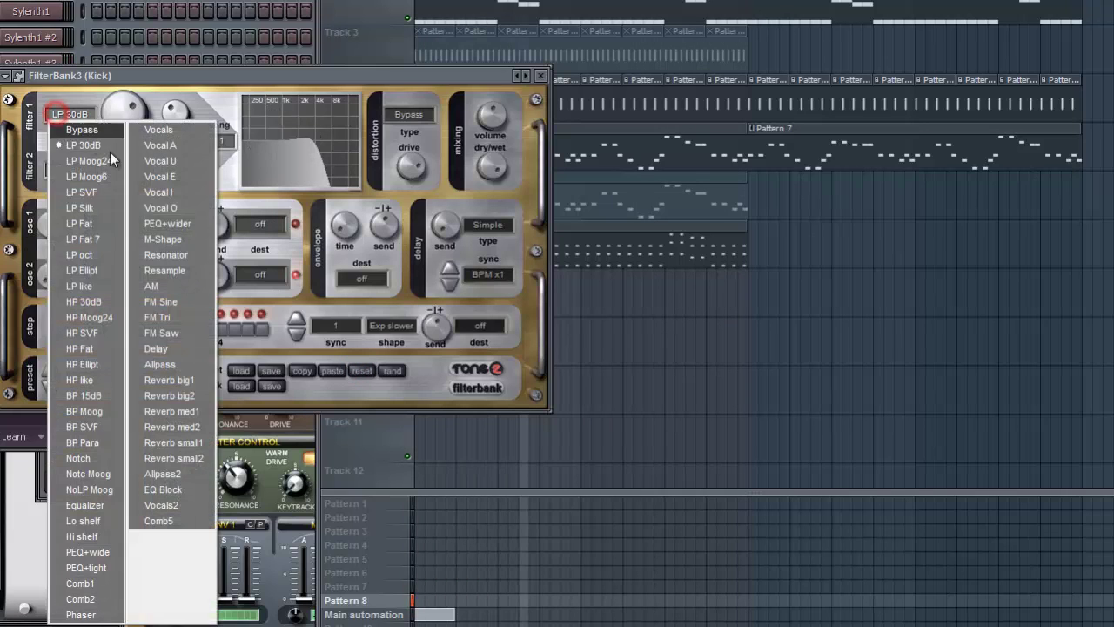
pyautogui.click(169, 205)
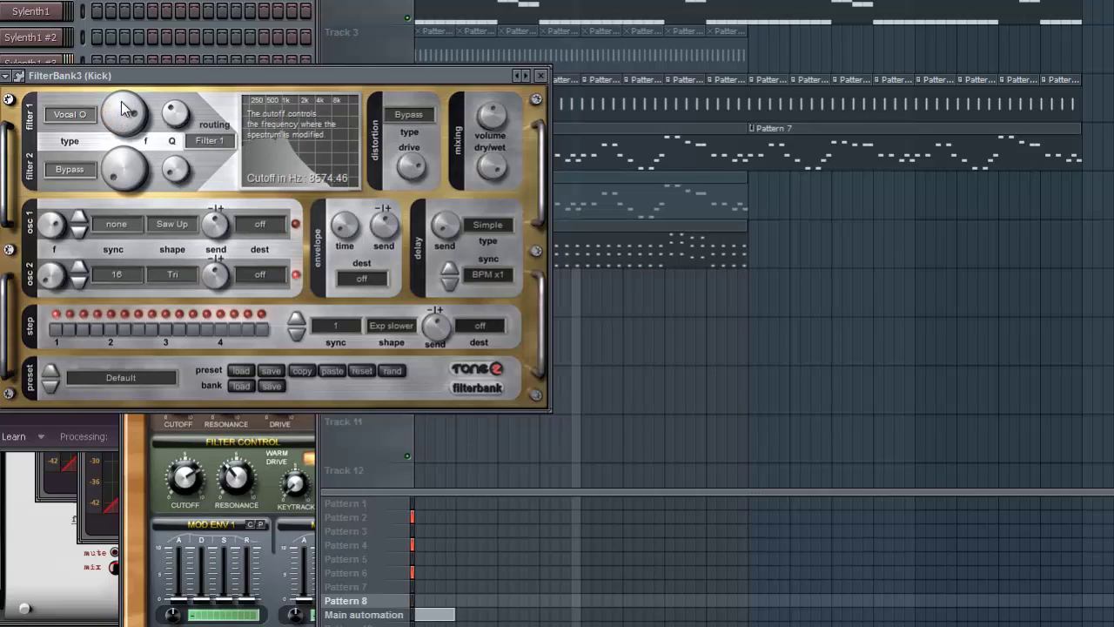
pyautogui.click(70, 114)
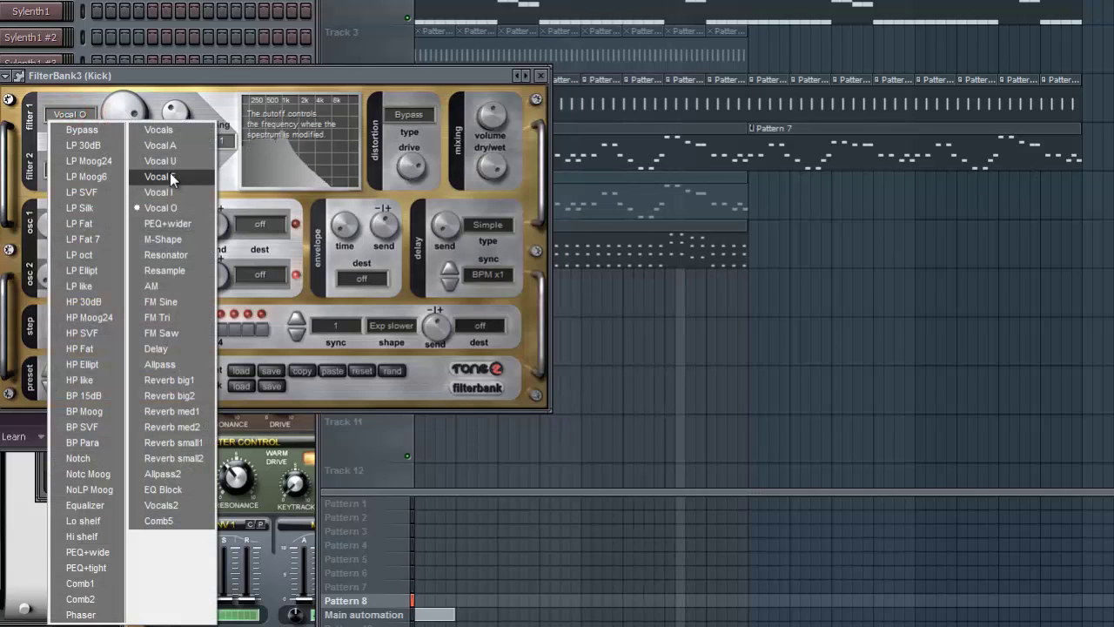
pyautogui.click(172, 255)
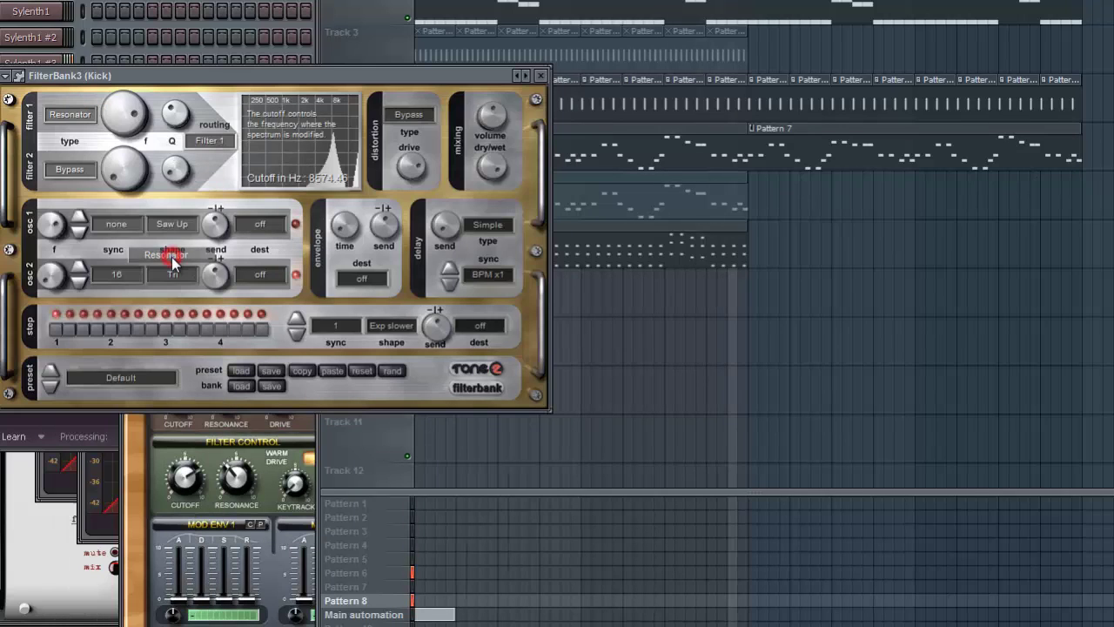
pyautogui.moveTo(117, 106); pyautogui.dragTo(119, 125)
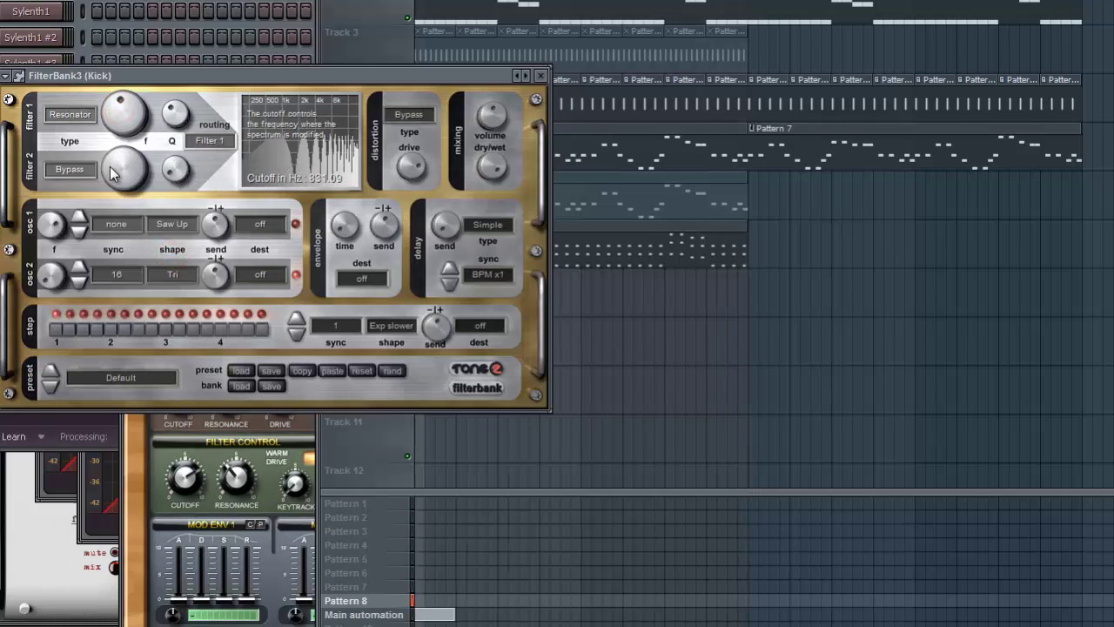
pyautogui.click(72, 114)
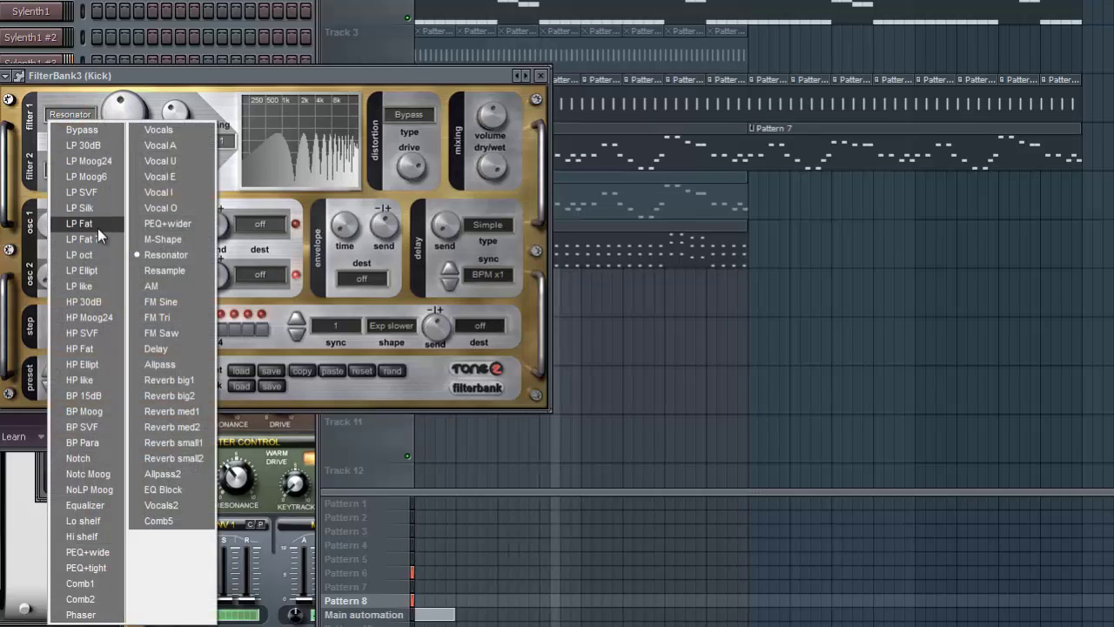
pyautogui.click(86, 255)
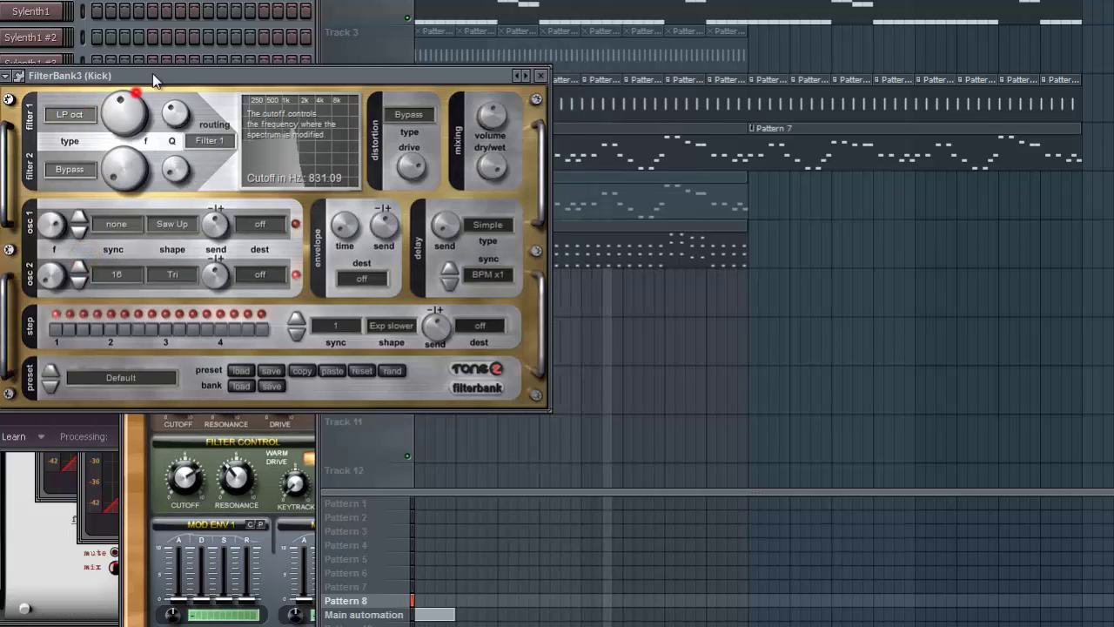
pyautogui.moveTo(120, 103); pyautogui.dragTo(119, 127)
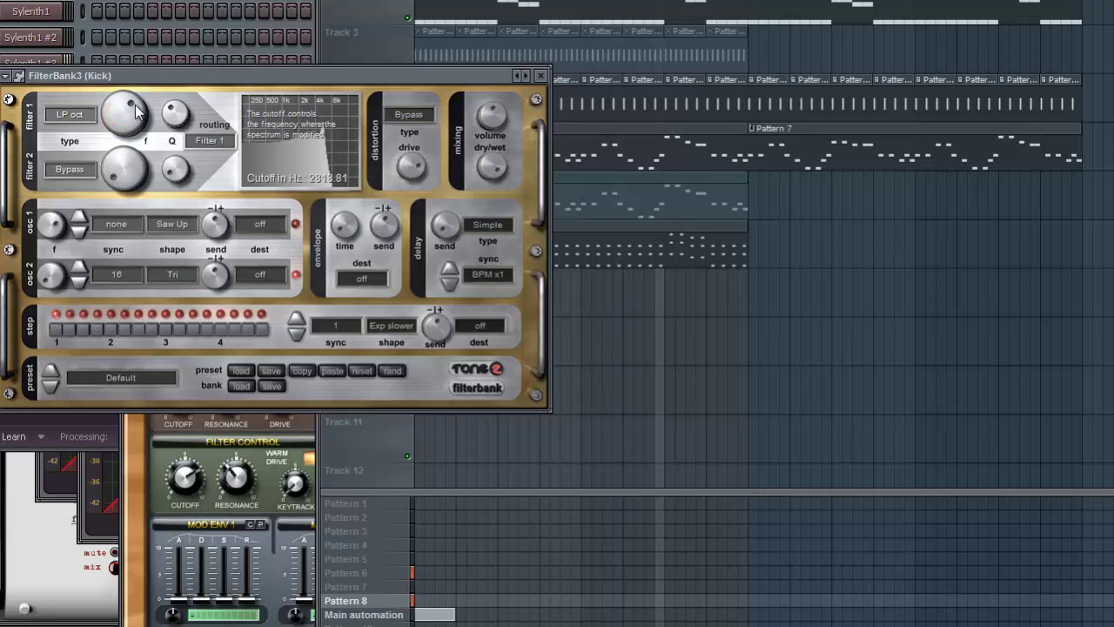
# Step: Set filter 1 to HP SVF and lower its cutoff to about 1024 Hz
pyautogui.click(64, 115)
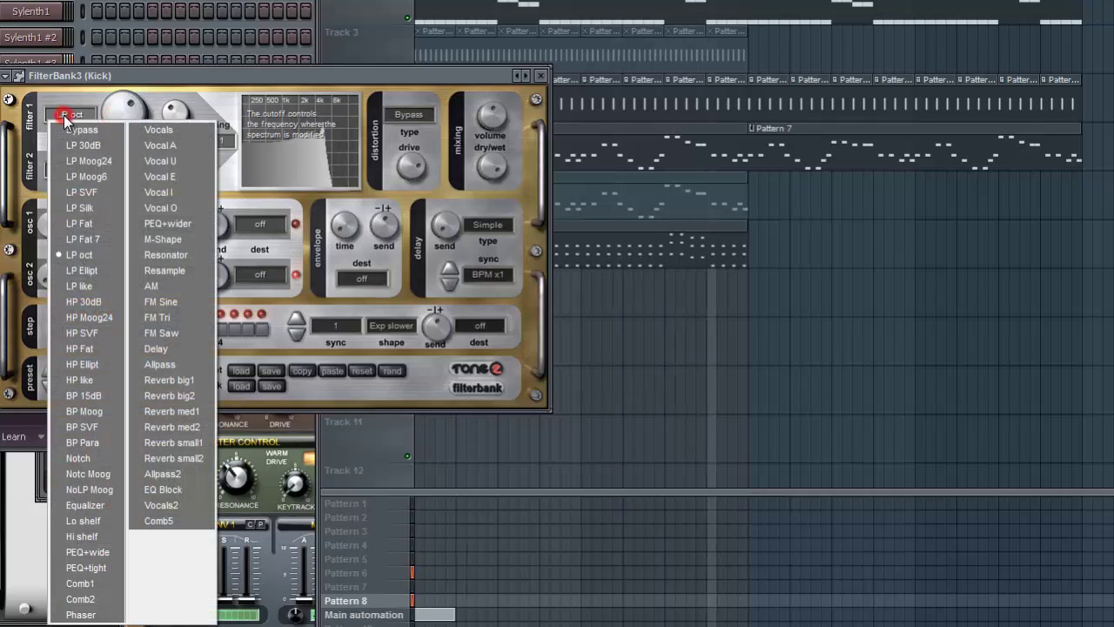
pyautogui.click(82, 335)
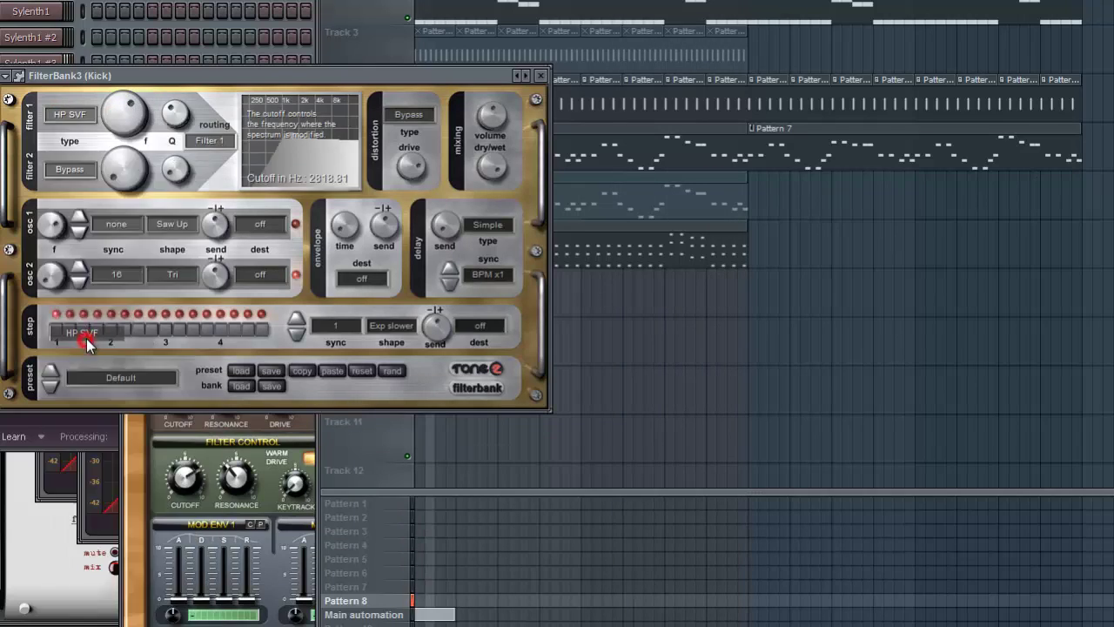
pyautogui.moveTo(119, 135); pyautogui.dragTo(109, 135)
# Step: Set filter 2 to LP Fat, route it in series as Filter 1->2 and set its cutoff to about 3164 Hz
pyautogui.click(74, 169)
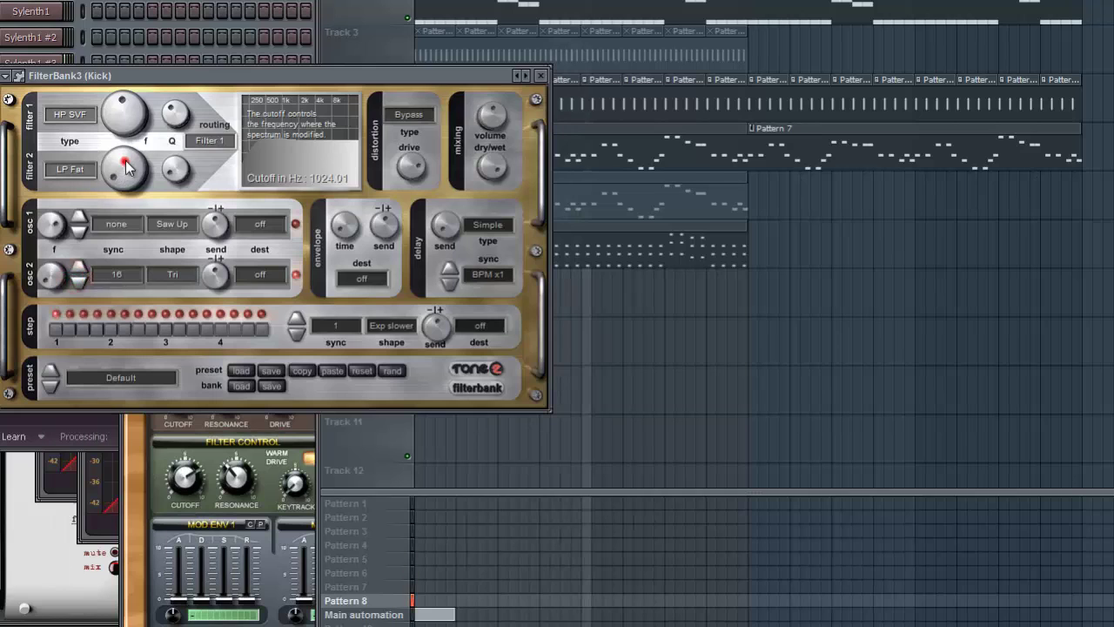
pyautogui.click(207, 141)
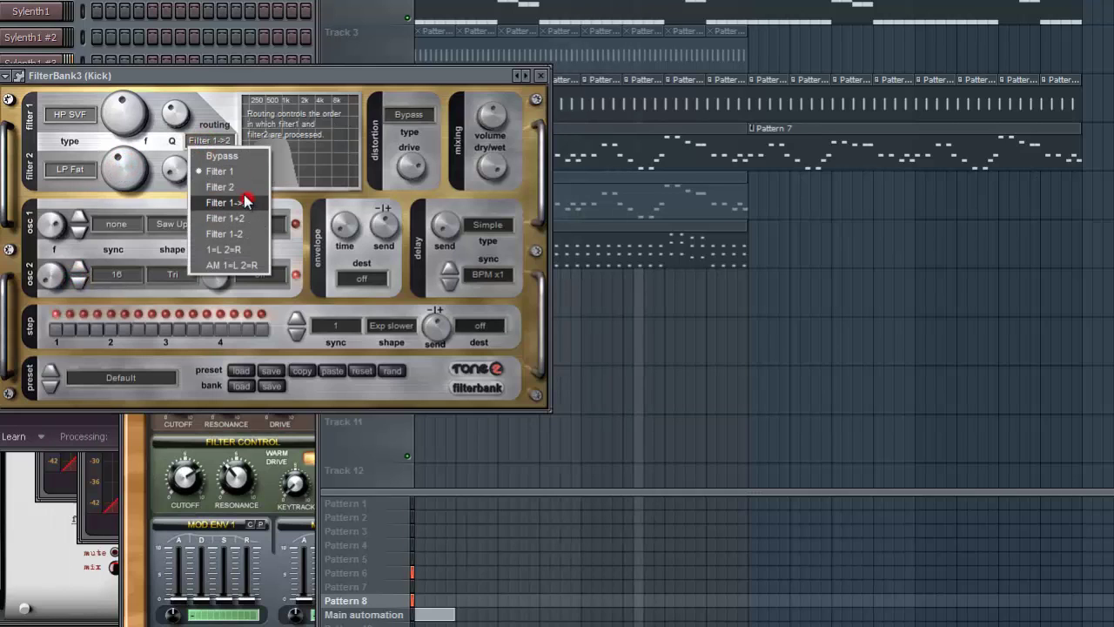
pyautogui.click(249, 202)
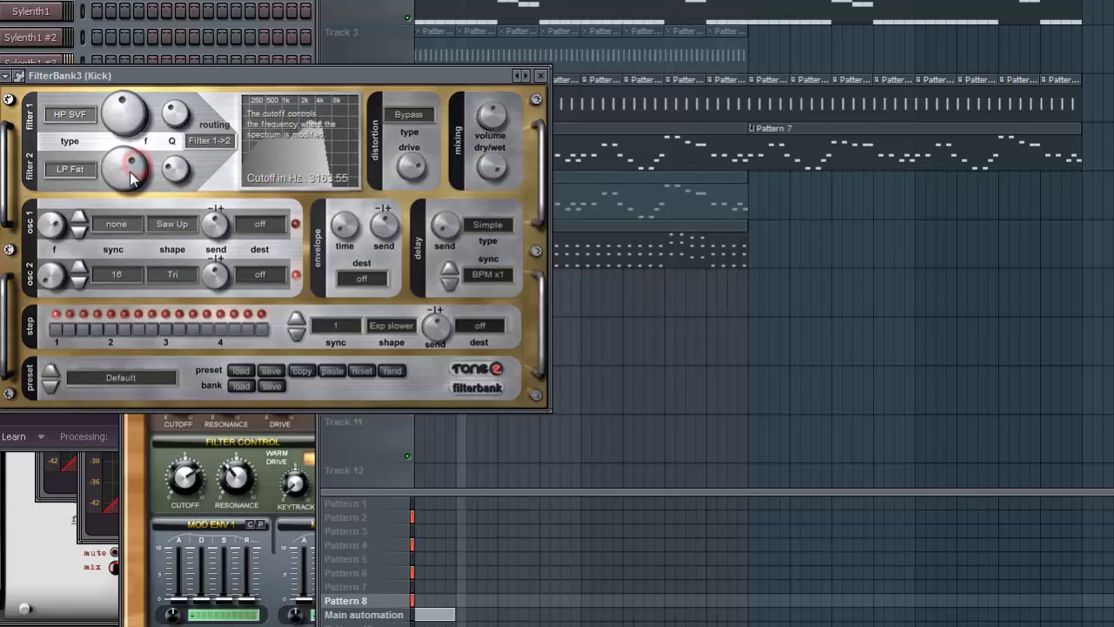
pyautogui.click(209, 140)
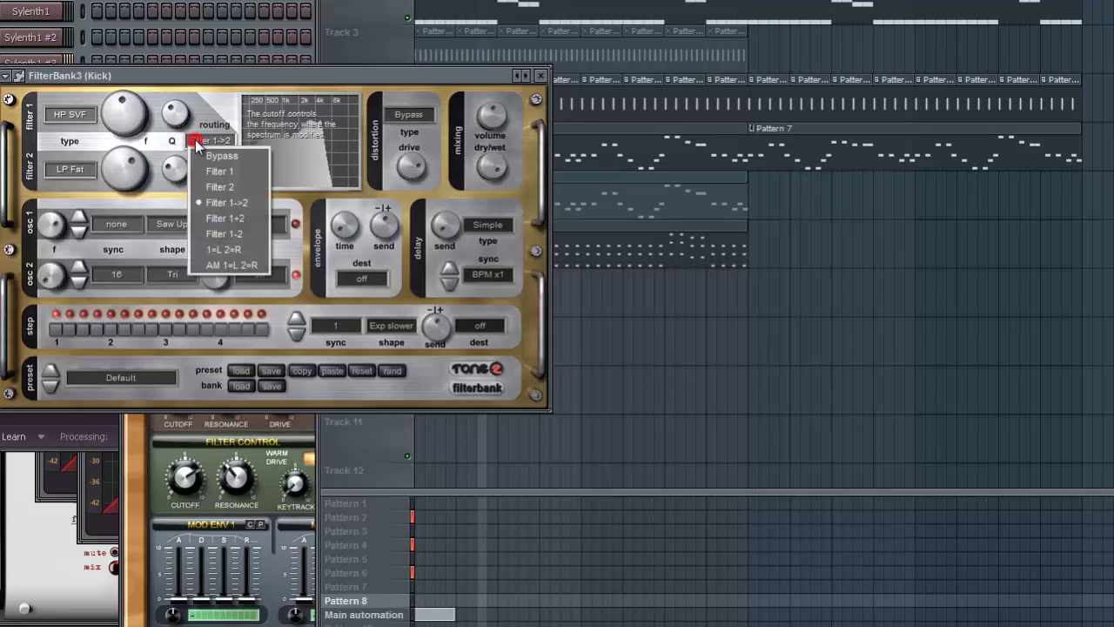
# Step: Try the PEQ+wider and Resample types on filter 2 while sweeping its cutoff
pyautogui.click(70, 168)
pyautogui.click(165, 278)
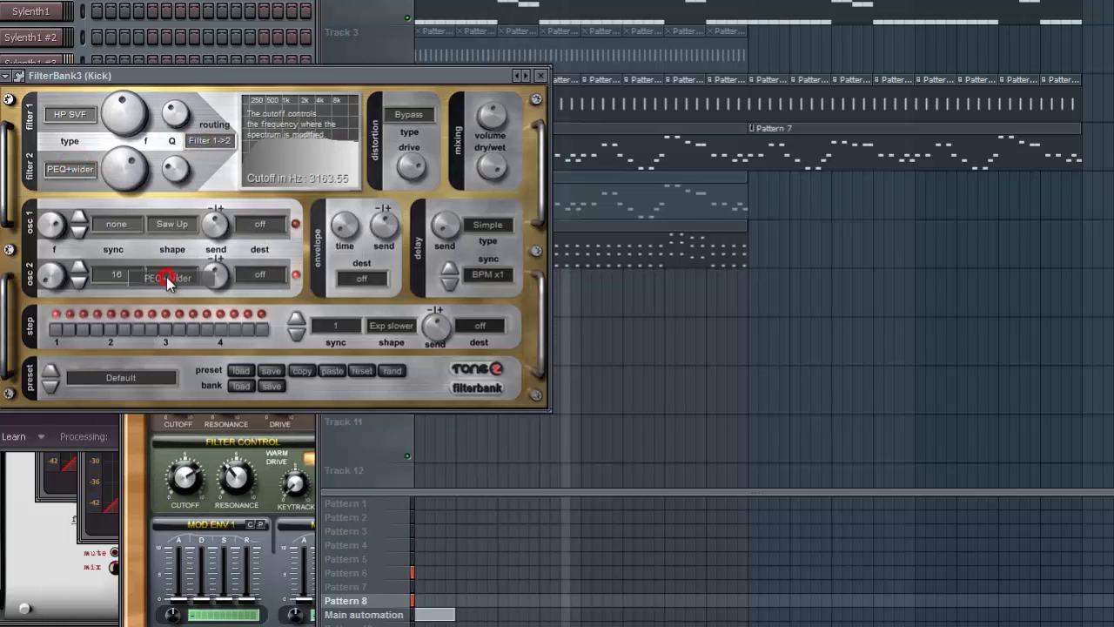
pyautogui.scroll(-2, 118, 177)
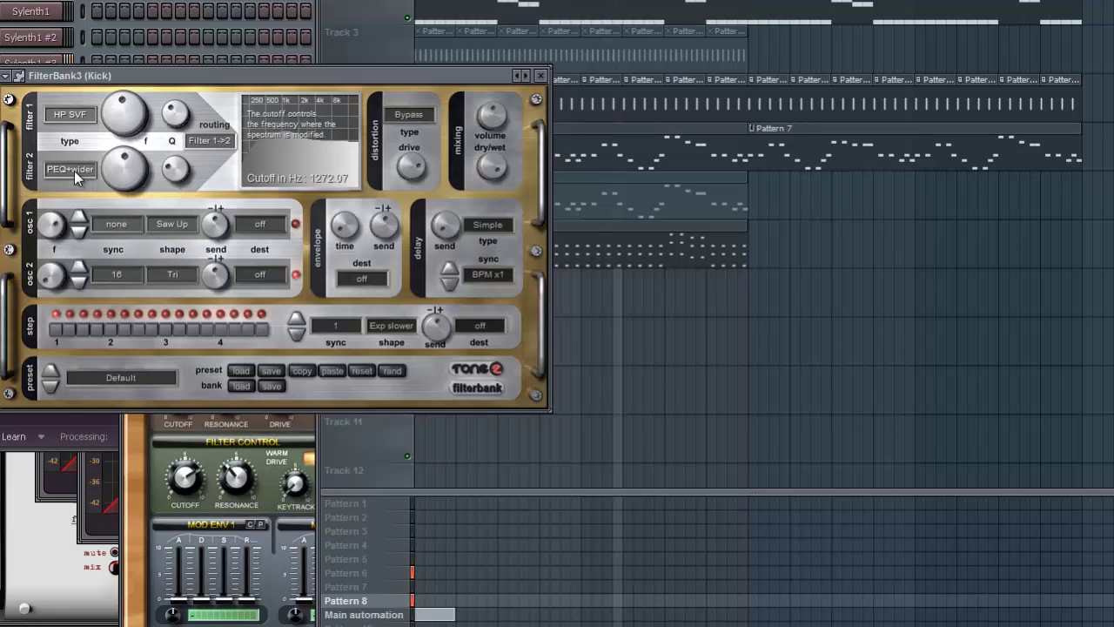
pyautogui.click(72, 169)
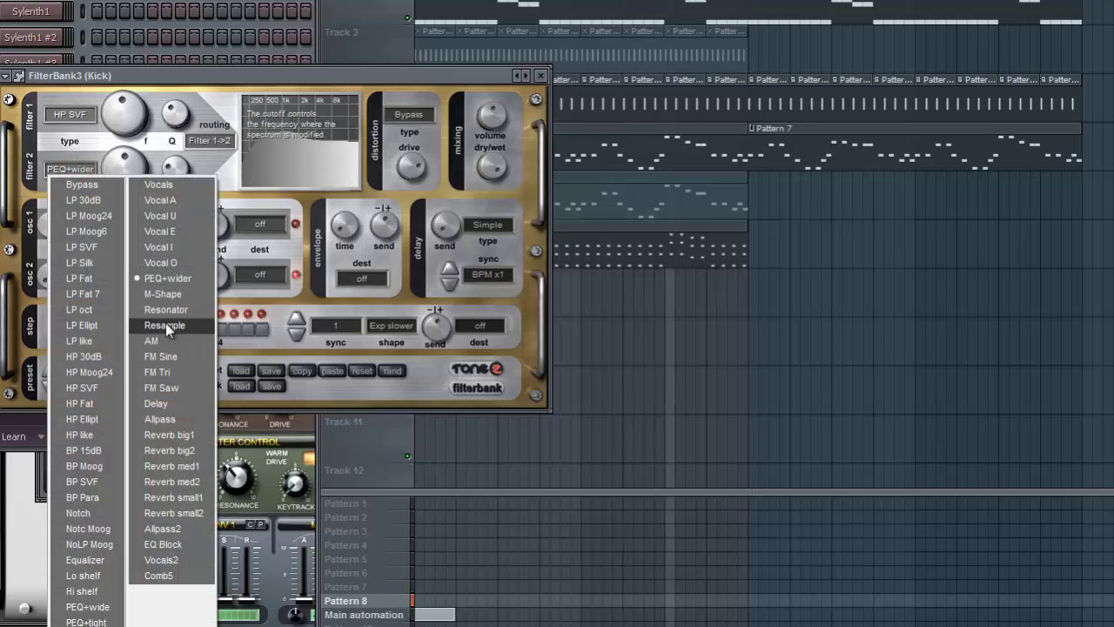
pyautogui.click(165, 324)
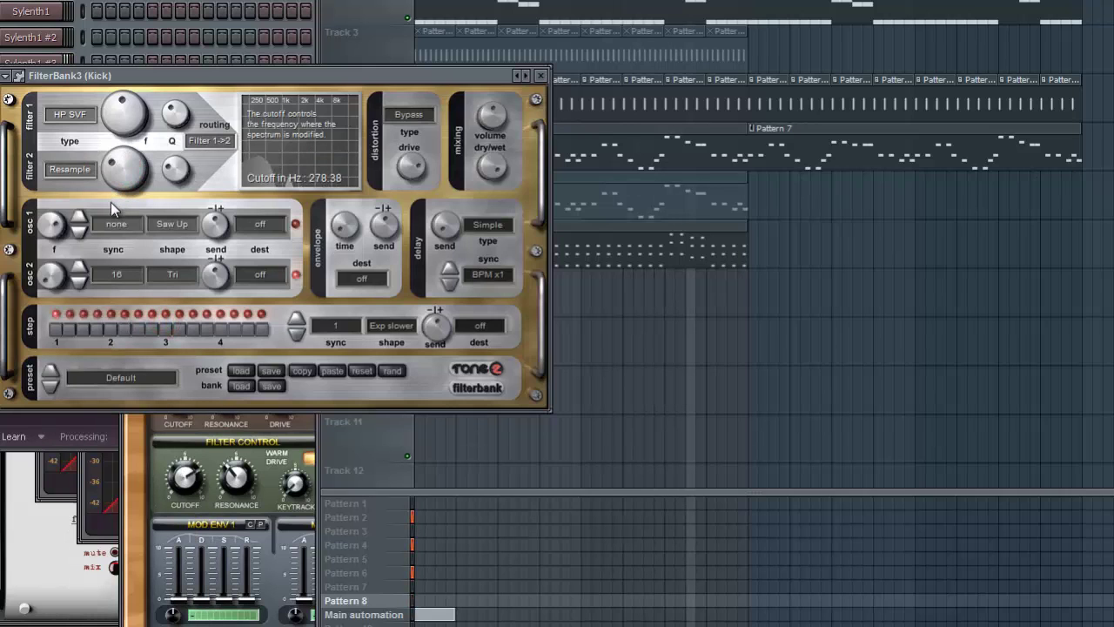
# Step: Set filter 2 to Comb5 and adjust its cutoff to about 3365 Hz
pyautogui.click(70, 170)
pyautogui.click(159, 575)
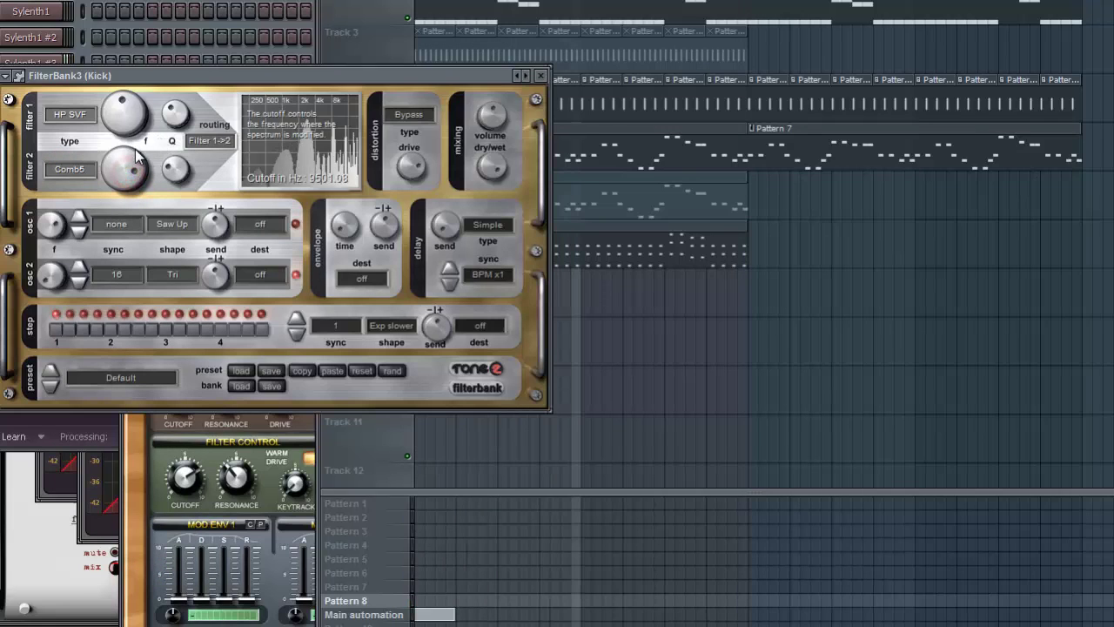
pyautogui.moveTo(138, 145); pyautogui.dragTo(124, 167)
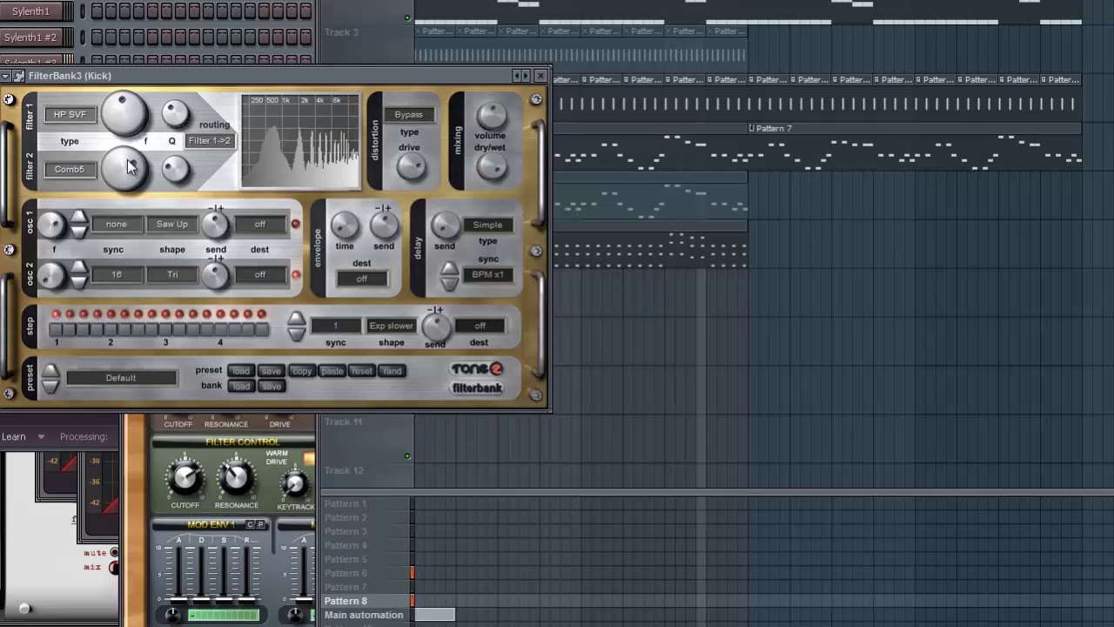
pyautogui.moveTo(128, 160); pyautogui.dragTo(122, 168)
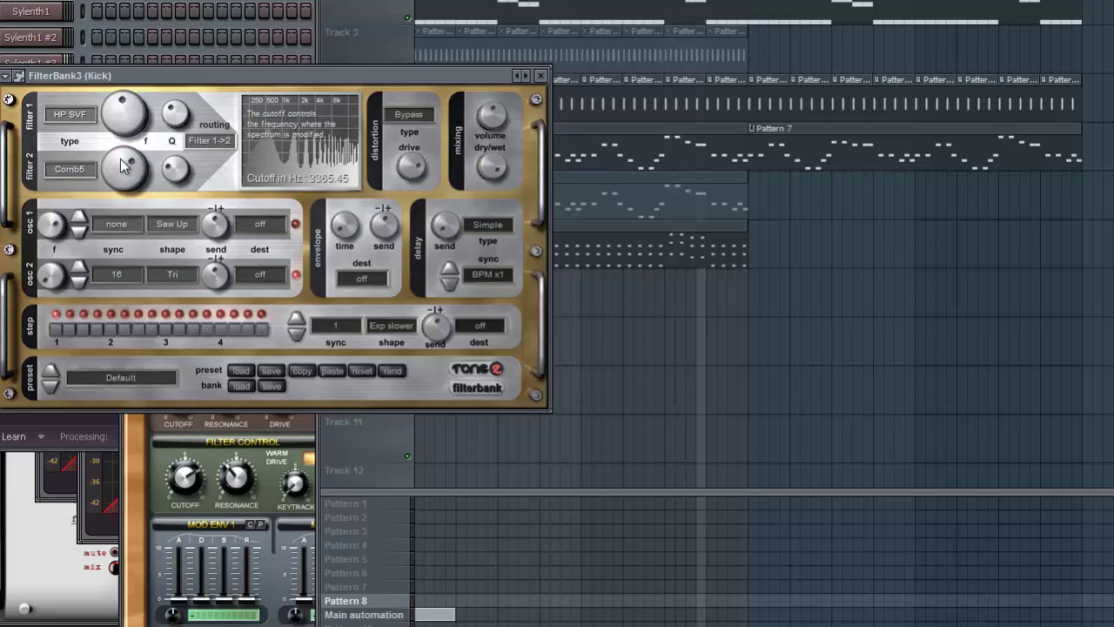
# Step: Compare the Filter 1+2 and Filter 1-2 routings, and return the routing to Filter 1->2
pyautogui.click(211, 141)
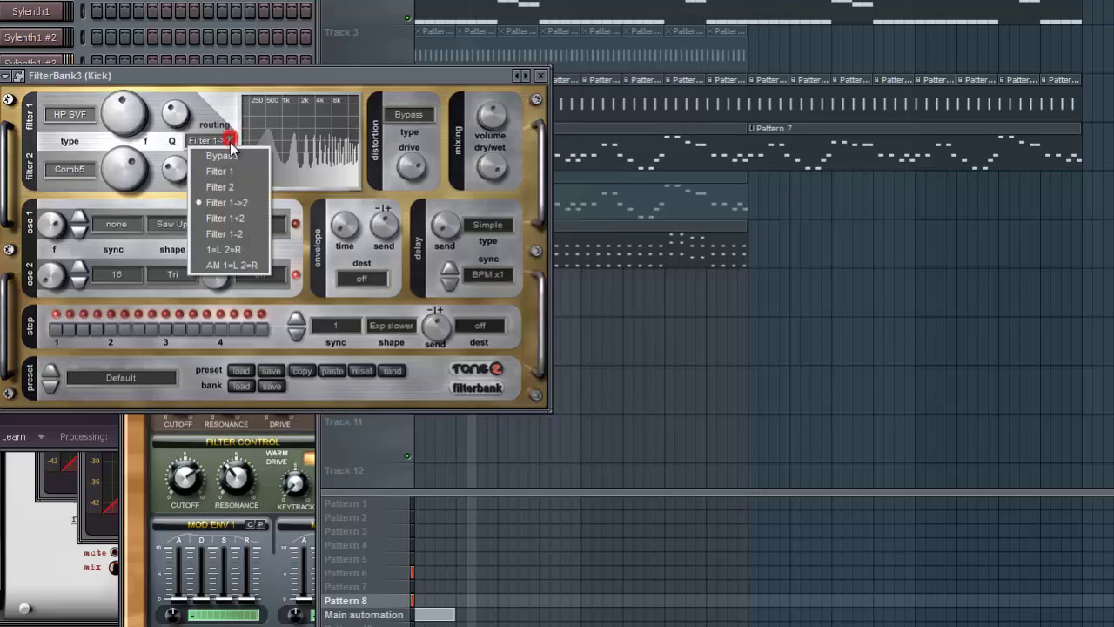
pyautogui.click(230, 220)
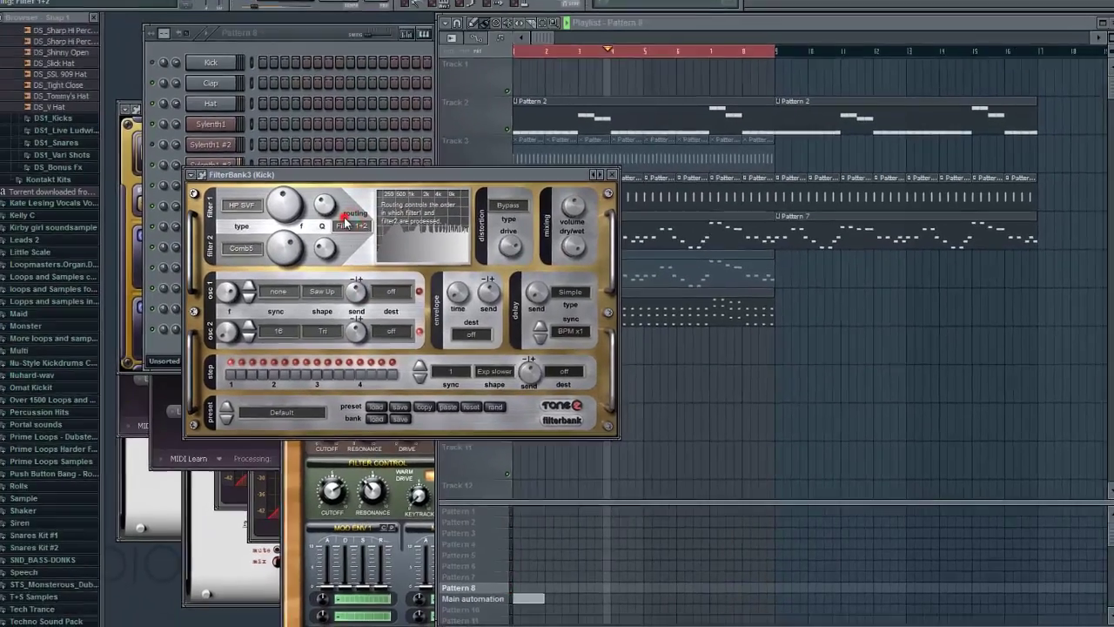
pyautogui.click(348, 224)
pyautogui.click(367, 306)
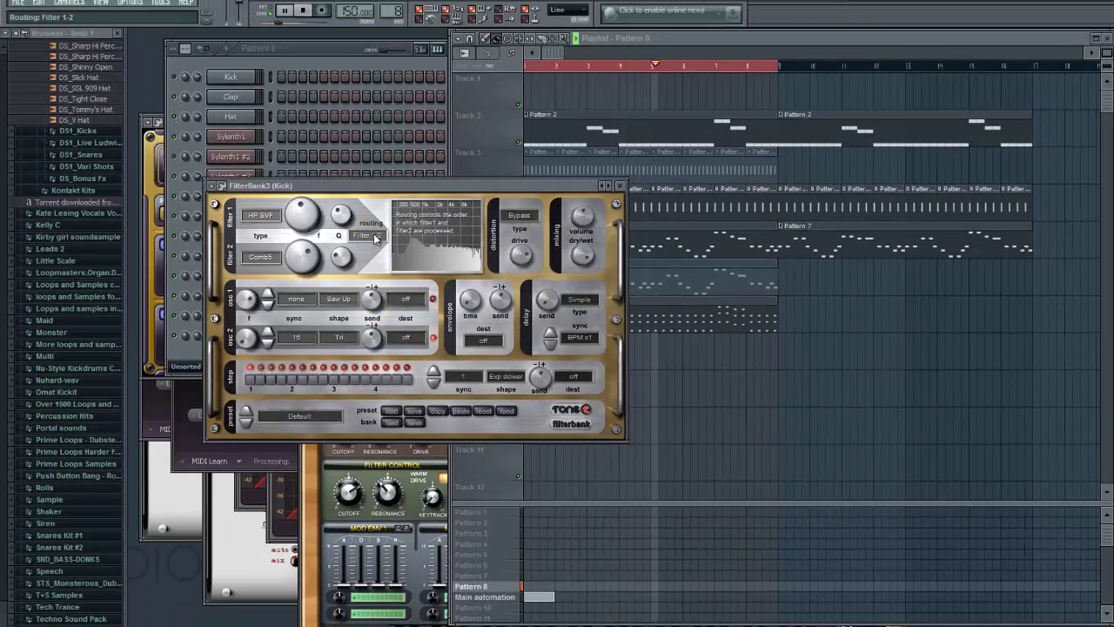
pyautogui.click(374, 237)
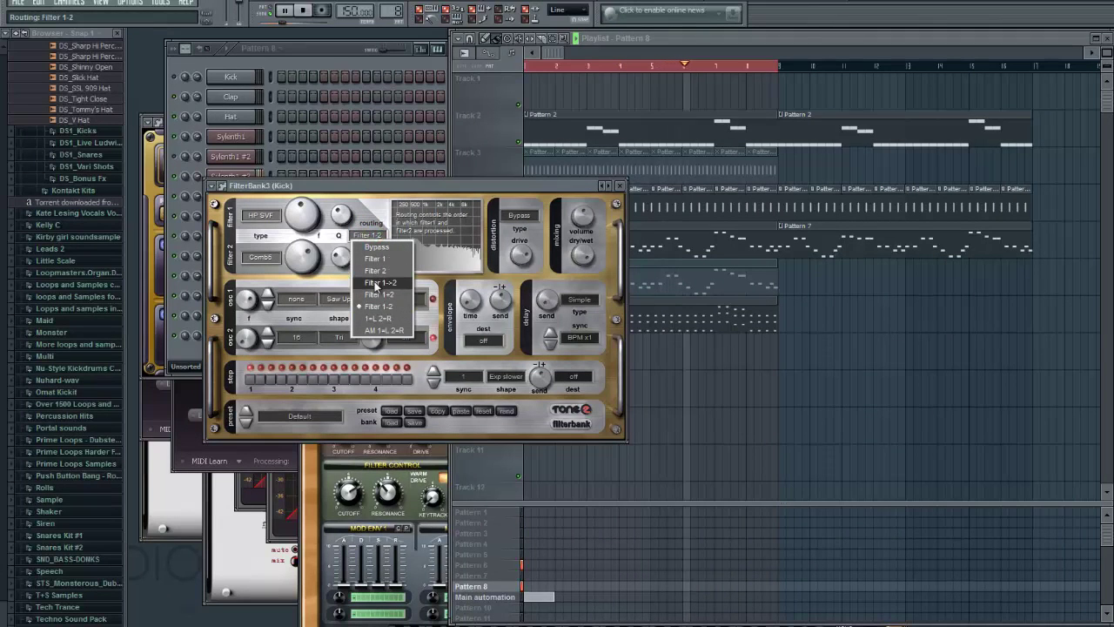
pyautogui.click(376, 283)
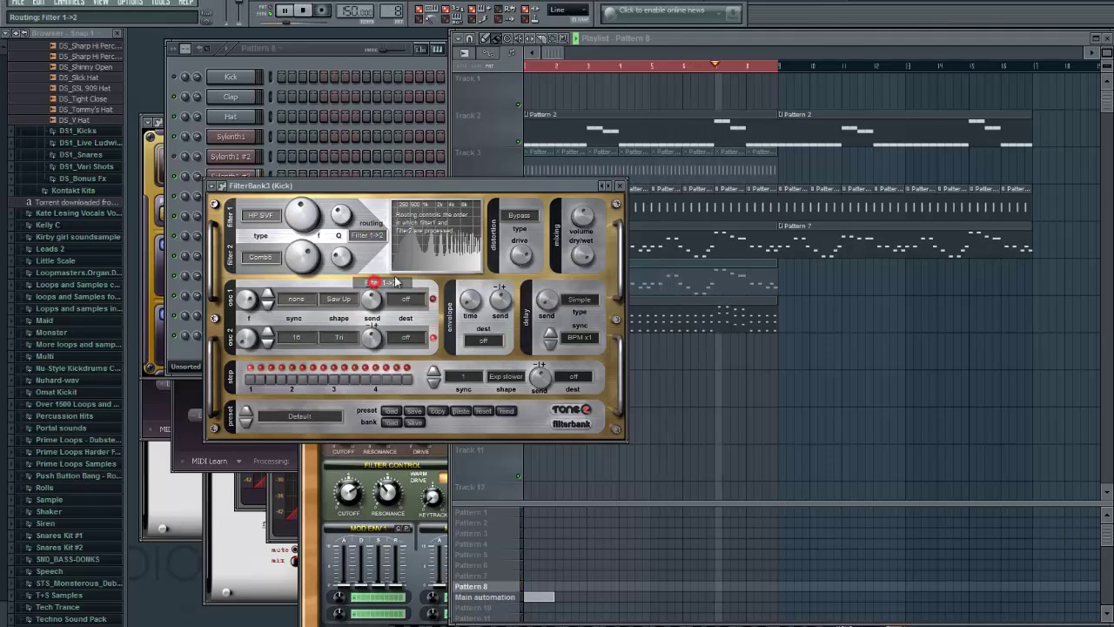
# Step: Try the Tube amp, Hard clip and Presence distortion types with the drive at 58%
pyautogui.click(522, 218)
pyautogui.click(527, 241)
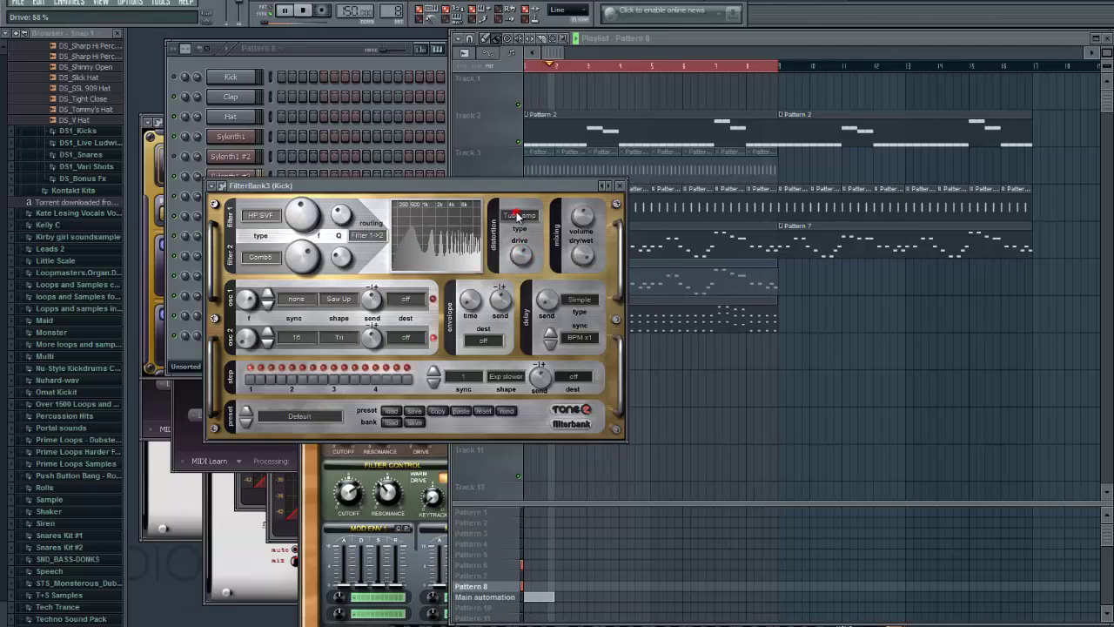
pyautogui.click(520, 216)
pyautogui.click(523, 250)
pyautogui.click(520, 216)
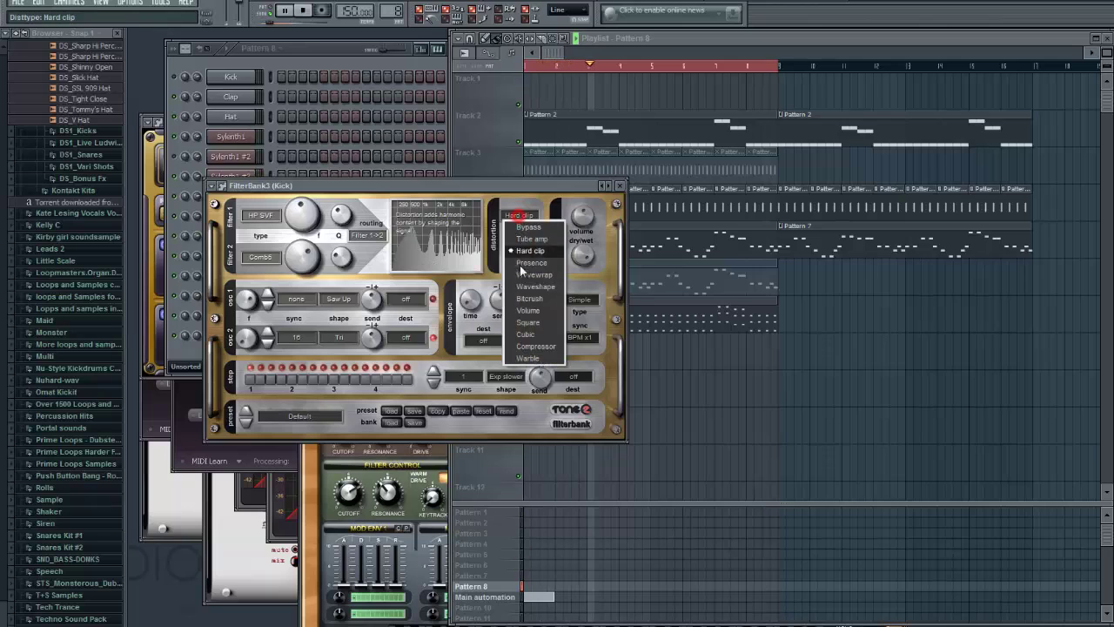
pyautogui.click(523, 265)
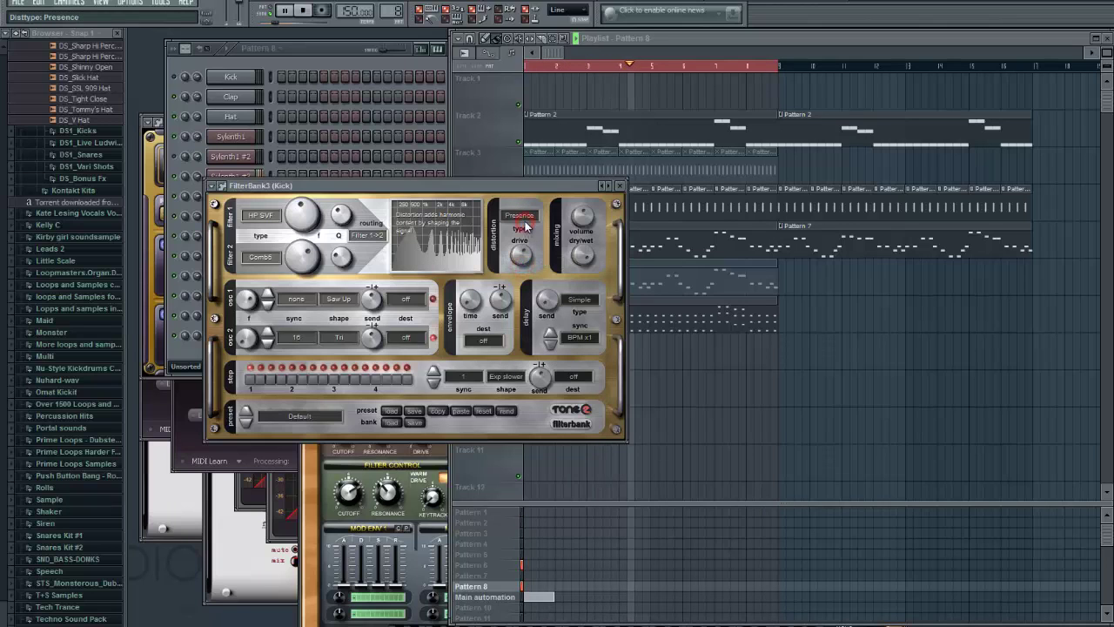
# Step: Try the Wavewrap distortion type in the kick's FilterBank3 with the drive at 40%
pyautogui.click(520, 216)
pyautogui.click(525, 275)
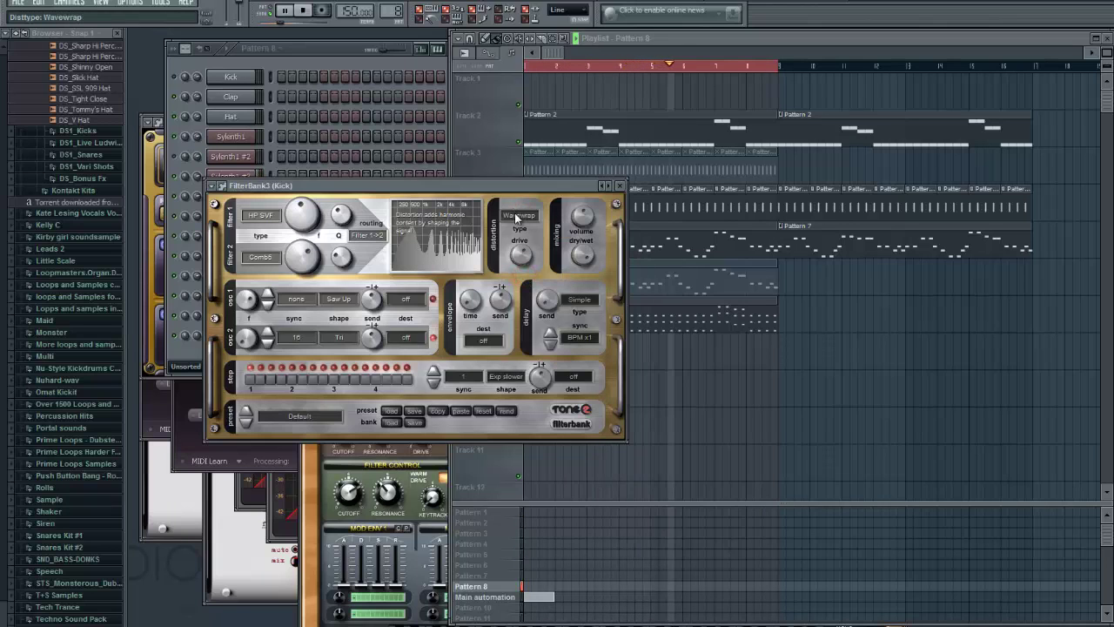
pyautogui.click(516, 214)
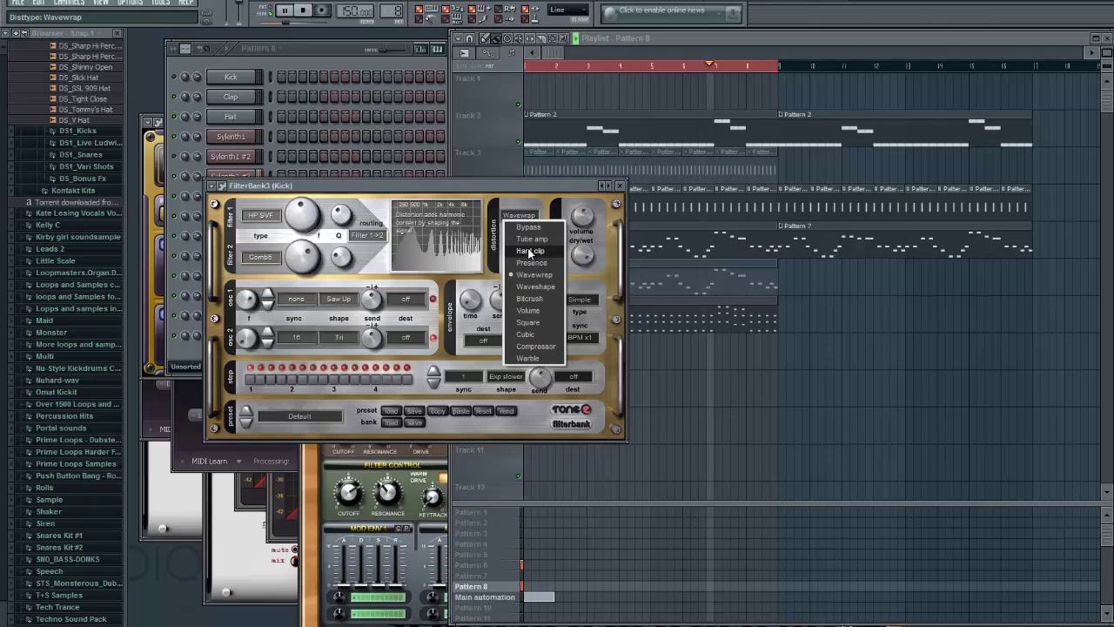
pyautogui.click(494, 256)
pyautogui.moveTo(517, 256); pyautogui.dragTo(517, 279)
# Step: Try the Waveshape distortion type with the drive at 57%, and lower the drive to about 32%
pyautogui.click(524, 215)
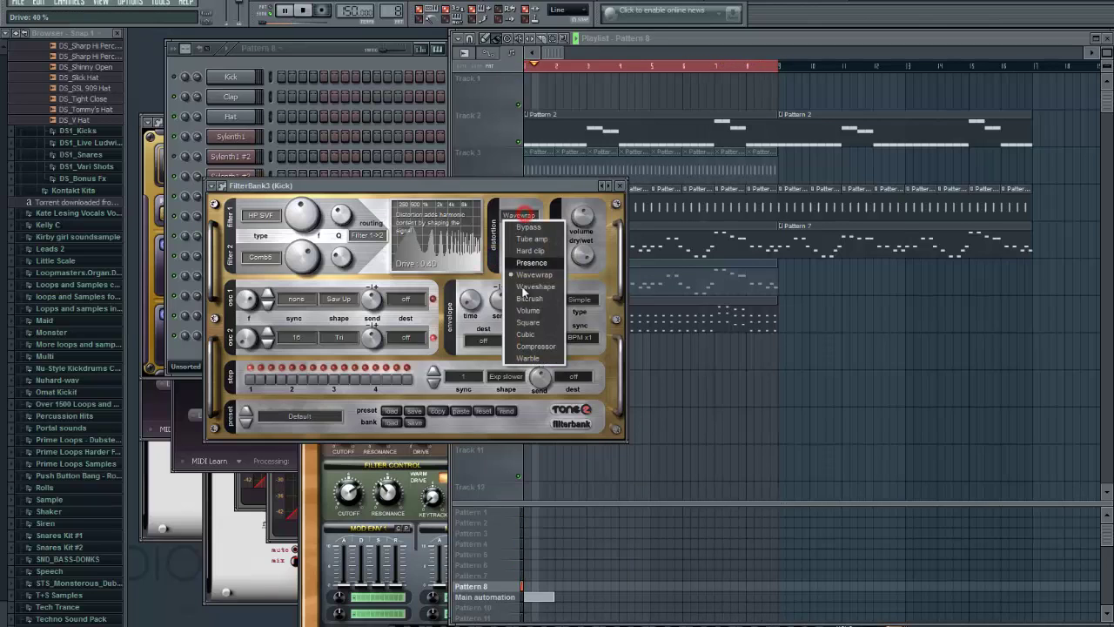
pyautogui.click(521, 286)
pyautogui.click(520, 217)
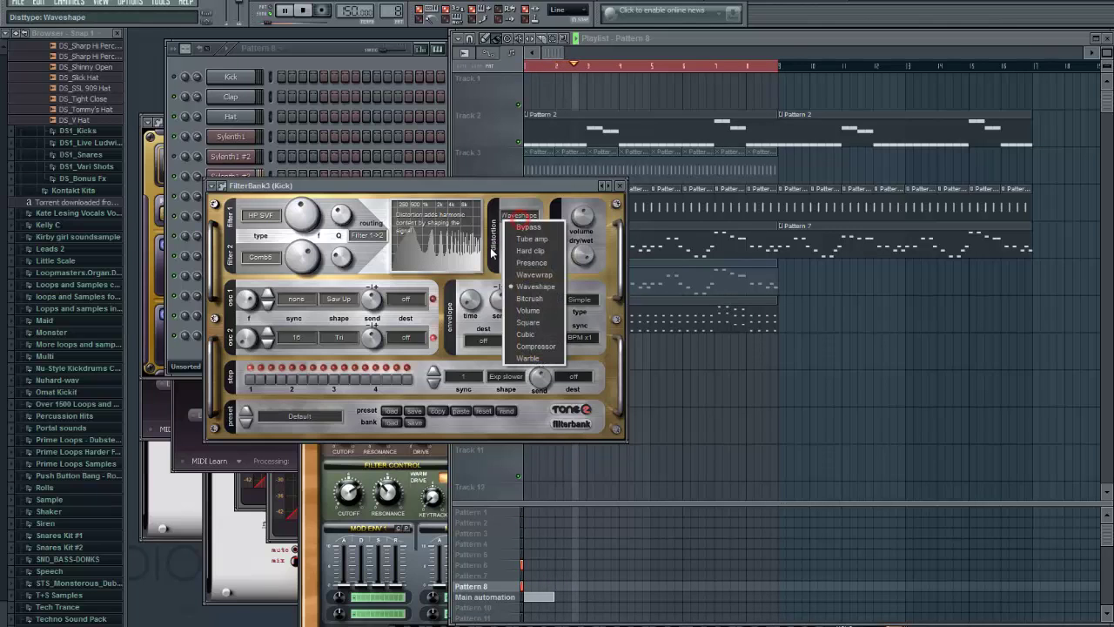
pyautogui.click(491, 249)
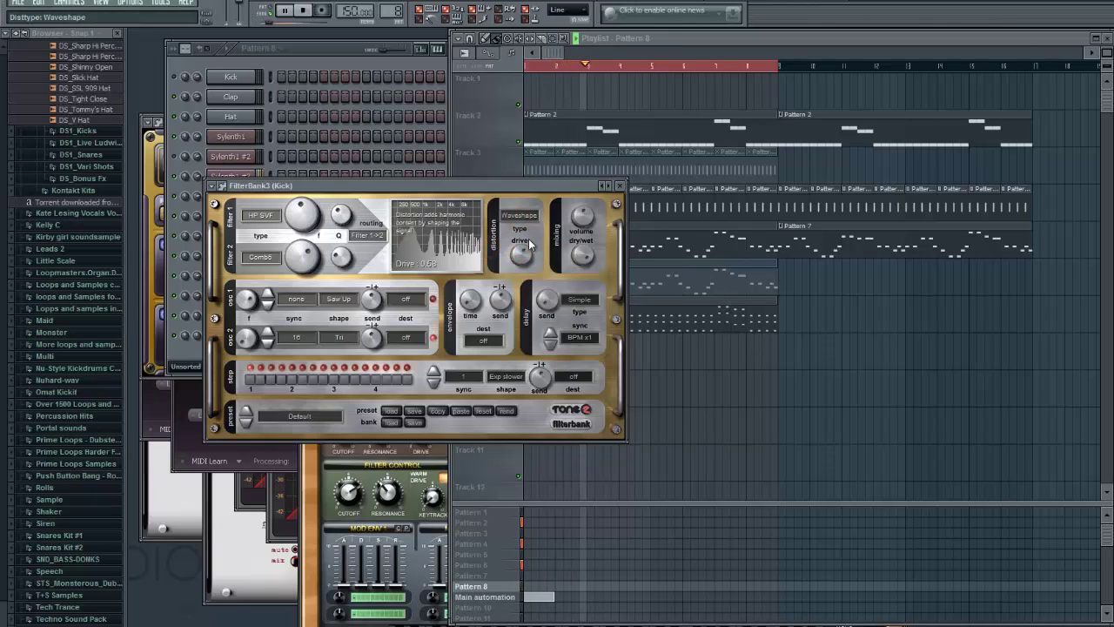
pyautogui.moveTo(528, 243); pyautogui.dragTo(529, 245)
pyautogui.click(520, 215)
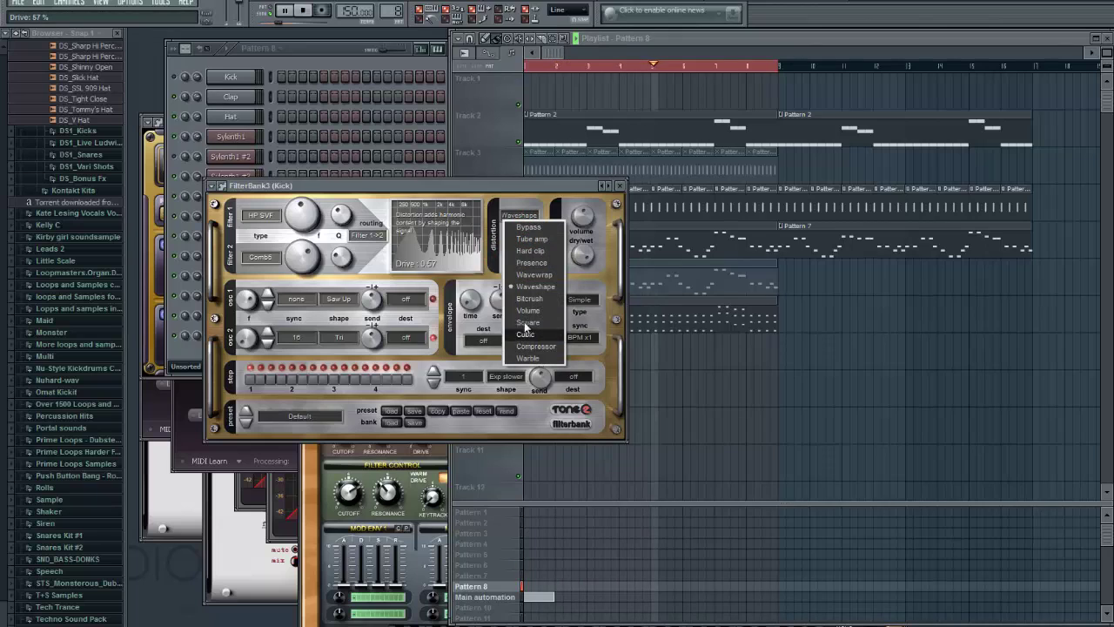
pyautogui.click(475, 259)
pyautogui.click(510, 252)
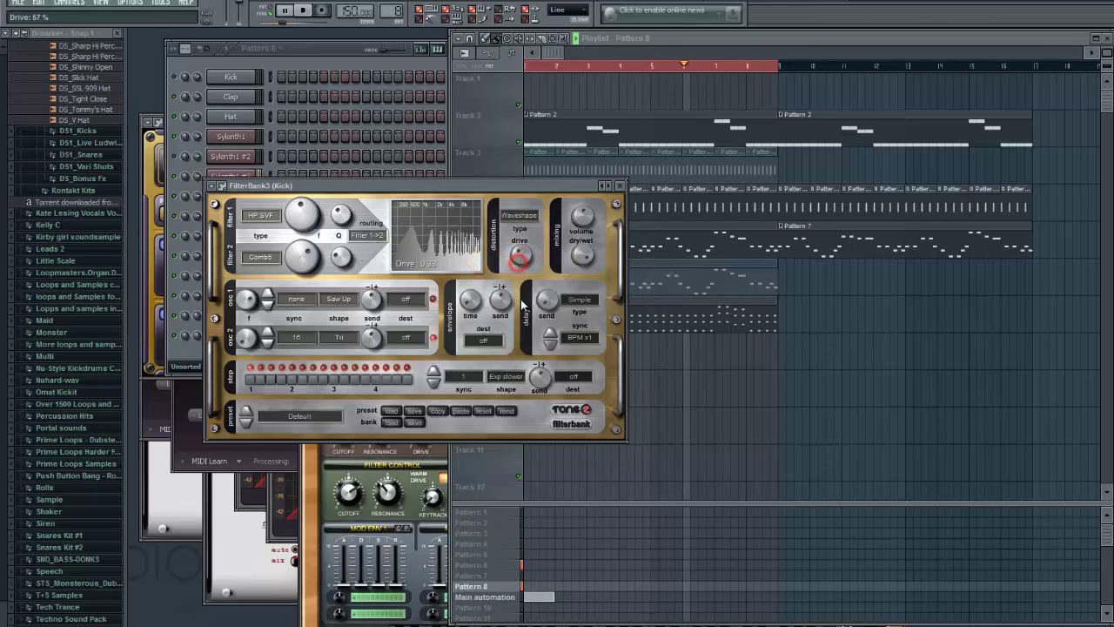
# Step: Try the Square and Tube amp distortion types, sweeping the drive down to 17%, and set the distortion to Bypass
pyautogui.click(520, 216)
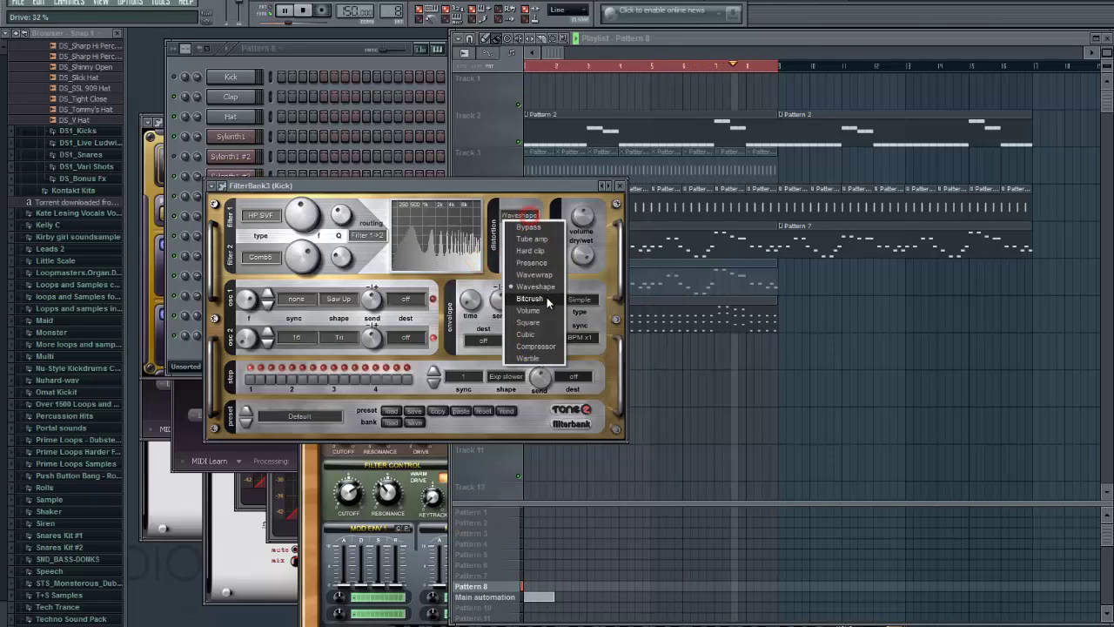
pyautogui.click(528, 322)
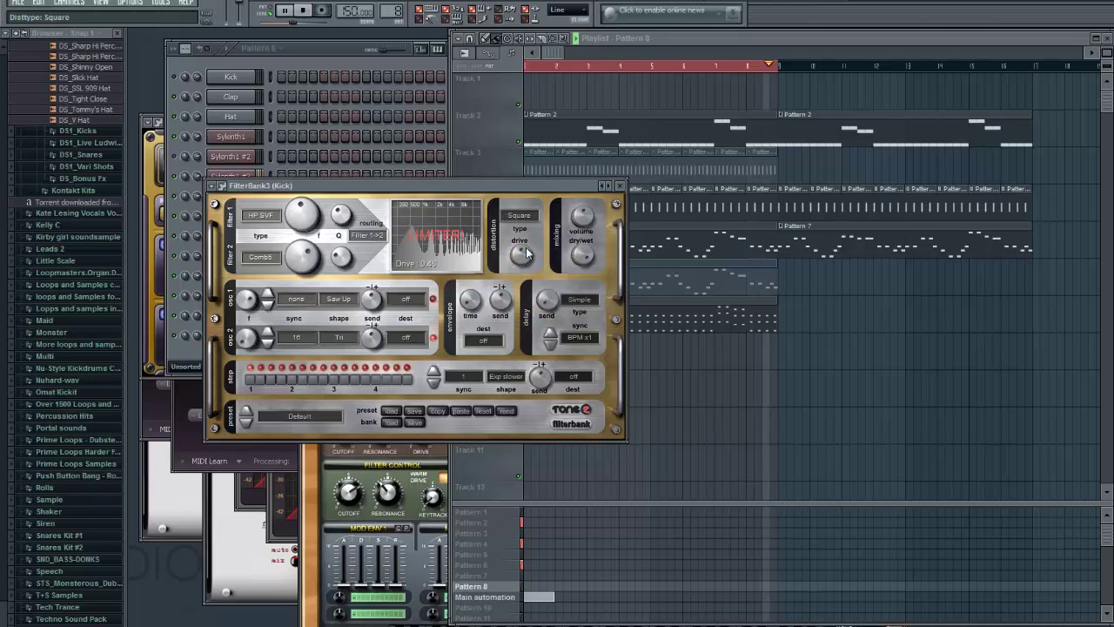
pyautogui.click(518, 215)
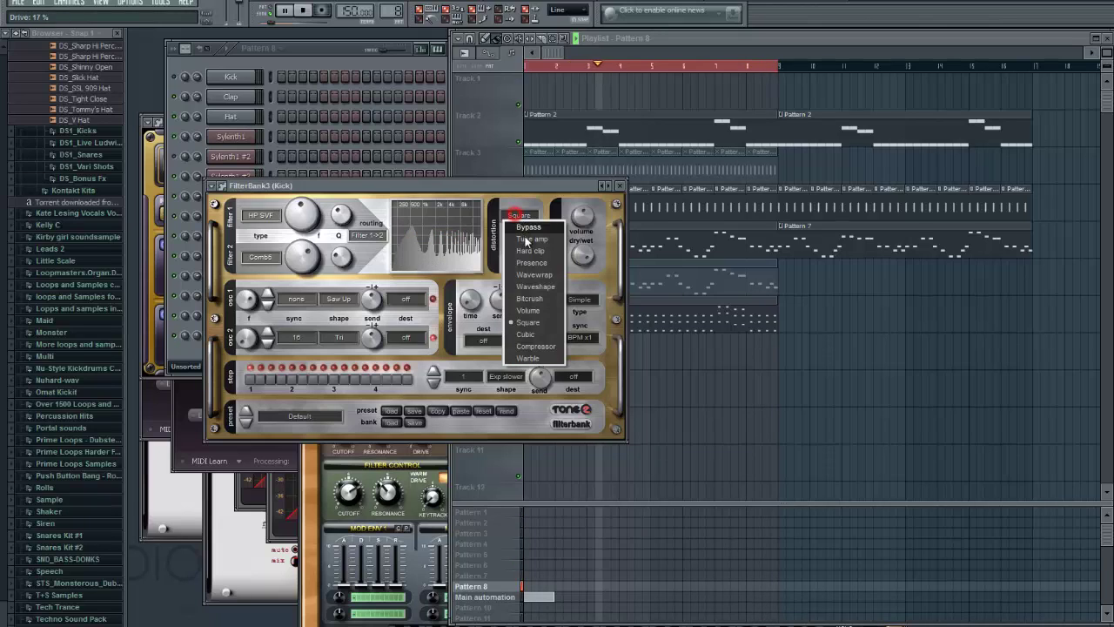
pyautogui.click(525, 240)
pyautogui.click(515, 215)
pyautogui.click(518, 227)
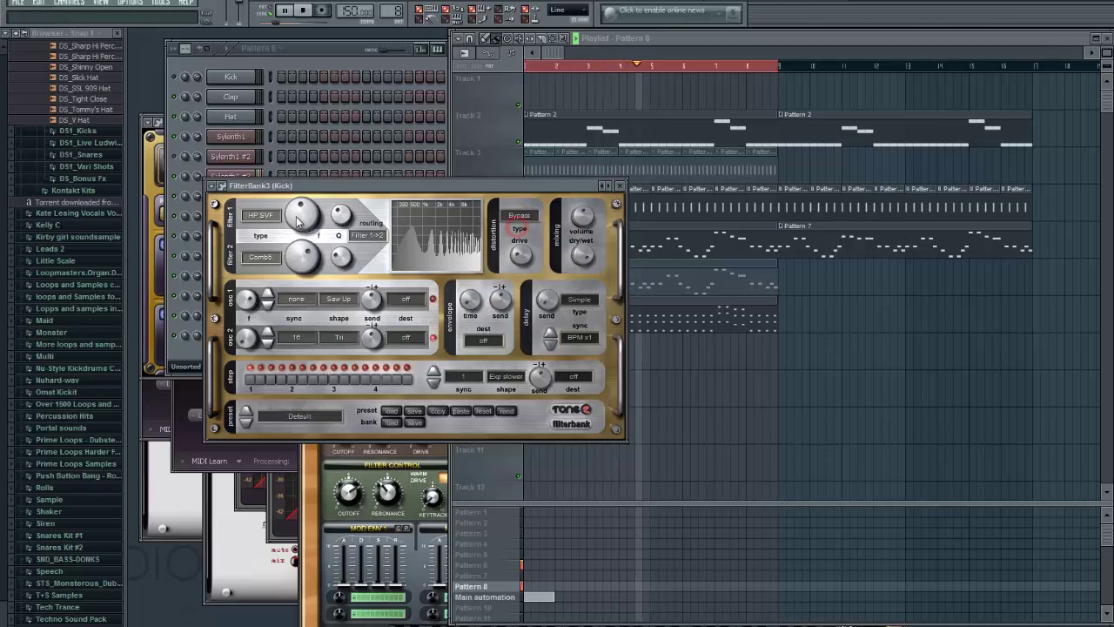
# Step: Try LP Ellipt on filter 1, change it to LP SVF with a cutoff of about 2560 Hz, and adjust its resonance
pyautogui.click(266, 217)
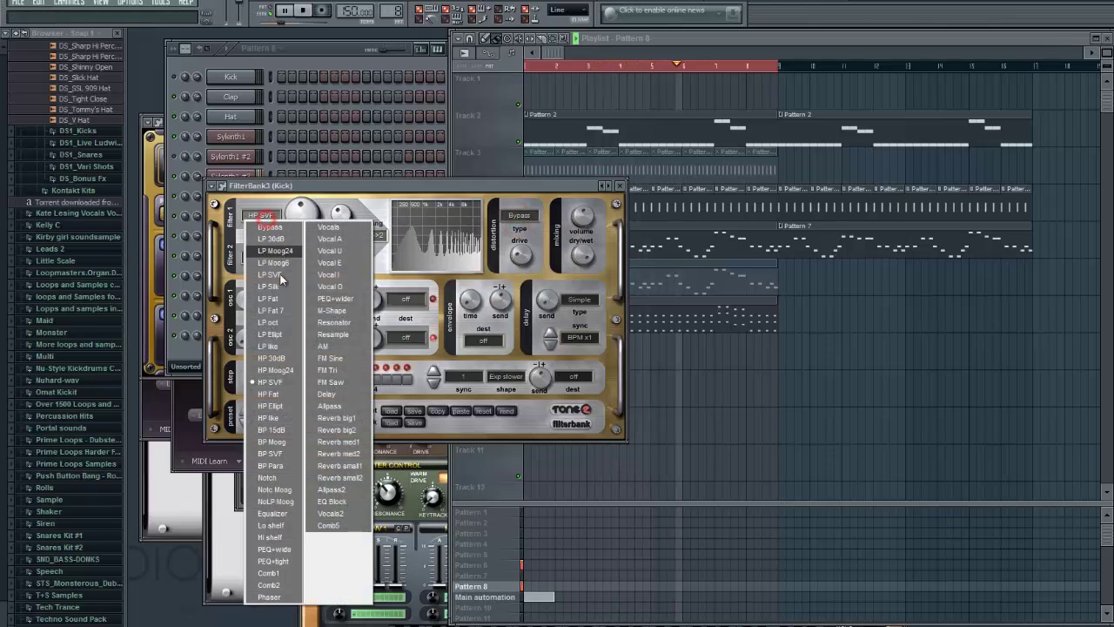
pyautogui.click(275, 334)
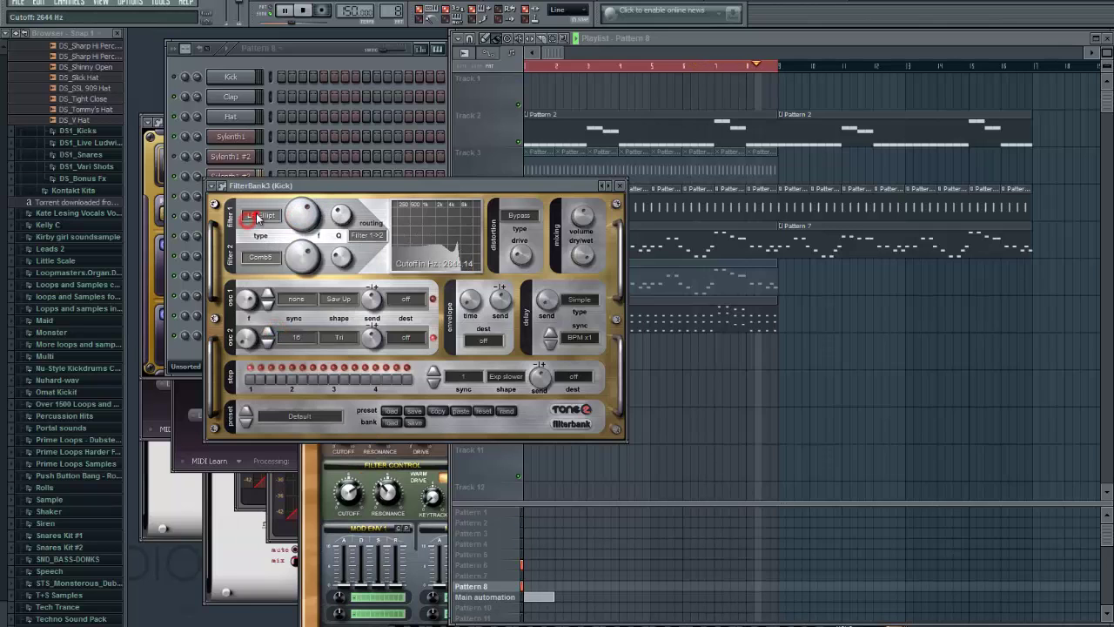
pyautogui.click(260, 215)
pyautogui.click(272, 273)
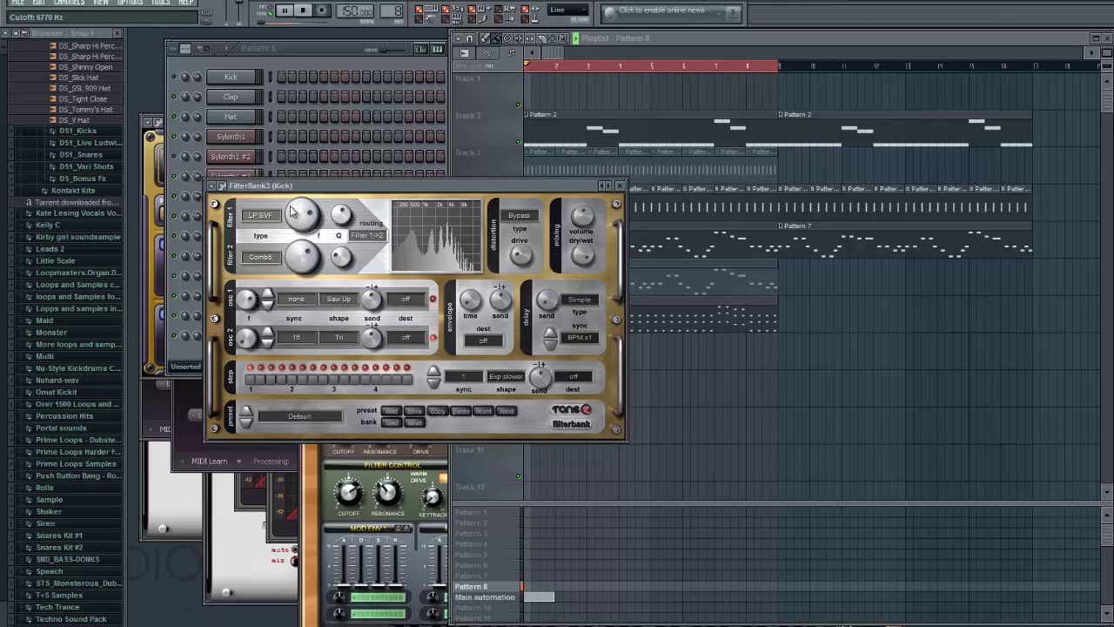
pyautogui.moveTo(292, 213); pyautogui.dragTo(292, 214)
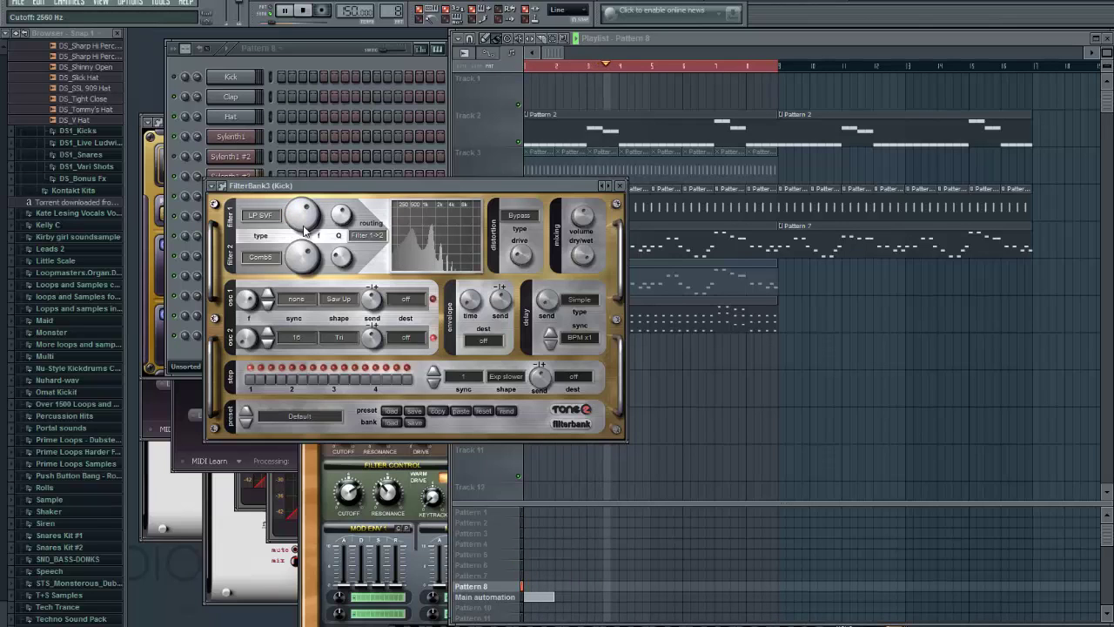
pyautogui.click(343, 219)
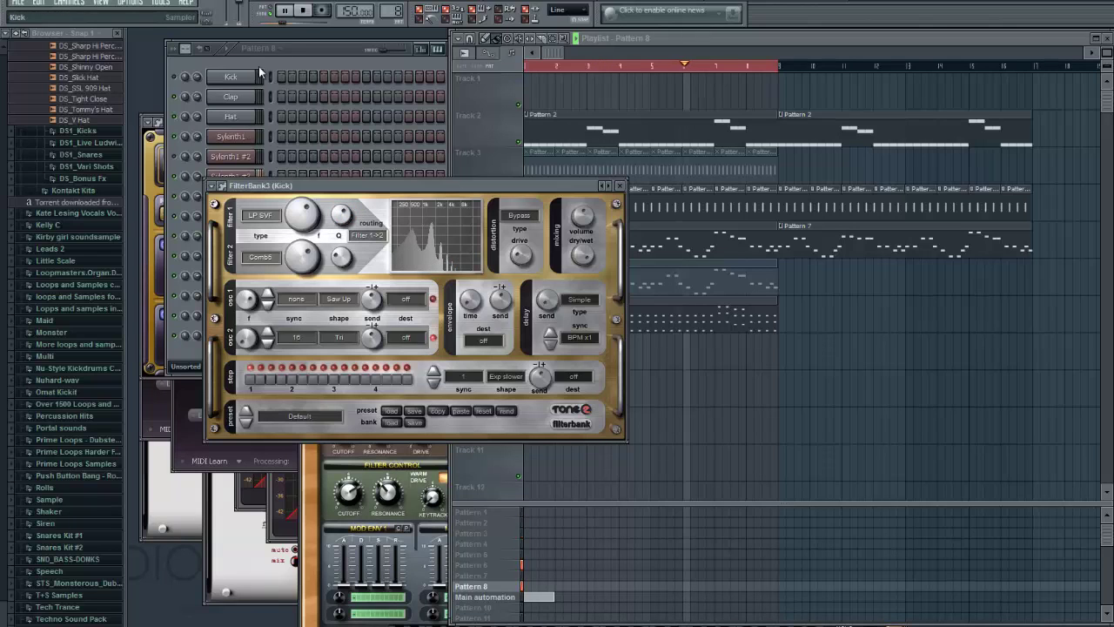
# Step: Open the Pattern 2 kick notes in the piano roll and bring back the kick's FilterBank3 effect
pyautogui.click(270, 12)
pyautogui.doubleClick(573, 123)
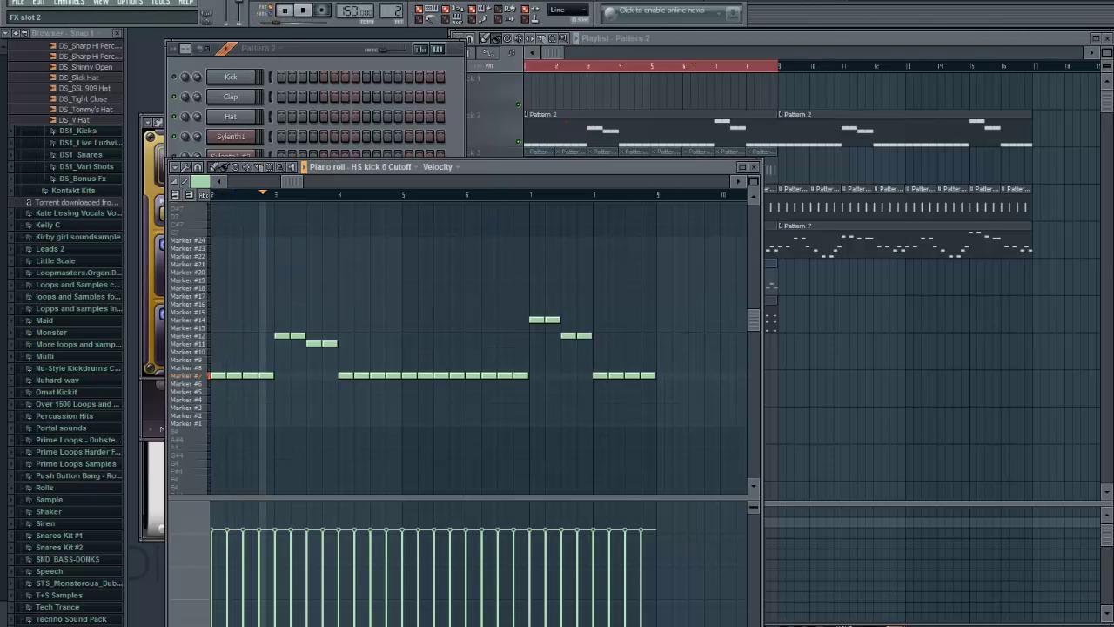
pyautogui.click(1027, 625)
# Step: Try the LP Fat and Comb1 types on filter 2, and set it to Comb2
pyautogui.click(260, 257)
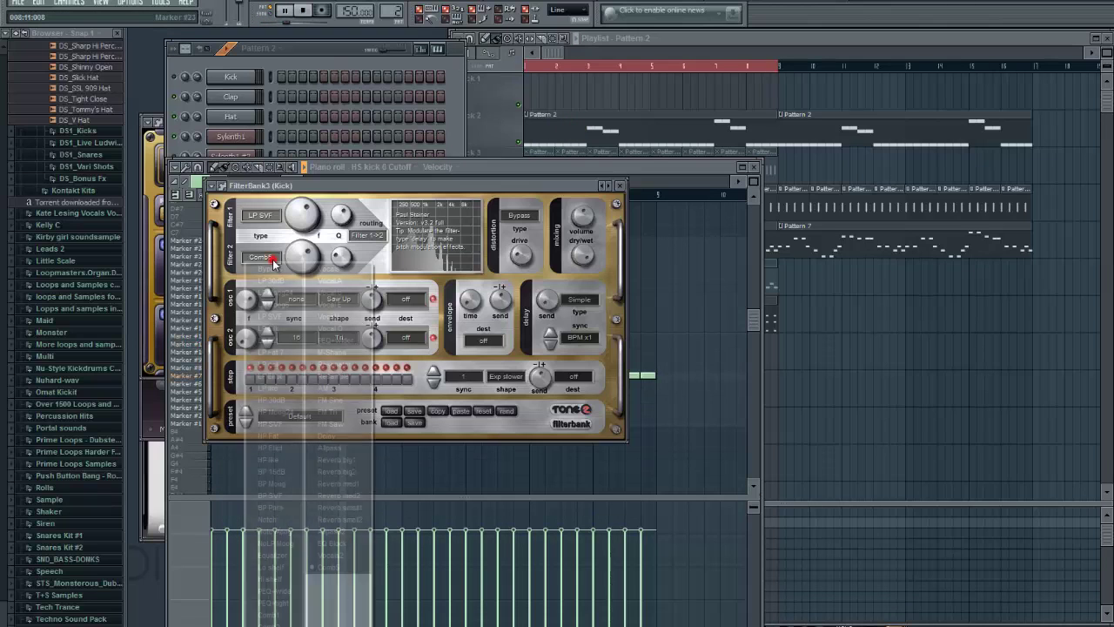
pyautogui.click(285, 345)
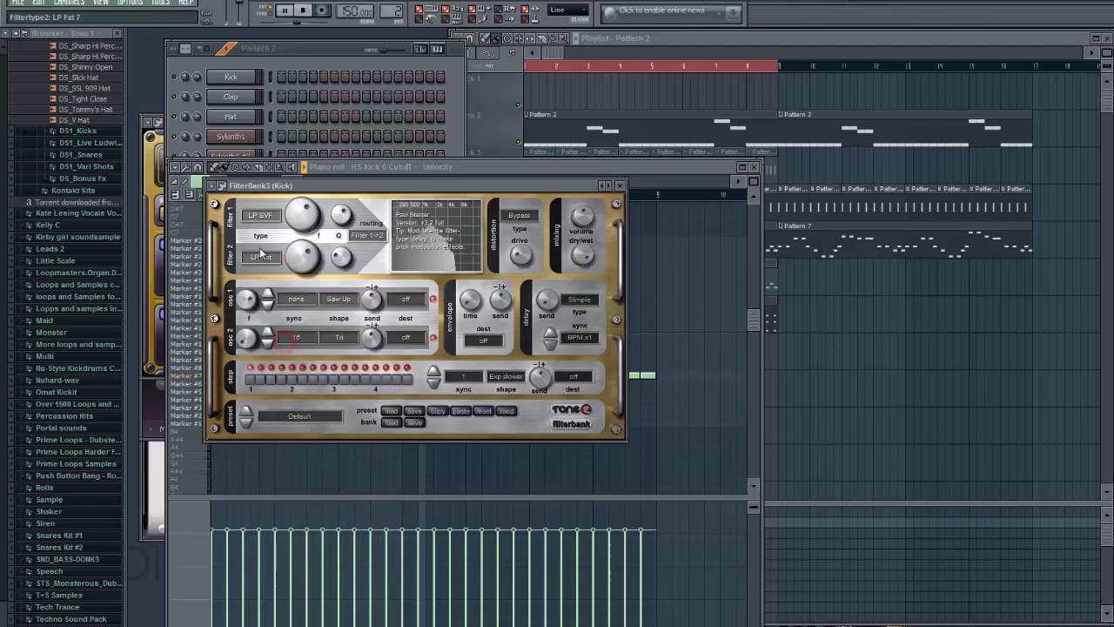
pyautogui.click(261, 257)
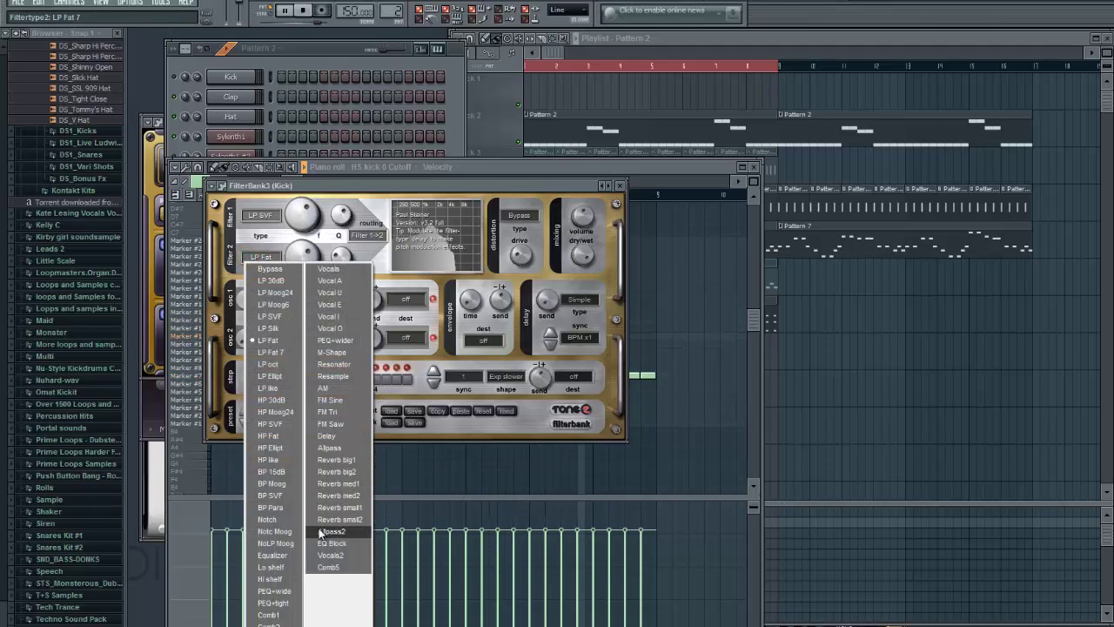
pyautogui.click(268, 615)
pyautogui.click(254, 266)
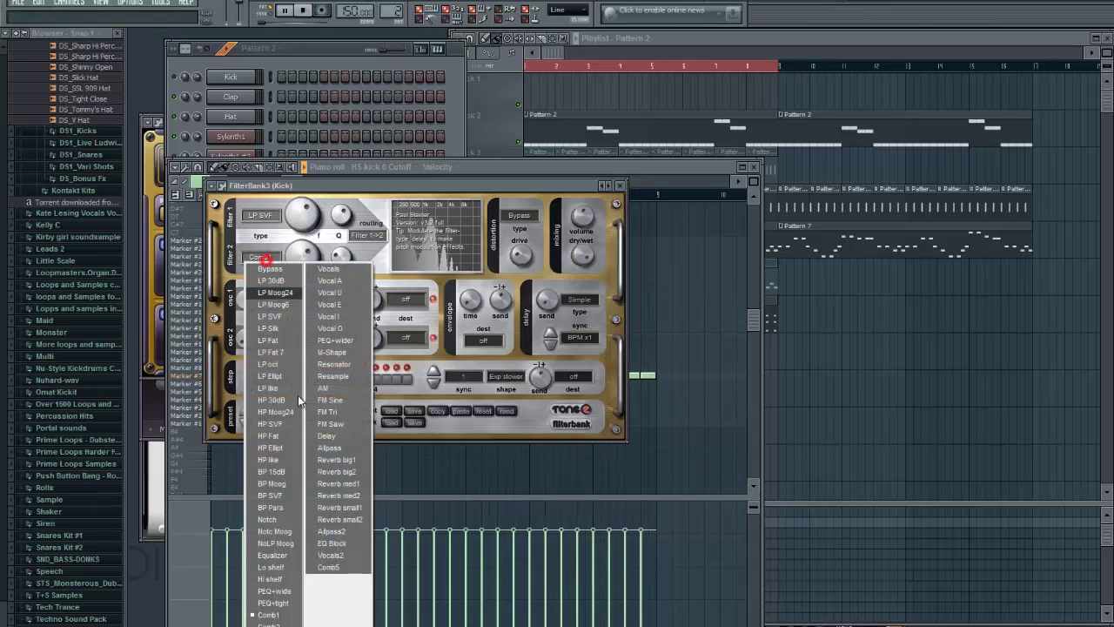
pyautogui.click(268, 618)
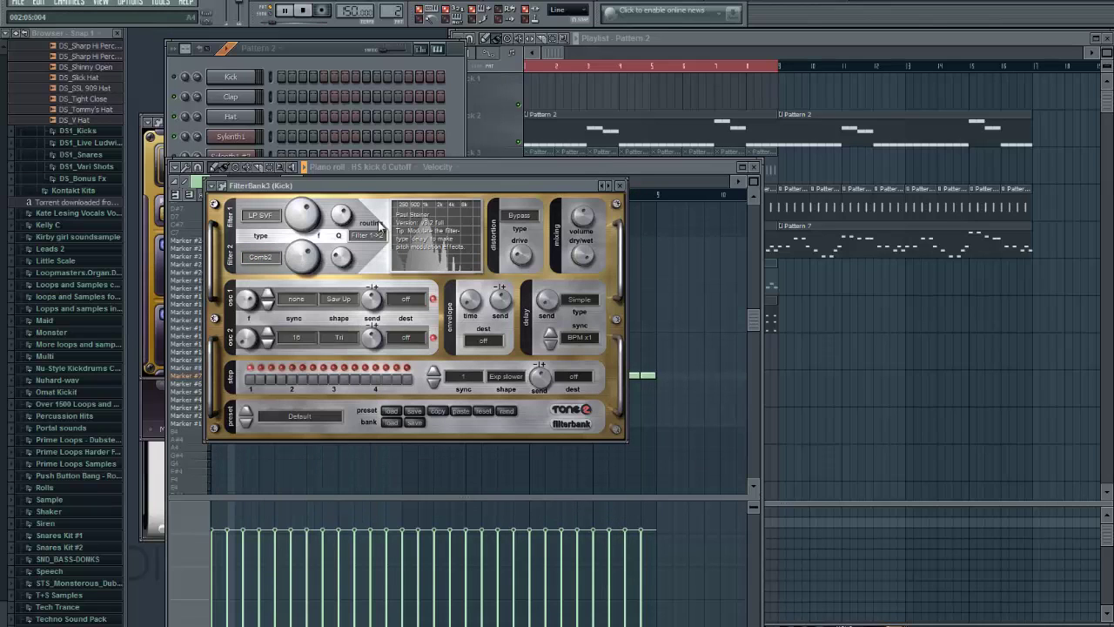
# Step: Set the routing to Filter 1+2 and sweep the filter cutoffs and filter 2's resonance, with filter 2's cutoff at about 1136 Hz
pyautogui.click(366, 235)
pyautogui.click(377, 302)
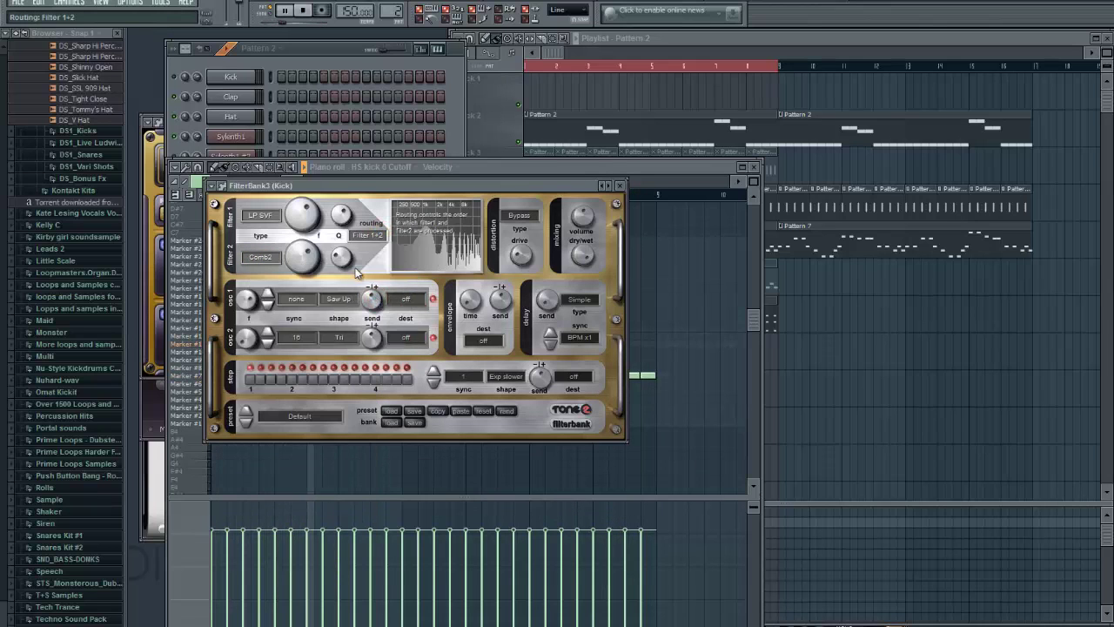
pyautogui.moveTo(303, 217)
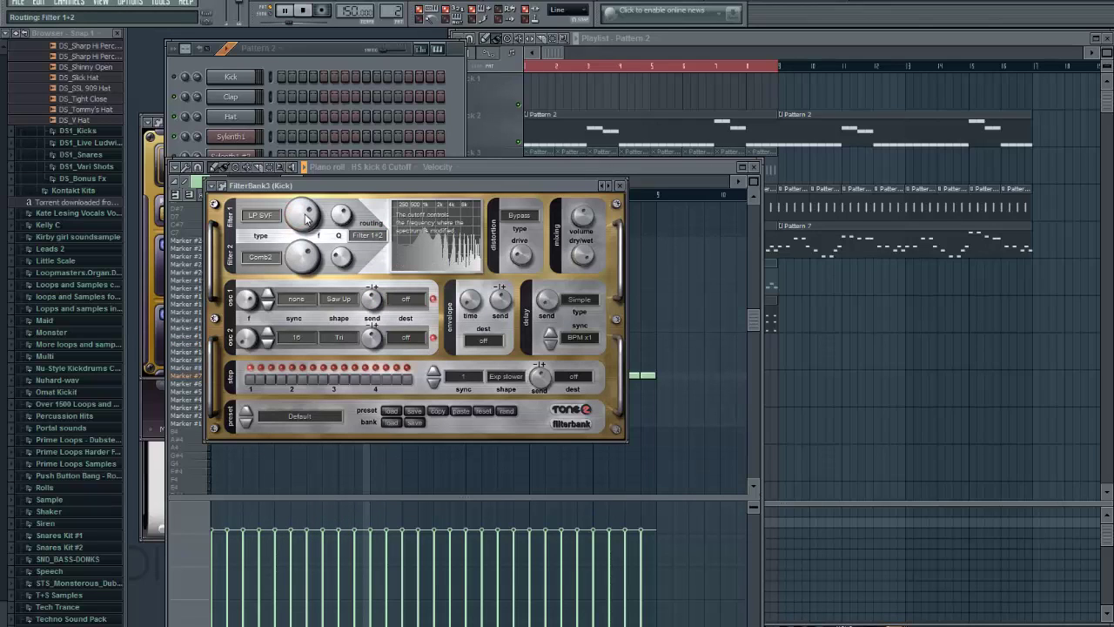
pyautogui.moveTo(305, 219); pyautogui.dragTo(298, 276)
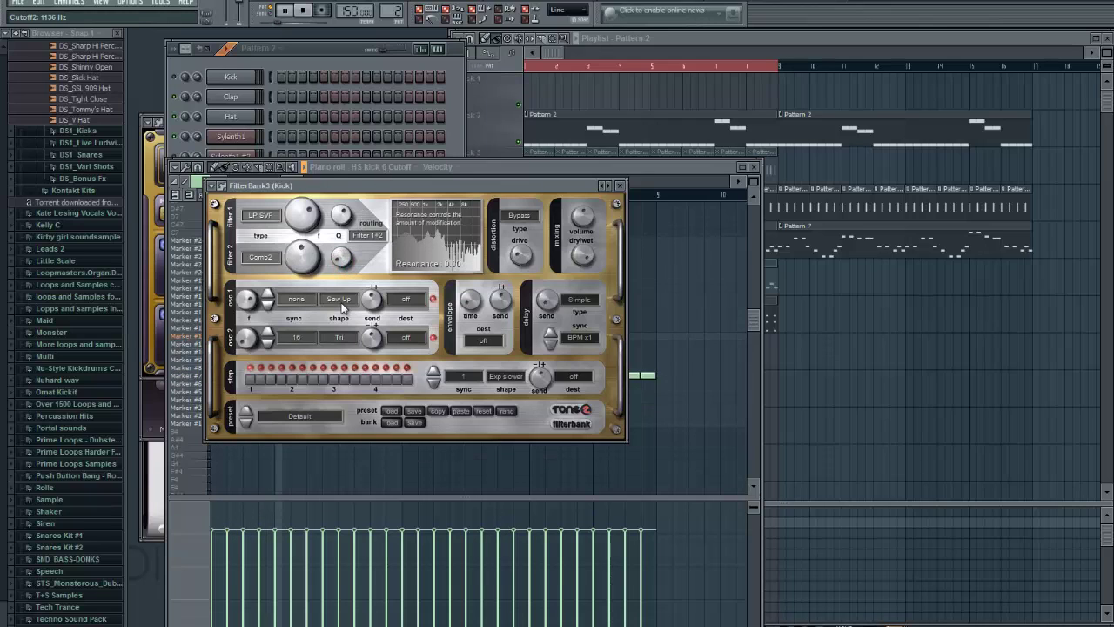
pyautogui.moveTo(345, 254); pyautogui.dragTo(346, 253)
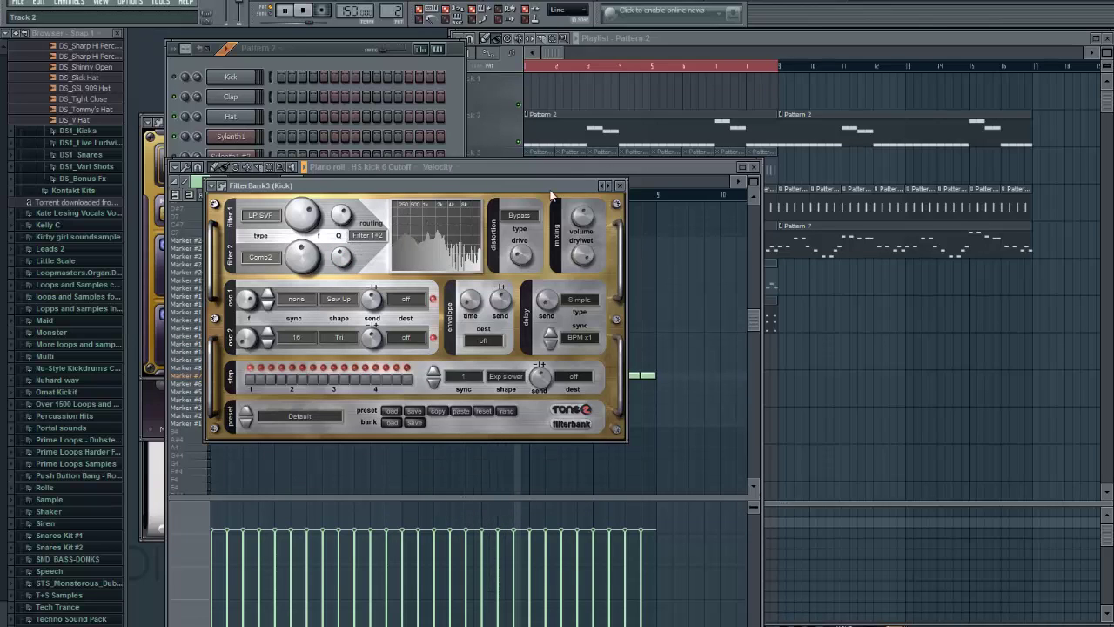
# Step: Try the Tube amp and Hard clip distortion types, and set the distortion to Presence with the drive at 28%
pyautogui.click(528, 221)
pyautogui.click(528, 237)
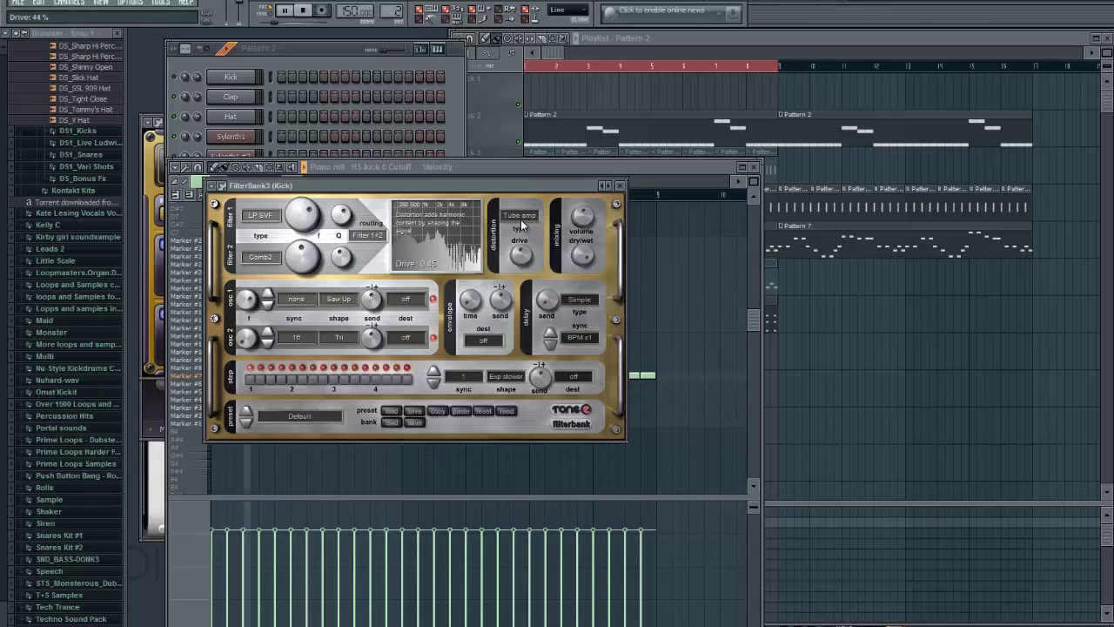
pyautogui.click(527, 222)
pyautogui.click(524, 251)
pyautogui.click(520, 221)
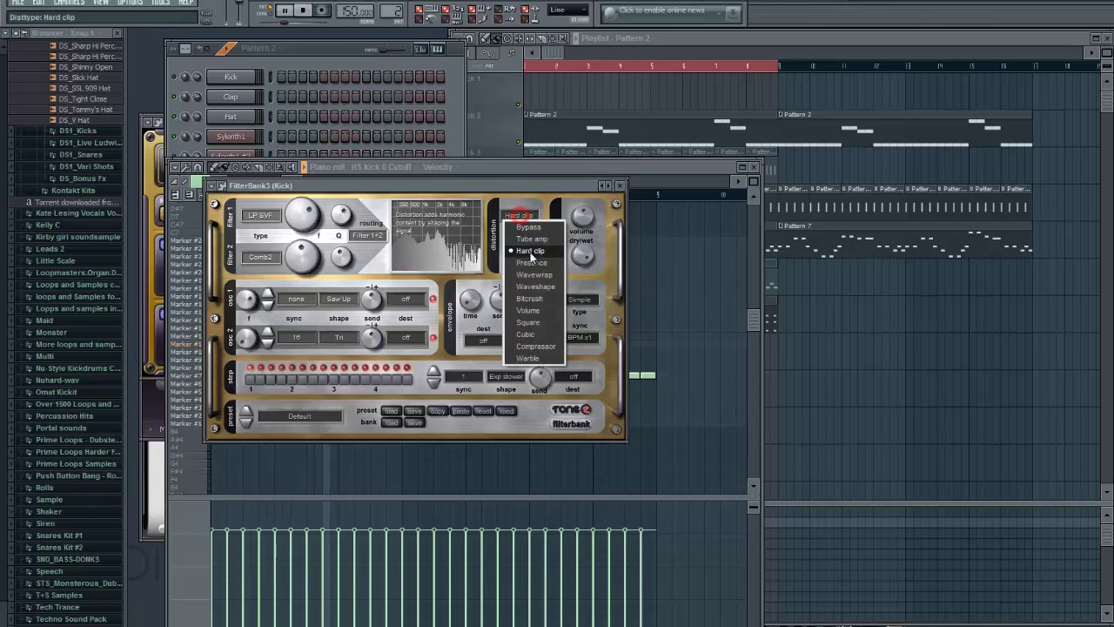
pyautogui.click(523, 251)
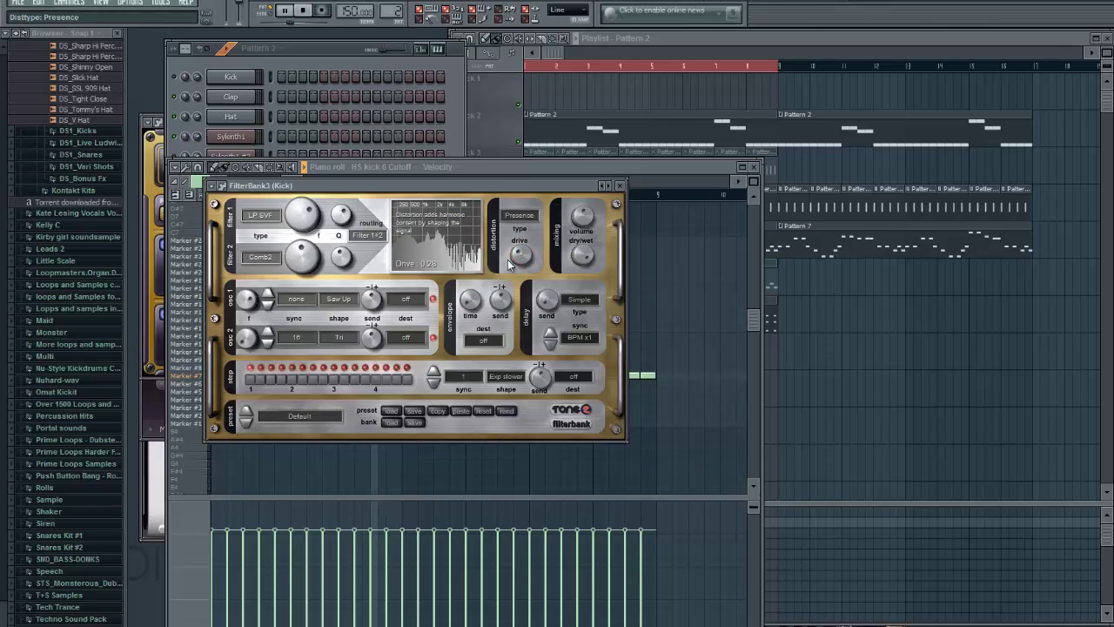
# Step: Set filter 1 to LP Ellipt and filter 2 to LP Moog24 with a cutoff of about 8988 Hz
pyautogui.click(259, 216)
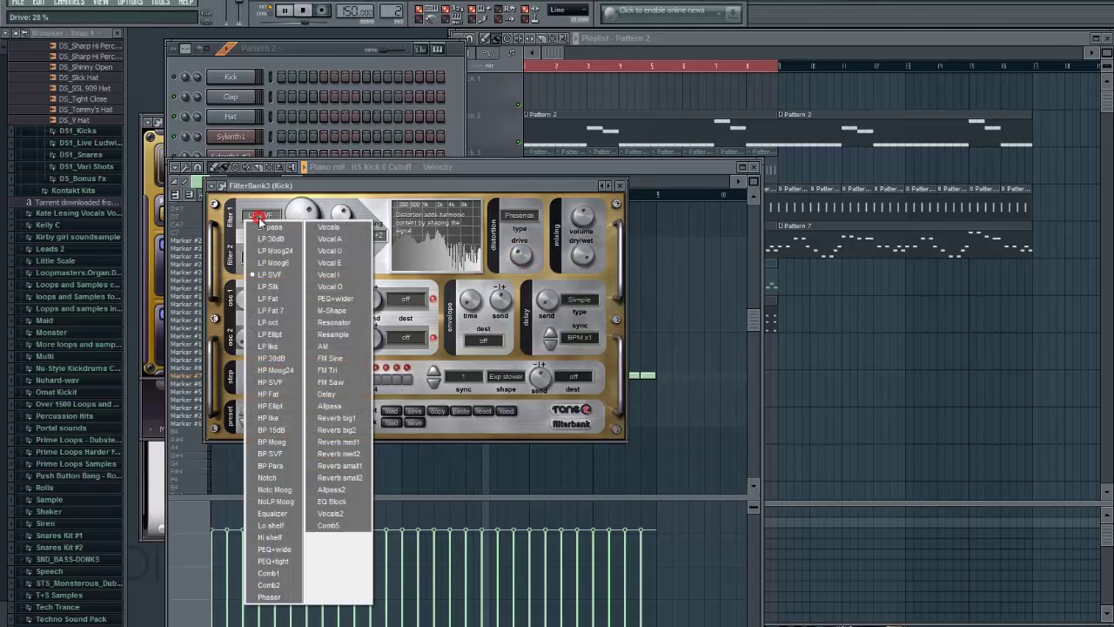
pyautogui.click(272, 334)
pyautogui.click(275, 260)
pyautogui.click(280, 281)
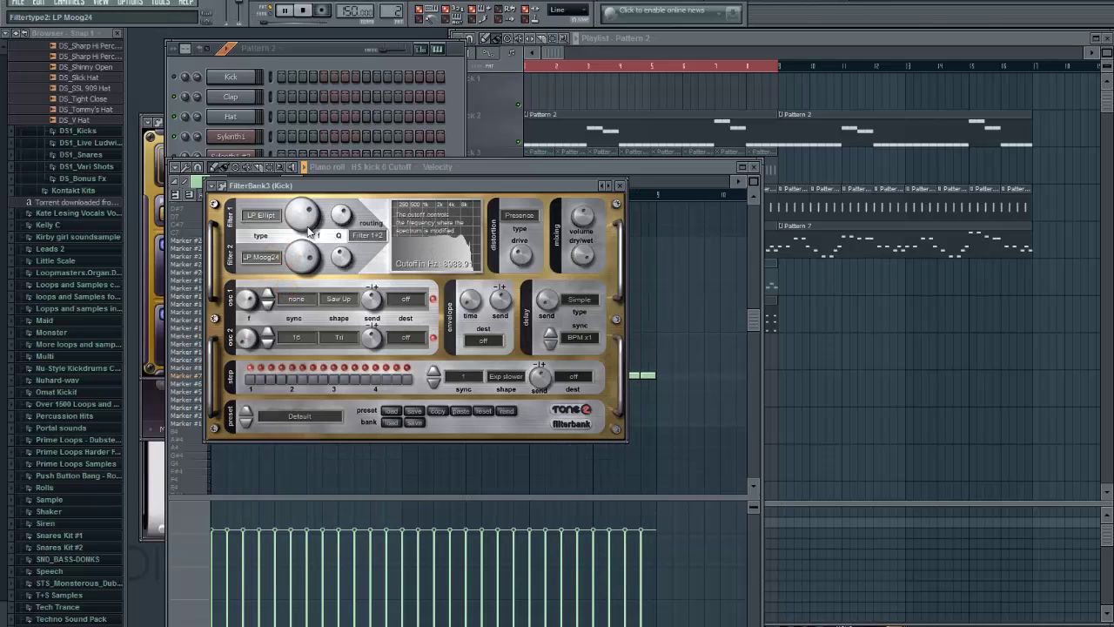
# Step: Try HP like on filter 2, set filter 1's cutoff to about 2349 Hz, and change filter 2 to Vocal E
pyautogui.click(275, 257)
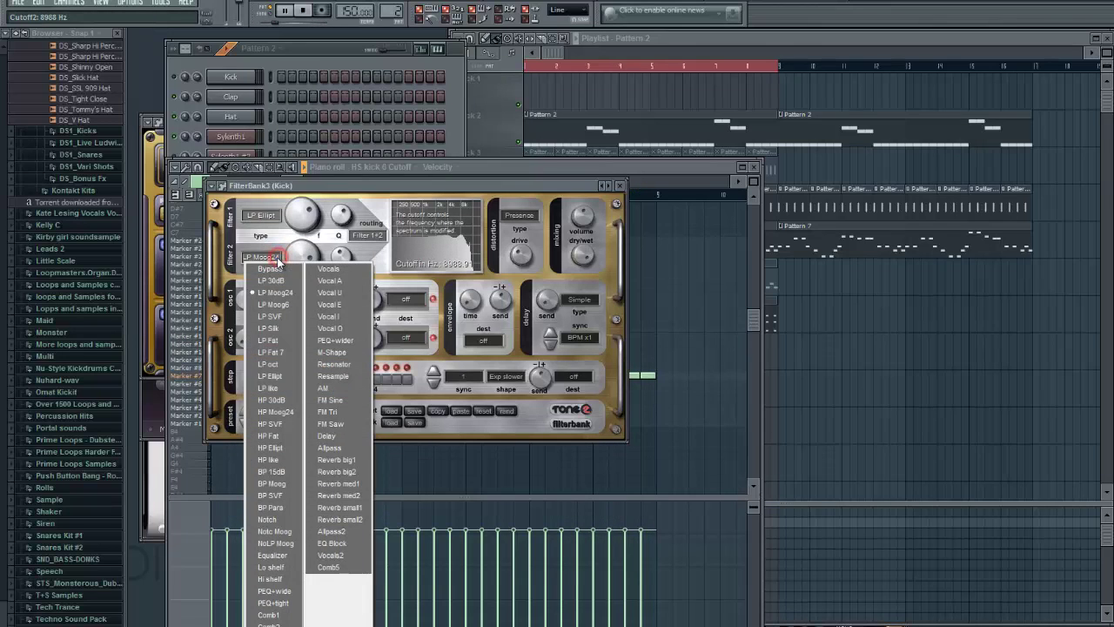
pyautogui.click(269, 461)
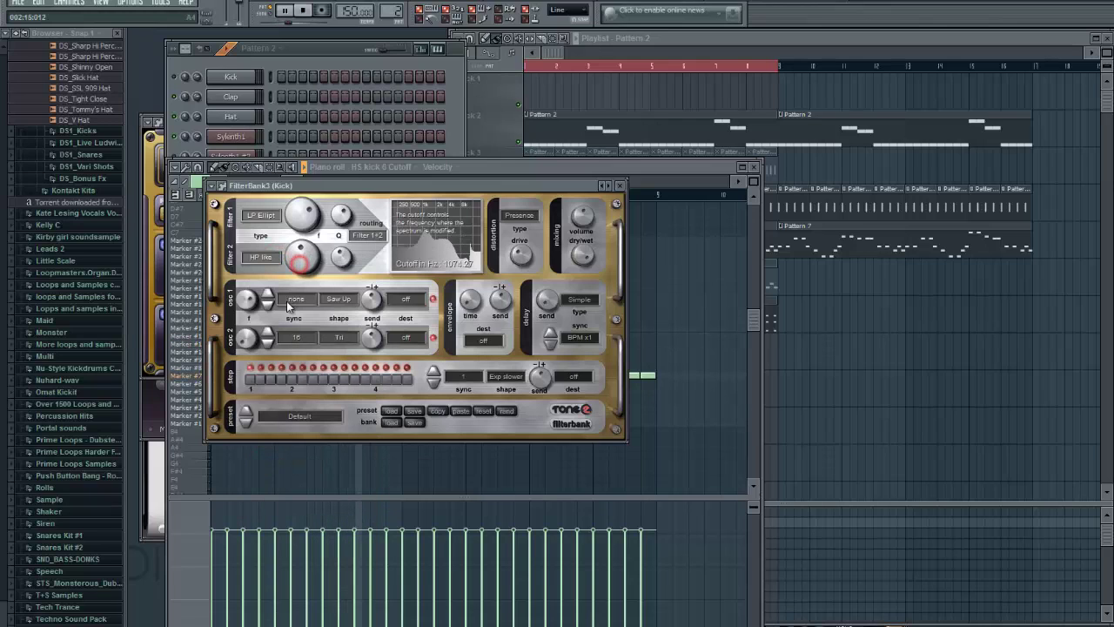
pyautogui.moveTo(303, 213); pyautogui.dragTo(301, 224)
pyautogui.click(261, 257)
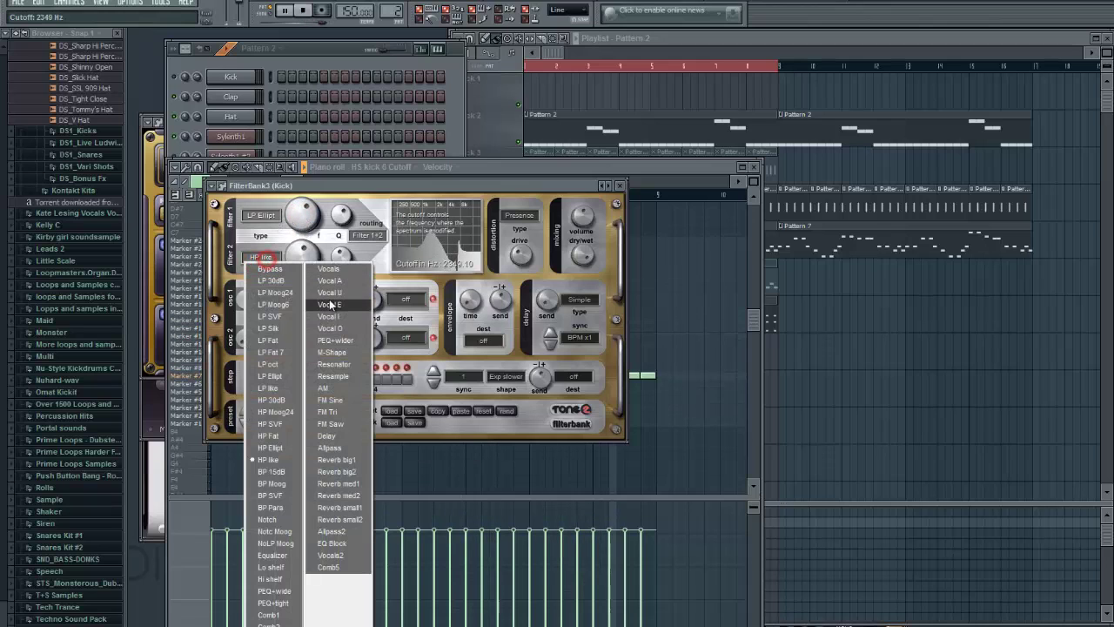
pyautogui.click(330, 305)
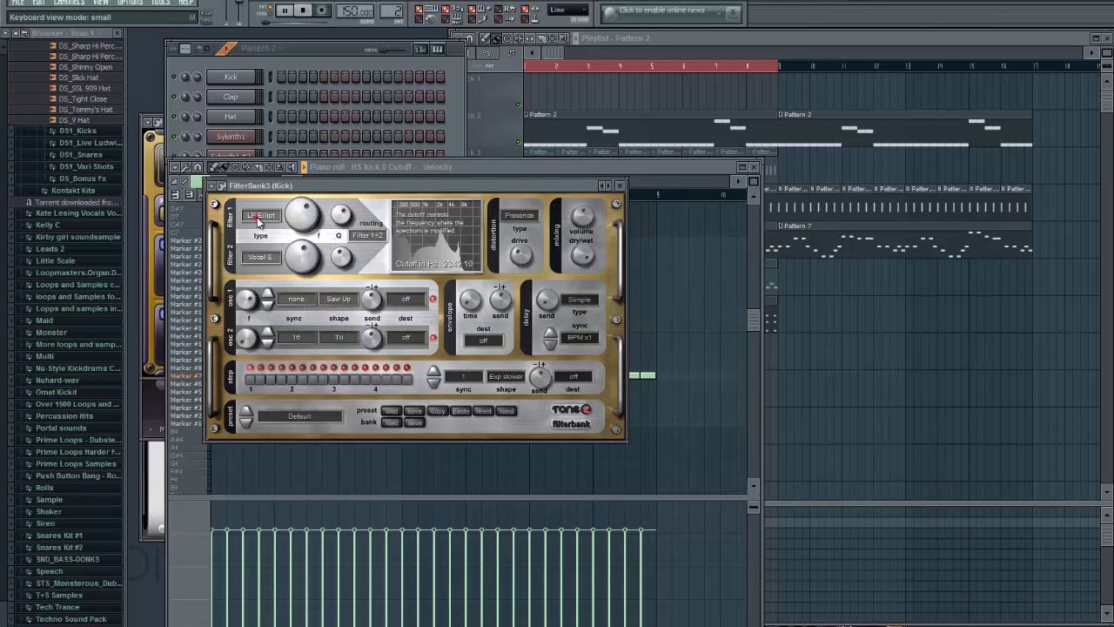
# Step: Try Vocal E on filter 1, set filter 1 to LP Fat 7, and adjust filter 2's cutoff
pyautogui.click(258, 221)
pyautogui.click(330, 264)
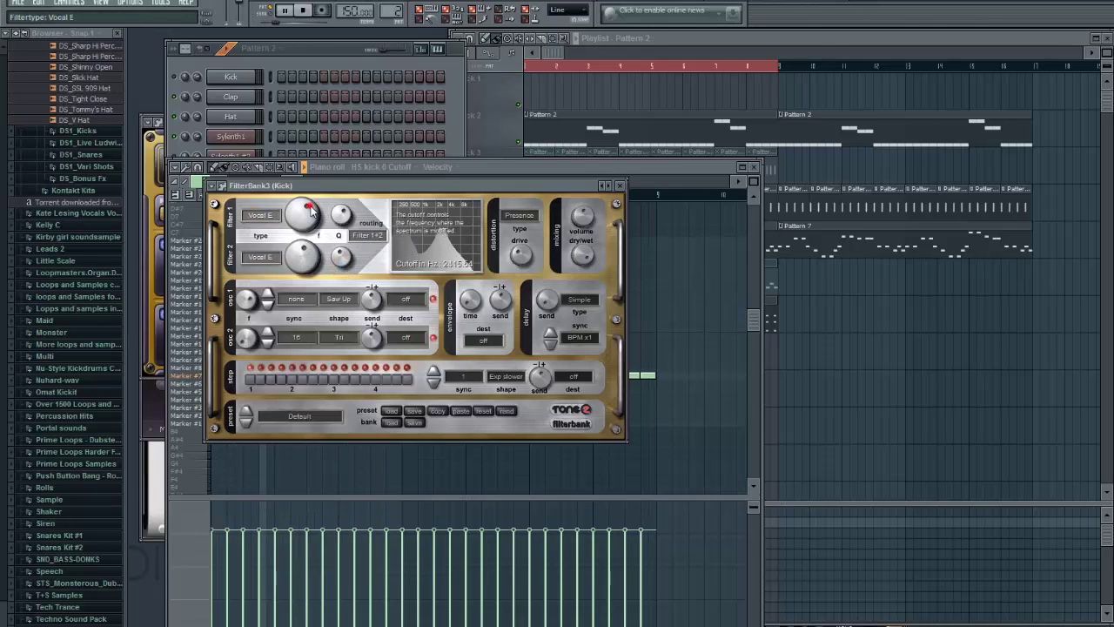
pyautogui.click(259, 215)
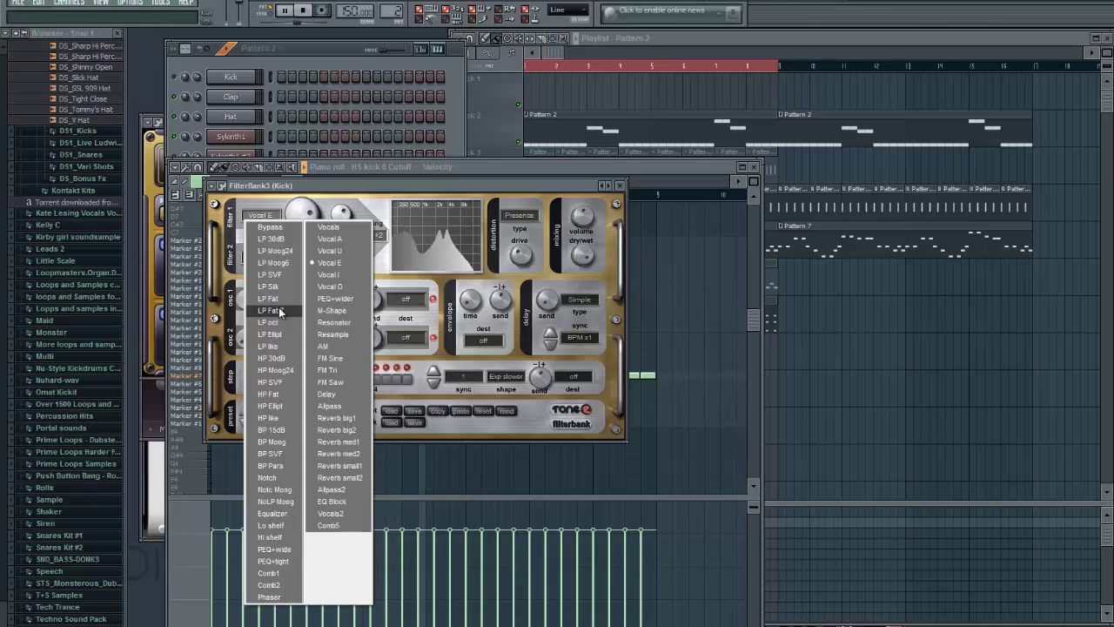
pyautogui.click(277, 309)
pyautogui.click(299, 258)
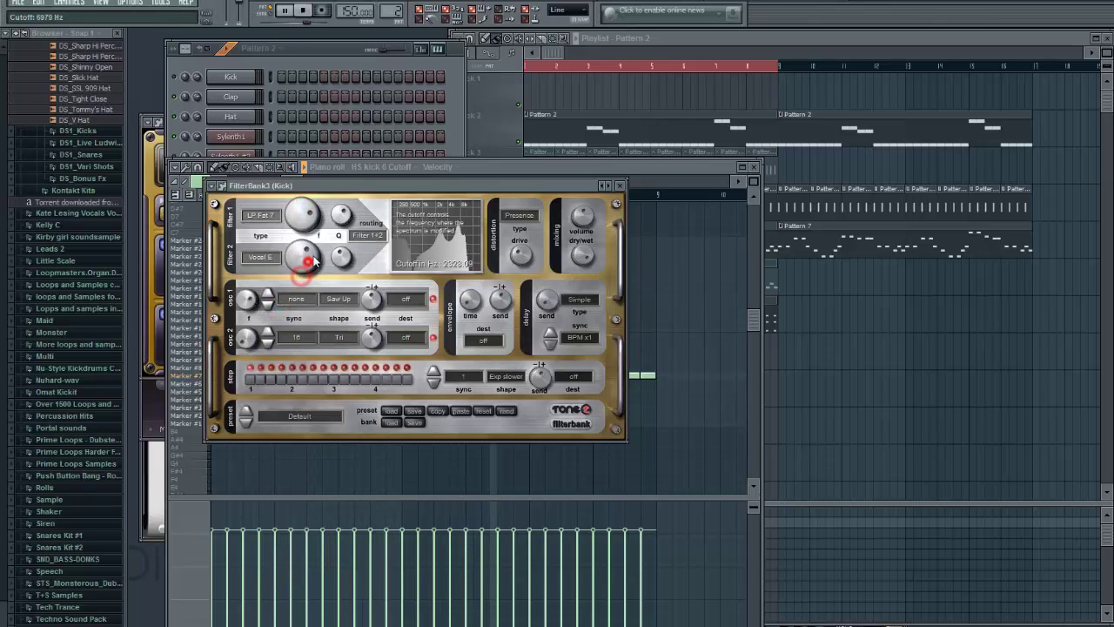
# Step: Set the filter routing to Filter 1->2 and change filter 2's type to Vocal O
pyautogui.click(380, 237)
pyautogui.click(389, 281)
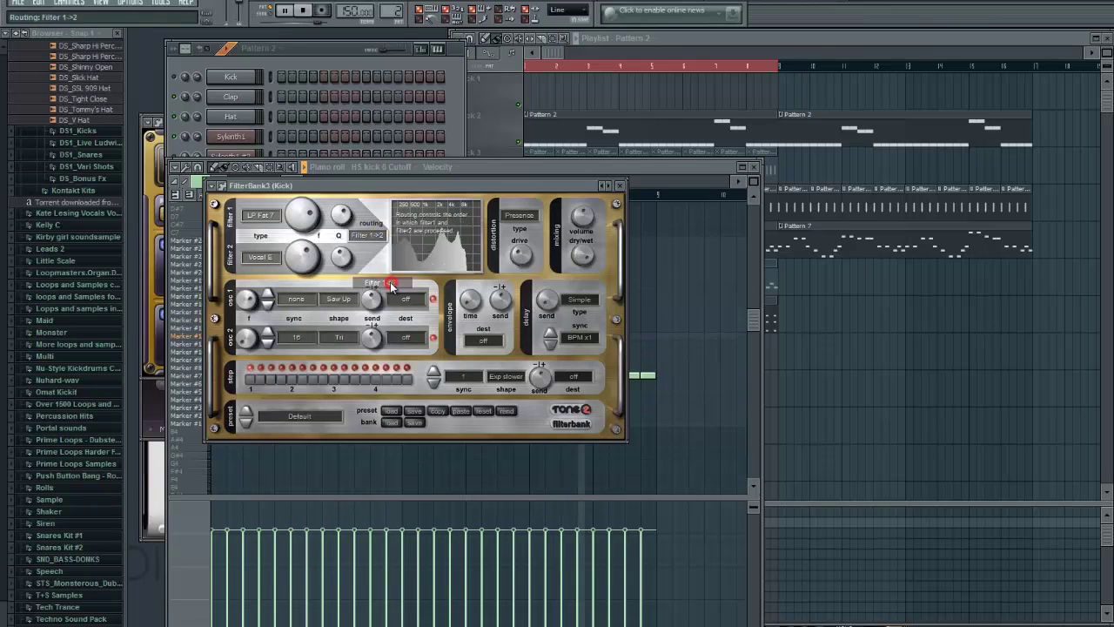
pyautogui.click(259, 260)
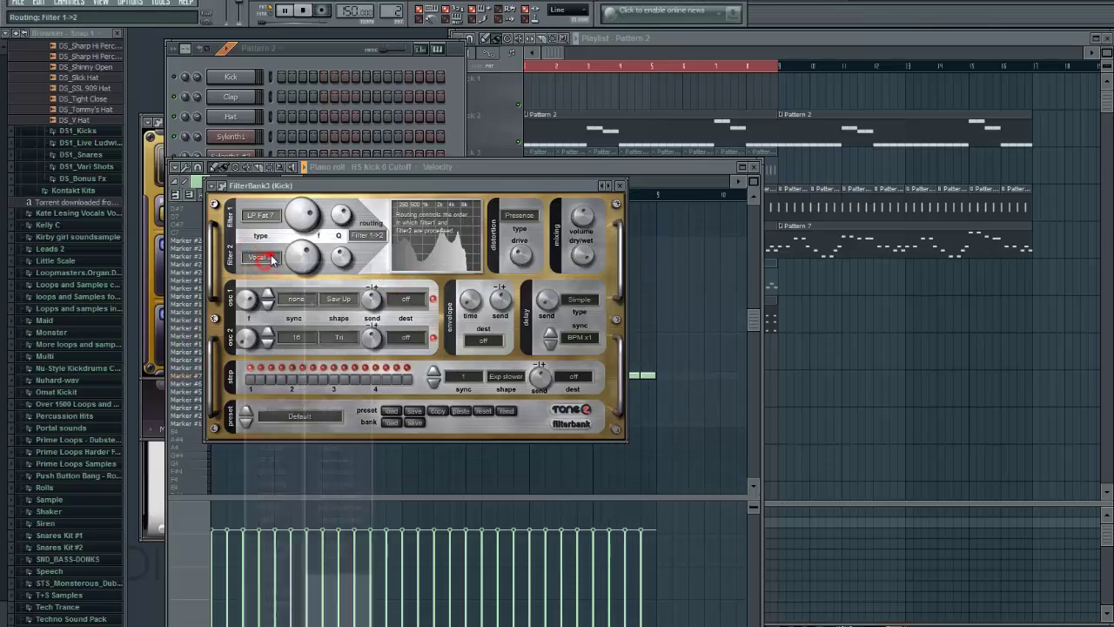
pyautogui.click(345, 327)
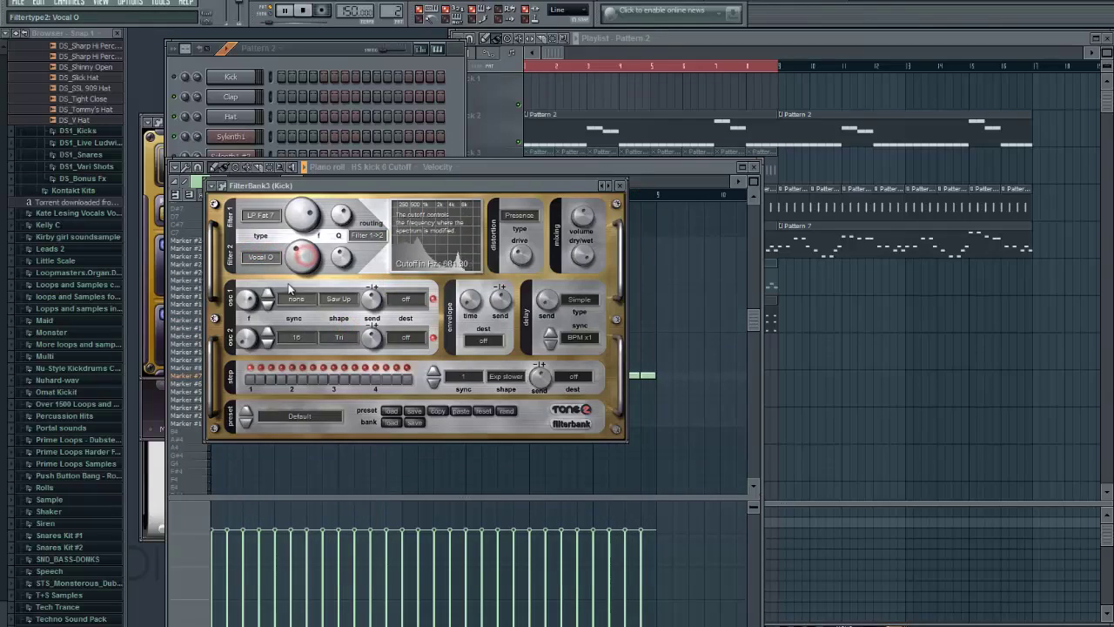